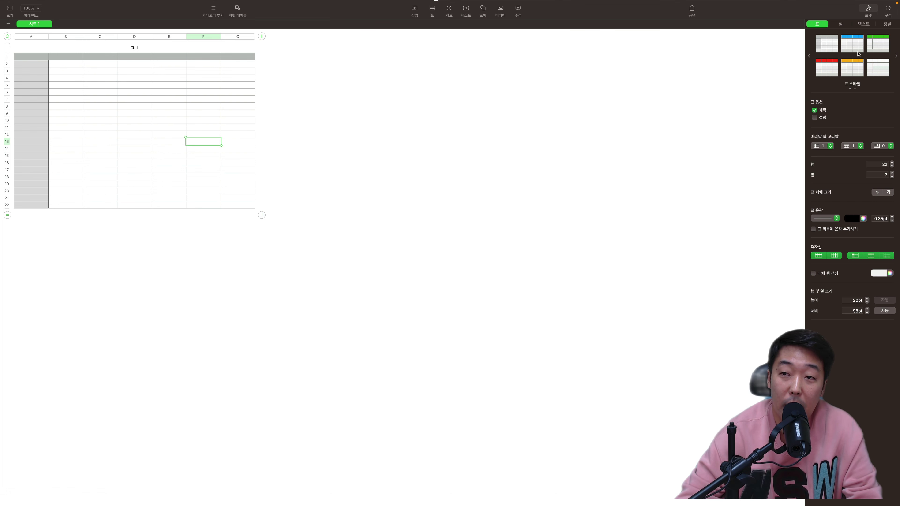
# Step: Apply the blue-header table style and shrink the whole table so its columns are about 31 pt wide
pyautogui.click(852, 47)
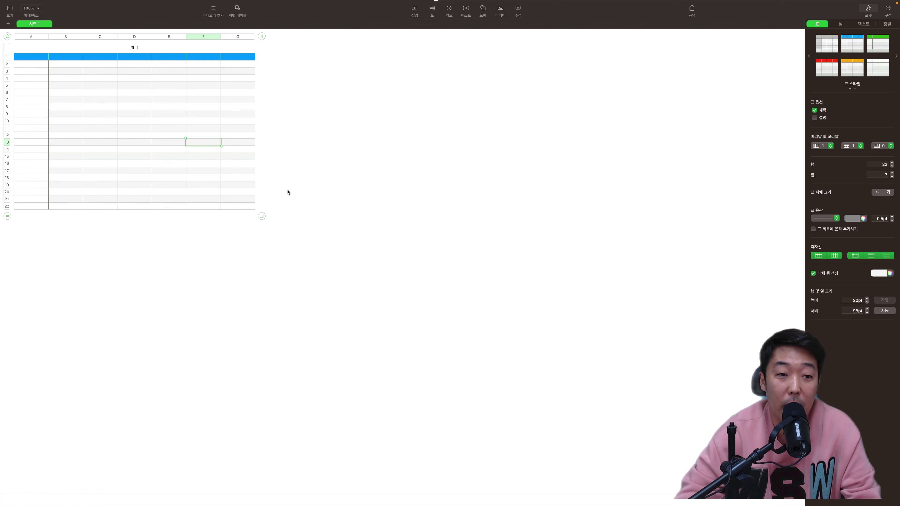
pyautogui.click(7, 36)
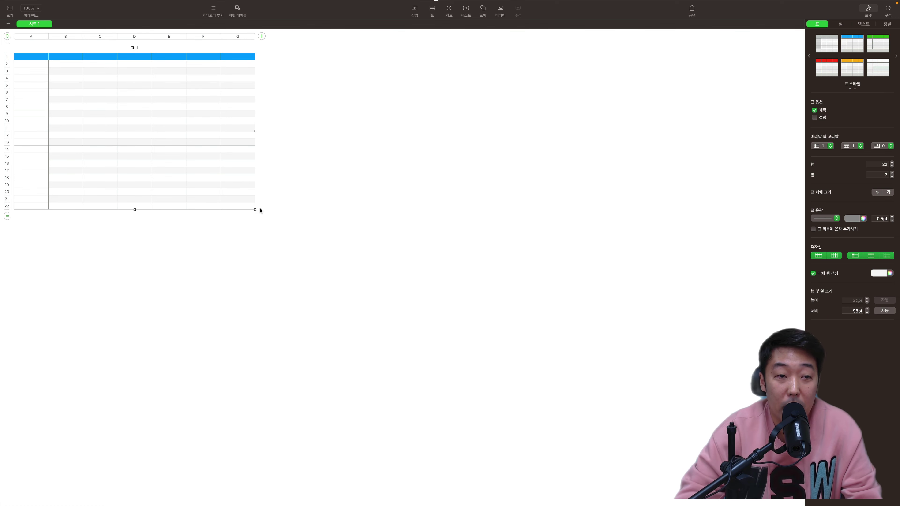
pyautogui.moveTo(255, 209); pyautogui.dragTo(89, 245)
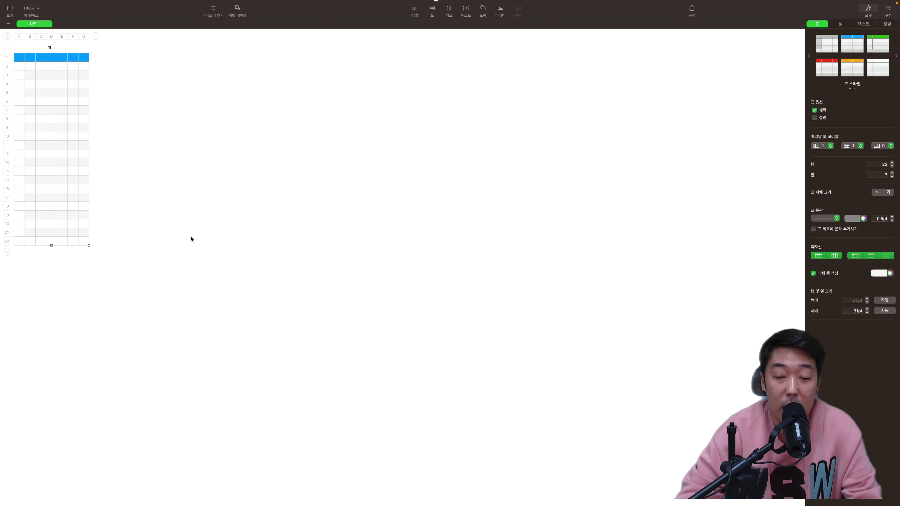
# Step: Set the table to 36 columns and enlarge it across the sheet, with columns about 57 pt wide and rows about 35 pt high
pyautogui.doubleClick(880, 175)
pyautogui.write('3')
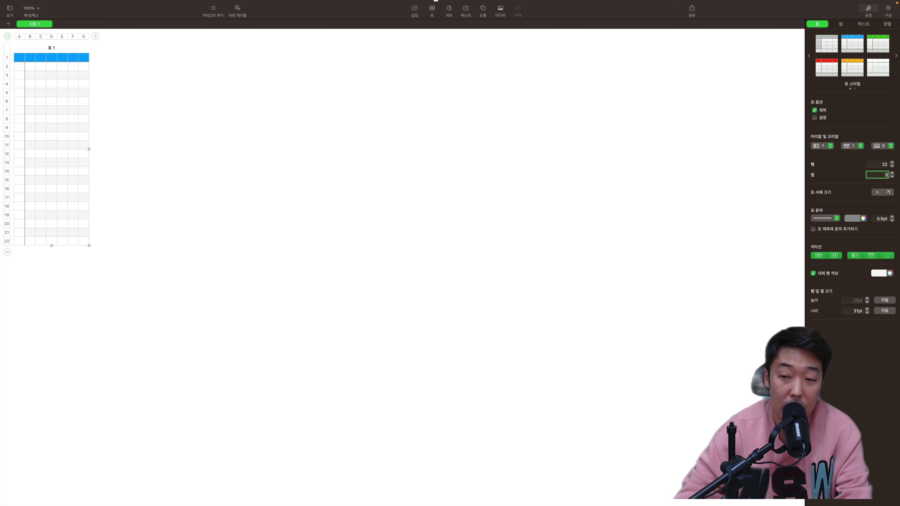
pyautogui.write('6')
pyautogui.press('Return')
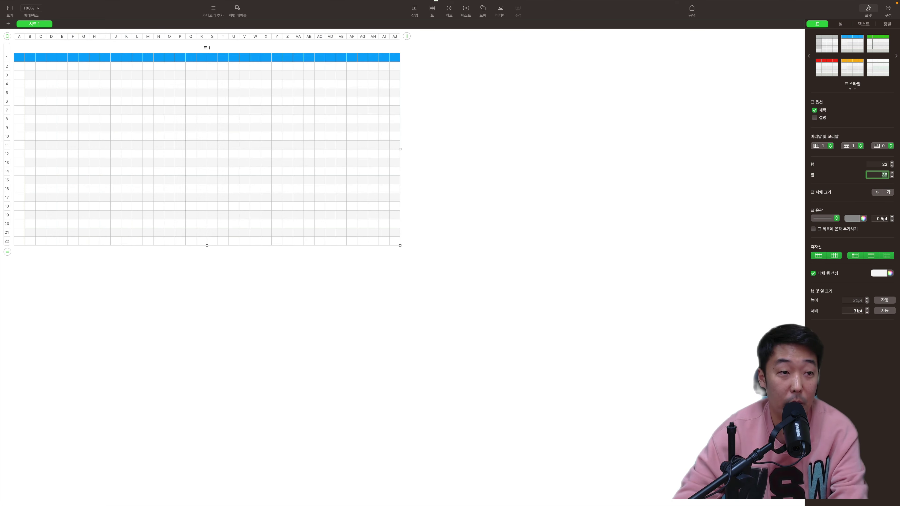
pyautogui.moveTo(400, 245); pyautogui.dragTo(739, 321)
pyautogui.click(772, 358)
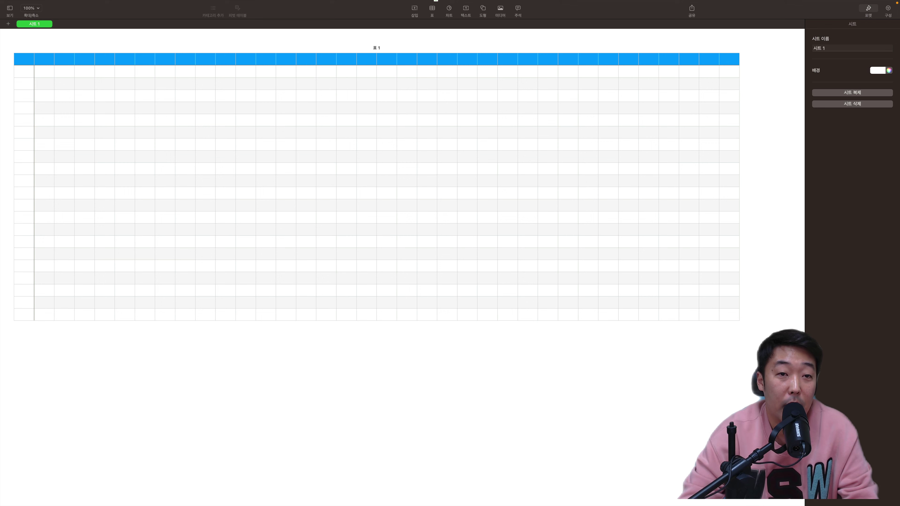
# Step: Rename the table title to "모의고사 채점"
pyautogui.click(377, 48)
pyautogui.click(377, 47)
pyautogui.press('super+a')
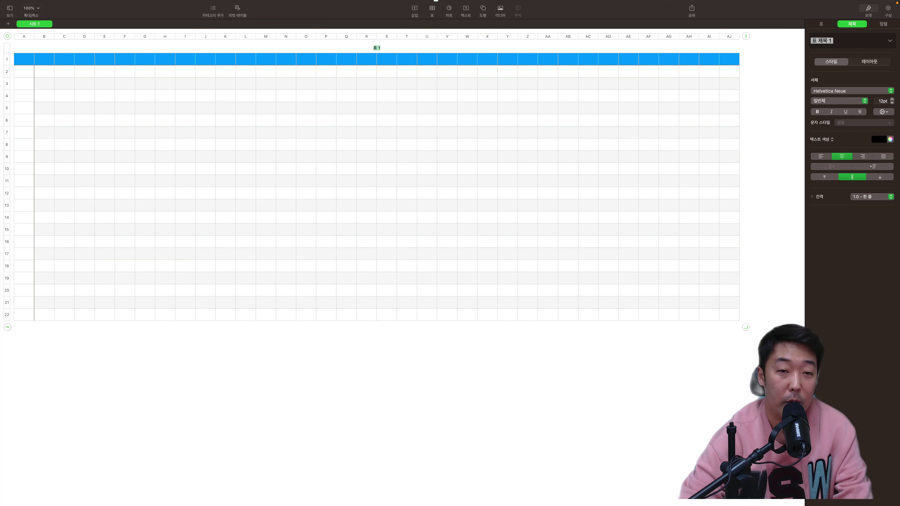
pyautogui.write('모의고사 채제')
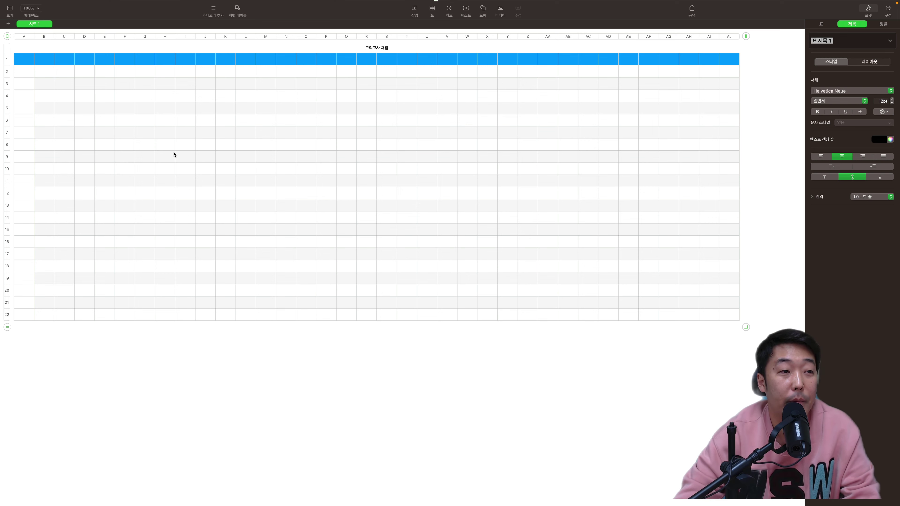
# Step: Create a custom number format named "번호" for header row 1 that adds the suffix "번" after the integer
pyautogui.click(38, 62)
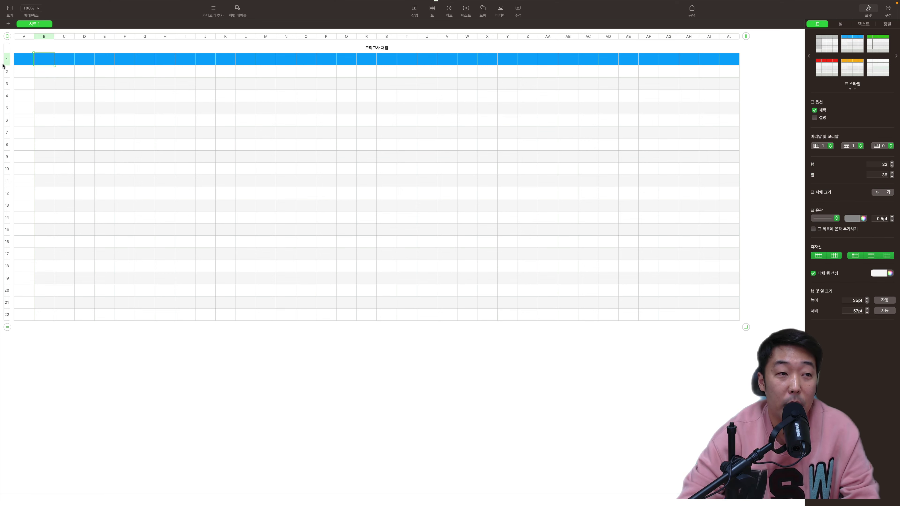
pyautogui.click(6, 61)
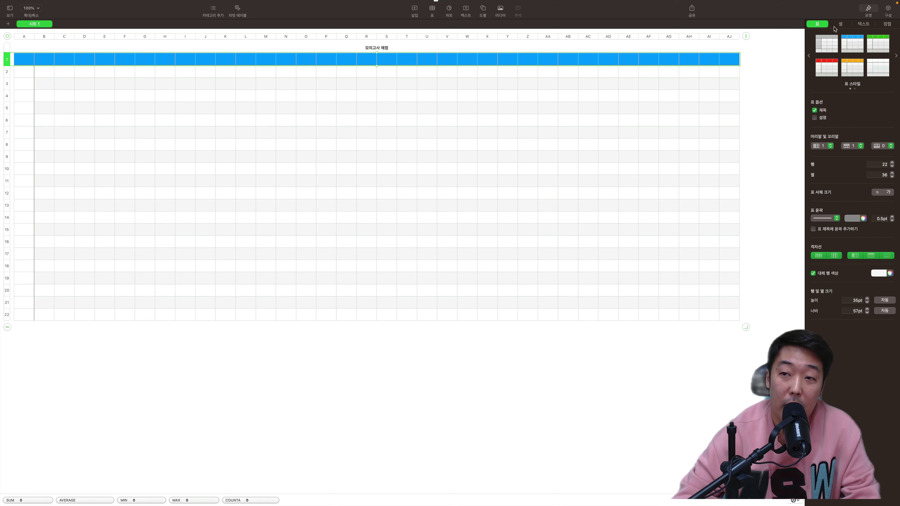
pyautogui.click(843, 28)
pyautogui.click(824, 47)
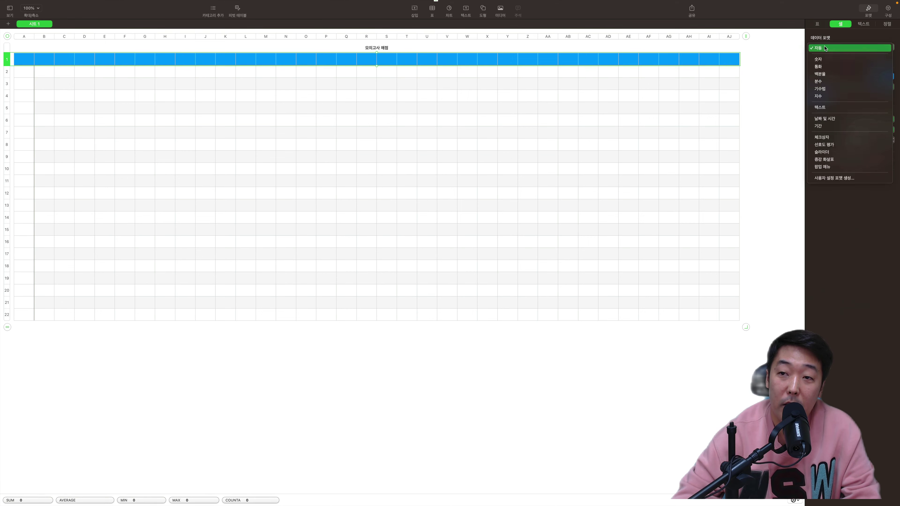
pyautogui.click(834, 178)
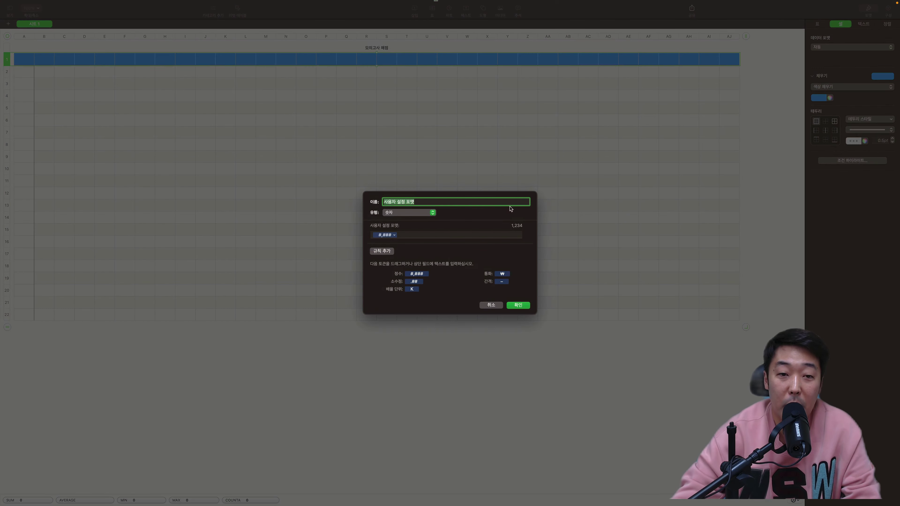
pyautogui.write('번호')
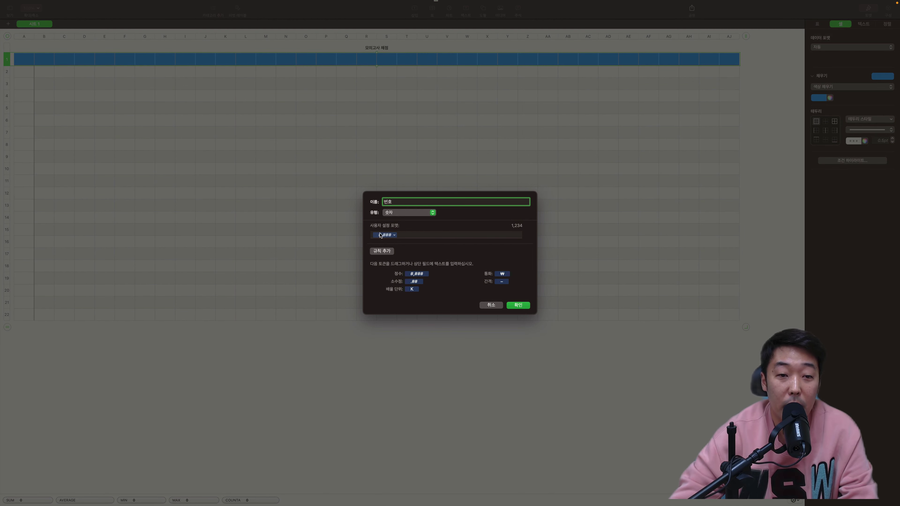
pyautogui.click(403, 235)
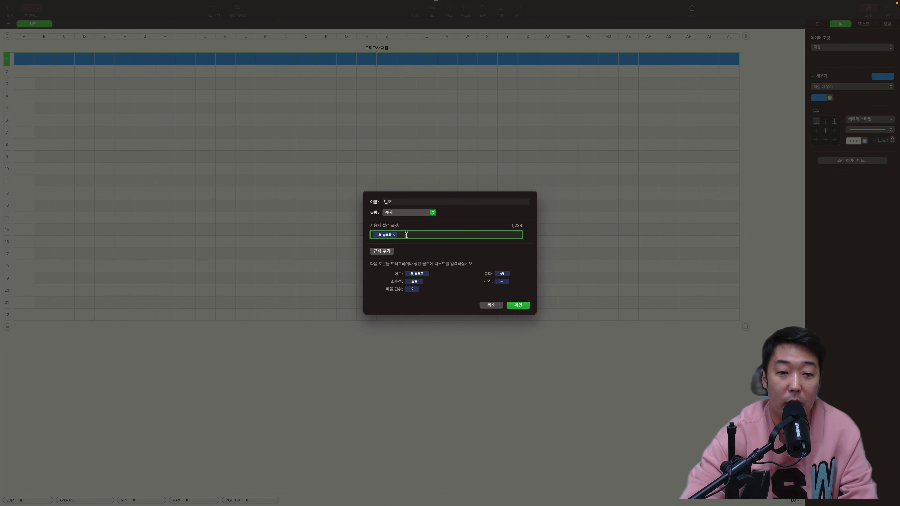
pyautogui.write('ㅓ')
pyautogui.write('번')
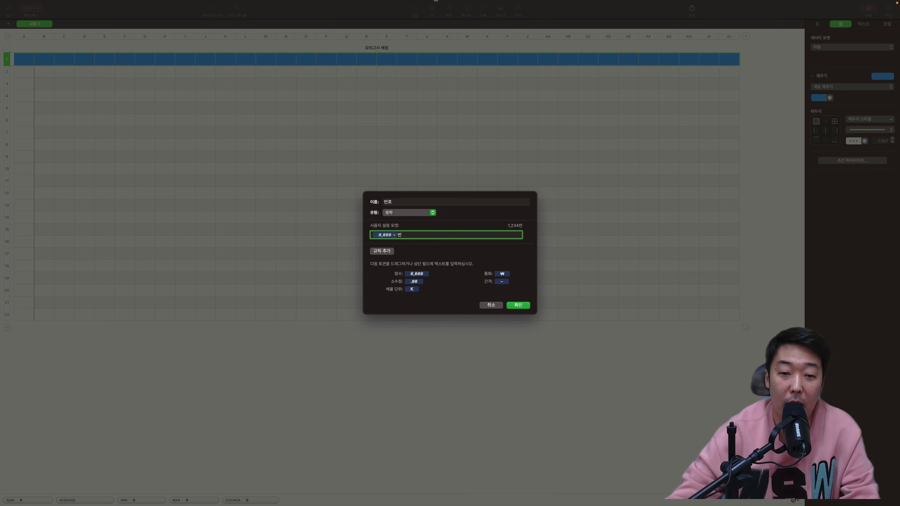
pyautogui.click(520, 305)
# Step: Enter the question numbers 1 and 2 in header cells B1 and C1
pyautogui.click(44, 62)
pyautogui.write('1')
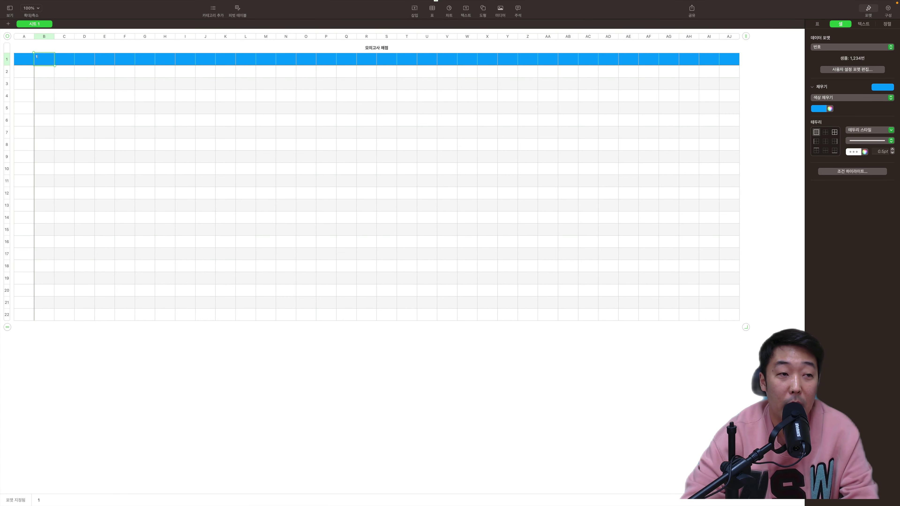
pyautogui.click(64, 71)
pyautogui.press('Up')
pyautogui.write('2')
pyautogui.press('Return')
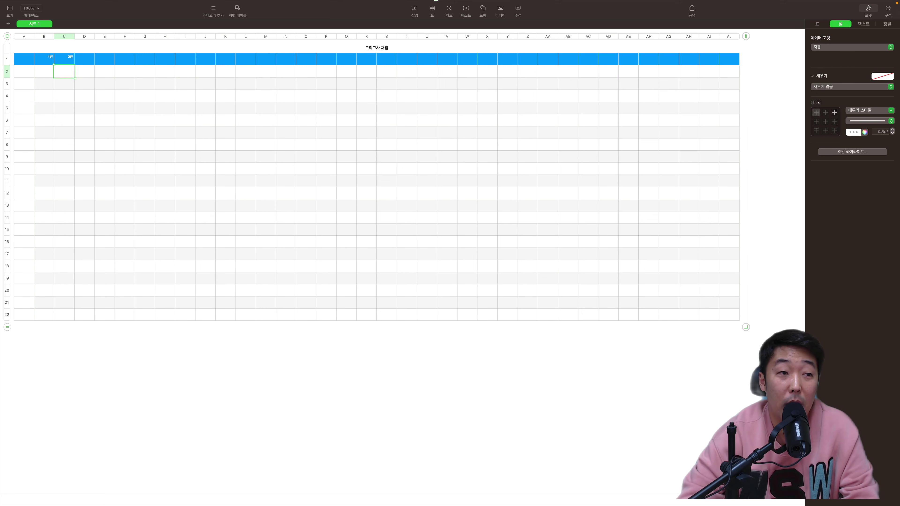
# Step: Autofill the question numbers from B1:C1 across the header row to 30 in AE1
pyautogui.press('Up')
pyautogui.hotkey('shift', 'Left')
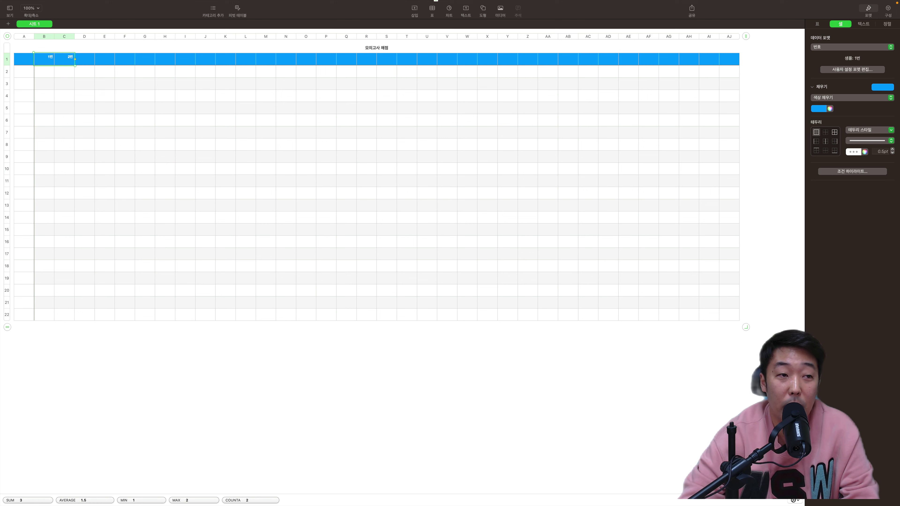
pyautogui.moveTo(75, 59)
pyautogui.mouseDown()
pyautogui.moveTo(619, 59)
pyautogui.moveTo(75, 60)
pyautogui.mouseUp()
pyautogui.click(212, 372)
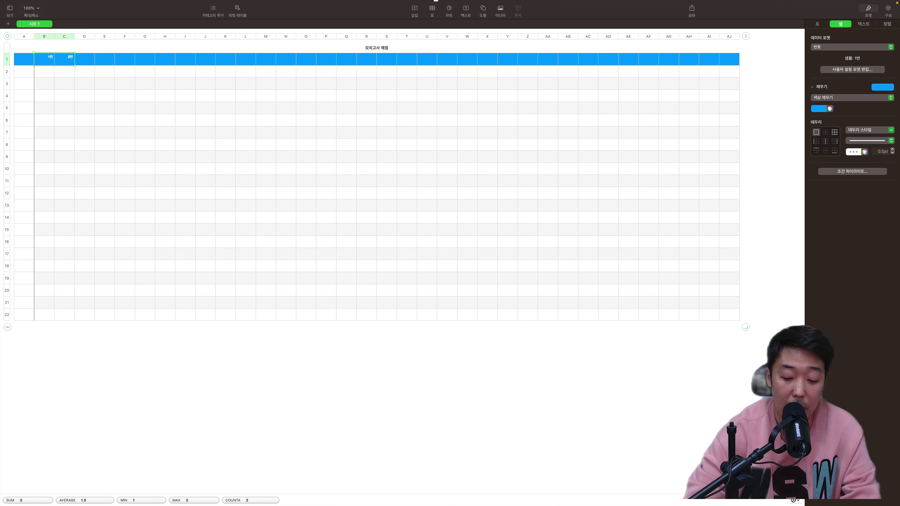
pyautogui.moveTo(75, 59); pyautogui.dragTo(640, 60)
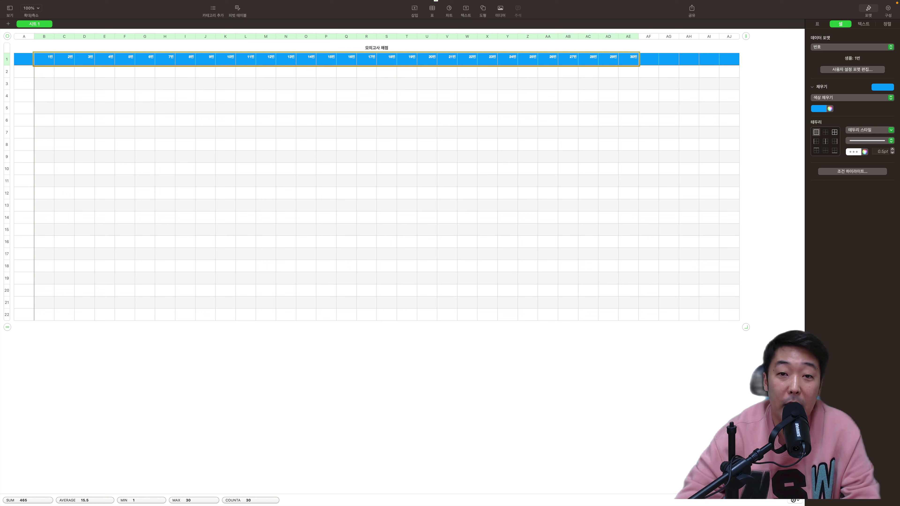
pyautogui.click(528, 96)
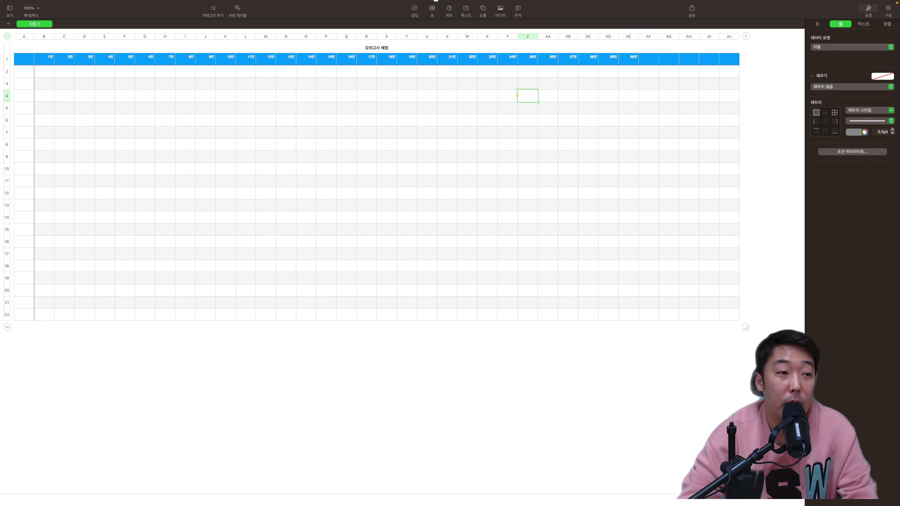
# Step: Enter the headers "점수", "2점 오답", "3점 오답" and "4점 오답" in cells AF1 to AI1
pyautogui.click(24, 71)
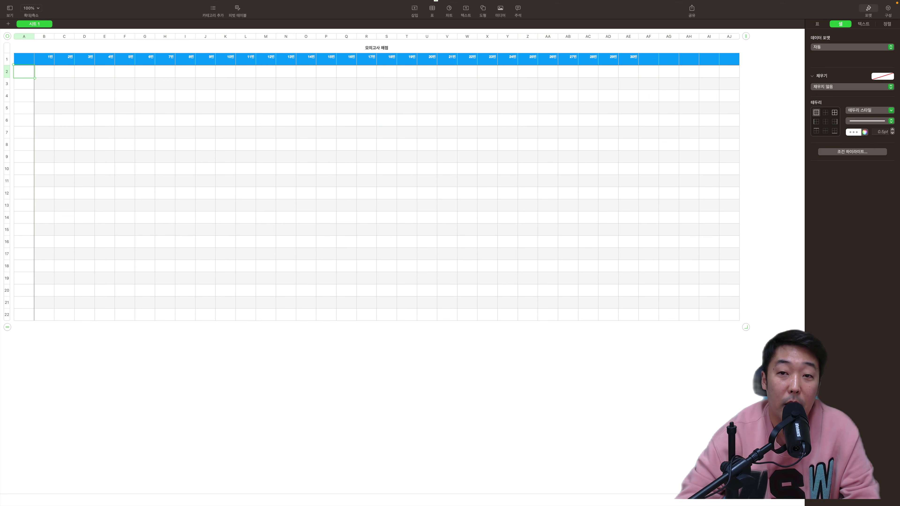
pyautogui.click(648, 60)
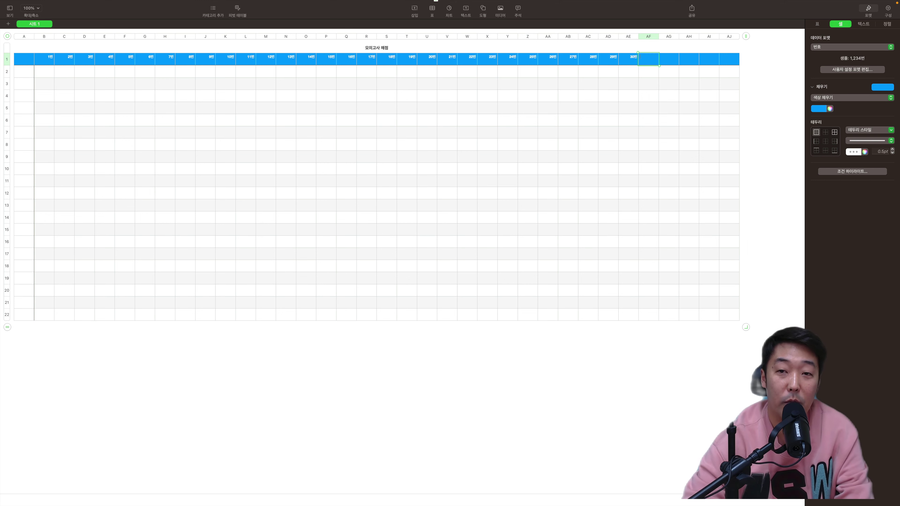
pyautogui.write('저ㅁㅅㅜ')
pyautogui.press('Tab')
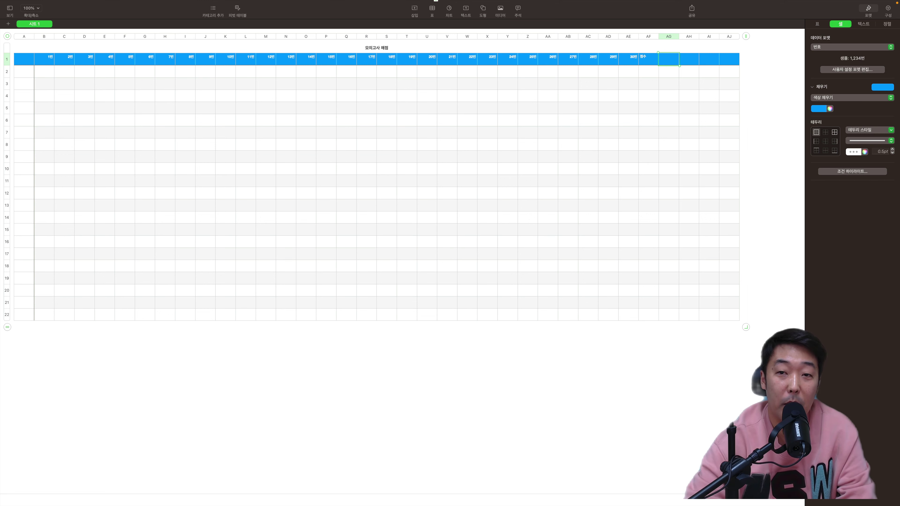
pyautogui.write('2점 오답')
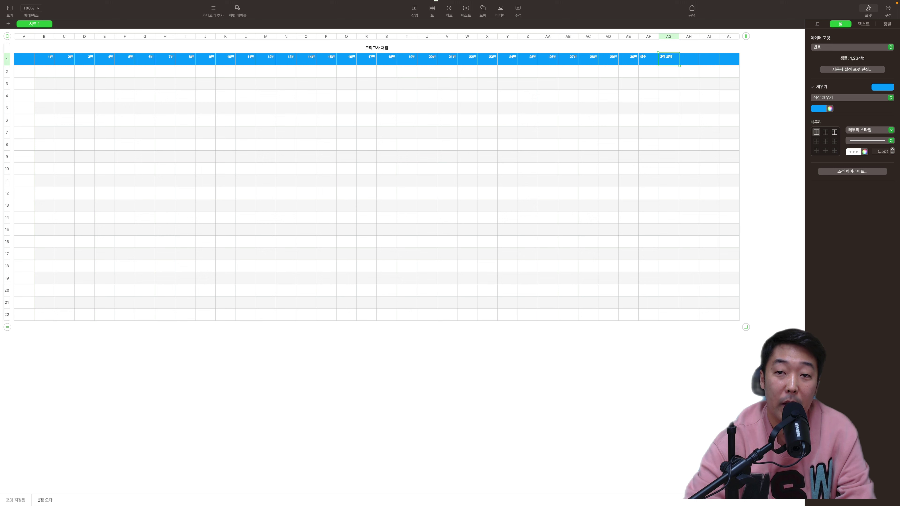
pyautogui.press('Tab')
pyautogui.write('3저ㅁ ㅇㅗ답')
pyautogui.press('Tab')
pyautogui.write('4ㅈㅓㅁ 오다')
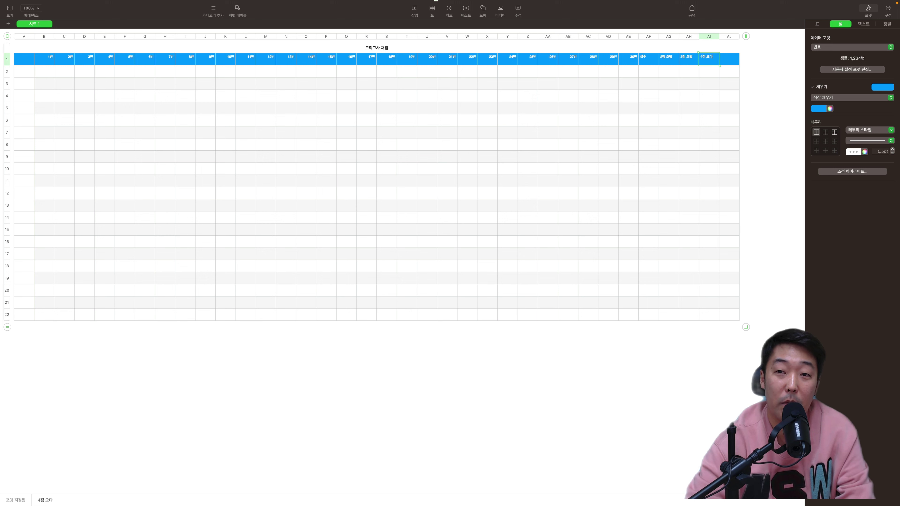
pyautogui.write('ㅂ')
pyautogui.press('Return')
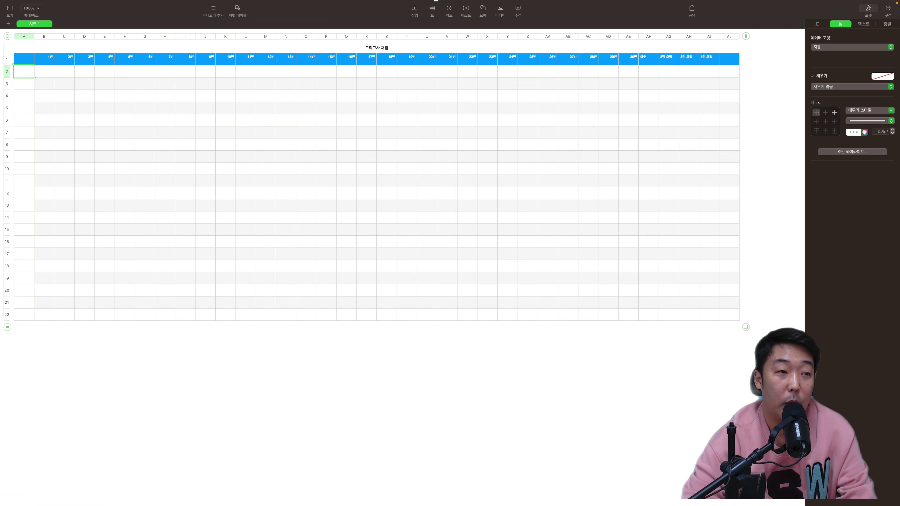
# Step: Label cell A2 "배점" and enter 2 points for questions 1 and 2 in B2 and C2
pyautogui.write('배점')
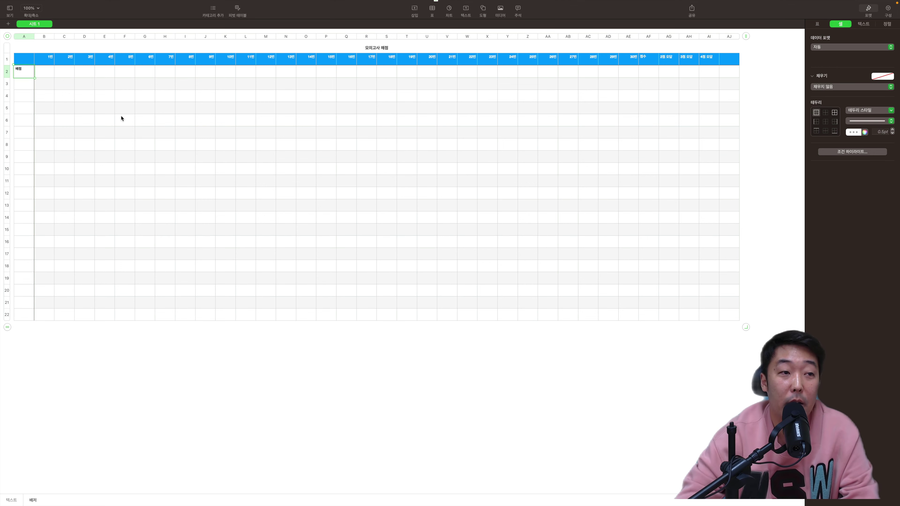
pyautogui.click(50, 70)
pyautogui.write('2')
pyautogui.click(66, 73)
pyautogui.write('2')
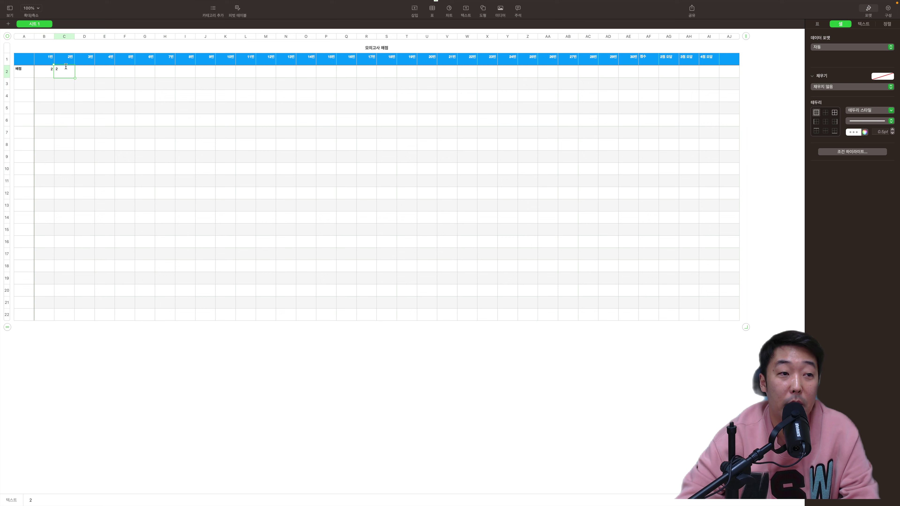
# Step: Fill the points row with 3 for questions 3 to 8 (D2:I2) and 4 for questions 9 to 15 (J2:P2)
pyautogui.press('Tab')
pyautogui.write('3')
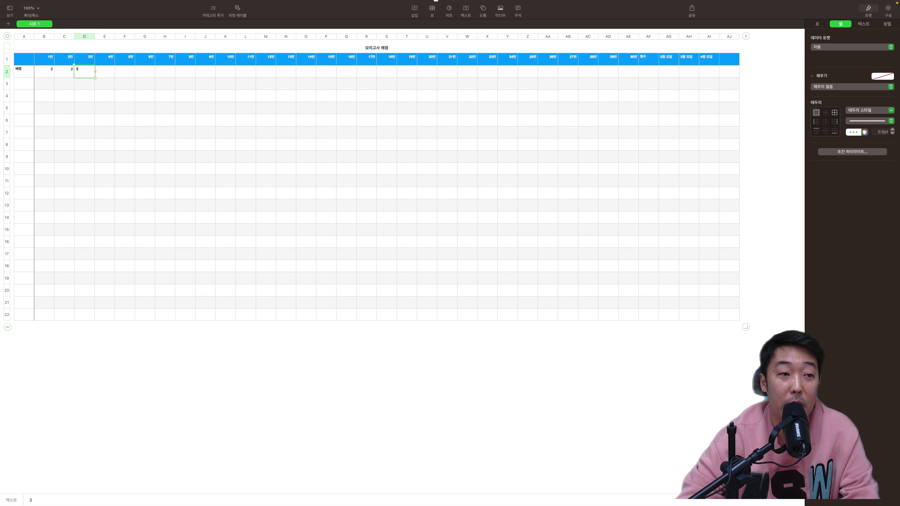
pyautogui.moveTo(95, 71); pyautogui.dragTo(196, 71)
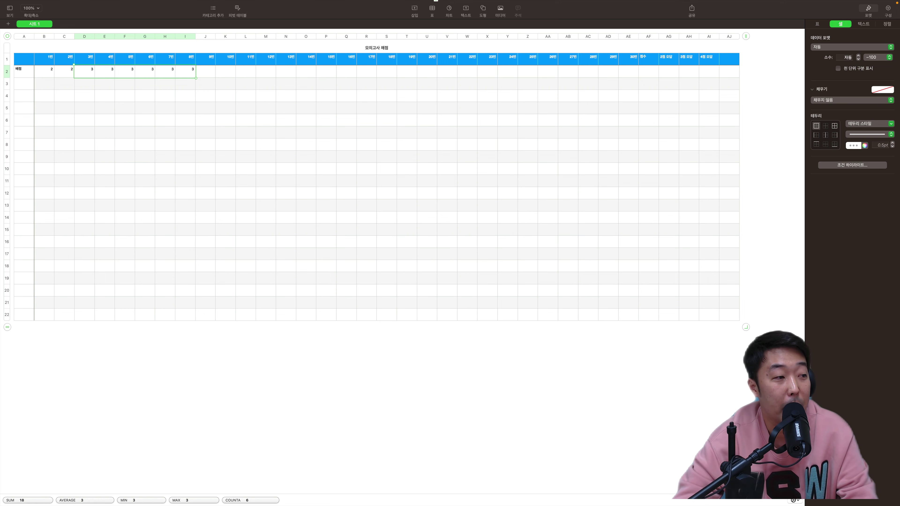
pyautogui.click(205, 71)
pyautogui.write('4')
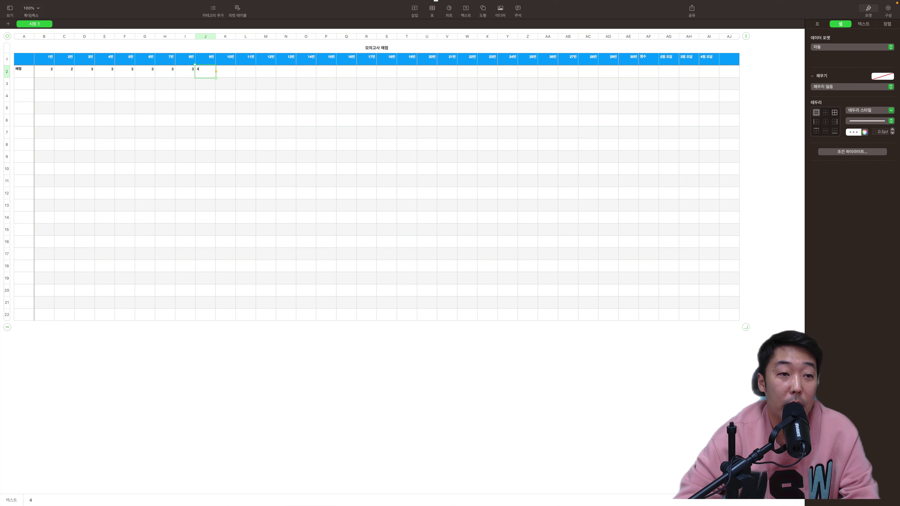
pyautogui.moveTo(216, 71); pyautogui.dragTo(337, 71)
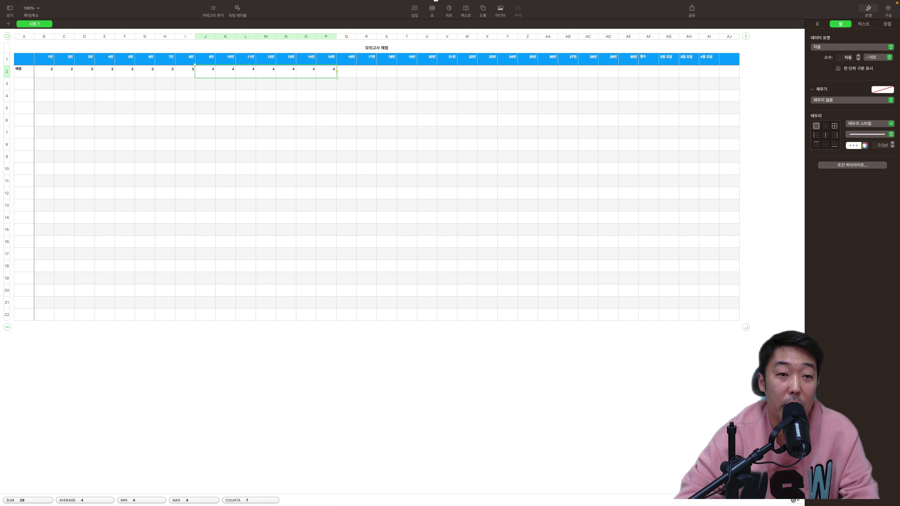
# Step: Fill the points row with 3 for questions 16 to 19 (Q2:T2) and 4 for questions 20 to 22 (U2:W2)
pyautogui.click(346, 71)
pyautogui.write('3')
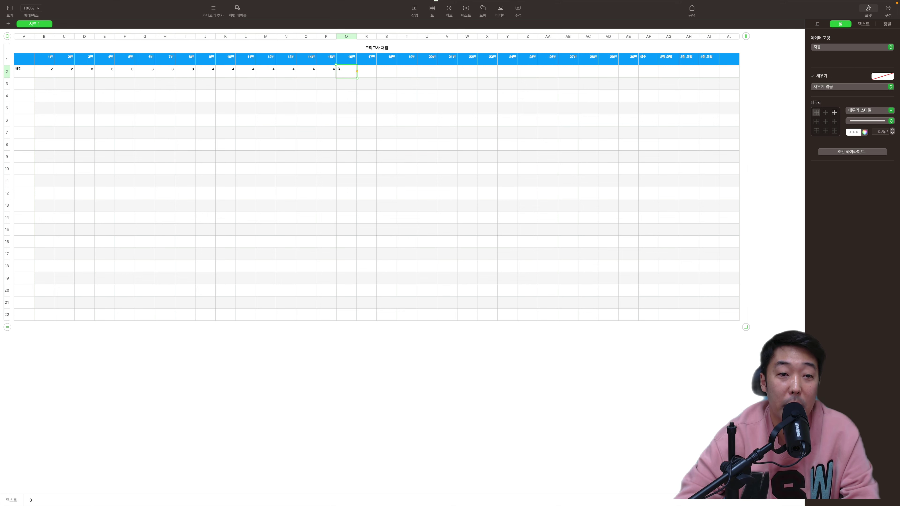
pyautogui.moveTo(357, 72); pyautogui.dragTo(476, 71)
pyautogui.click(427, 71)
pyautogui.write('4')
pyautogui.click(487, 72)
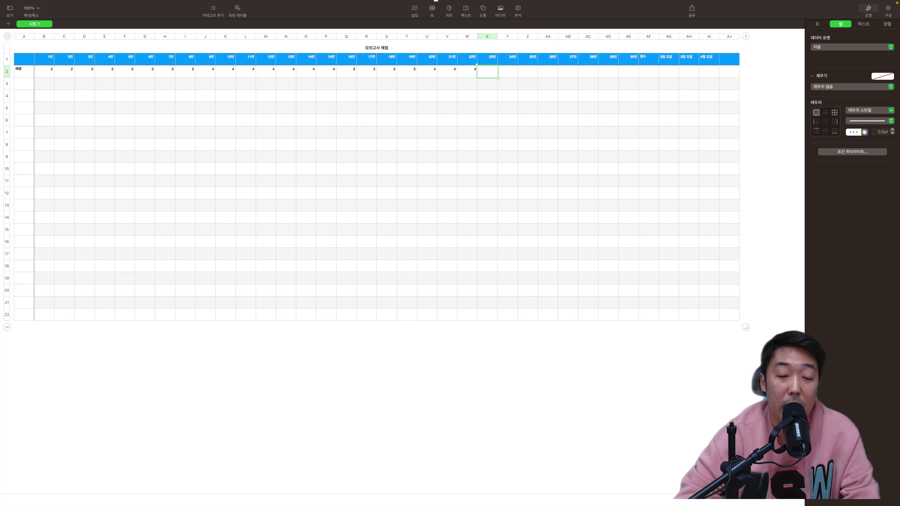
# Step: Complete the points row with 2 for question 23 (X2), 3 for questions 24 to 27 (Y2:AB2) and 4 for questions 28 to 30 (AC2:AE2)
pyautogui.write('2')
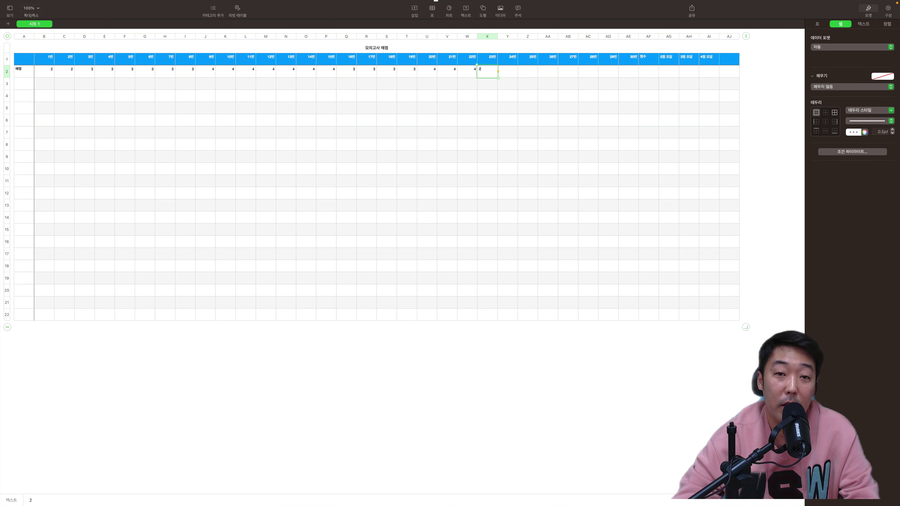
pyautogui.press('Tab')
pyautogui.write('3')
pyautogui.moveTo(518, 71); pyautogui.dragTo(578, 71)
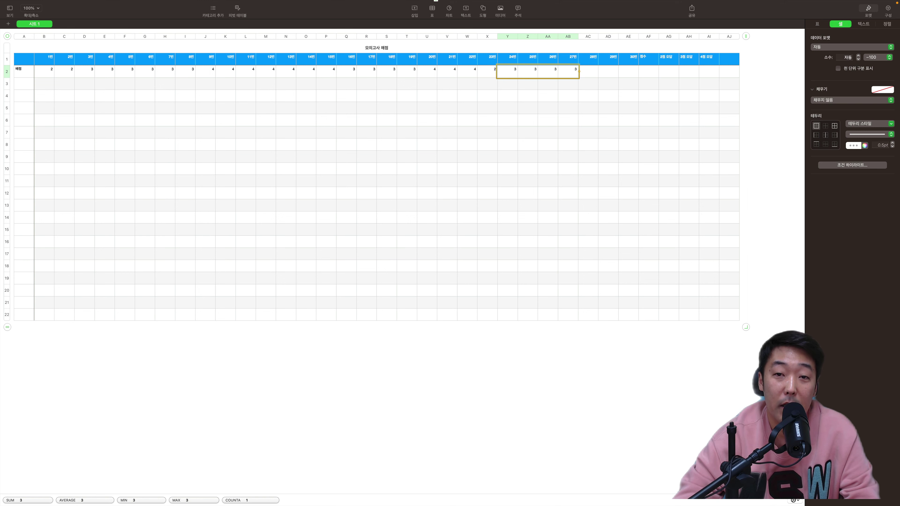
pyautogui.click(588, 71)
pyautogui.write('4')
pyautogui.moveTo(598, 72); pyautogui.dragTo(639, 71)
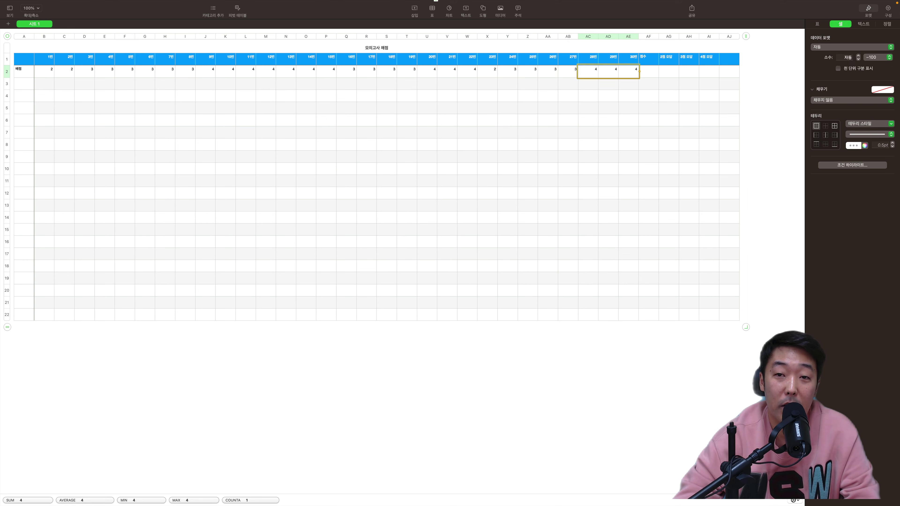
# Step: Enter a SUM formula over B2:AE2 in cell AF2 to total the points in the "점수" column
pyautogui.click(648, 71)
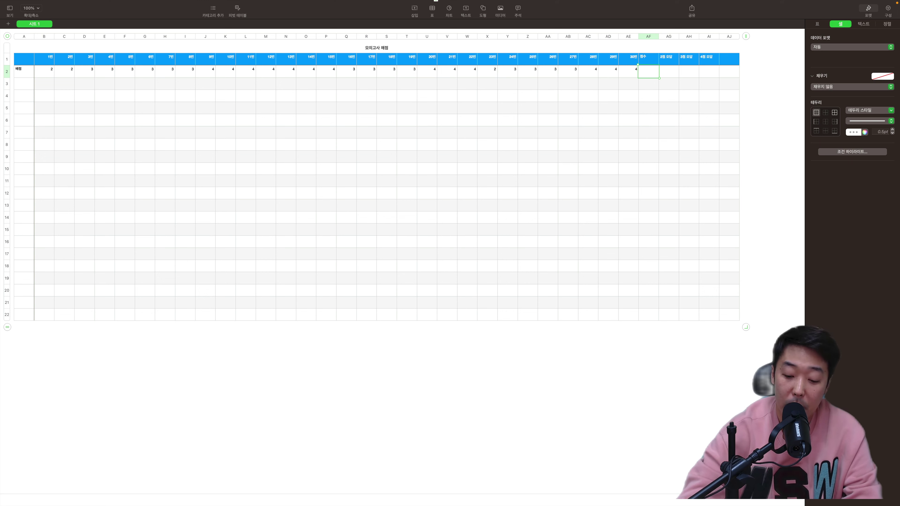
pyautogui.press('=')
pyautogui.write('ㄴ')
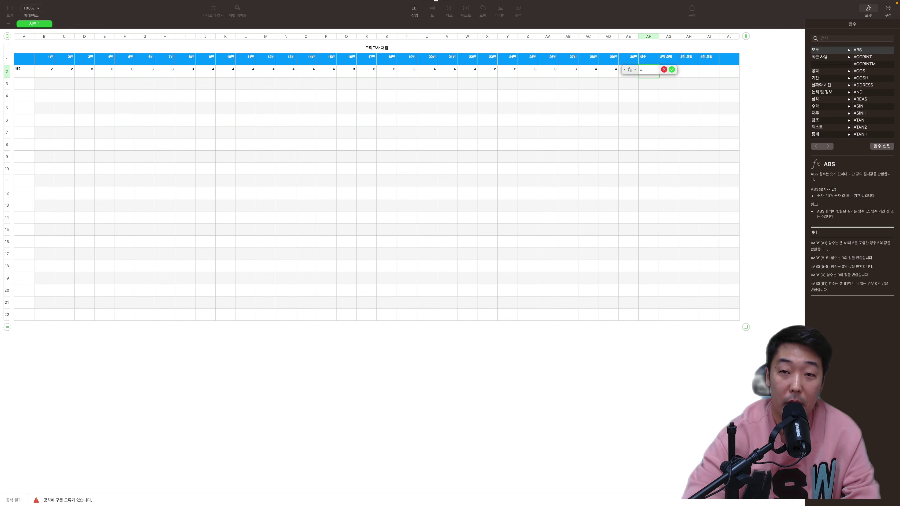
pyautogui.press('BackSpace')
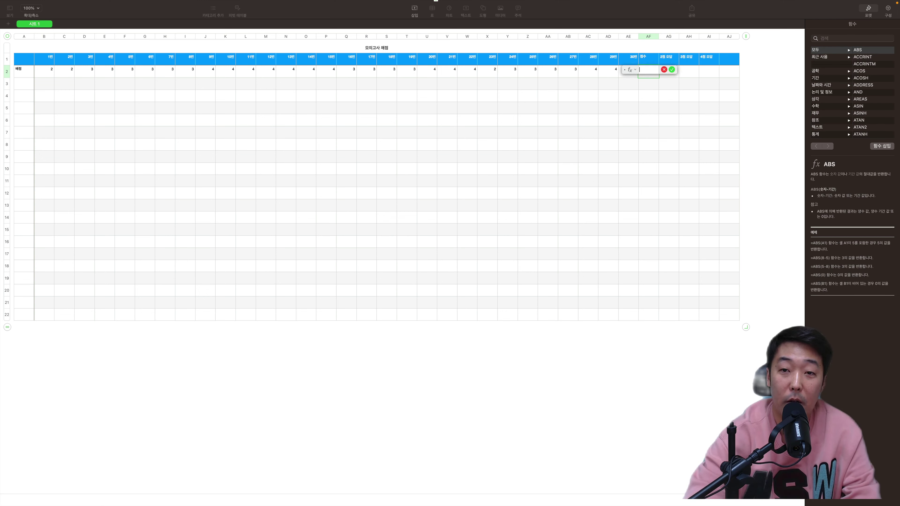
pyautogui.write('sum')
pyautogui.moveTo(41, 73); pyautogui.dragTo(621, 75)
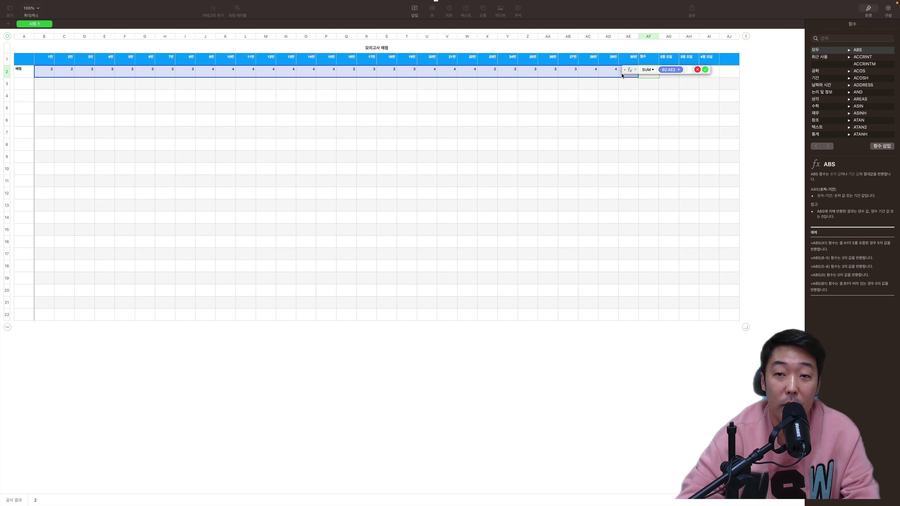
pyautogui.click(705, 70)
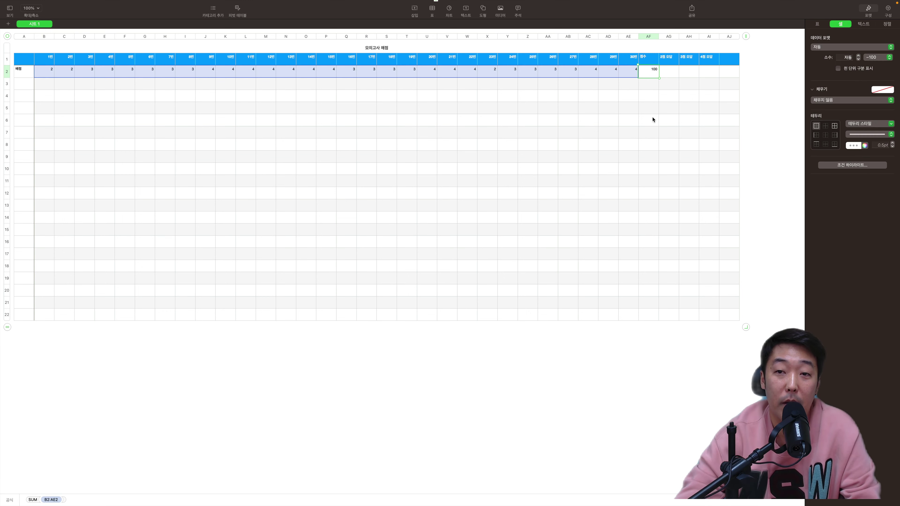
pyautogui.click(649, 87)
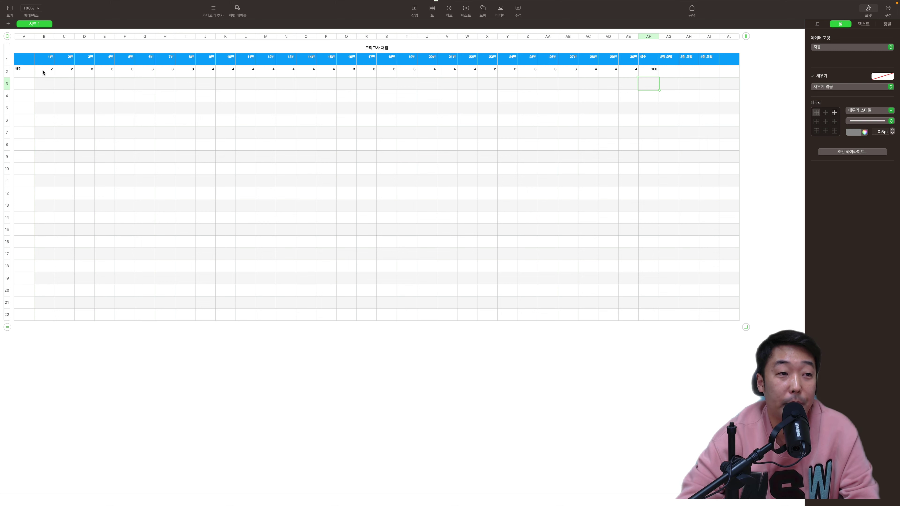
# Step: Add a conditional highlighting rule to row 2 that gives numbers equal to 2 the yellow fill (노란색 채우기)
pyautogui.click(7, 72)
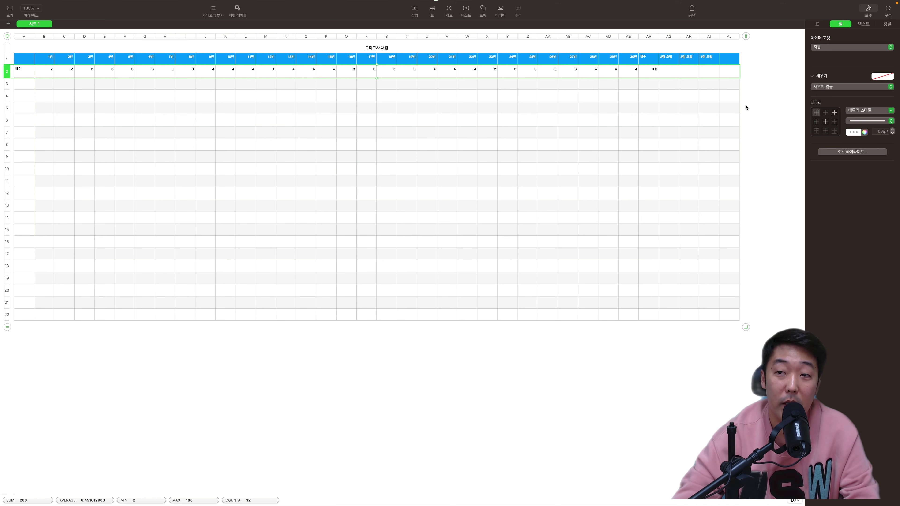
pyautogui.click(844, 152)
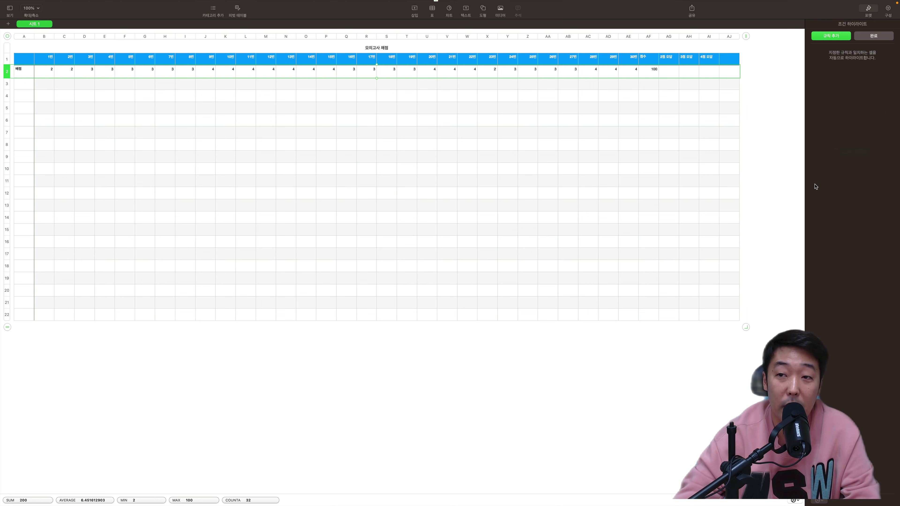
pyautogui.click(835, 37)
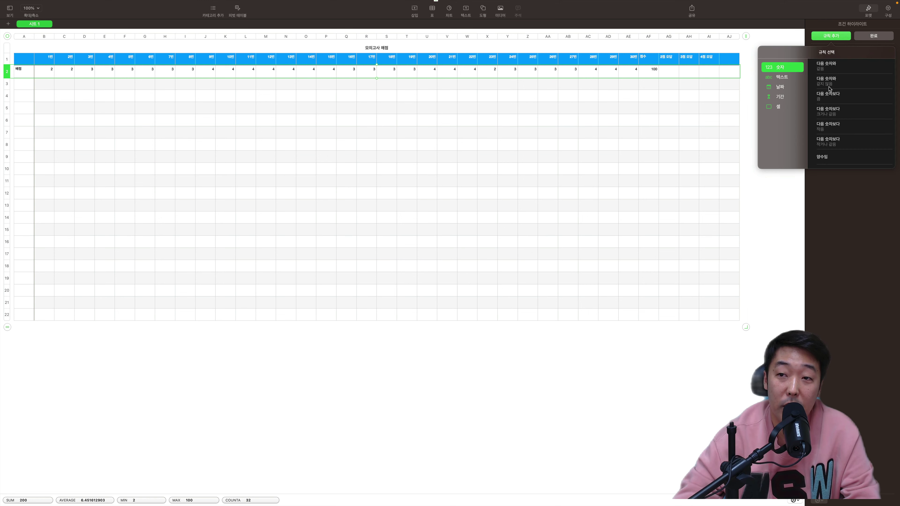
pyautogui.click(843, 70)
pyautogui.write('2')
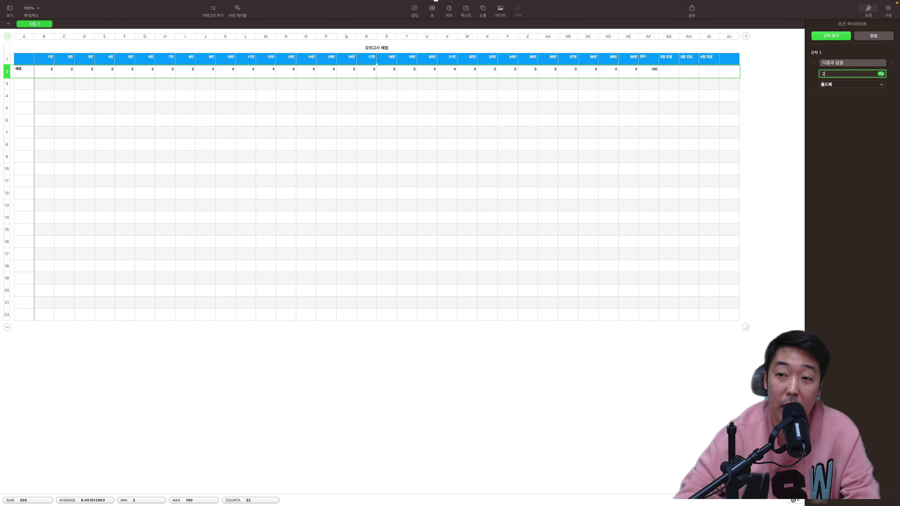
pyautogui.click(852, 83)
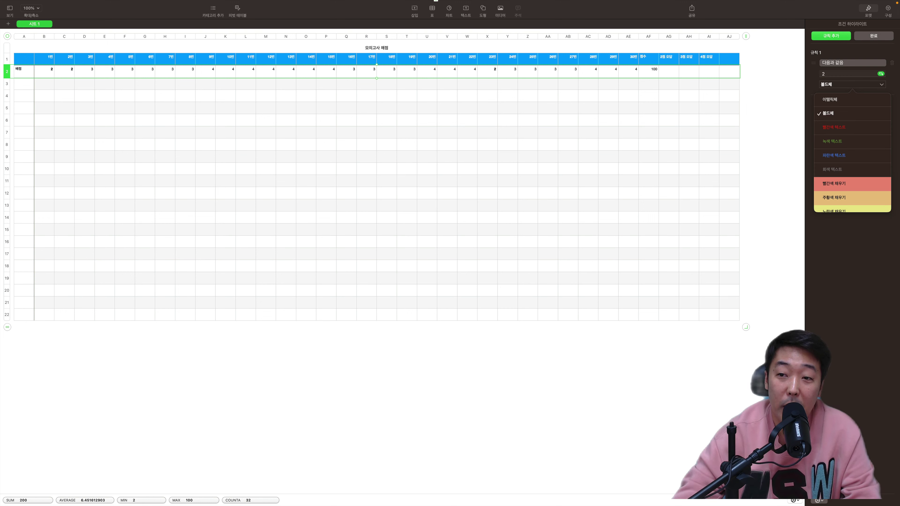
pyautogui.scroll(-3, 852, 153)
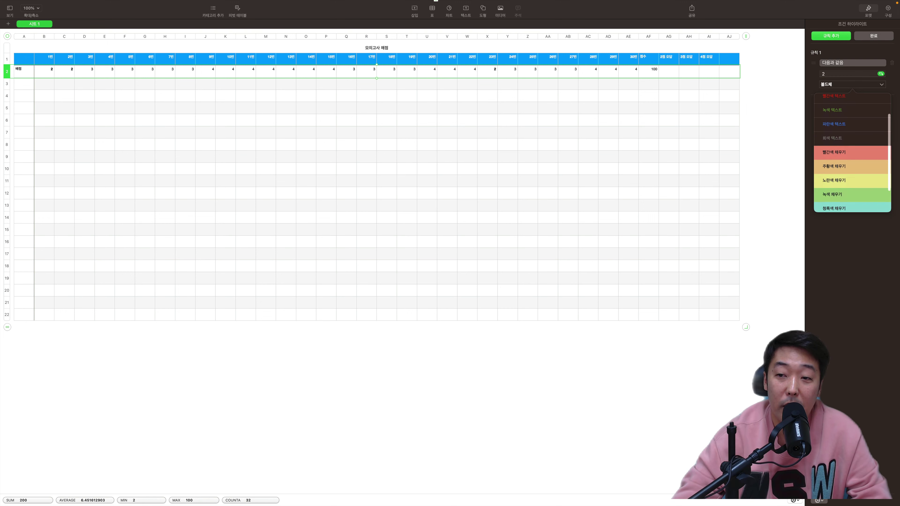
pyautogui.click(850, 153)
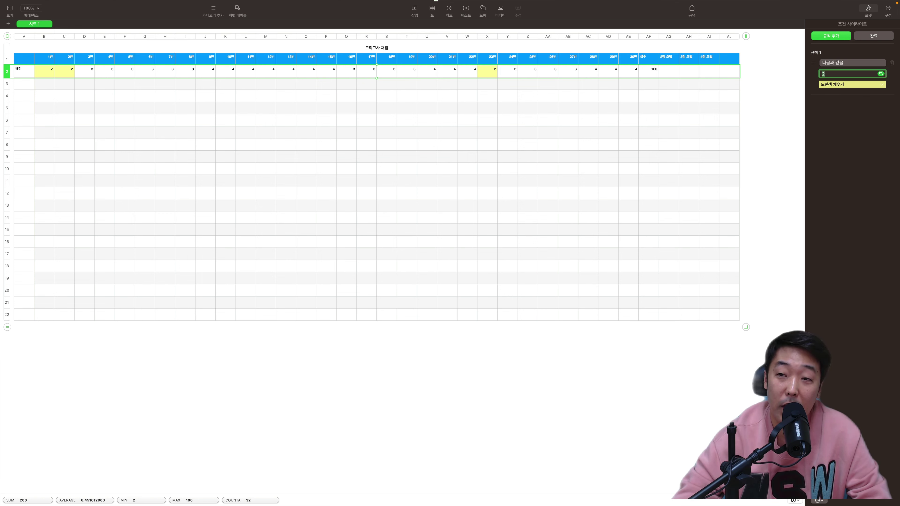
# Step: Add a second highlighting rule to row 2 that gives numbers equal to 3 the teal fill (청록색 채우기)
pyautogui.click(830, 36)
pyautogui.click(827, 65)
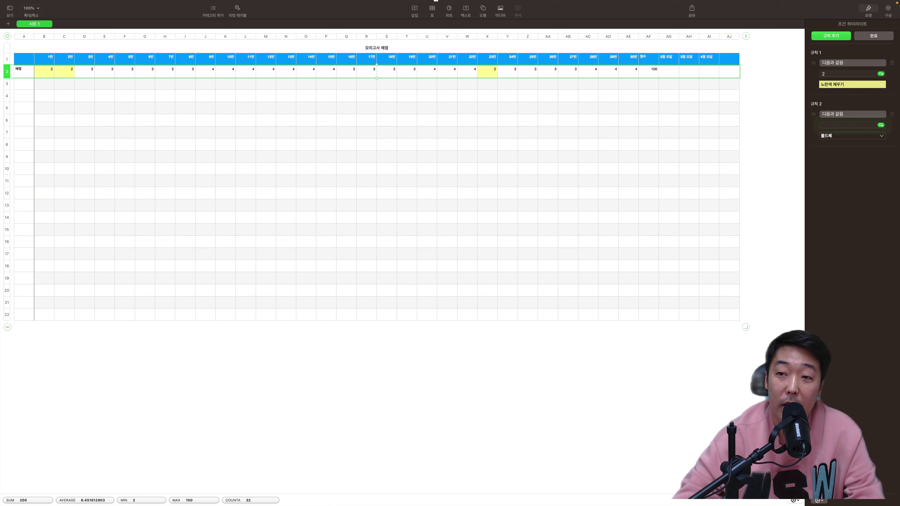
pyautogui.click(852, 136)
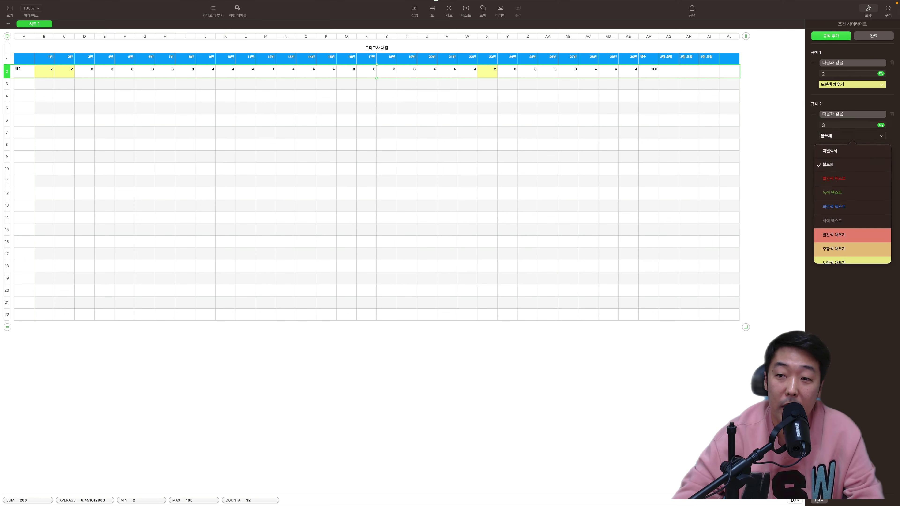
pyautogui.scroll(-5, 851, 204)
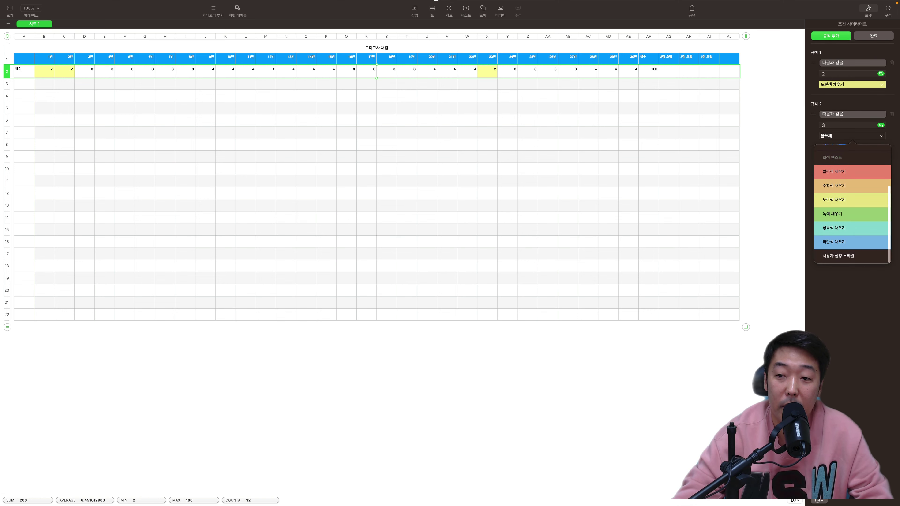
pyautogui.click(851, 228)
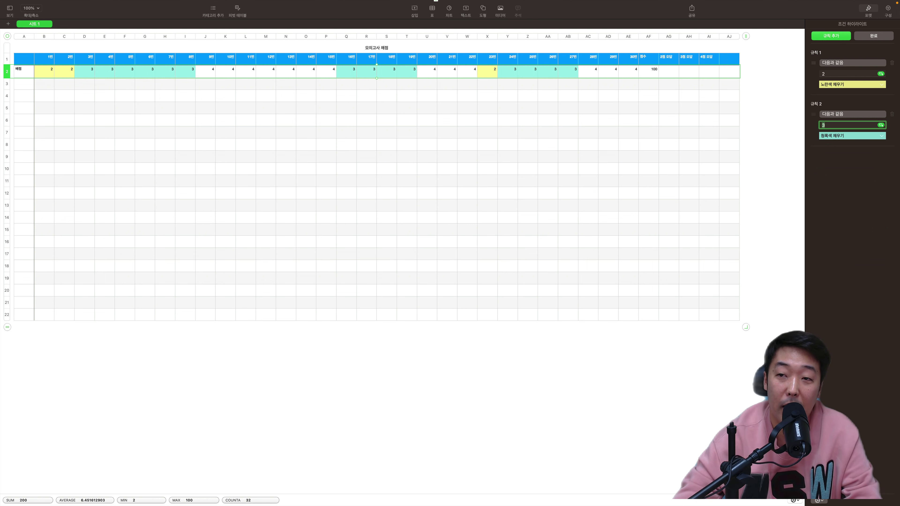
# Step: Add a third highlighting rule to row 2 that gives numbers equal to 4 the red fill (빨간색 채우기)
pyautogui.click(831, 36)
pyautogui.click(826, 66)
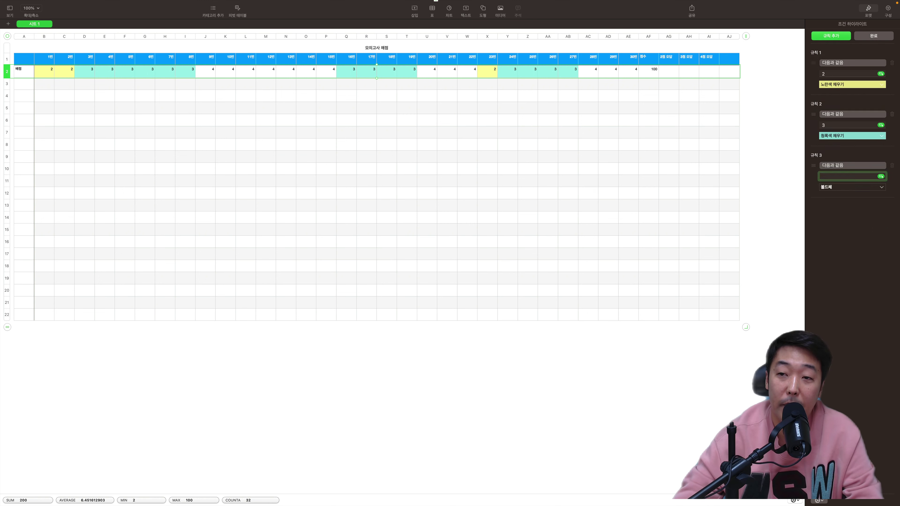
pyautogui.click(852, 187)
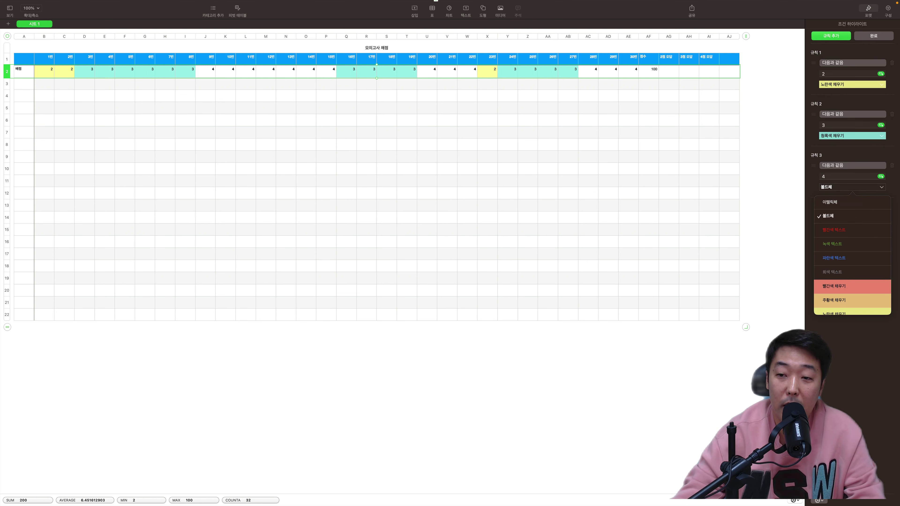
pyautogui.click(834, 286)
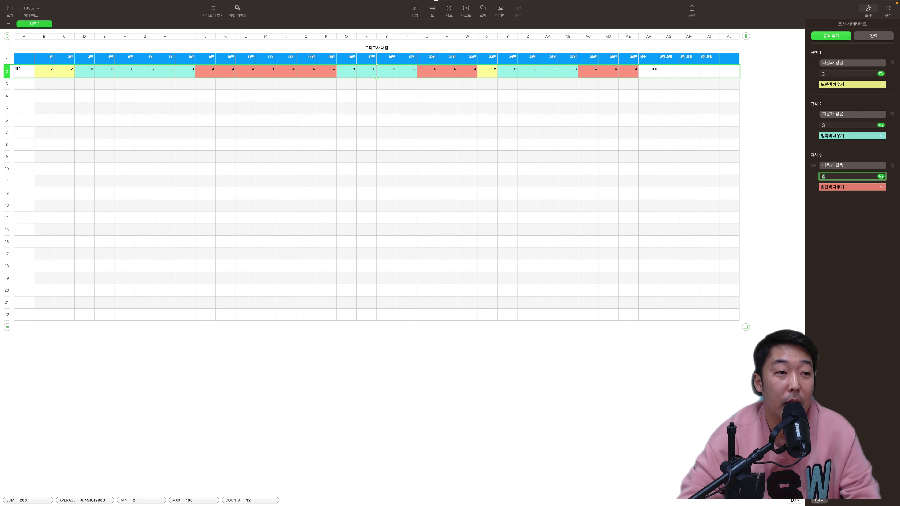
# Step: Fit the heights of rows 1 and 2 to their content
pyautogui.click(64, 95)
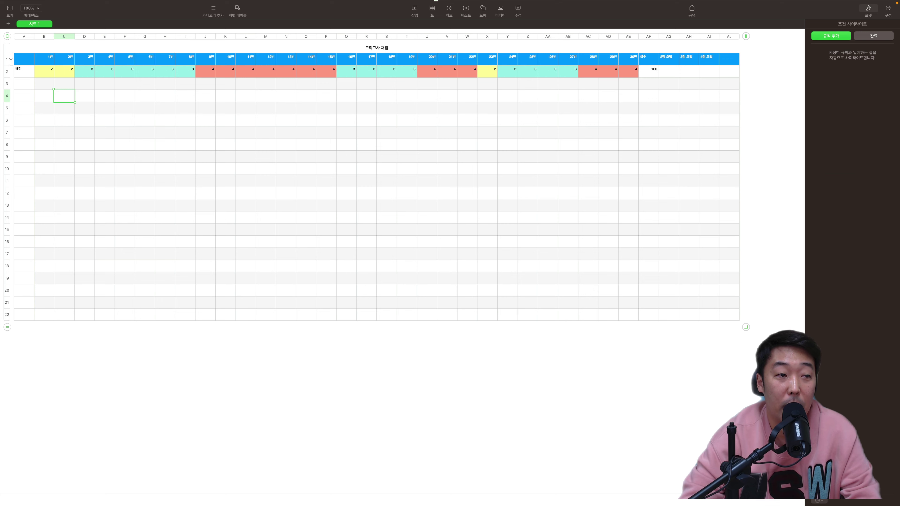
pyautogui.doubleClick(7, 65)
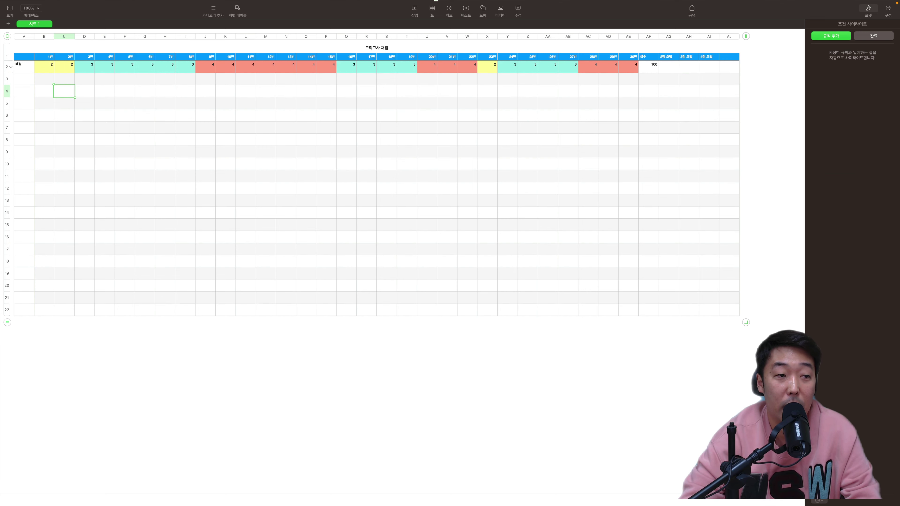
pyautogui.doubleClick(7, 73)
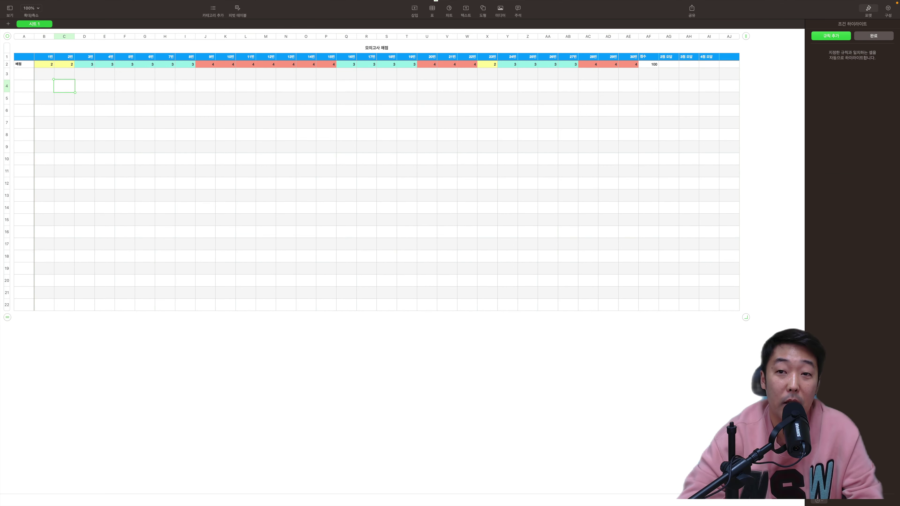
# Step: Label cell A3 "정답" and fill in the answer key for questions 1 to 30 in B3:AE3
pyautogui.click(24, 73)
pyautogui.write('wj')
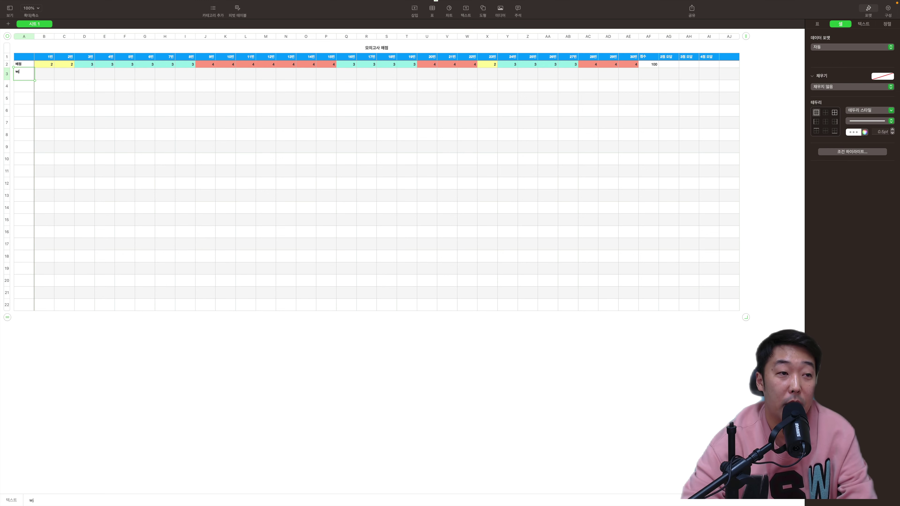
pyautogui.write('d')
pyautogui.press('BackSpace')
pyautogui.press('BackSpace')
pyautogui.press('BackSpace')
pyautogui.write('정답')
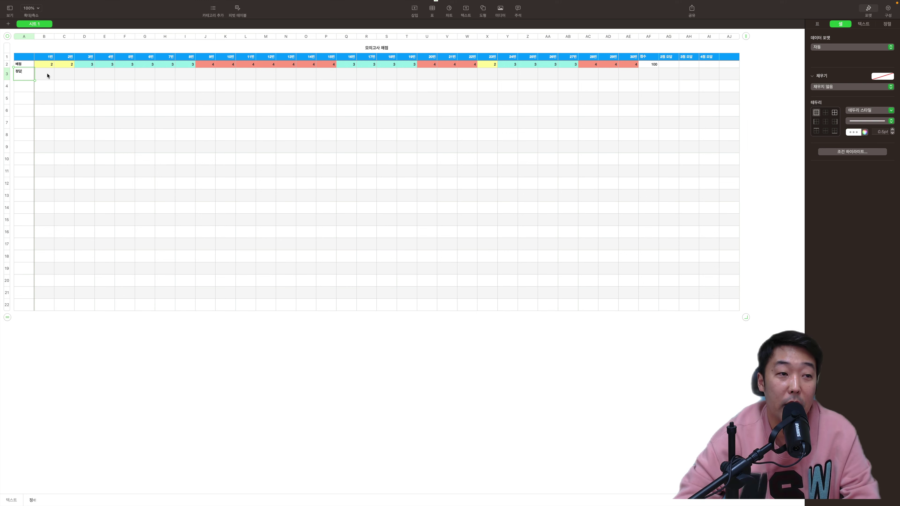
pyautogui.click(49, 78)
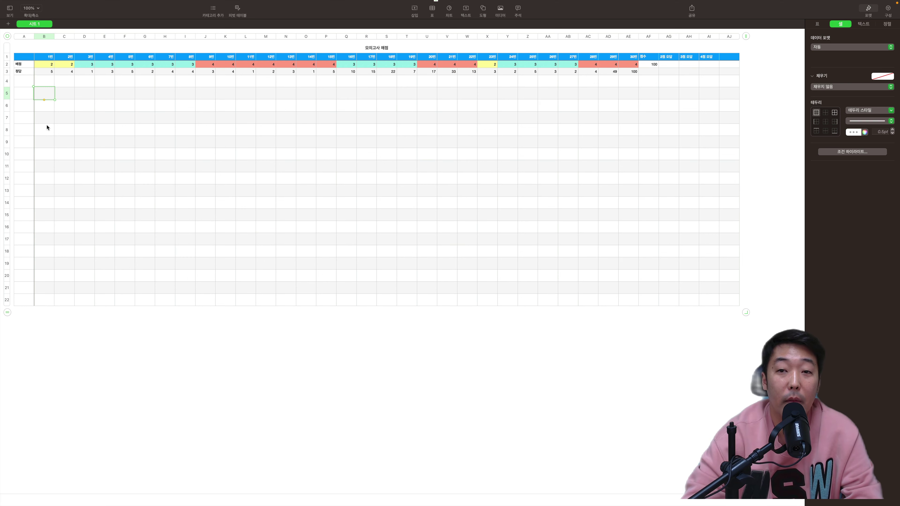
# Step: Label cell A4 "피카츄" for the student's answers and cell A5 "정오표" for the correct/incorrect marks
pyautogui.click(21, 84)
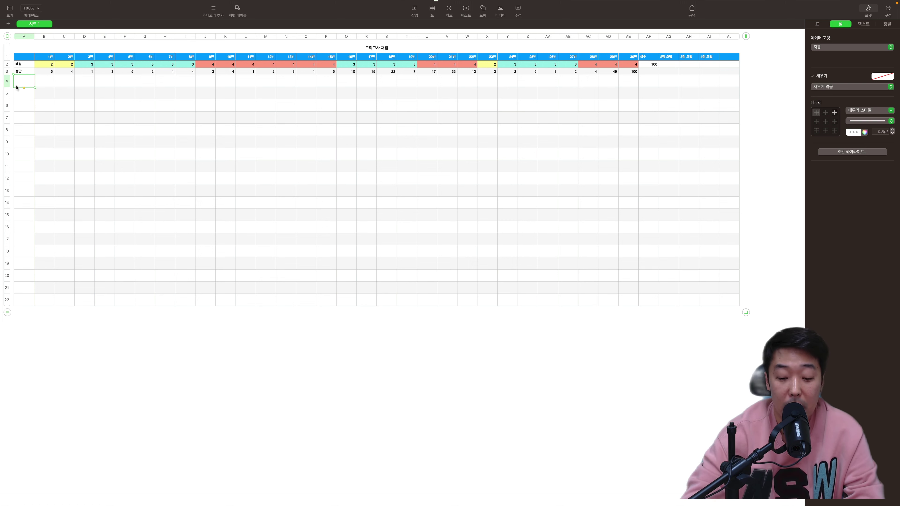
pyautogui.write('피카츄')
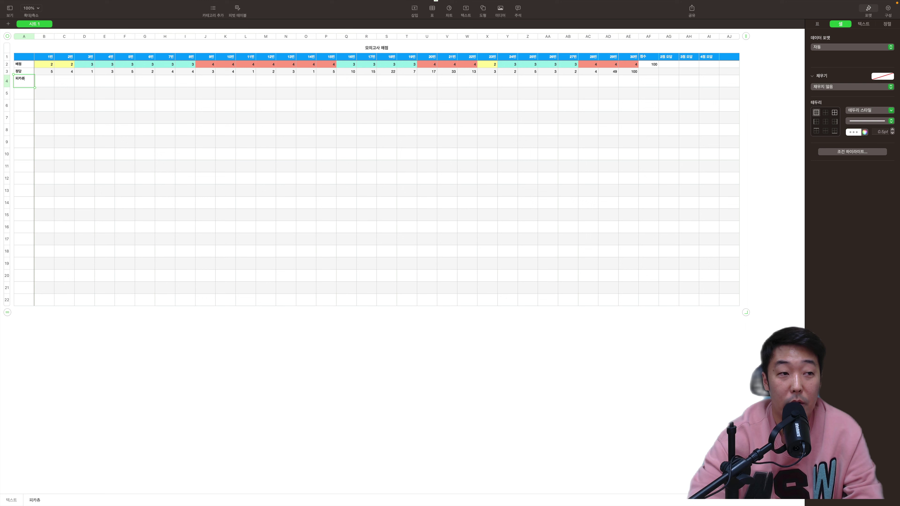
pyautogui.click(41, 92)
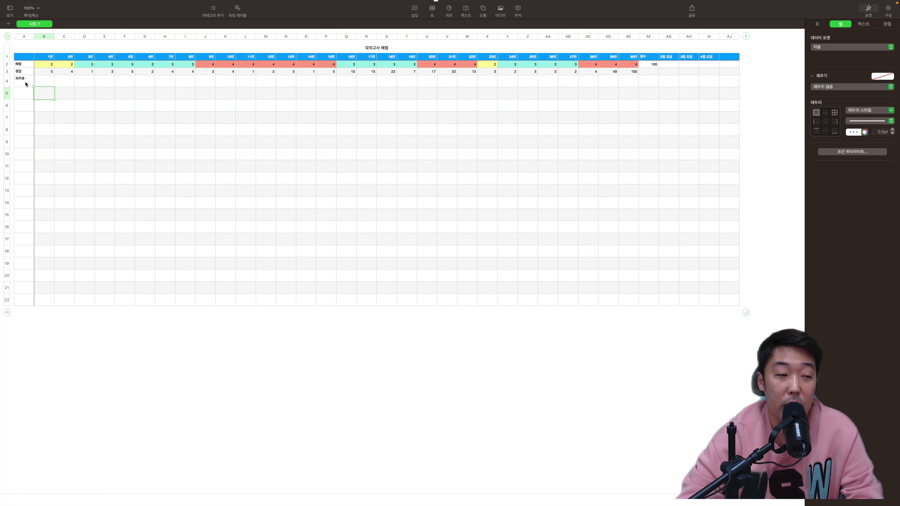
pyautogui.click(50, 83)
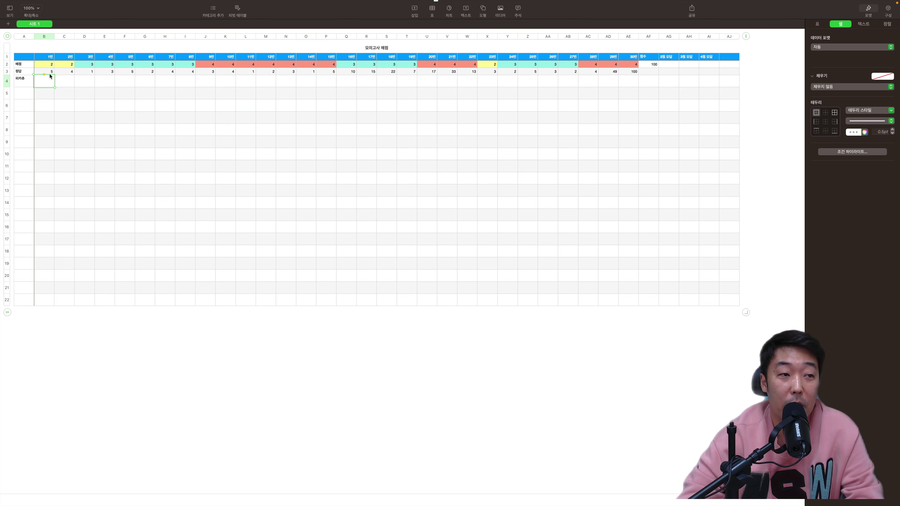
pyautogui.click(24, 94)
pyautogui.write('정오')
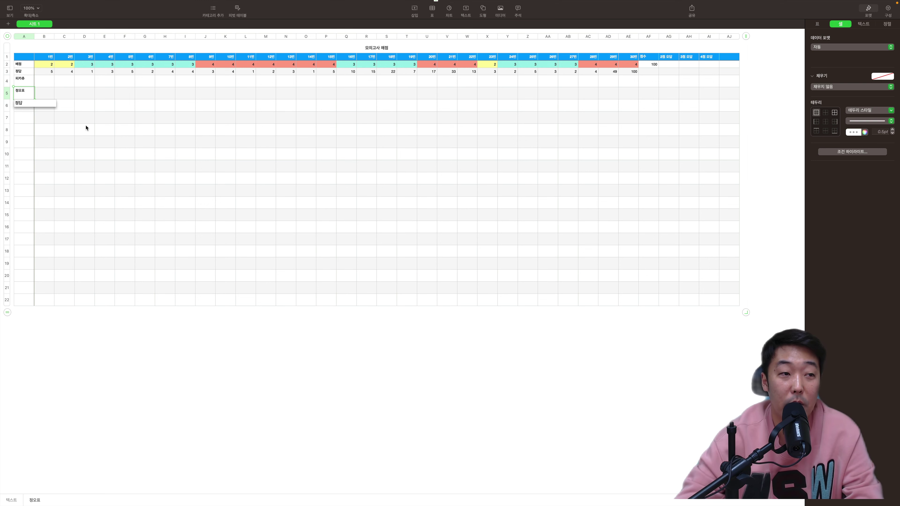
pyautogui.write('표')
pyautogui.press('Tab')
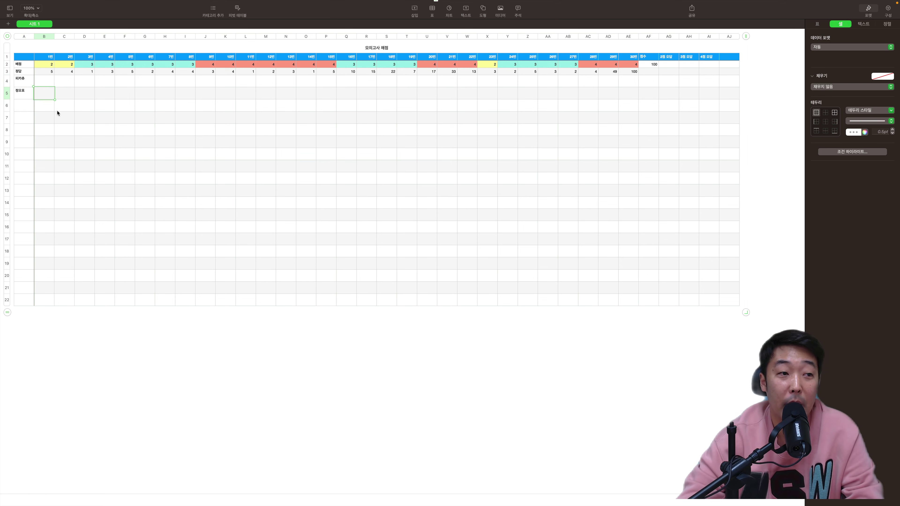
# Step: Start an IF formula in cell B5 with the condition that student answer B4 equals answer key B3
pyautogui.click(46, 83)
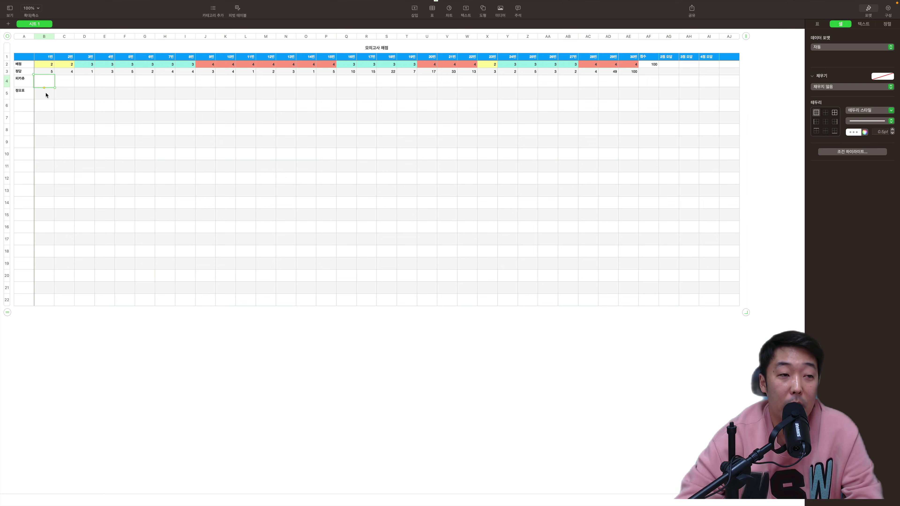
pyautogui.click(45, 95)
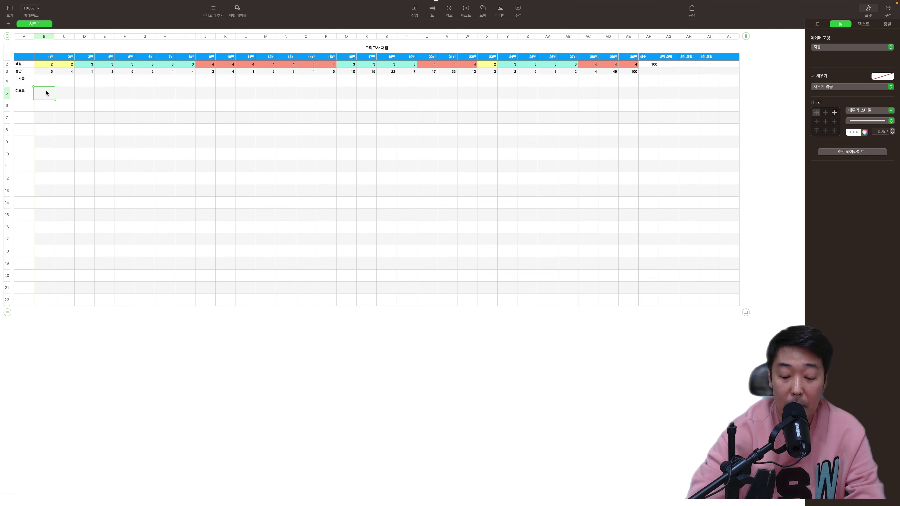
pyautogui.write('=ㅑ')
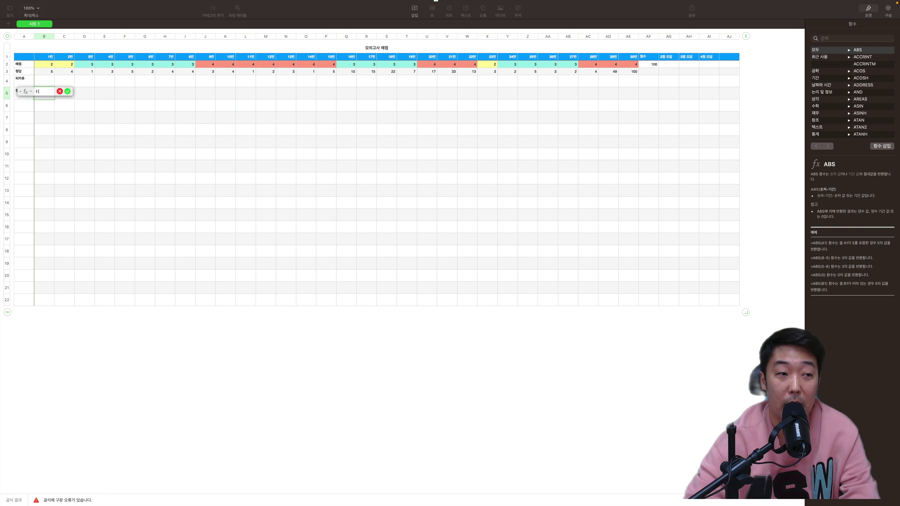
pyautogui.press('BackSpace')
pyautogui.write('if')
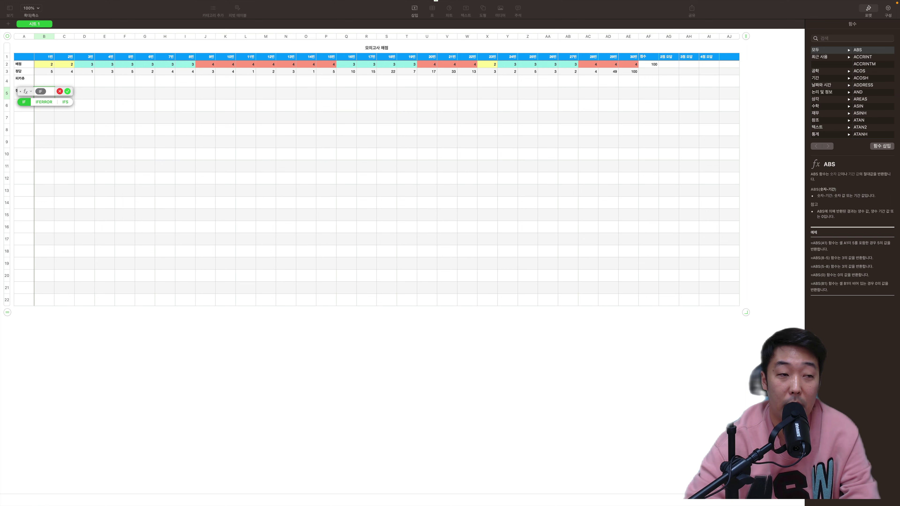
pyautogui.press('Return')
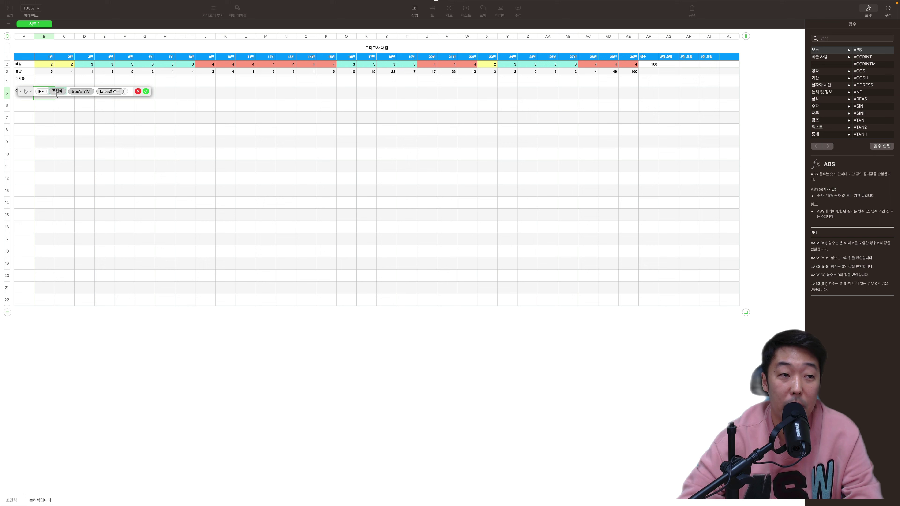
pyautogui.click(44, 81)
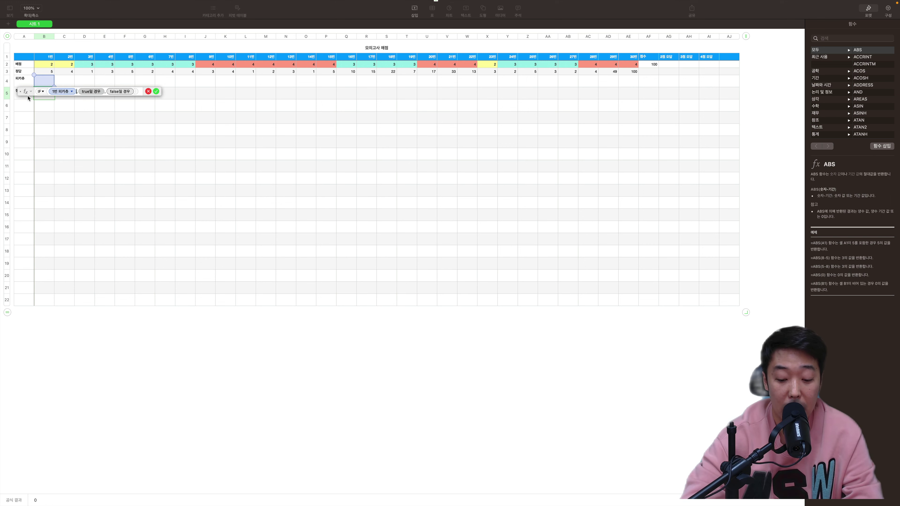
pyautogui.write('=')
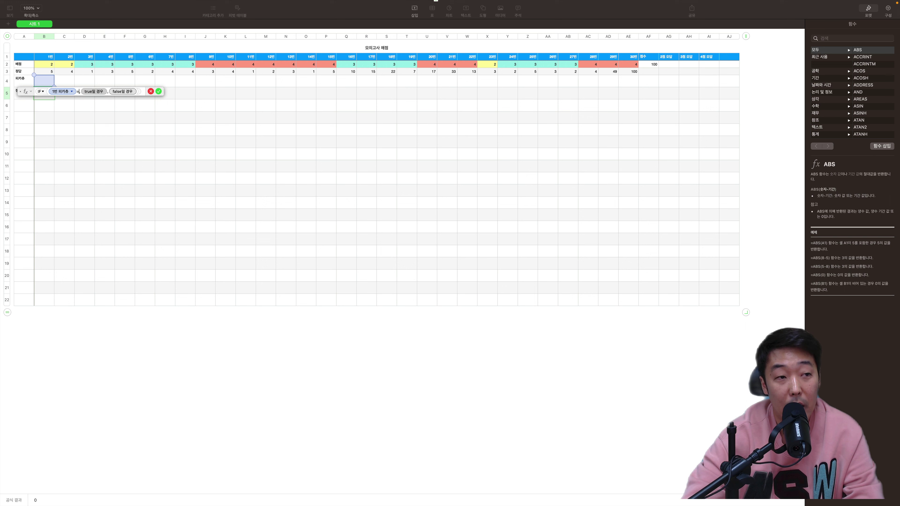
pyautogui.click(46, 72)
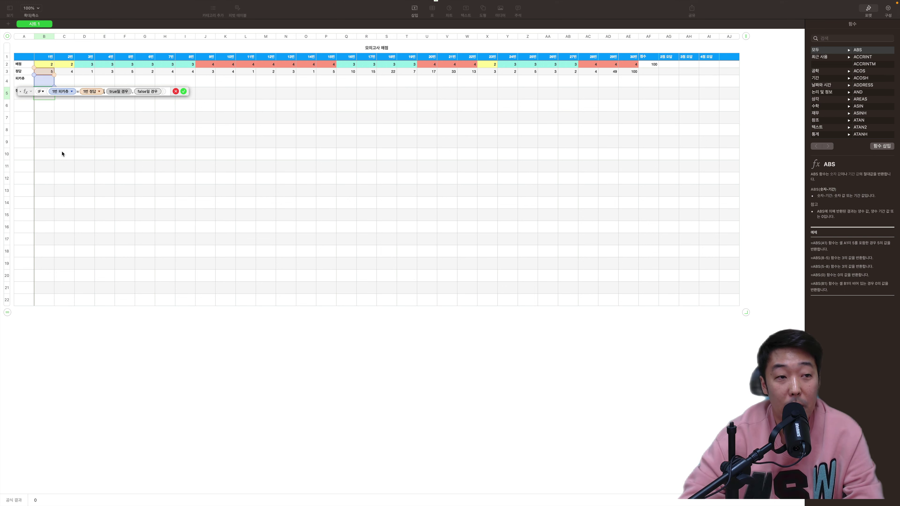
# Step: Make the B5 IF formula return the points in B2 when true and 0 when false
pyautogui.click(113, 93)
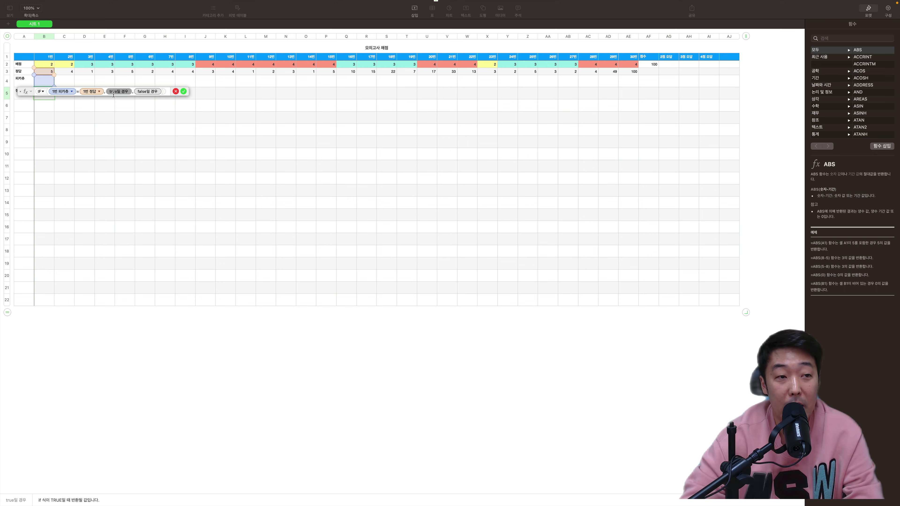
pyautogui.click(47, 65)
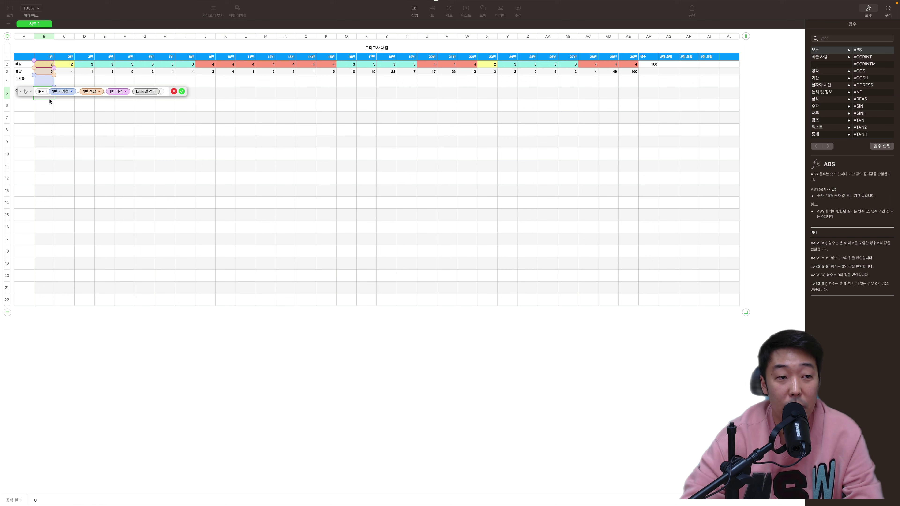
pyautogui.click(141, 93)
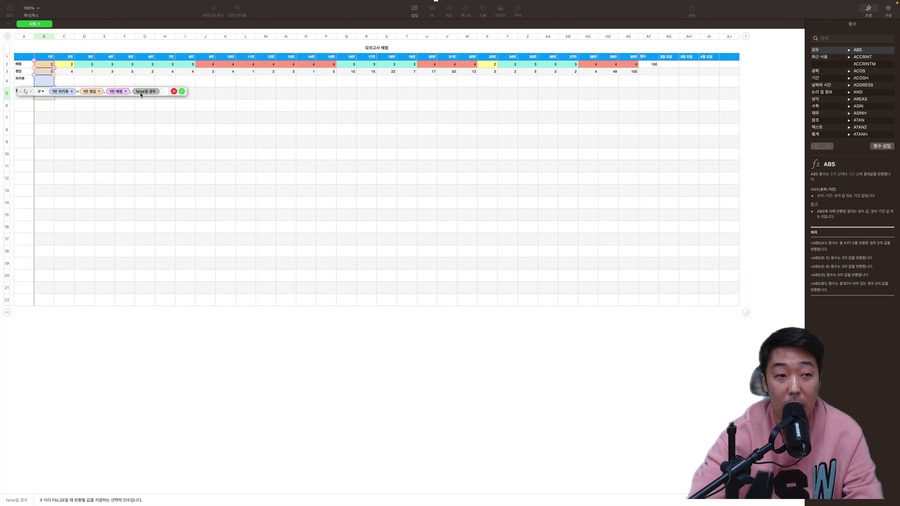
pyautogui.write('0')
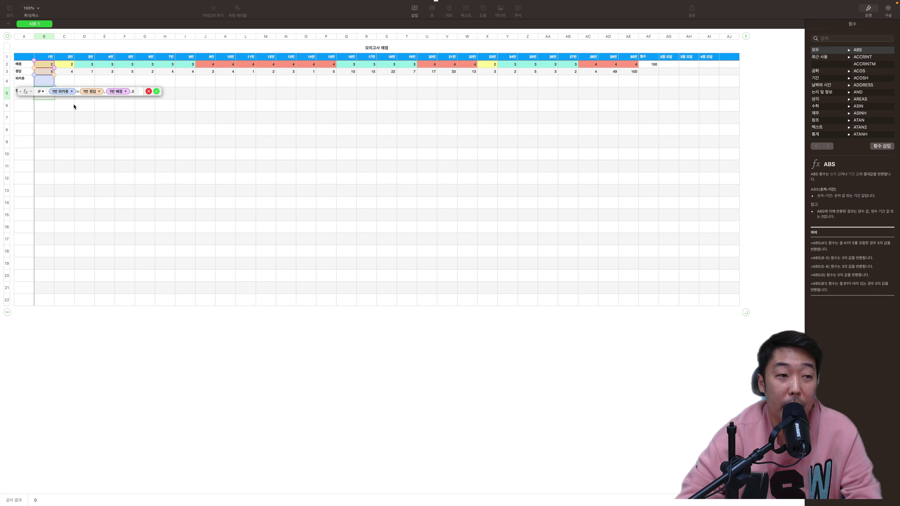
pyautogui.click(156, 91)
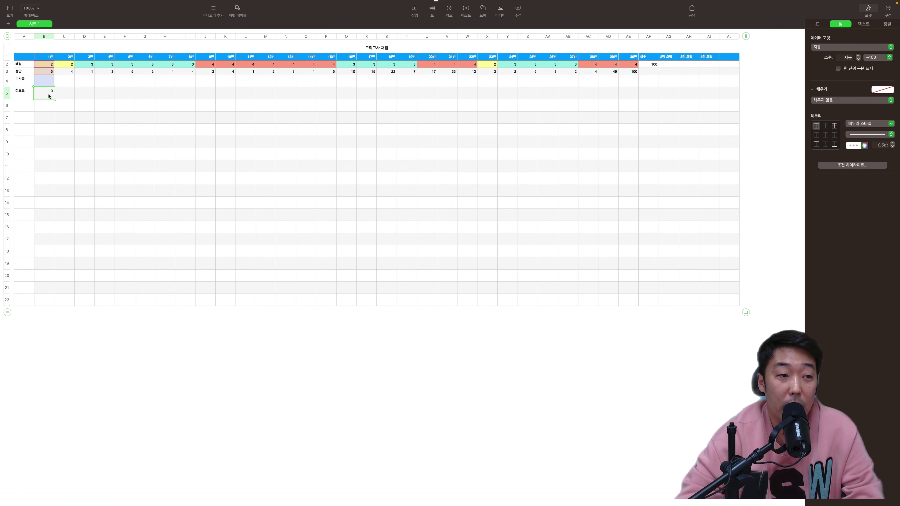
# Step: Paste a trial copy of the B5 formula into C7 to compare its cell references, and clear C7 again
pyautogui.click(50, 118)
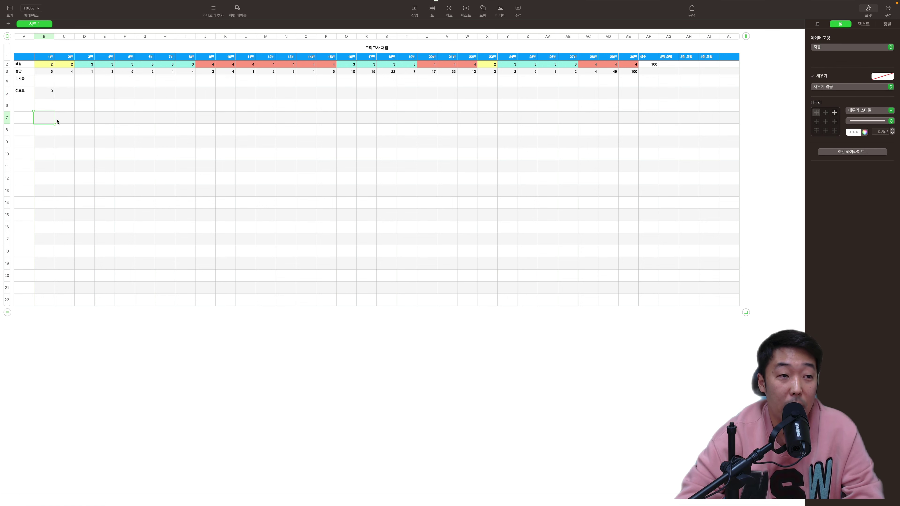
pyautogui.click(67, 119)
pyautogui.press('super+v')
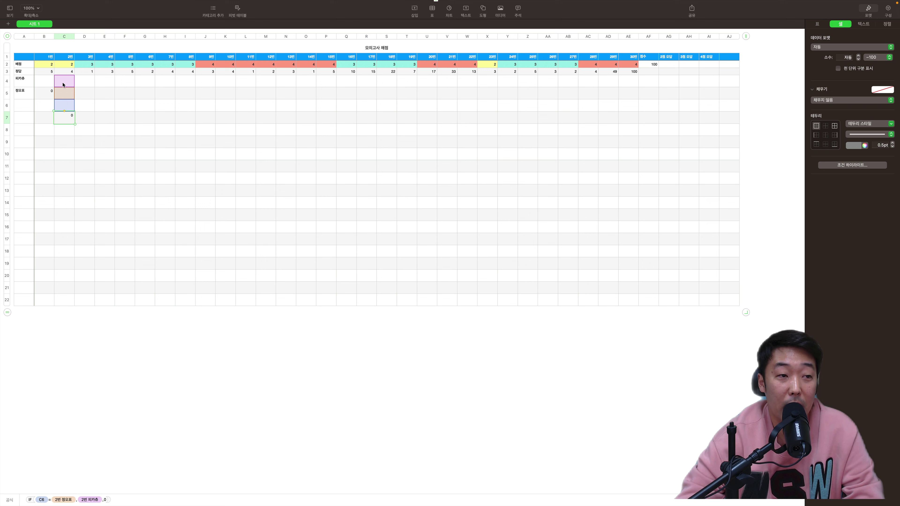
pyautogui.click(50, 91)
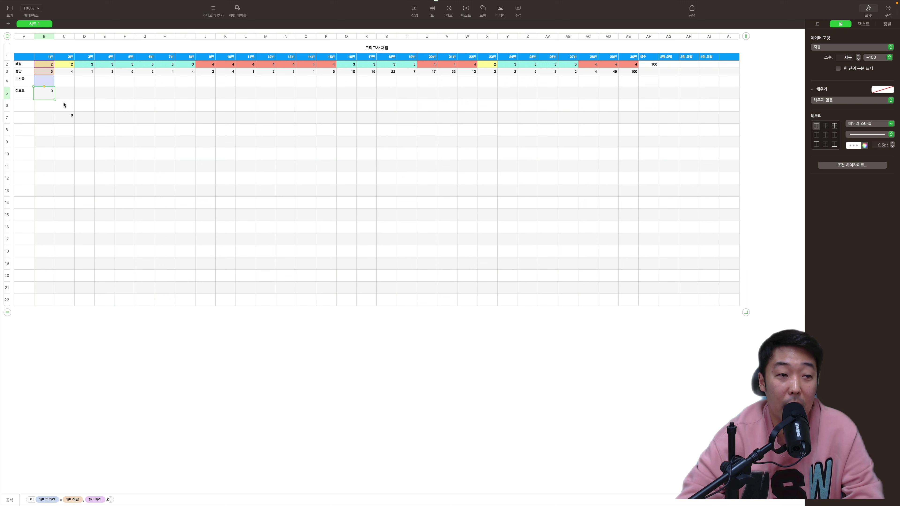
pyautogui.click(65, 114)
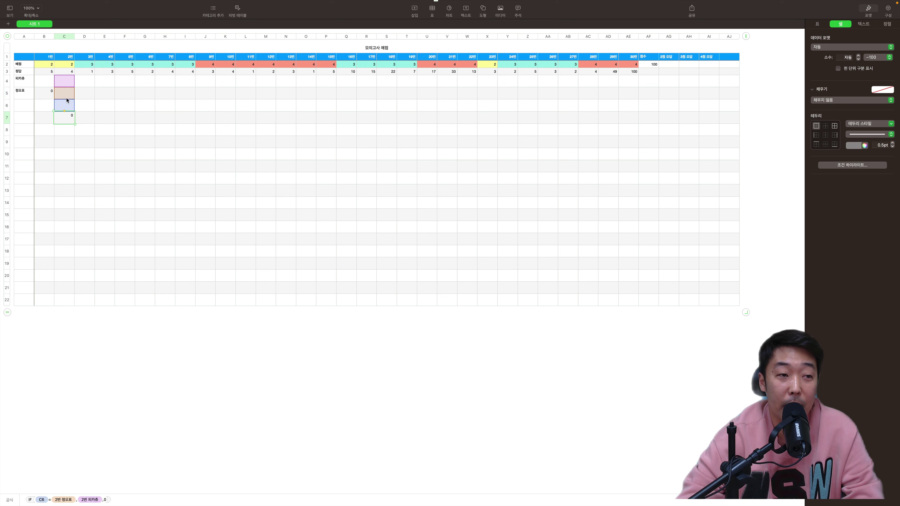
pyautogui.press('Delete')
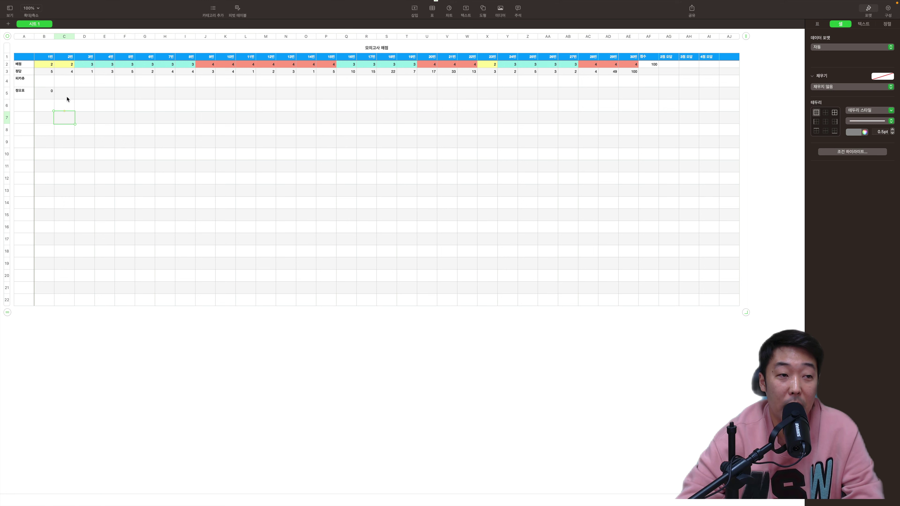
# Step: Edit the B5 formula to preserve the row (행 유지) for its 정답 and 배점 references
pyautogui.click(49, 92)
pyautogui.doubleClick(49, 93)
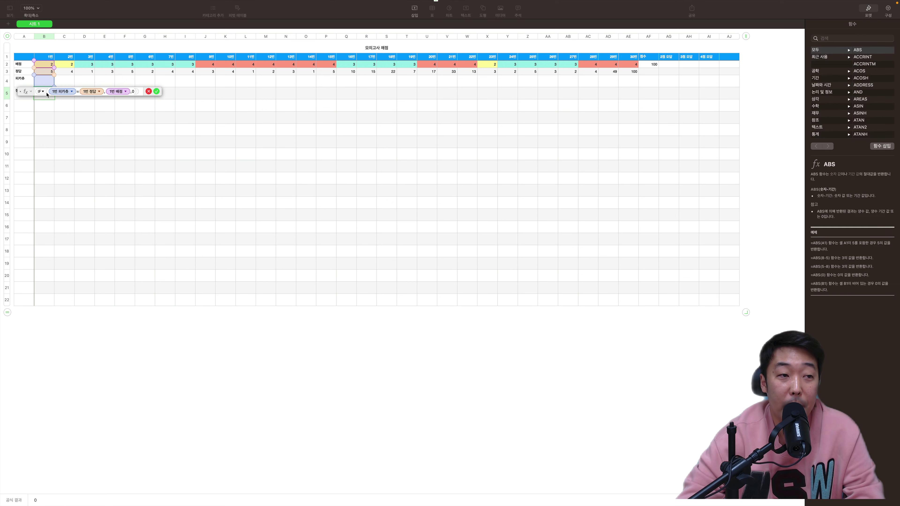
pyautogui.click(99, 92)
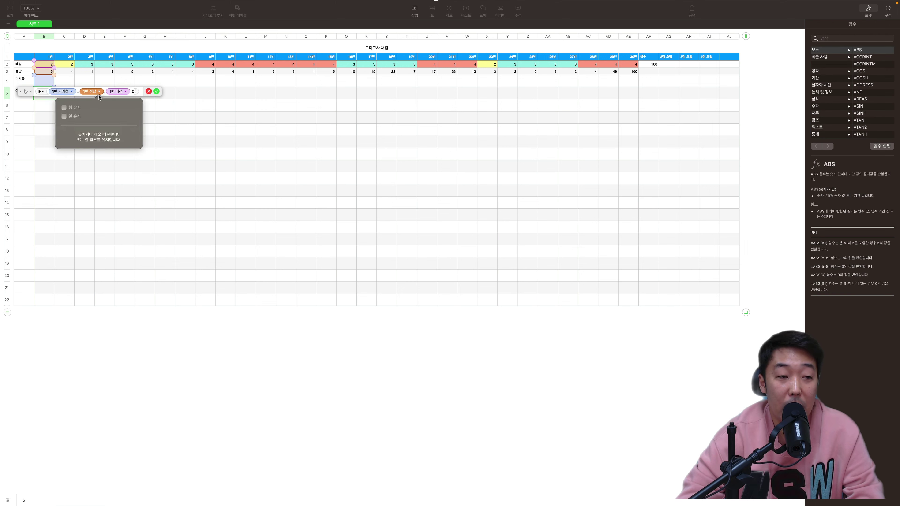
pyautogui.click(64, 108)
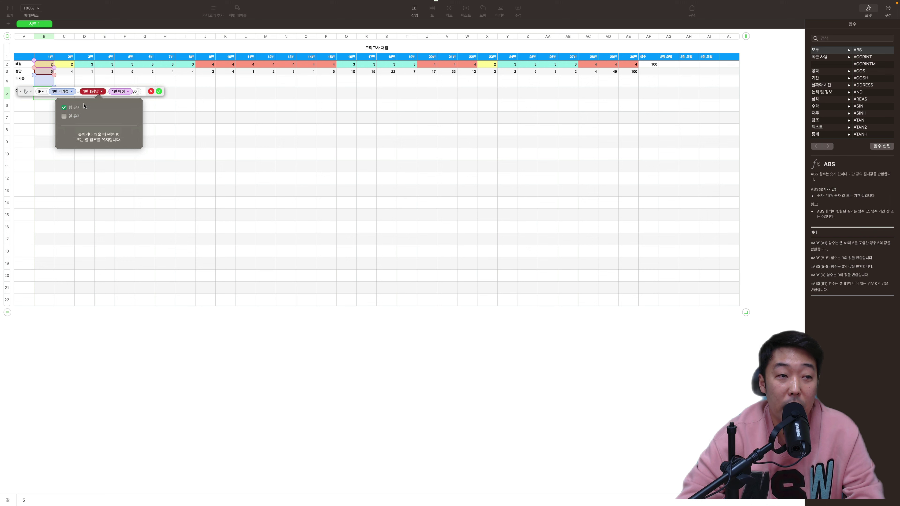
pyautogui.click(128, 92)
pyautogui.click(128, 92)
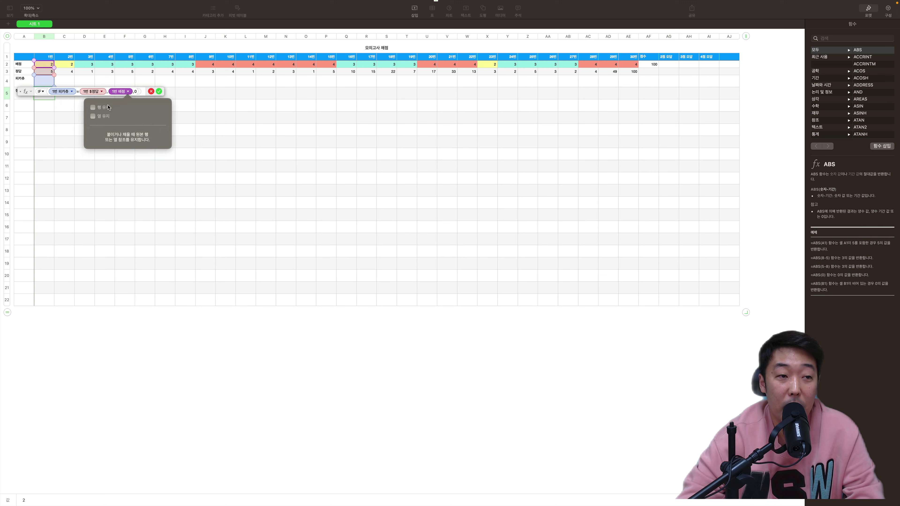
pyautogui.click(93, 108)
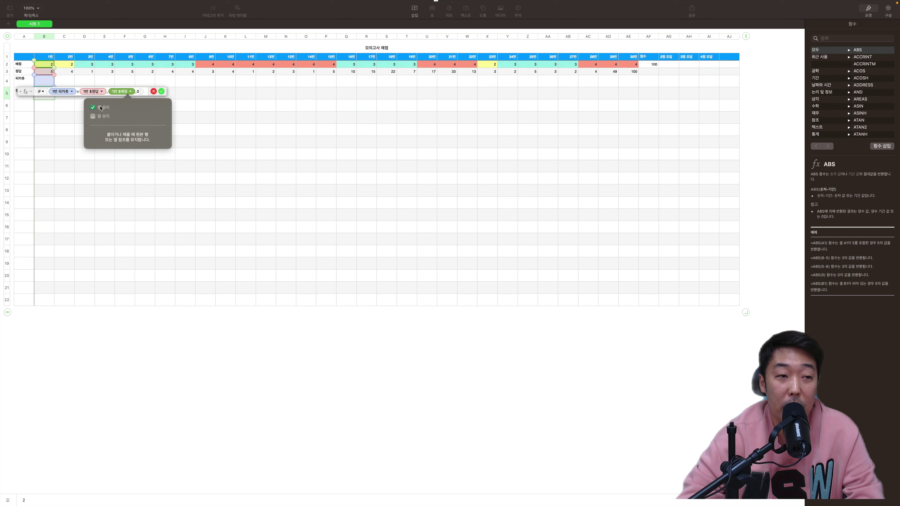
pyautogui.click(161, 92)
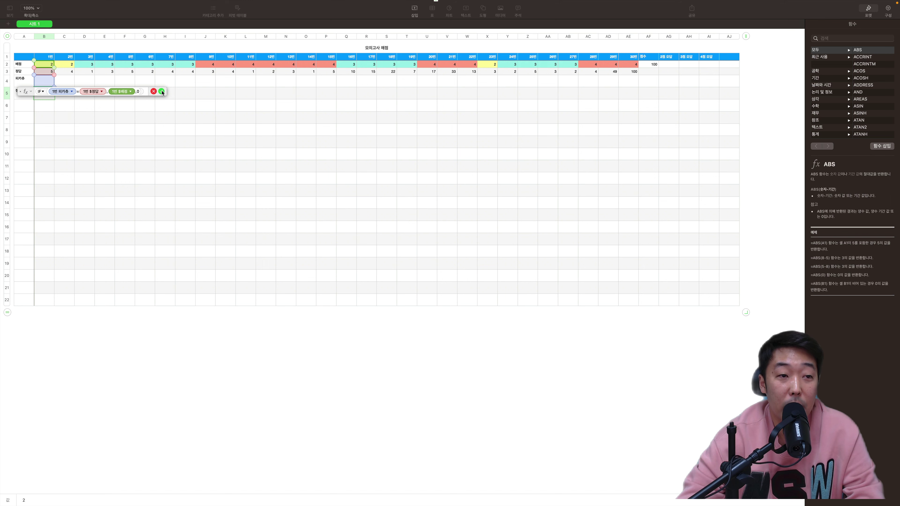
pyautogui.click(161, 92)
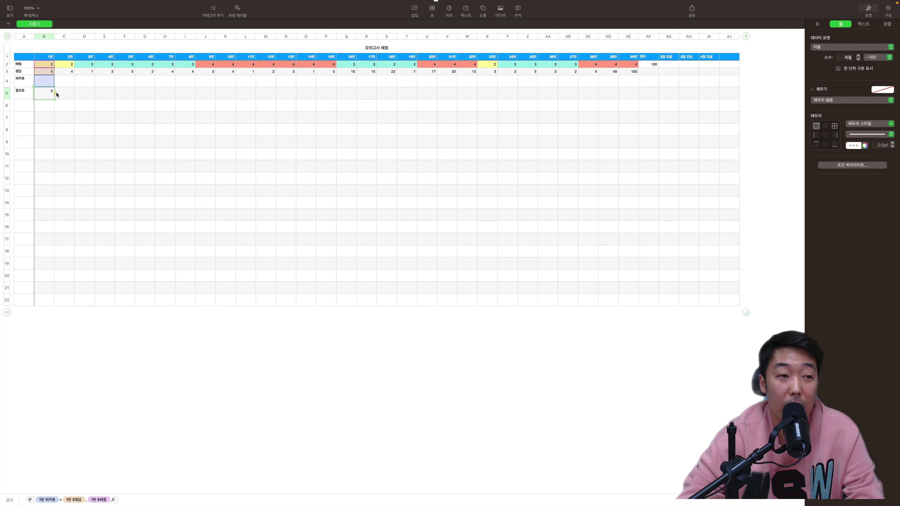
# Step: Autofill the B5 formula across the 정오표 row to AE5 and check the formulas in the filled cells
pyautogui.moveTo(55, 93); pyautogui.dragTo(631, 95)
pyautogui.click(85, 94)
pyautogui.click(109, 94)
pyautogui.click(128, 95)
pyautogui.click(147, 95)
pyautogui.click(166, 94)
pyautogui.click(184, 94)
pyautogui.click(211, 95)
pyautogui.click(229, 95)
pyautogui.click(216, 120)
# Step: Copy the answer key B3:AE3 into the student's answer row, starting at B4
pyautogui.moveTo(44, 82); pyautogui.dragTo(631, 73)
pyautogui.press('cmd+c')
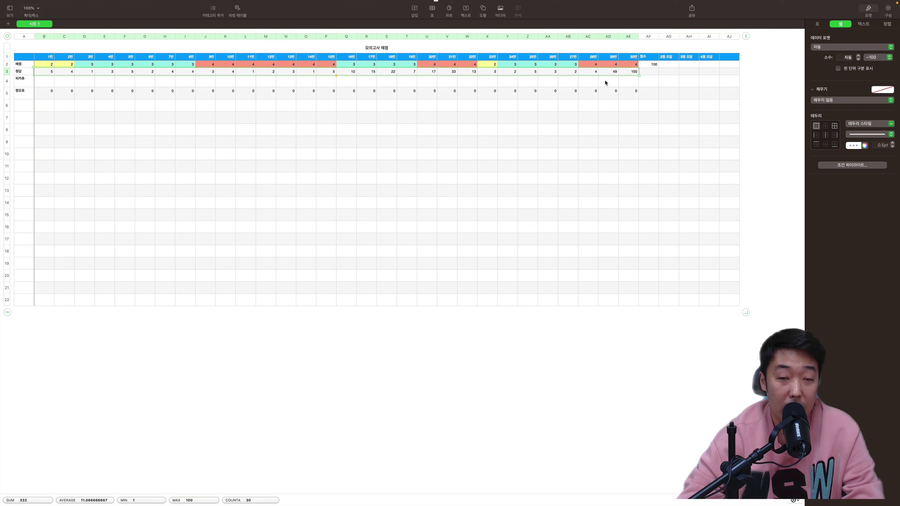
pyautogui.click(48, 80)
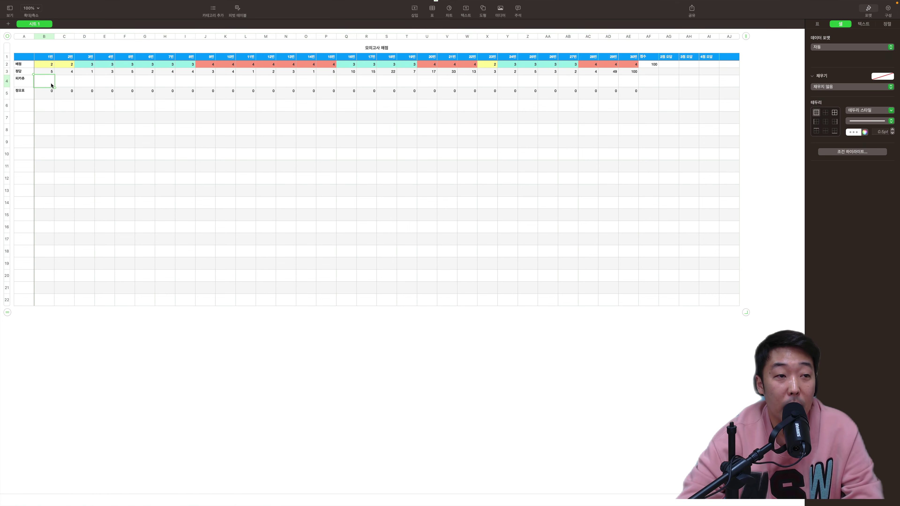
pyautogui.press('cmd+v')
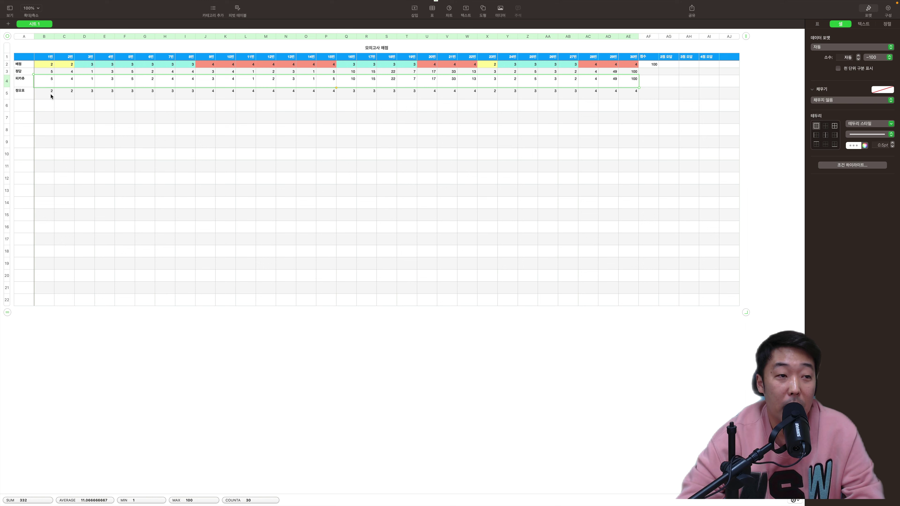
# Step: Test the marking formula by changing the student's answer in B4 to 1 and 2, and restore it to 5
pyautogui.click(51, 82)
pyautogui.write('1')
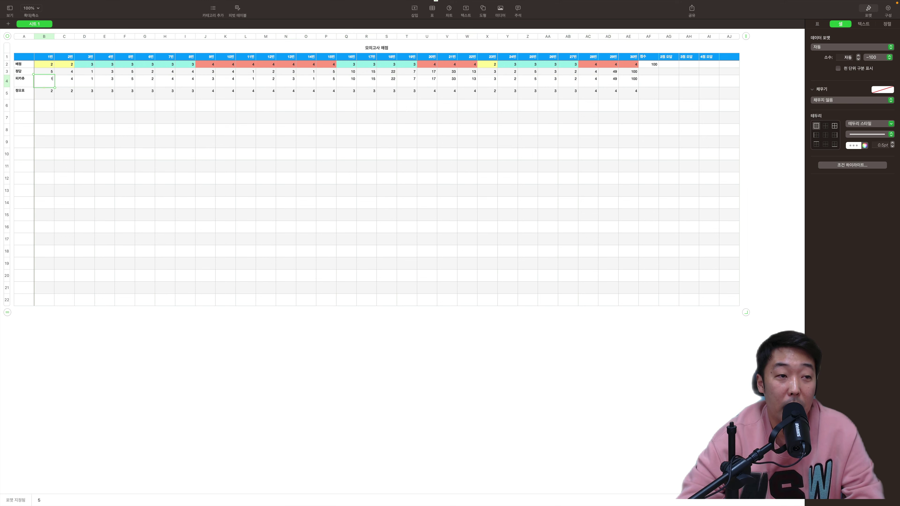
pyautogui.press('Return')
pyautogui.press('Return')
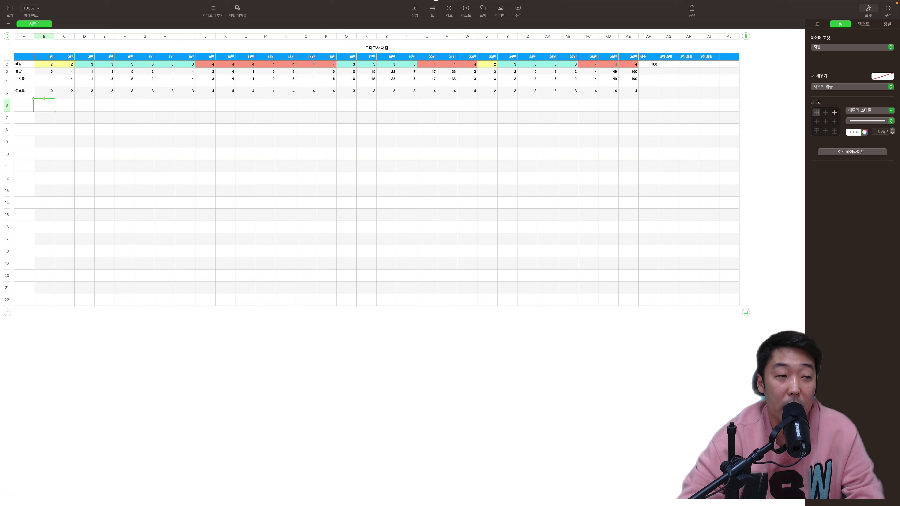
pyautogui.press('Up')
pyautogui.press('Up')
pyautogui.press('Return')
pyautogui.press('Return')
pyautogui.press('Up')
pyautogui.press('Up')
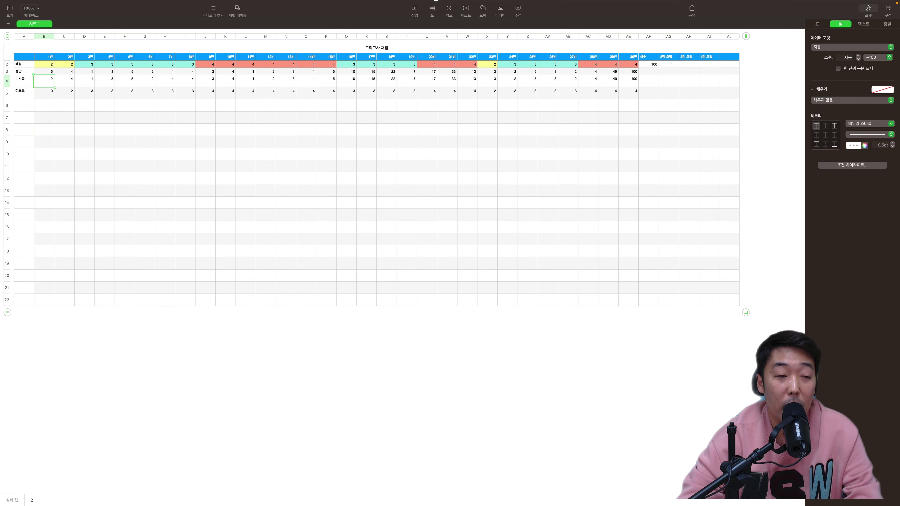
pyautogui.write('5')
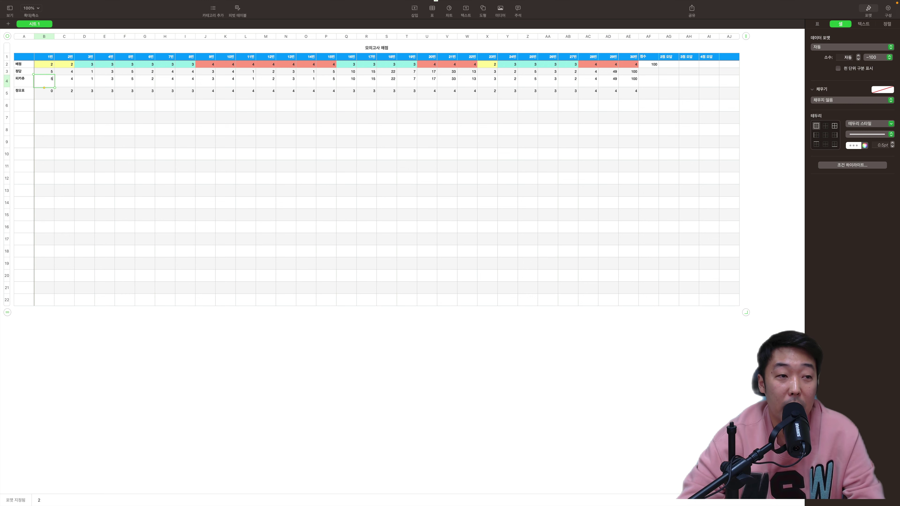
pyautogui.press('Return')
pyautogui.press('Return')
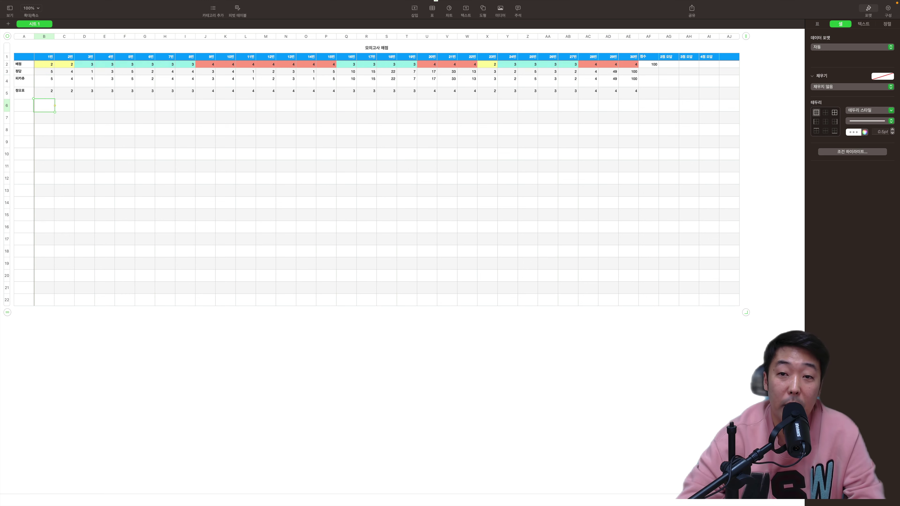
# Step: Enter a SUM formula in the student's 점수 cell AF4 that totals the 정오표 range B5:AE5
pyautogui.click(649, 81)
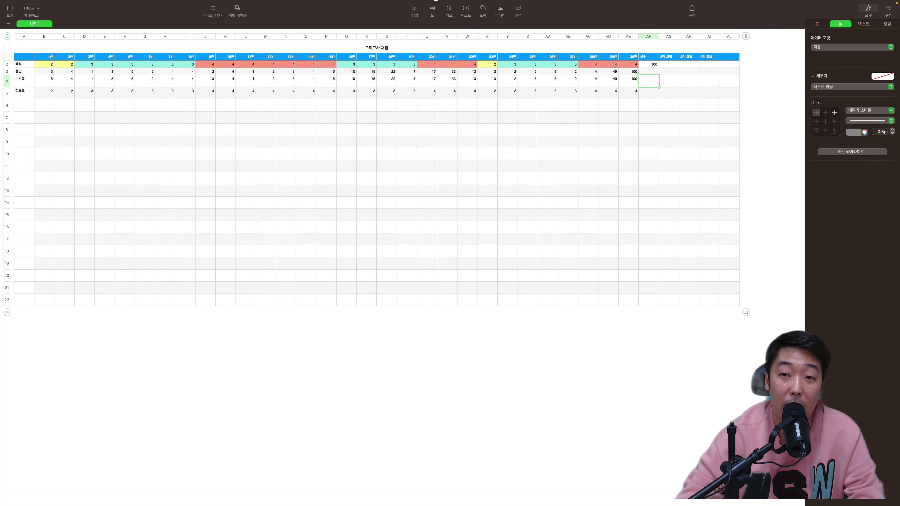
pyautogui.write('=')
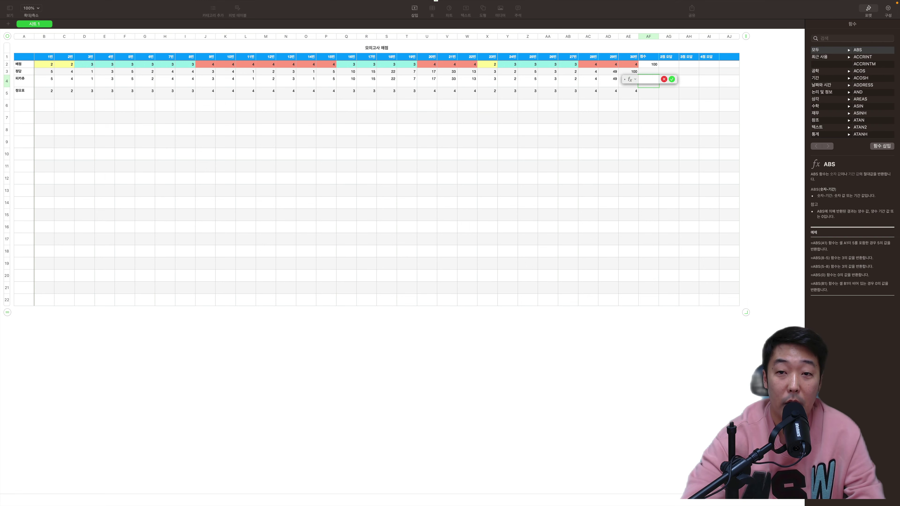
pyautogui.write('sum')
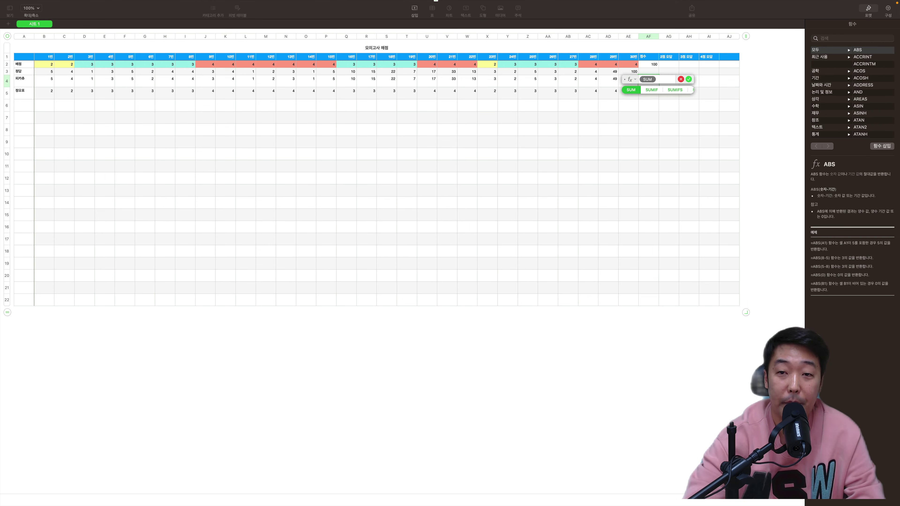
pyautogui.press('Return')
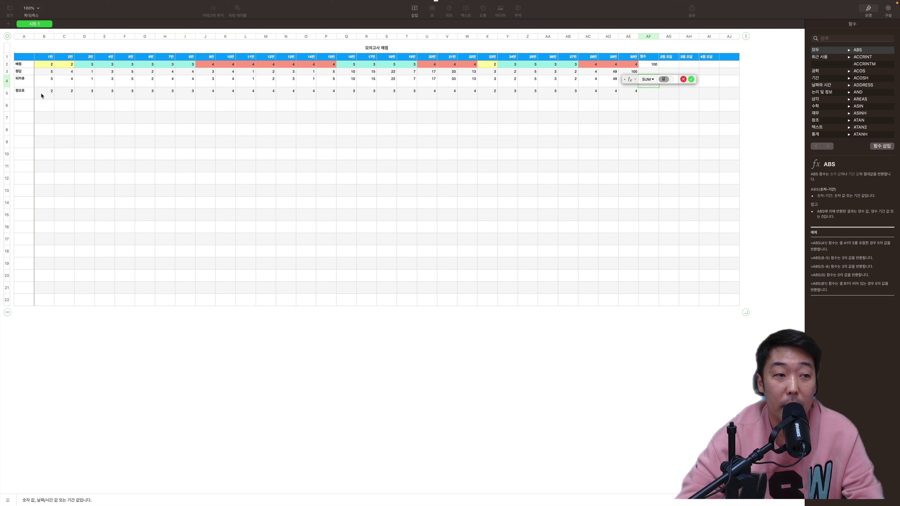
pyautogui.moveTo(41, 92); pyautogui.dragTo(629, 94)
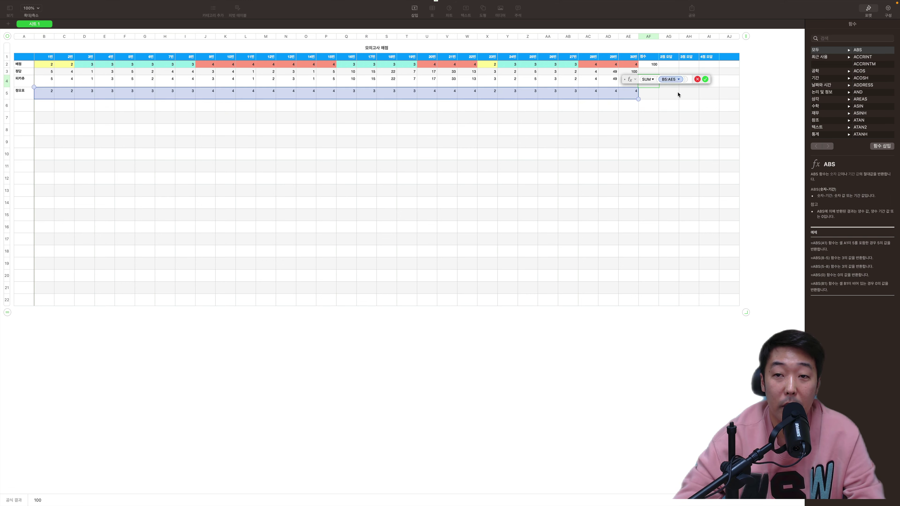
pyautogui.click(705, 79)
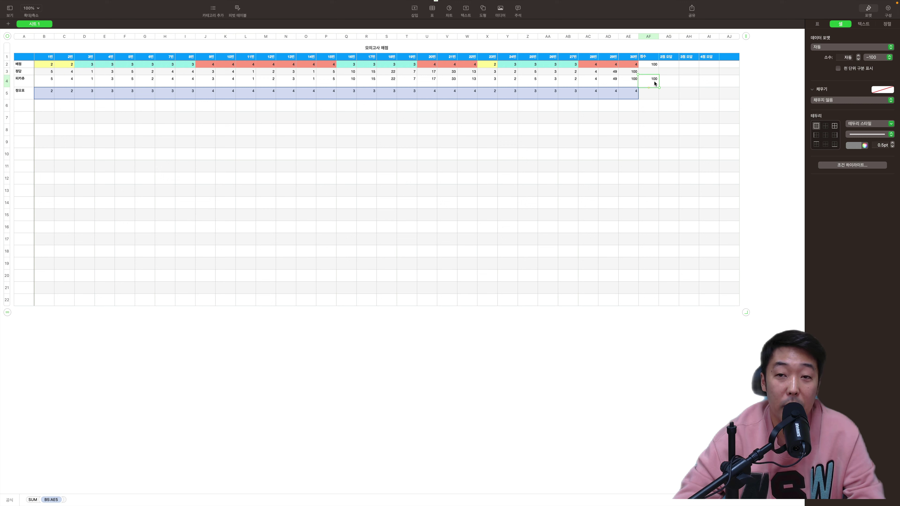
# Step: Test the score formula by changing the student's answer in T4 to 1, and restore it to 7
pyautogui.click(412, 81)
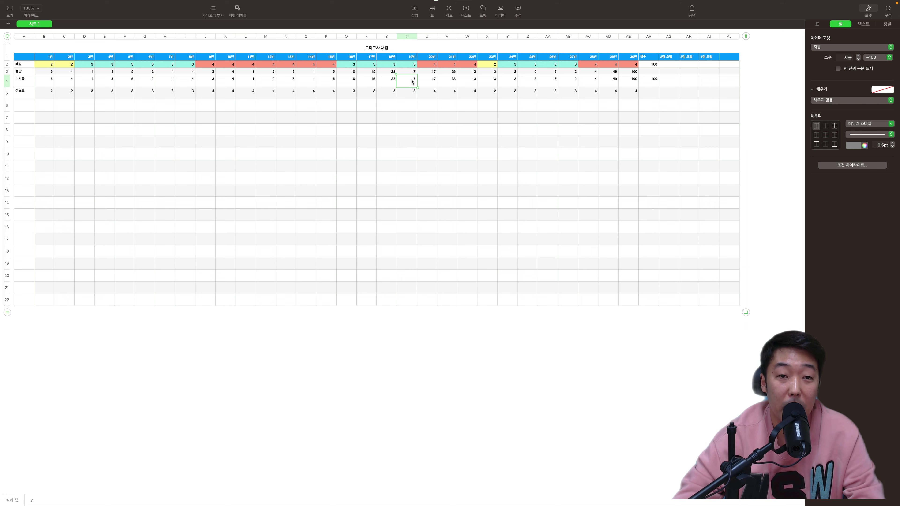
pyautogui.write('1')
pyautogui.press('Return')
pyautogui.press('Return')
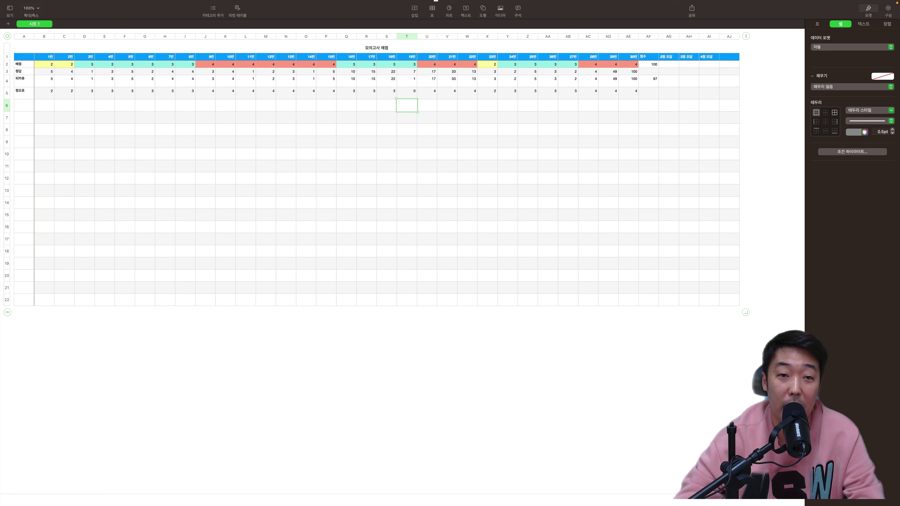
pyautogui.click(406, 80)
pyautogui.write('7')
pyautogui.press('Return')
pyautogui.press('Return')
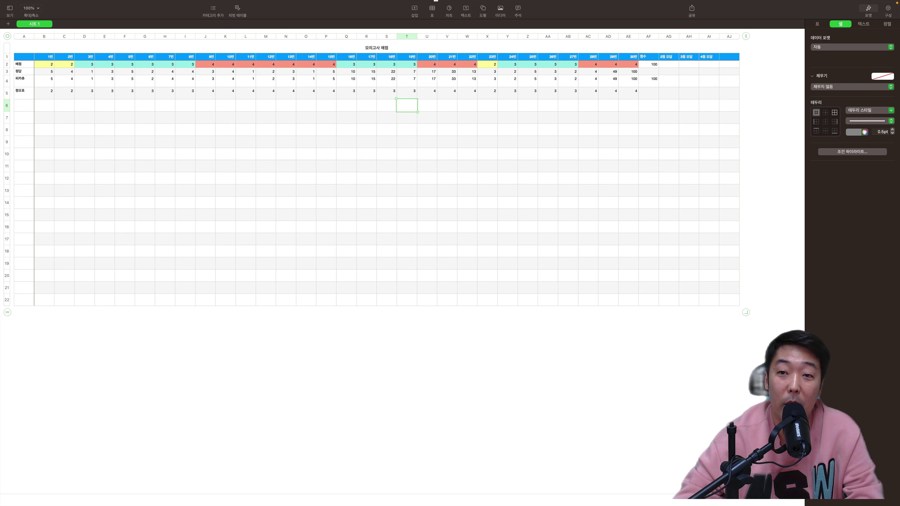
# Step: Enter a COUNTIF formula in the 2점 오답 cell AG4 that counts the value 0 in B5:C5
pyautogui.click(668, 81)
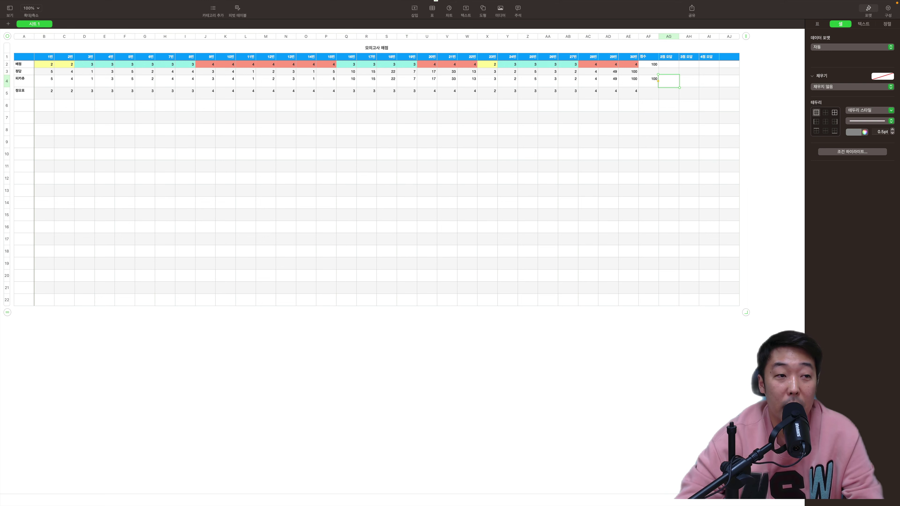
pyautogui.click(44, 82)
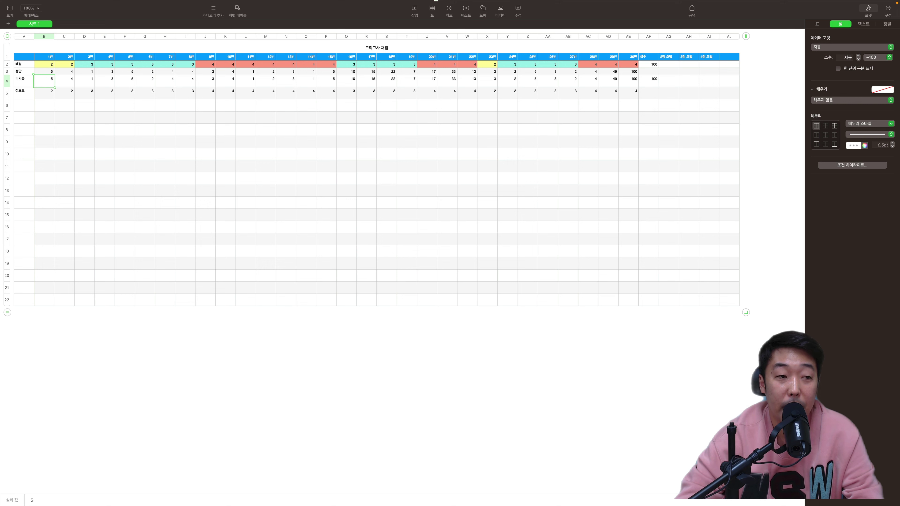
pyautogui.click(669, 81)
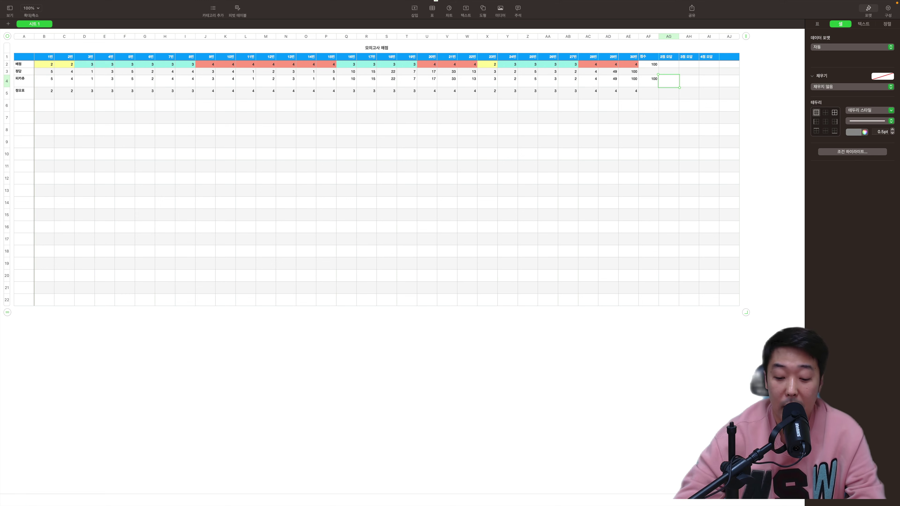
pyautogui.write('=')
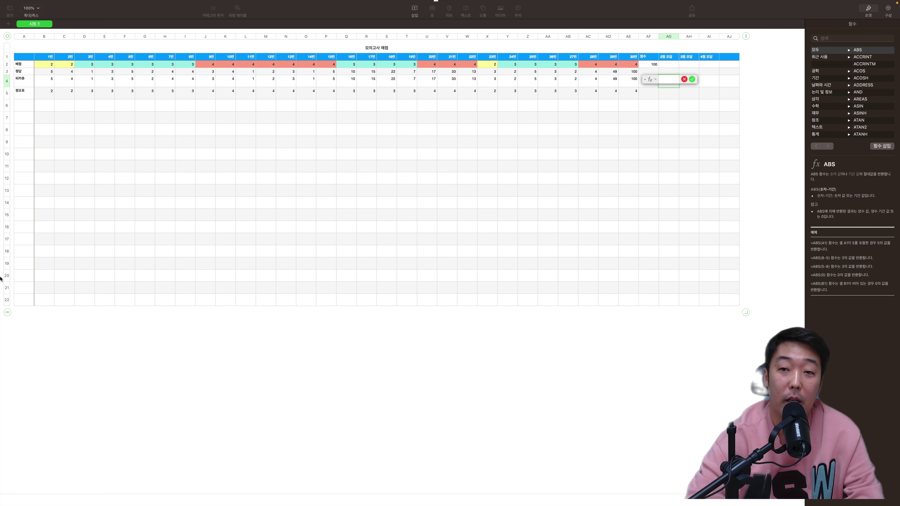
pyautogui.write('C')
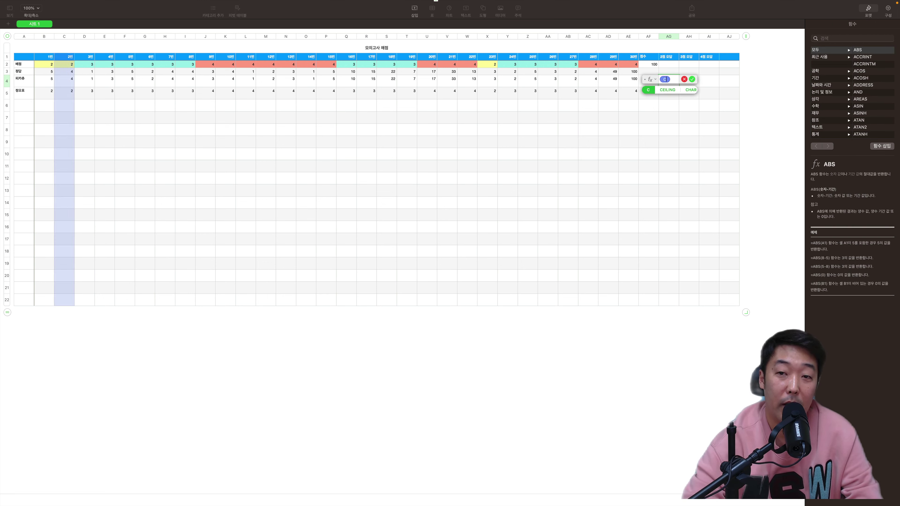
pyautogui.write('OUNTIF')
pyautogui.press('Return')
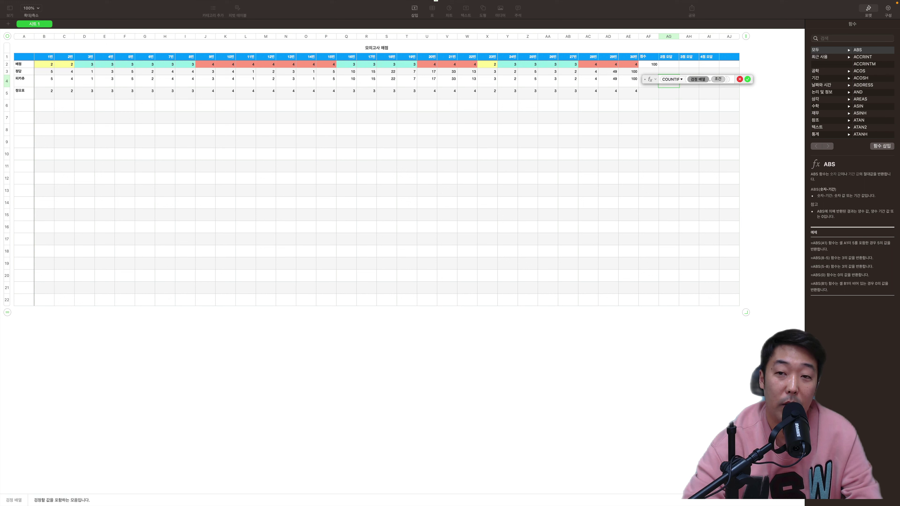
pyautogui.click(698, 79)
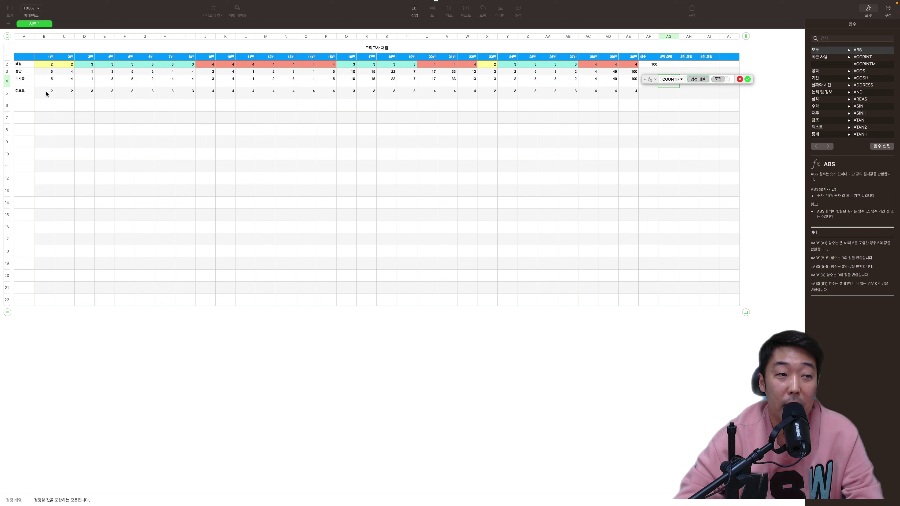
pyautogui.moveTo(45, 95); pyautogui.dragTo(65, 96)
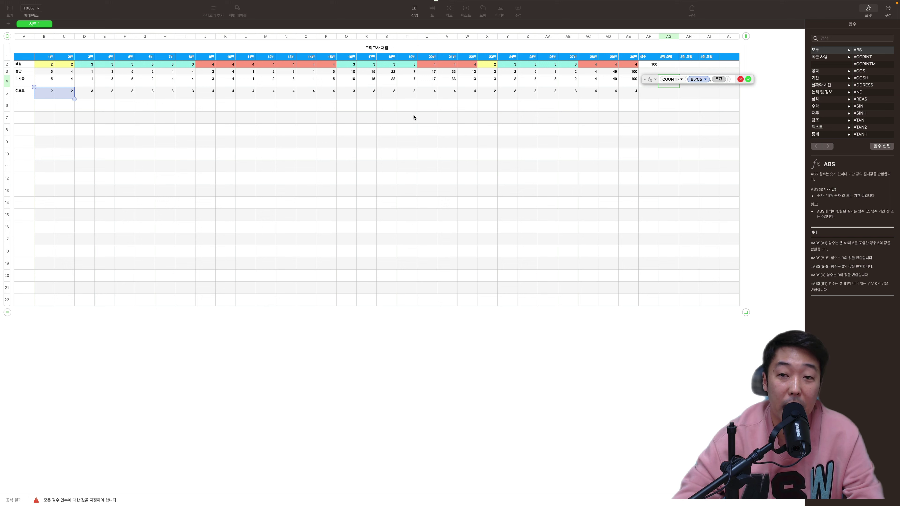
pyautogui.click(719, 80)
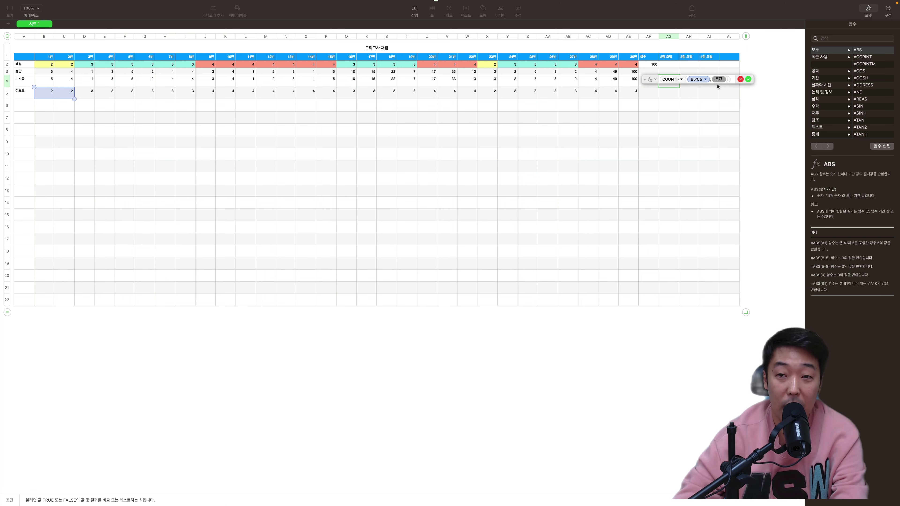
pyautogui.write('0')
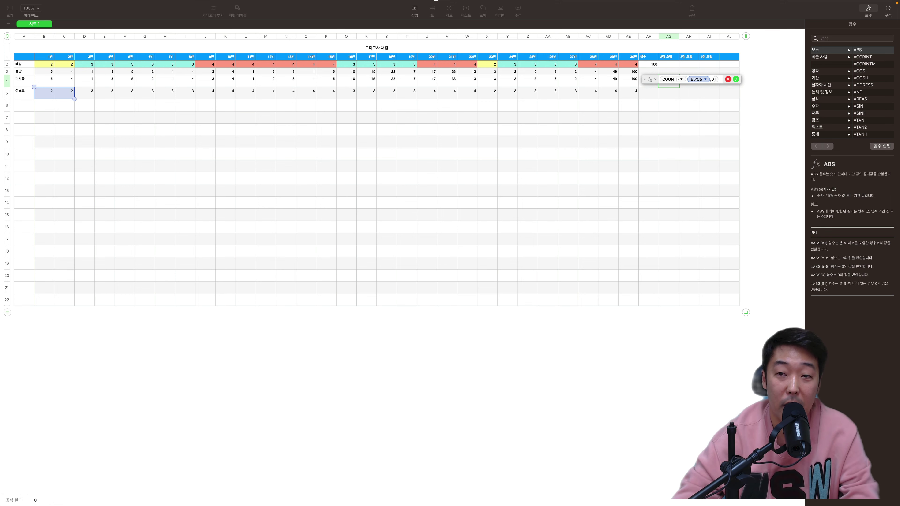
pyautogui.press('Return')
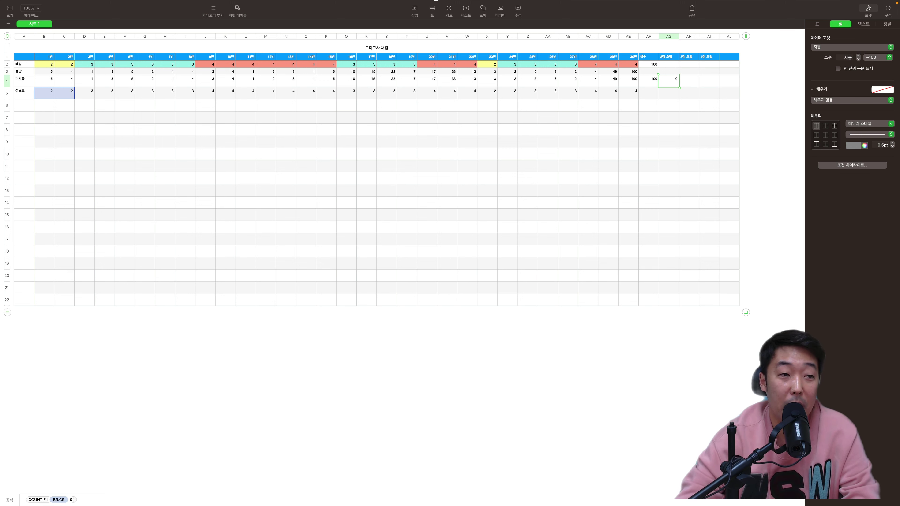
# Step: Test the wrong-answer count by changing the student's answer in B4 to 1
pyautogui.click(64, 106)
pyautogui.click(43, 81)
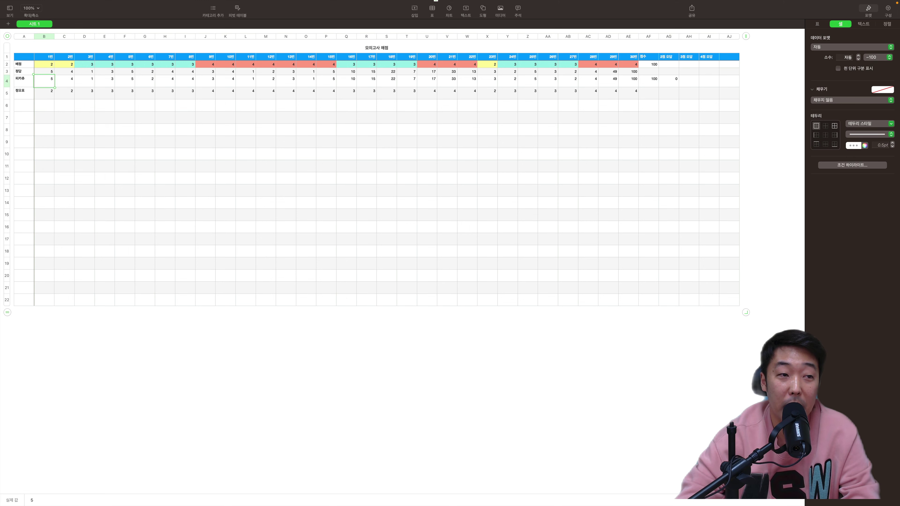
pyautogui.click(44, 104)
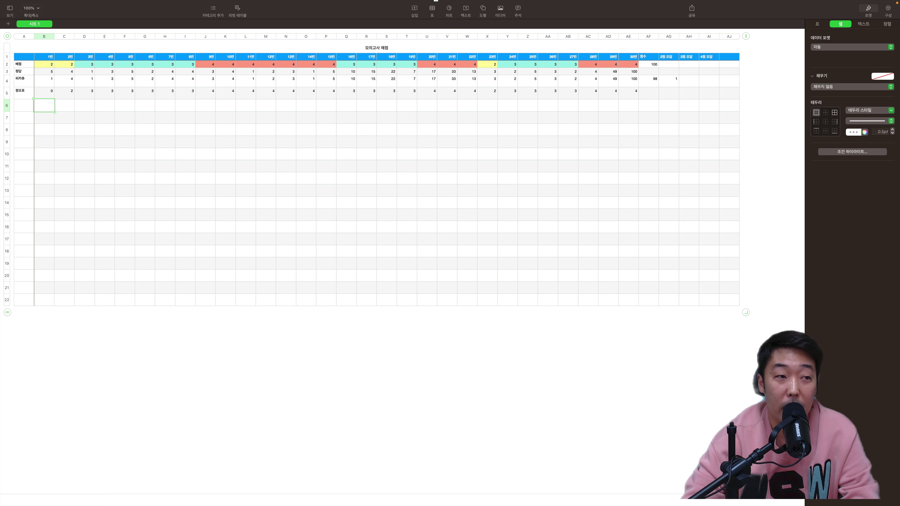
# Step: Enlarge the whole 모의고사 채점 table slightly in width and height, and deselect it
pyautogui.click(7, 36)
pyautogui.moveTo(739, 305); pyautogui.dragTo(782, 362)
pyautogui.click(786, 372)
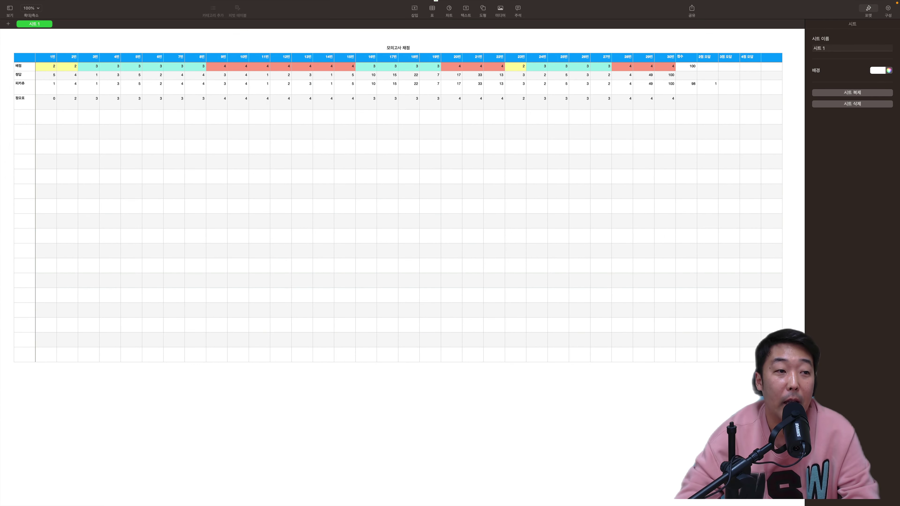
# Step: Restore the student's answer in B4 to 5
pyautogui.click(47, 85)
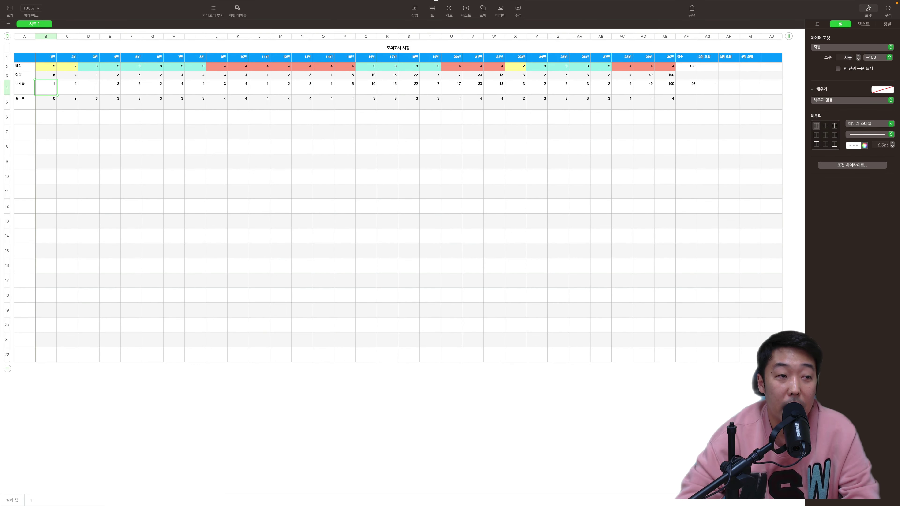
pyautogui.write('5')
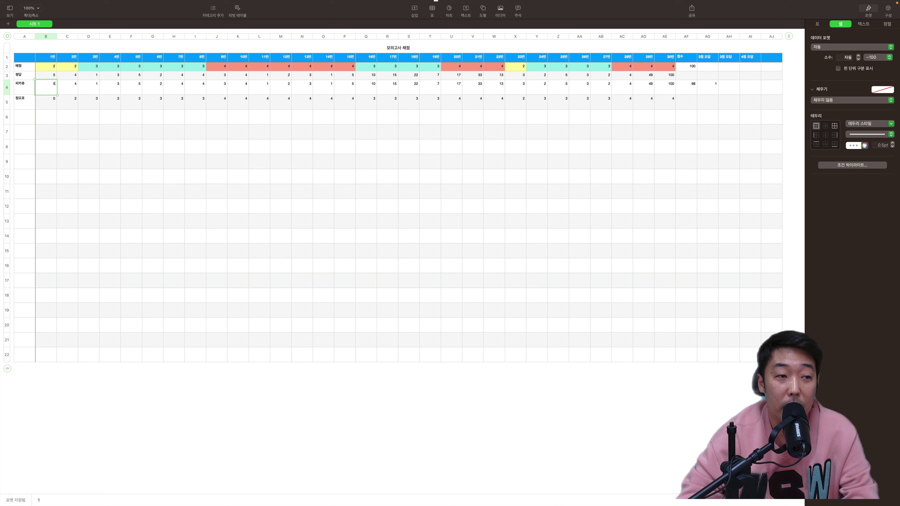
pyautogui.press('Return')
pyautogui.press('Return')
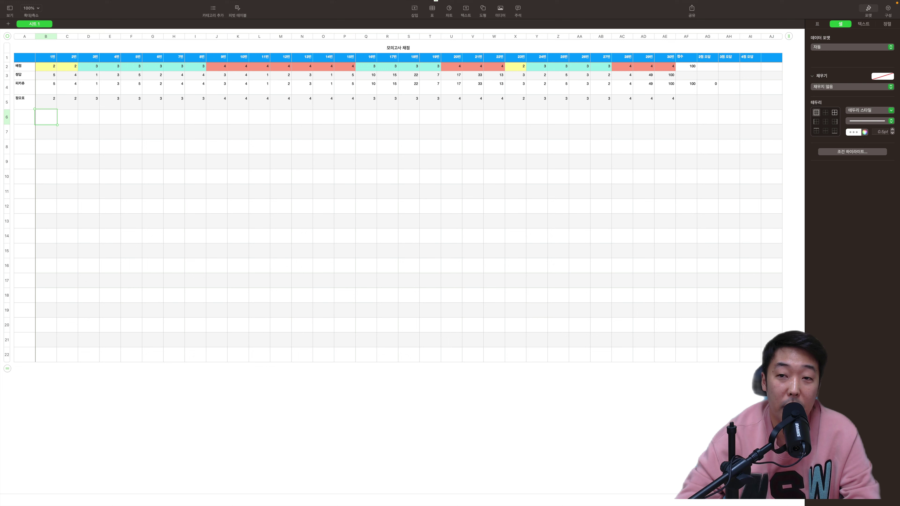
# Step: Extend the 2점 오답 formula in AG4 by adding a second COUNTIF that counts the value 0 in the 23번 result cell X5
pyautogui.click(707, 88)
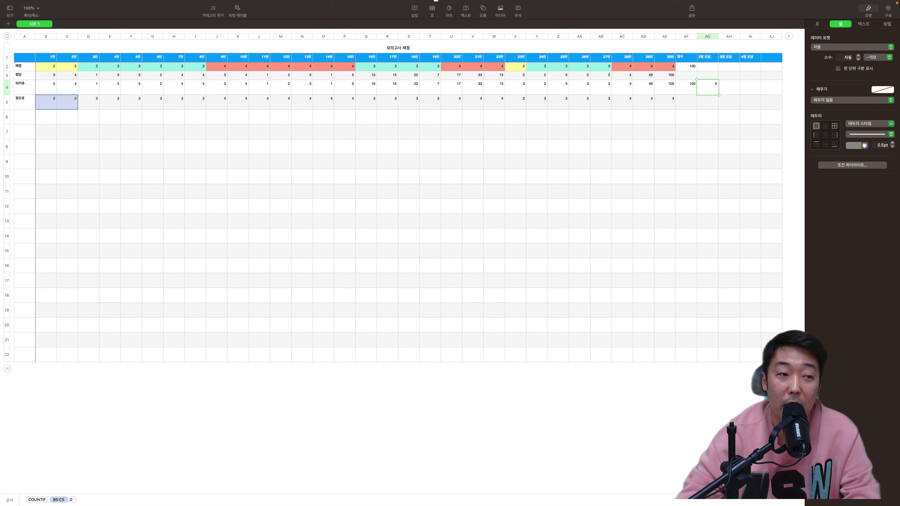
pyautogui.press('Return')
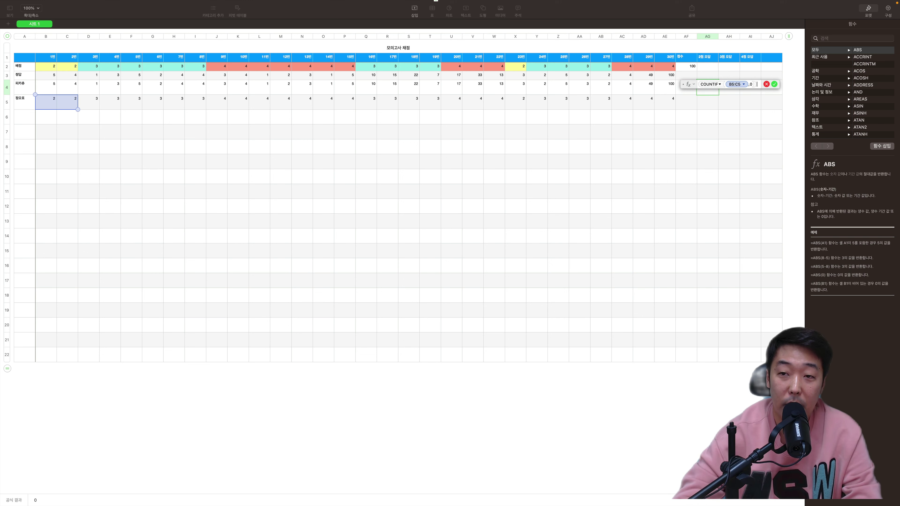
pyautogui.write('_')
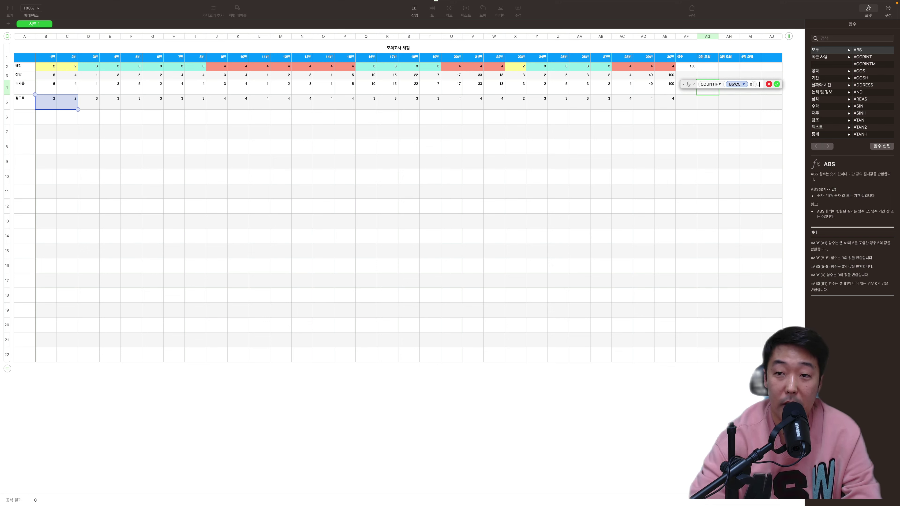
pyautogui.press('BackSpace')
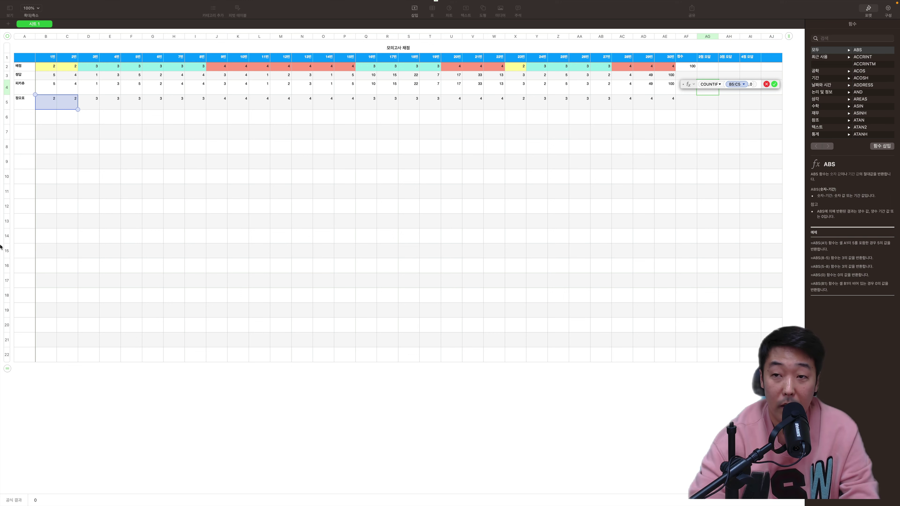
pyautogui.write('+')
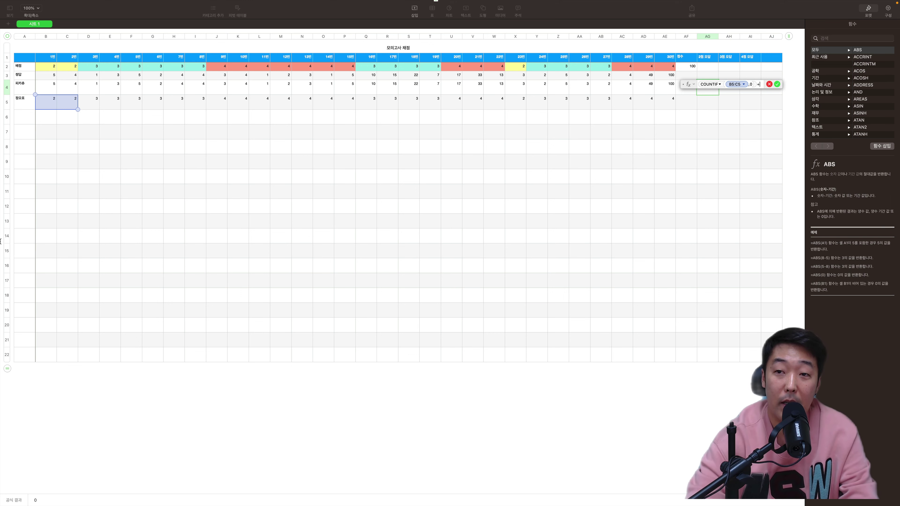
pyautogui.write('COUNT')
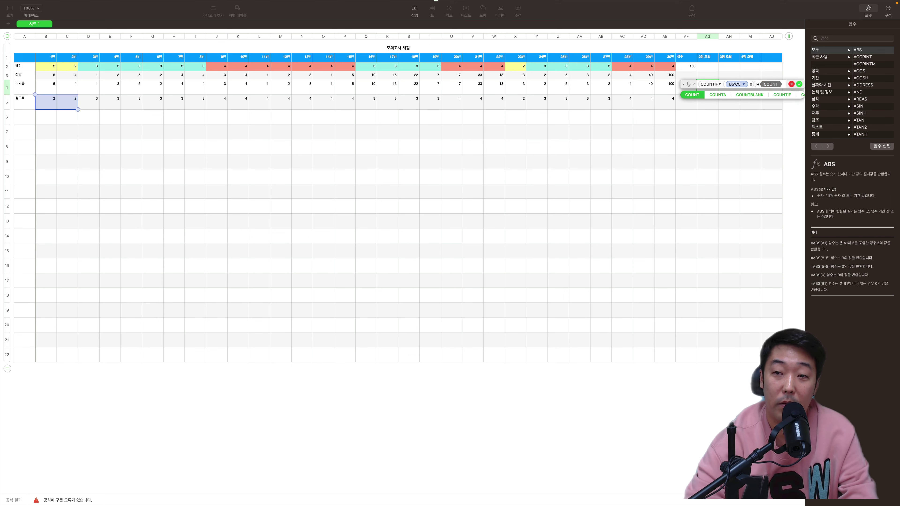
pyautogui.write('IF')
pyautogui.press('Return')
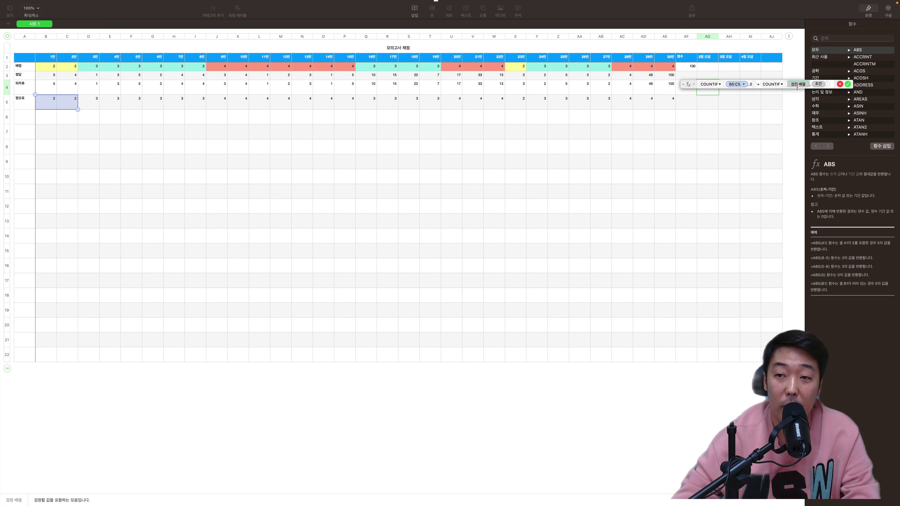
pyautogui.click(515, 102)
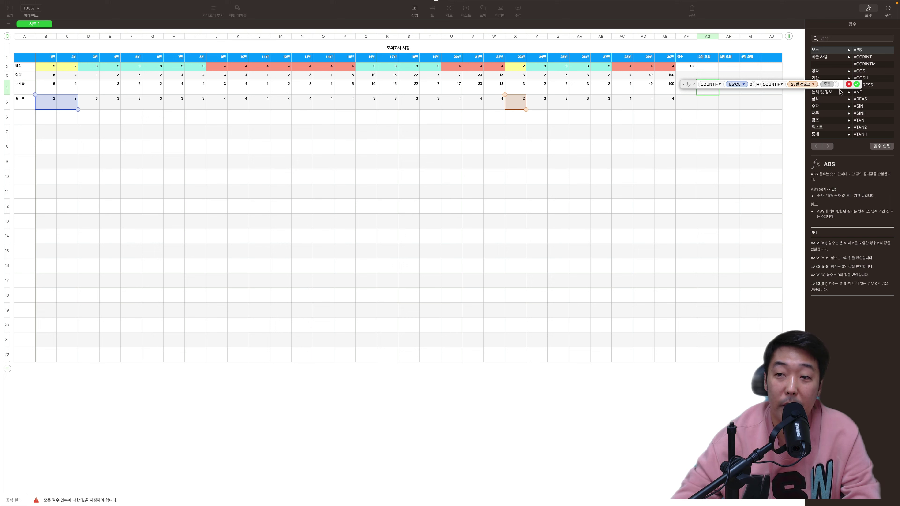
pyautogui.click(827, 84)
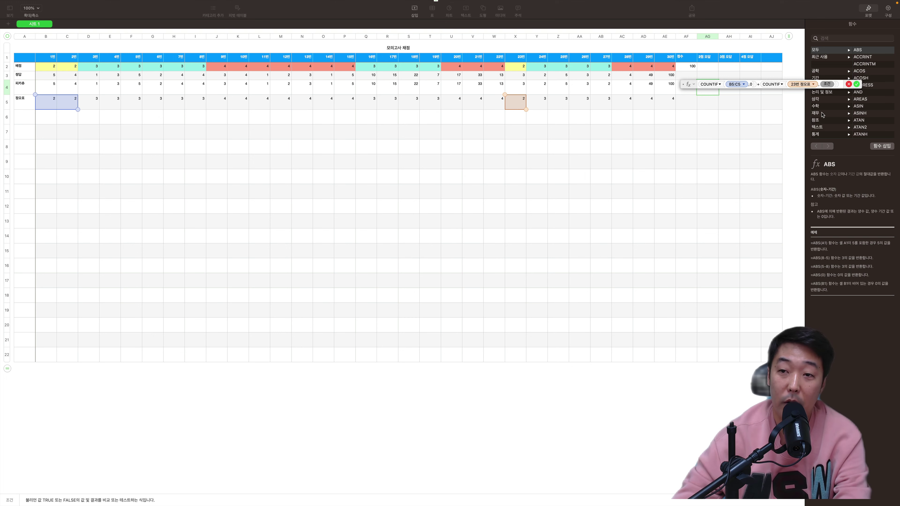
pyautogui.write('0')
pyautogui.press('Return')
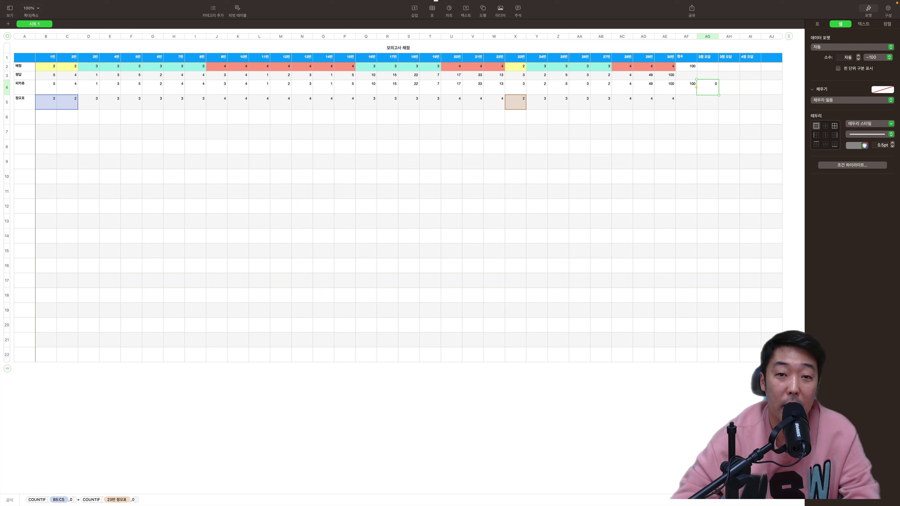
# Step: Test the extended wrong-answer count by changing the student's 23번 answer in X4 to 1
pyautogui.click(515, 87)
pyautogui.press('Return')
pyautogui.press('Return')
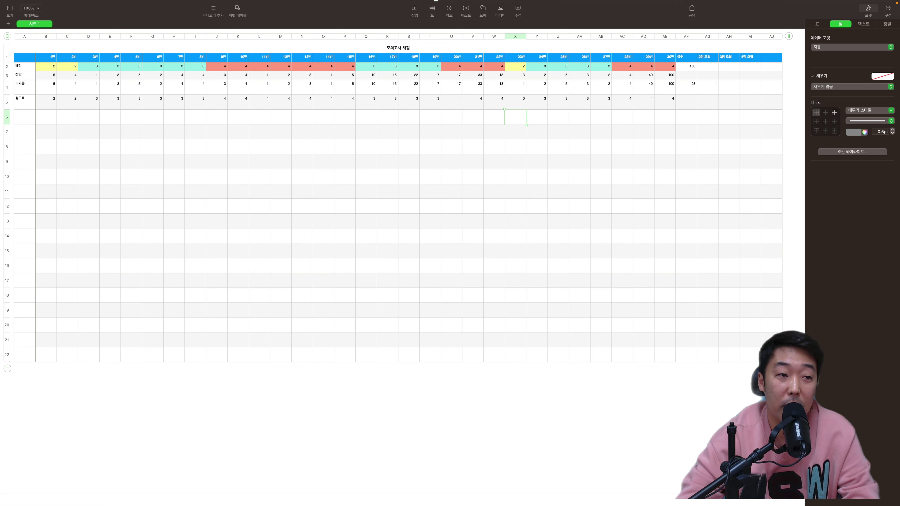
# Step: Change the student's answers in C4 and B4 to 1 to test all the two-point questions
pyautogui.click(67, 87)
pyautogui.write('1')
pyautogui.click(46, 88)
pyautogui.write('1')
pyautogui.press('Return')
pyautogui.press('Return')
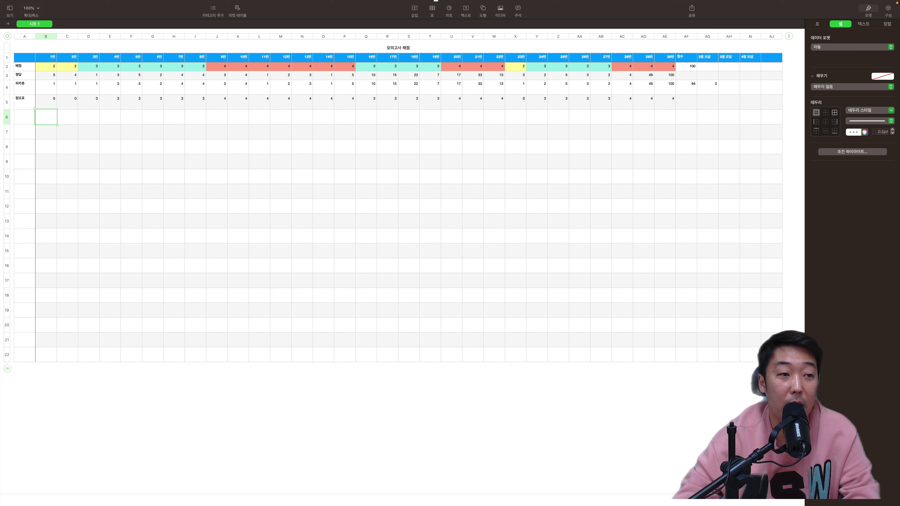
# Step: Restore the student's answers to 5 in B4 and 4 in C4
pyautogui.click(45, 87)
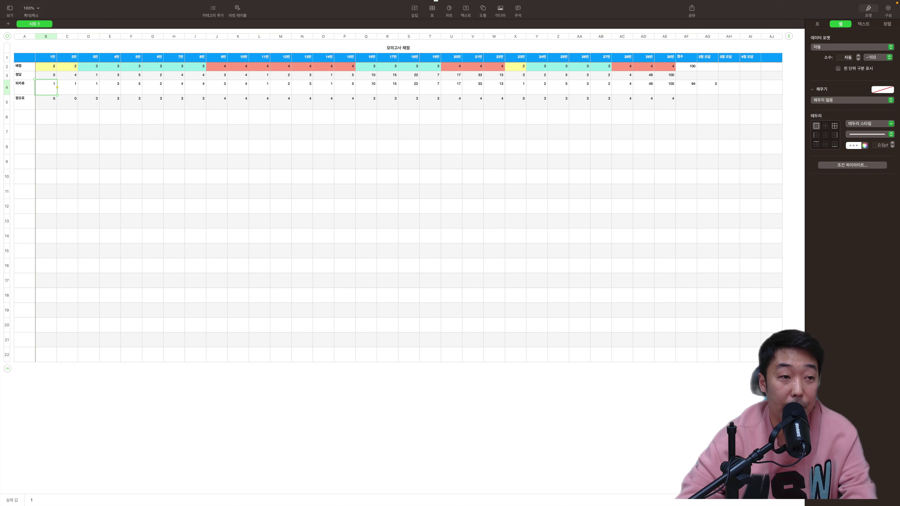
pyautogui.write('5')
pyautogui.press('Tab')
pyautogui.write('4')
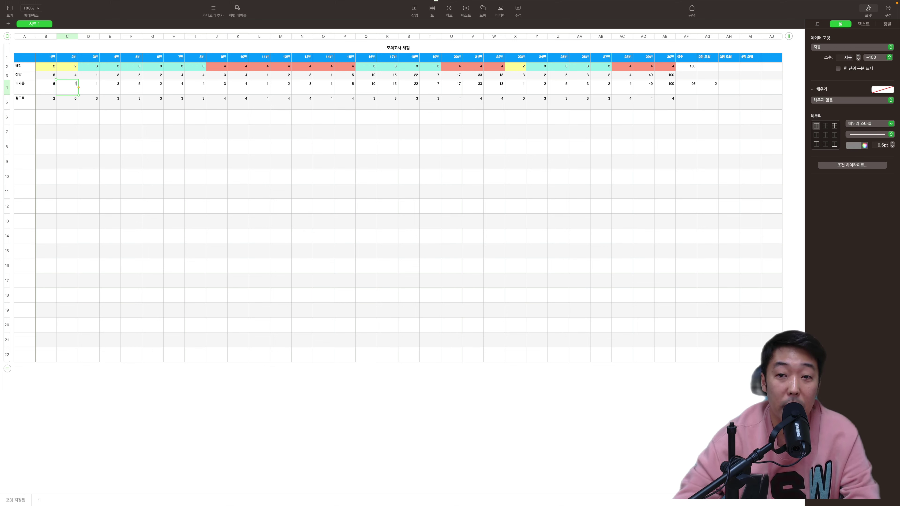
pyautogui.click(686, 88)
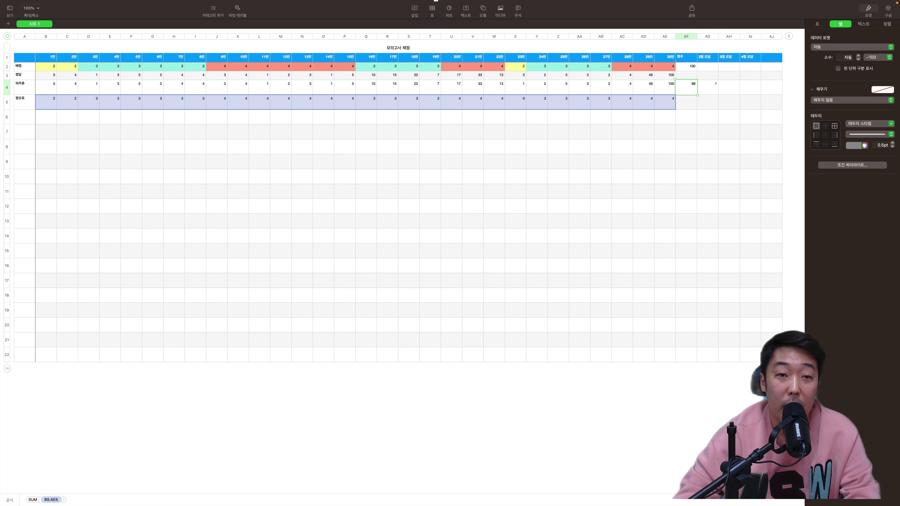
# Step: Start a COUNTIFS formula in the 3점 오답 cell AH4 with the range B5:AE5 and the condition 0
pyautogui.click(662, 132)
pyautogui.click(686, 87)
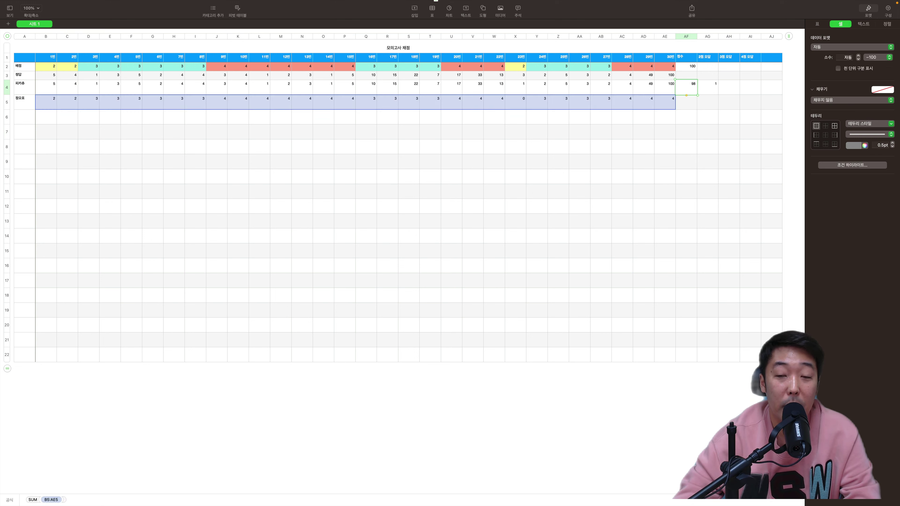
pyautogui.click(707, 88)
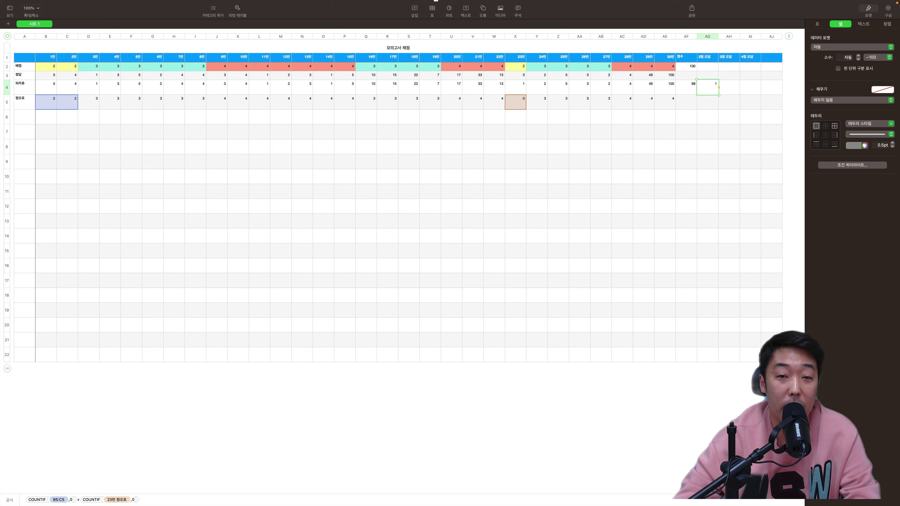
pyautogui.click(729, 88)
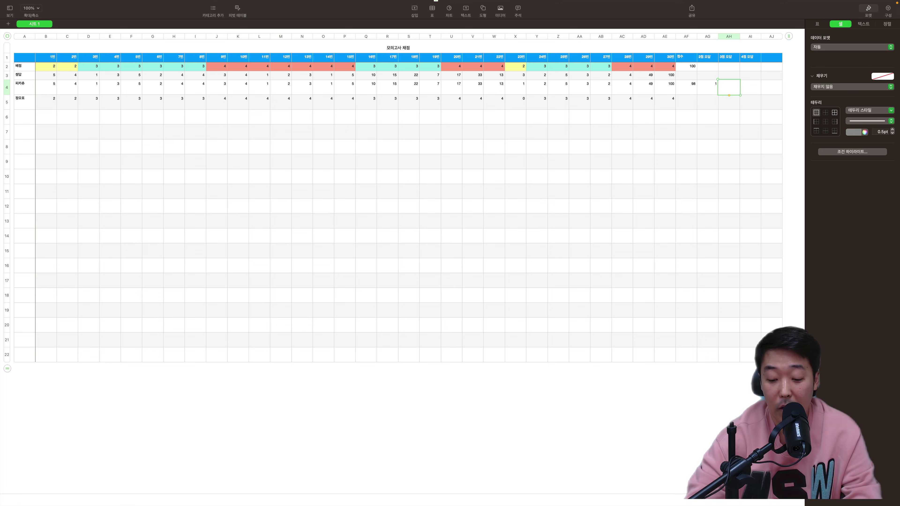
pyautogui.press('=')
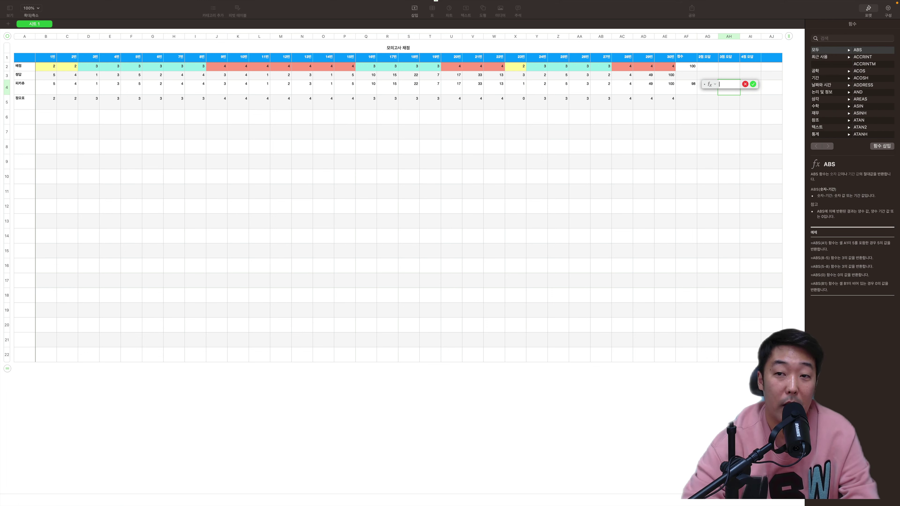
pyautogui.write('COUNTIF')
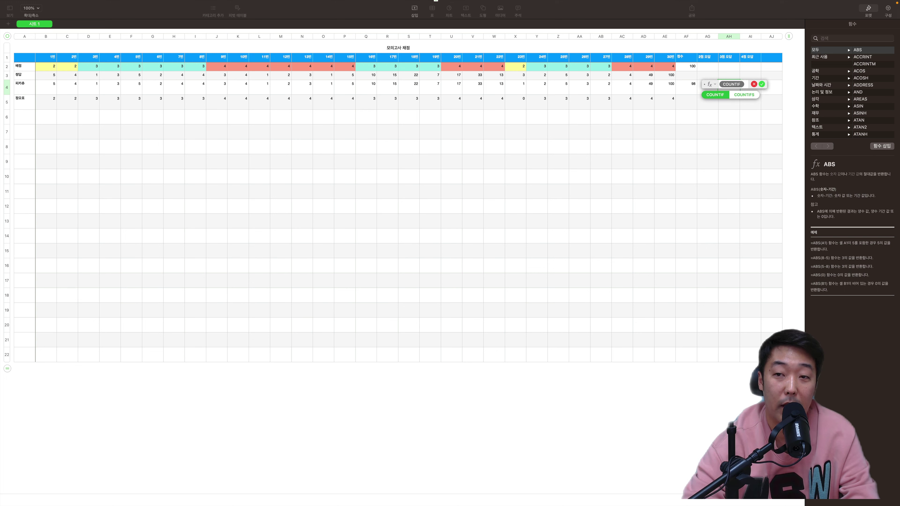
pyautogui.write('S')
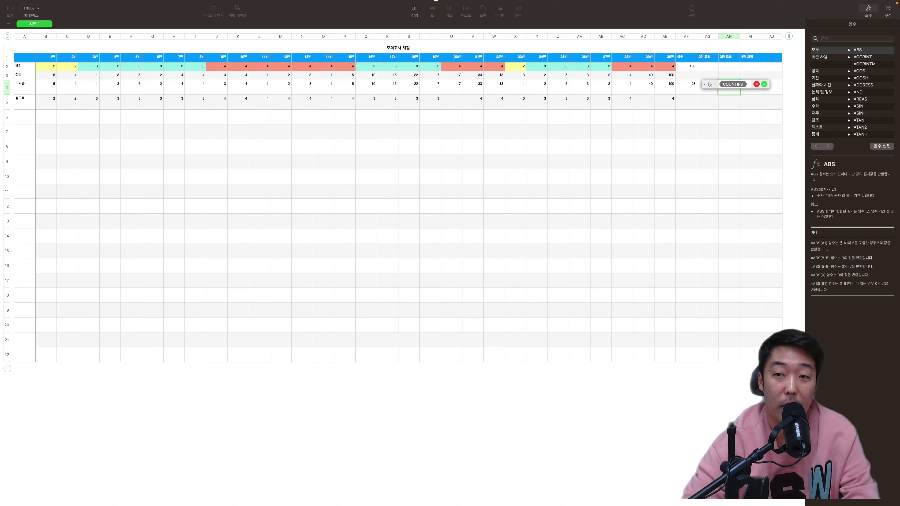
pyautogui.press('Return')
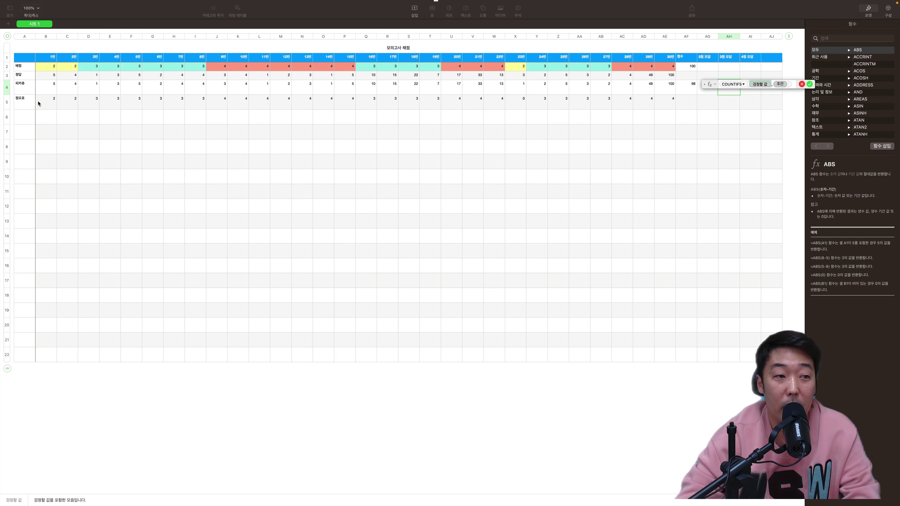
pyautogui.moveTo(38, 103); pyautogui.dragTo(659, 109)
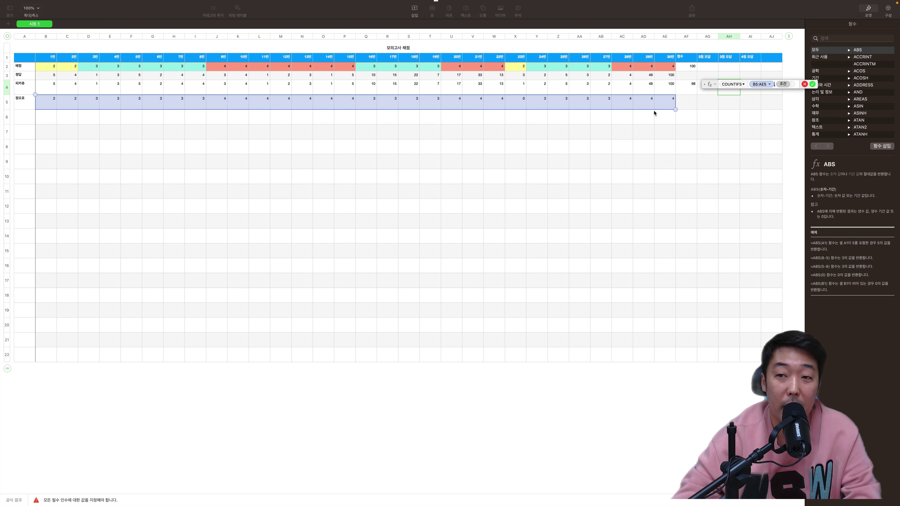
pyautogui.click(782, 85)
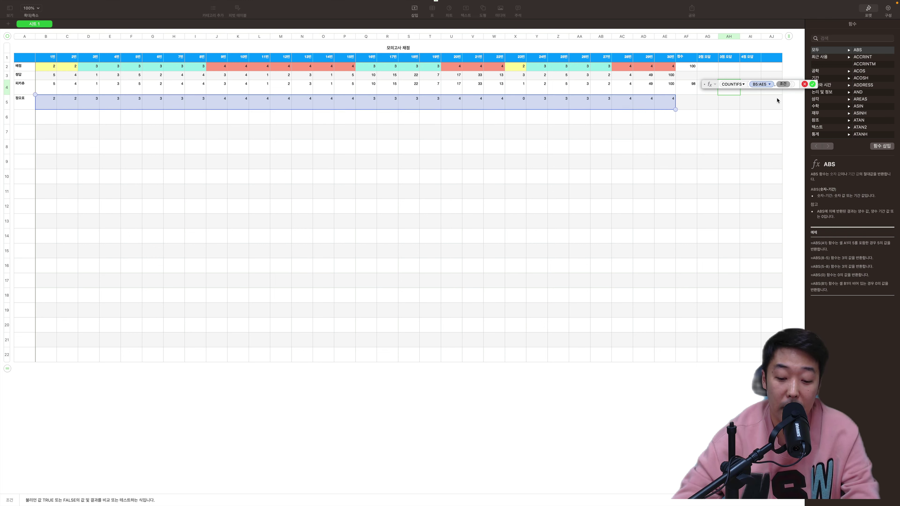
pyautogui.write('0')
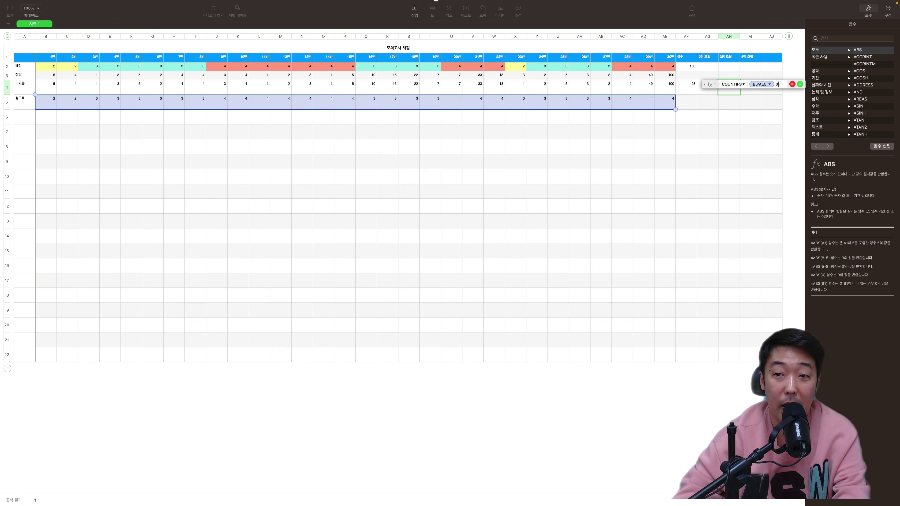
# Step: Add the range B2:AE2 with the condition 3 to the COUNTIFS formula in AH4 and complete it
pyautogui.write(',')
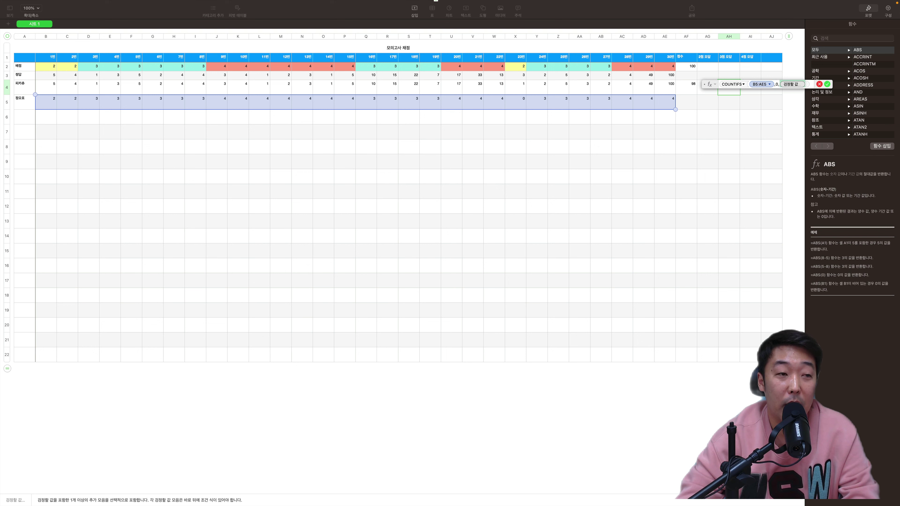
pyautogui.moveTo(46, 67); pyautogui.dragTo(666, 66)
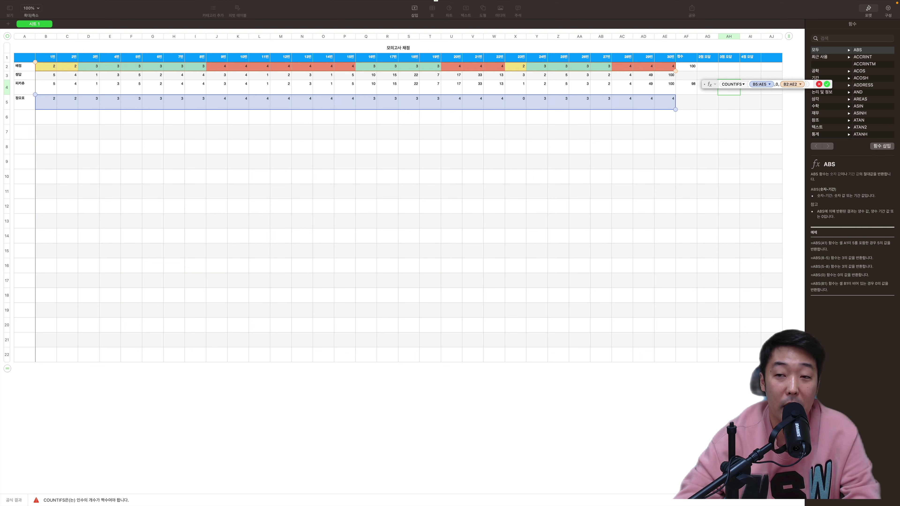
pyautogui.write(',')
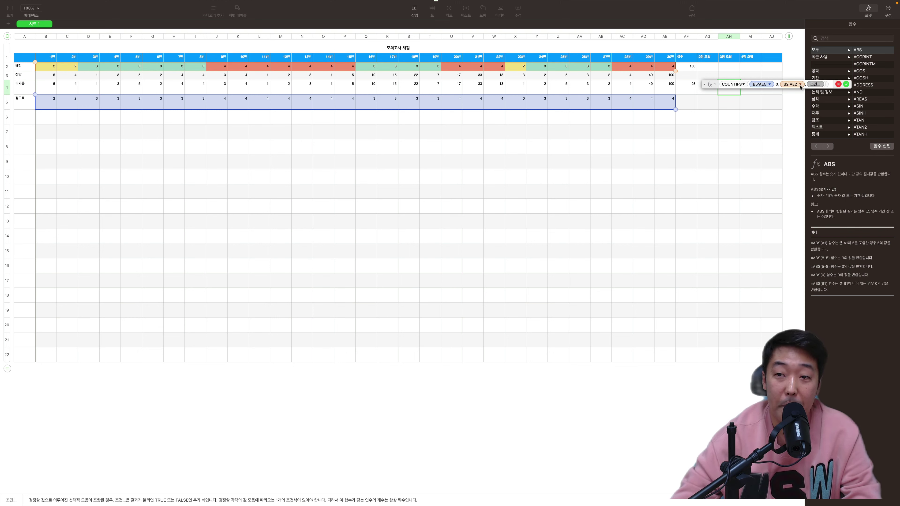
pyautogui.write('3')
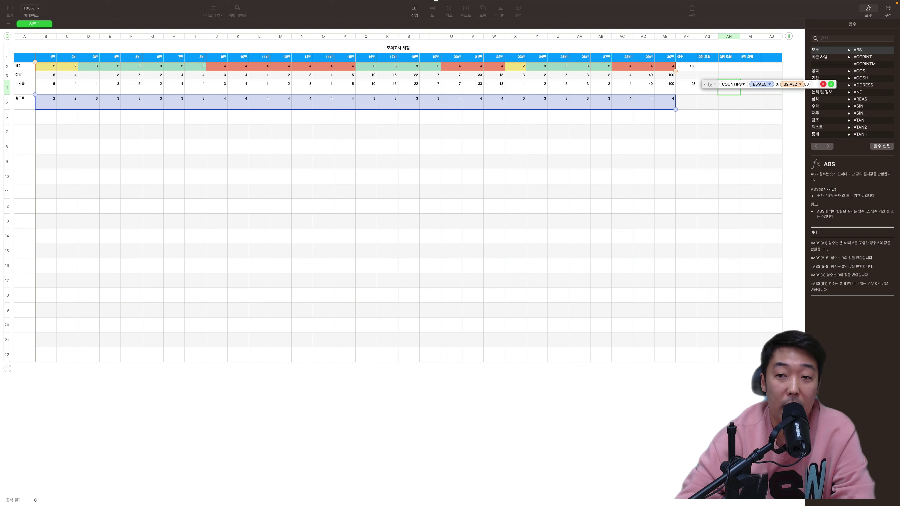
pyautogui.press('Return')
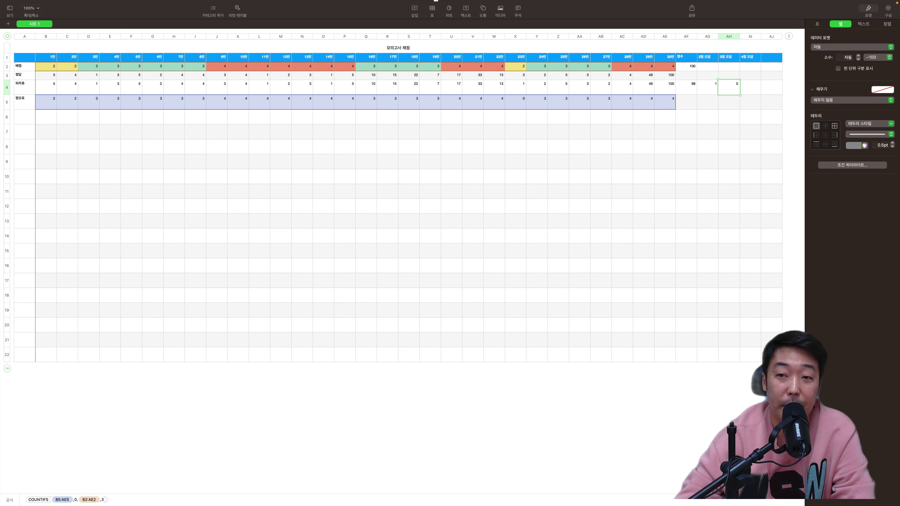
# Step: Test the COUNTIFS result by changing the student's answers to 1 in C4 and 2 in D4
pyautogui.click(195, 117)
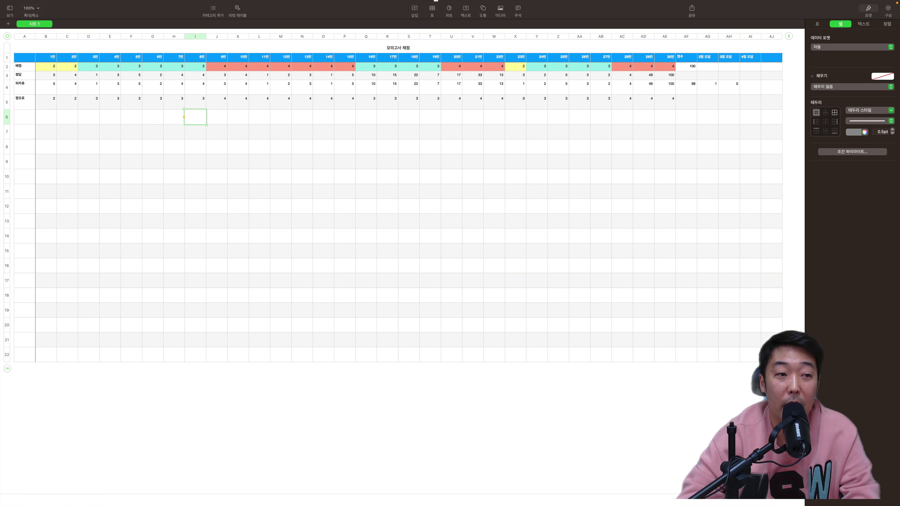
pyautogui.click(67, 86)
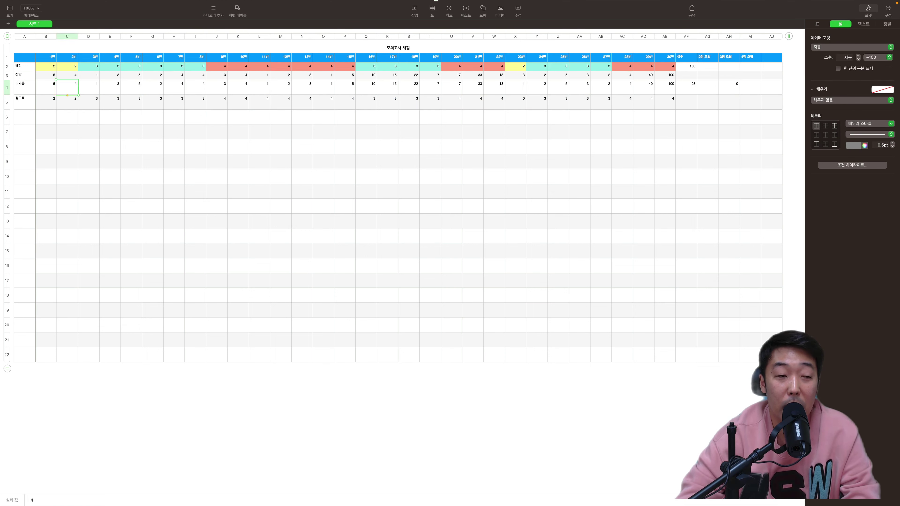
pyautogui.write('1')
pyautogui.click(67, 117)
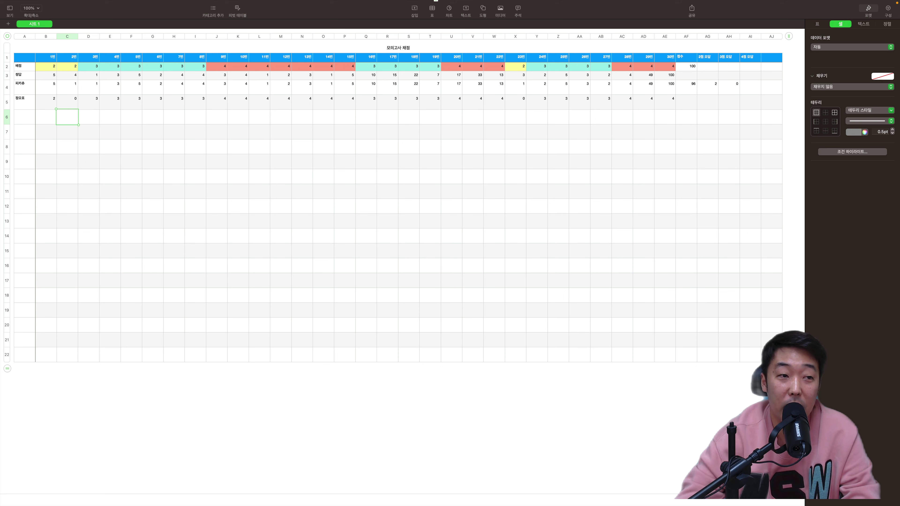
pyautogui.click(88, 87)
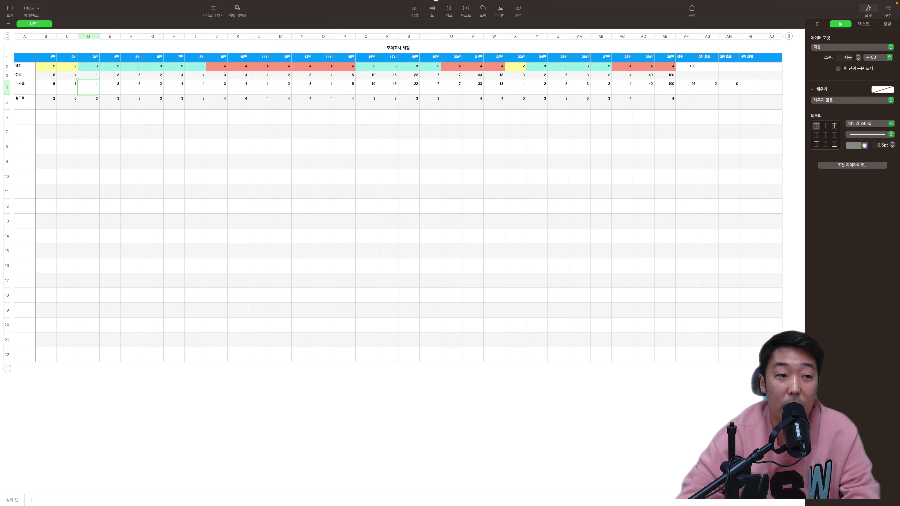
pyautogui.write('2')
pyautogui.click(88, 117)
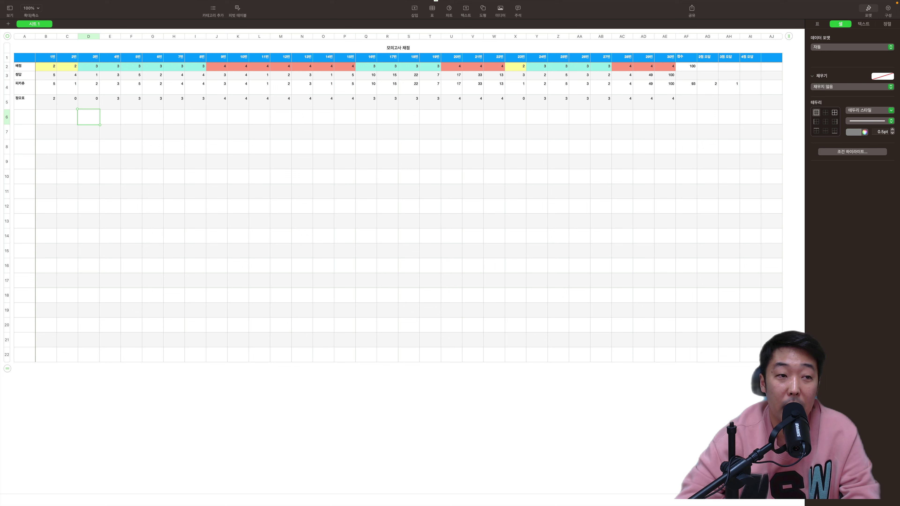
# Step: Test the 3점 오답 count by changing the student's answer in E4 to 2
pyautogui.click(109, 87)
pyautogui.write('2')
pyautogui.click(131, 117)
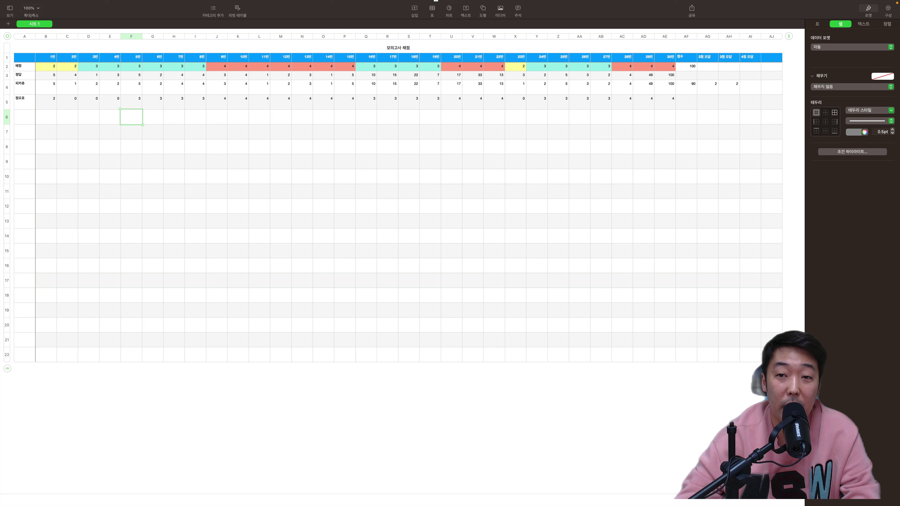
# Step: Try to copy the 3점 오답 formula from AH4 into AI4 and check which ranges the copy refers to
pyautogui.click(729, 87)
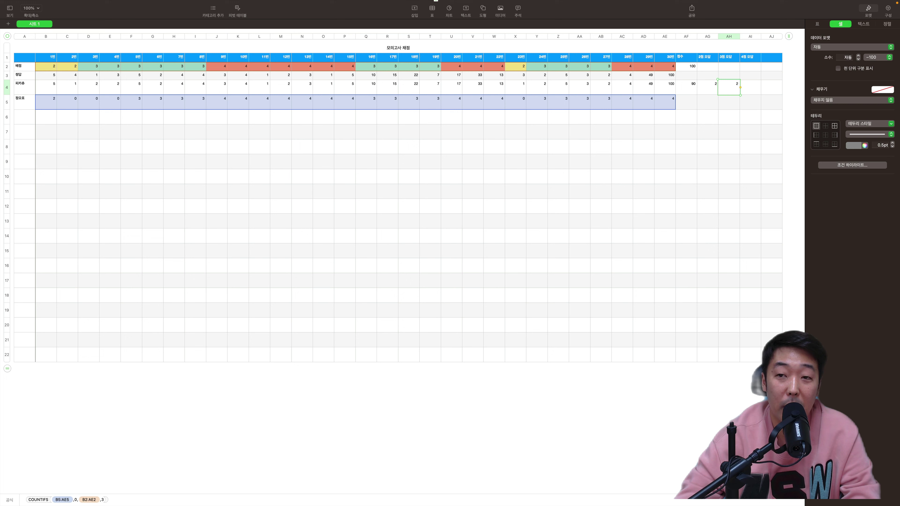
pyautogui.moveTo(740, 87); pyautogui.dragTo(741, 87)
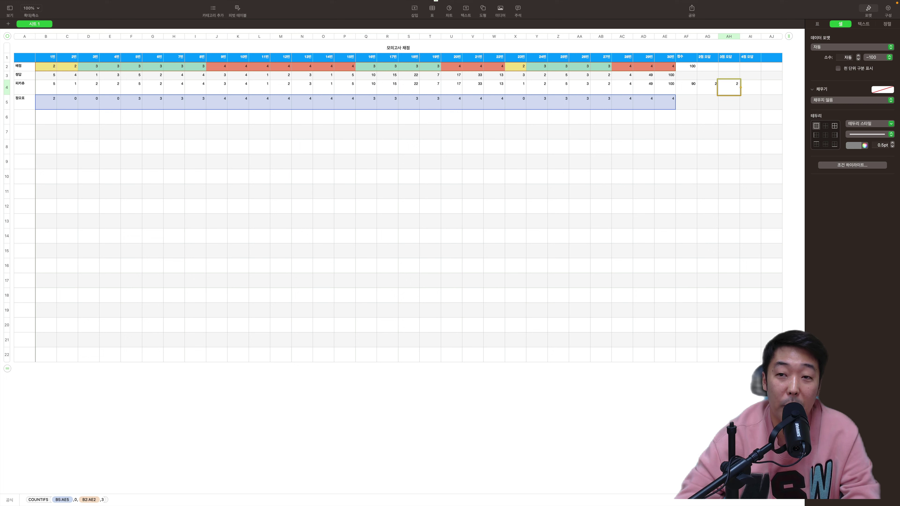
pyautogui.moveTo(741, 87); pyautogui.dragTo(762, 87)
pyautogui.click(728, 102)
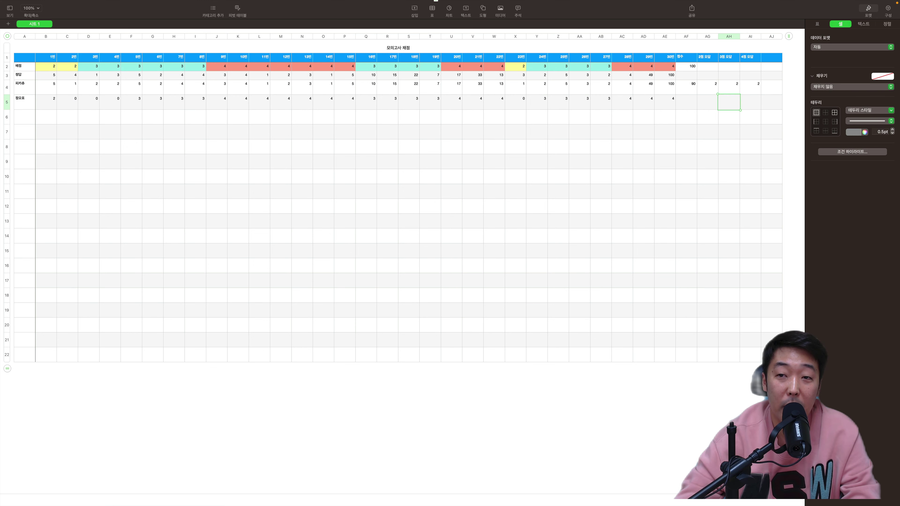
pyautogui.click(750, 88)
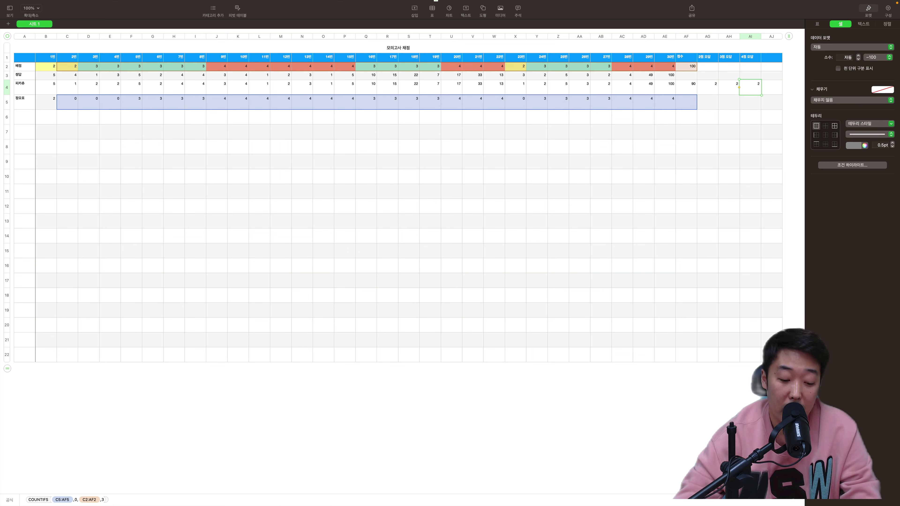
pyautogui.click(729, 87)
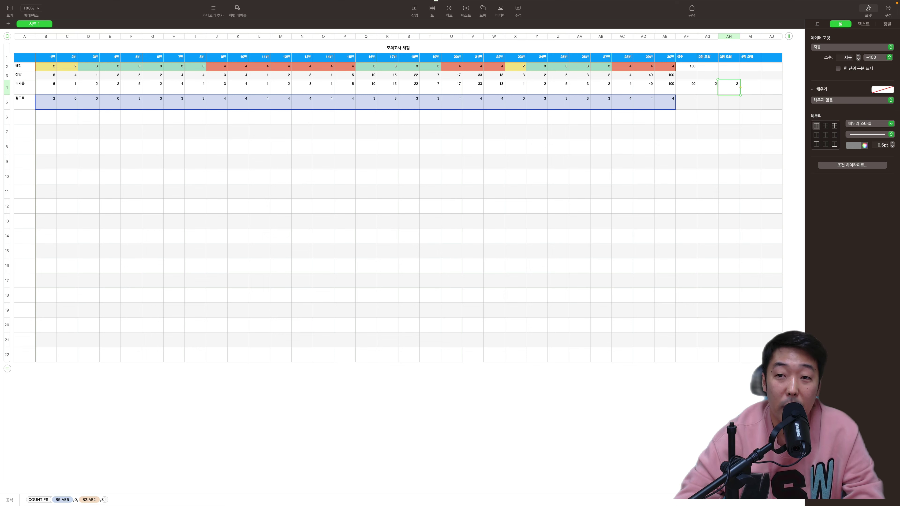
pyautogui.moveTo(740, 87); pyautogui.dragTo(762, 87)
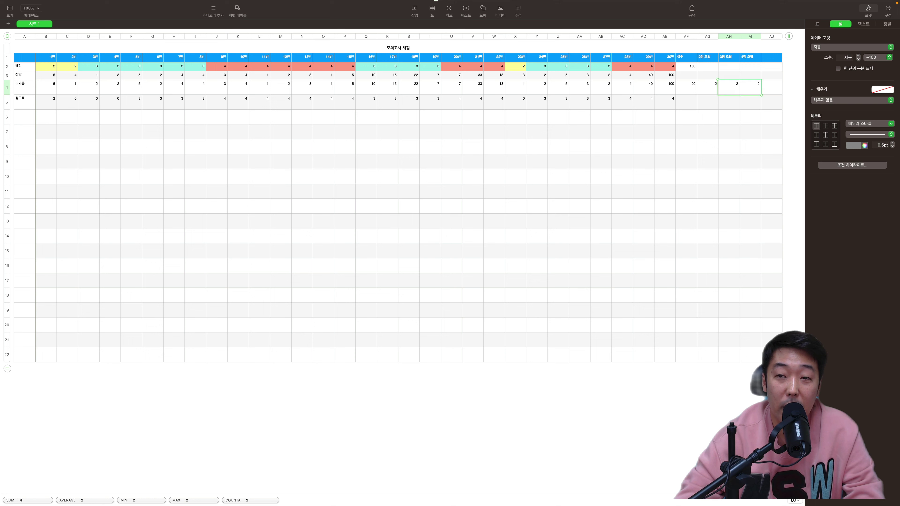
pyautogui.click(750, 88)
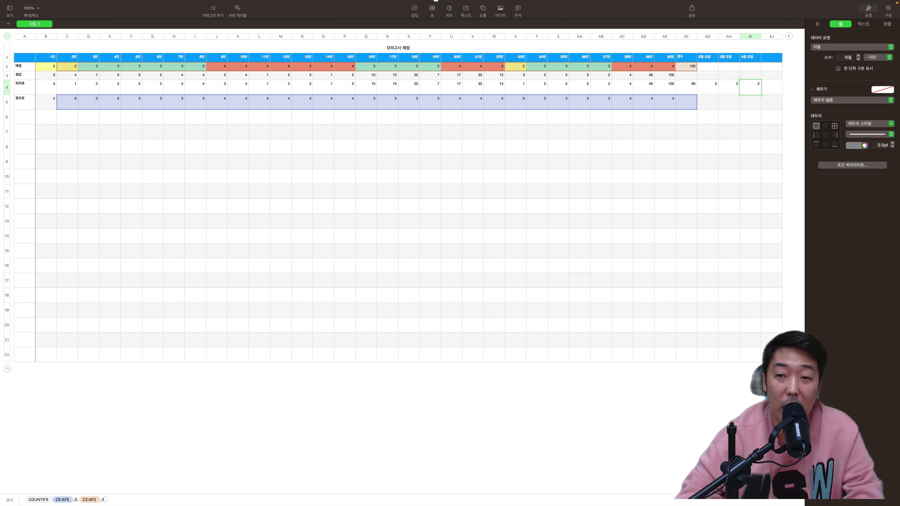
# Step: In the AH4 COUNTIFS formula, preserve the start and end columns of the range B5:AE5
pyautogui.click(729, 87)
pyautogui.press('Return')
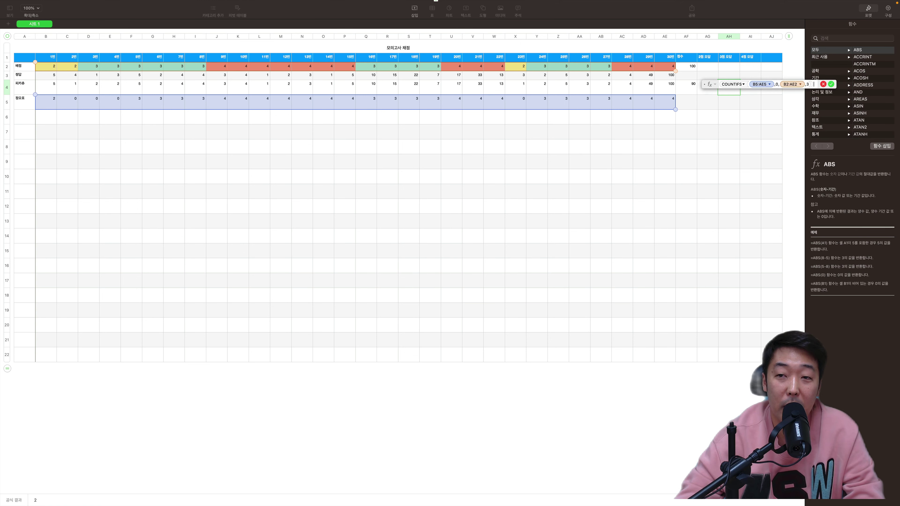
pyautogui.click(769, 84)
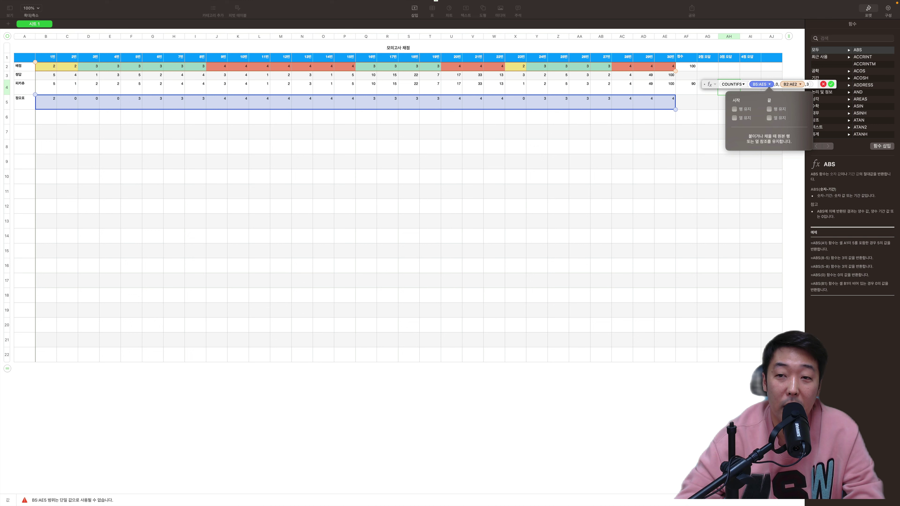
pyautogui.click(734, 118)
pyautogui.click(769, 118)
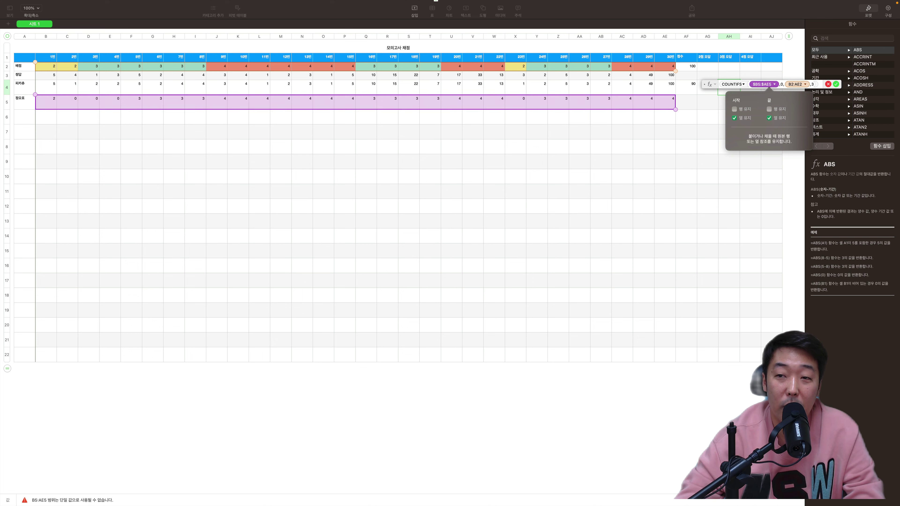
# Step: Preserve the start and end columns of the range B2:AE2 in the same formula and accept the change
pyautogui.click(804, 85)
pyautogui.click(805, 84)
pyautogui.click(769, 118)
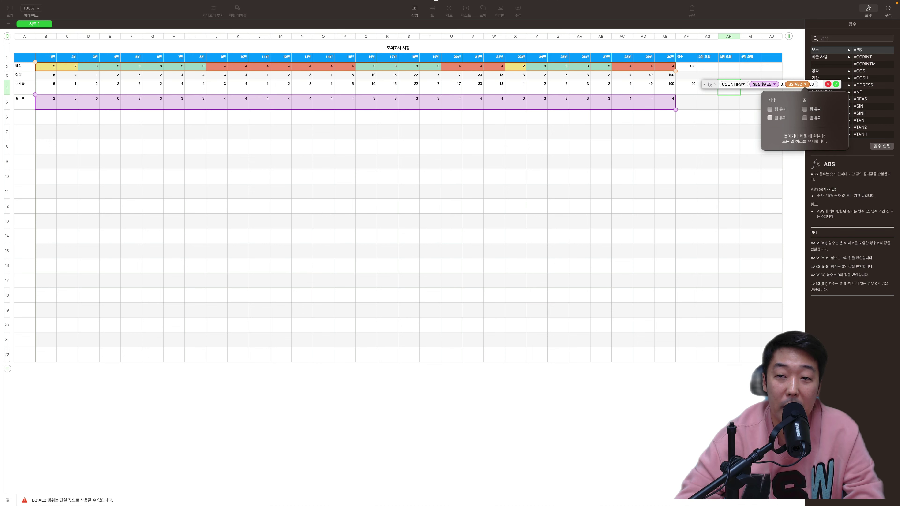
pyautogui.click(804, 118)
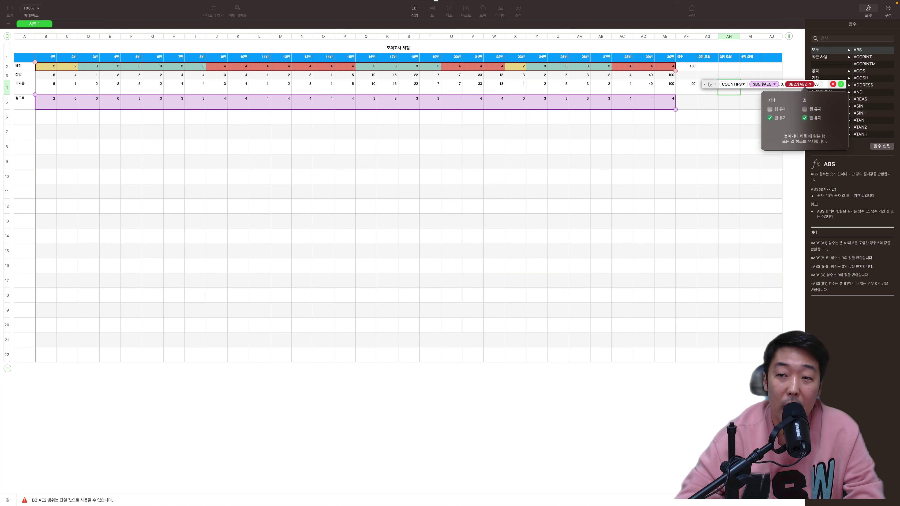
pyautogui.click(840, 84)
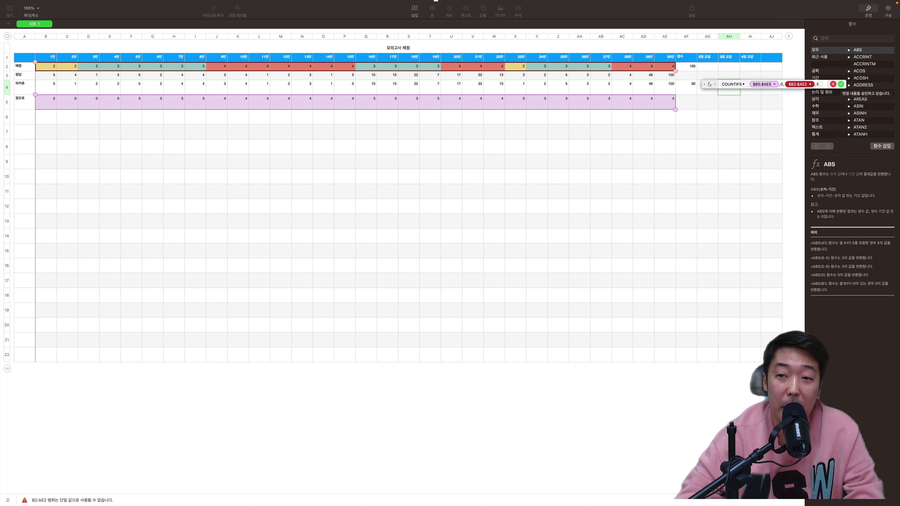
pyautogui.click(840, 84)
# Step: Copy the COUNTIFS formula from AH4 into the 4점 오답 cell AI4 and change its point-value condition to 4
pyautogui.moveTo(740, 87); pyautogui.dragTo(760, 87)
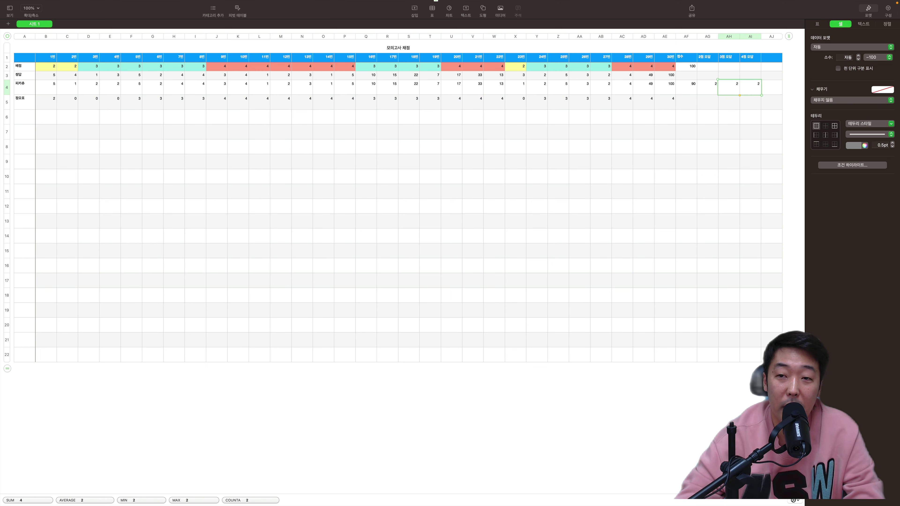
pyautogui.click(750, 87)
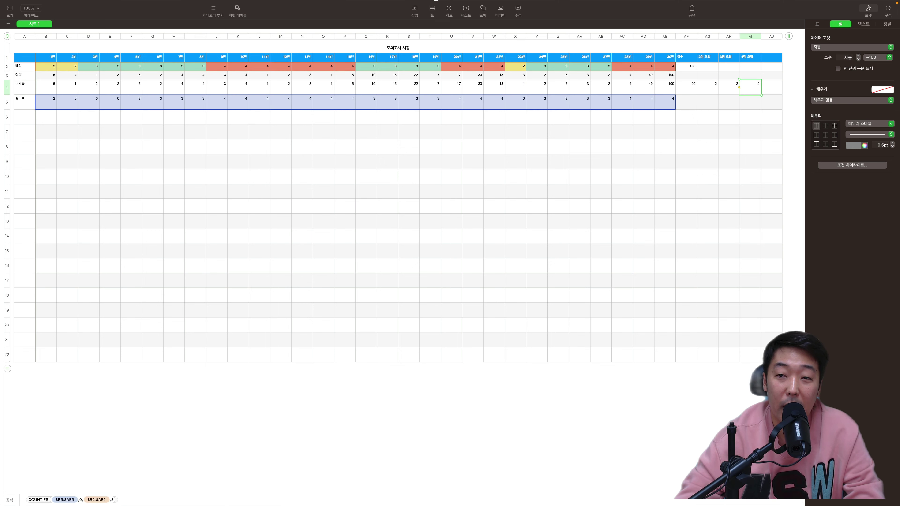
pyautogui.doubleClick(750, 87)
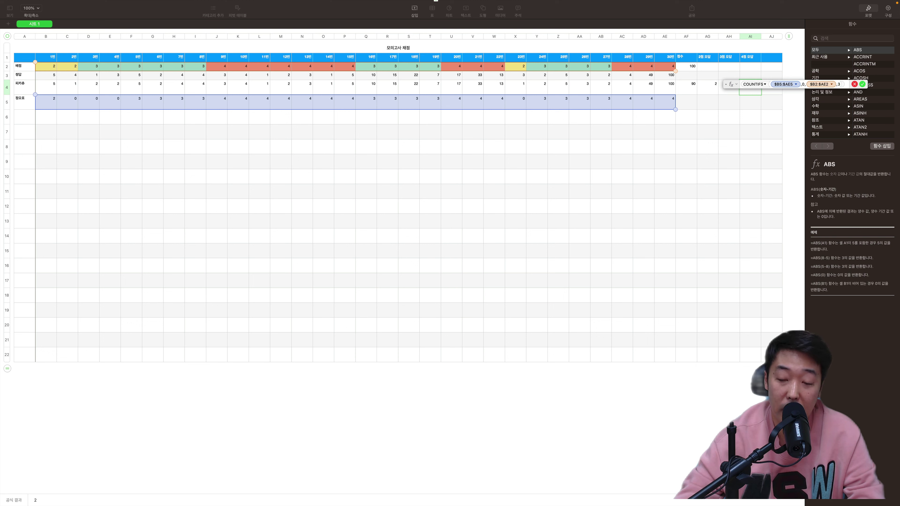
pyautogui.press('BackSpace')
pyautogui.write('4')
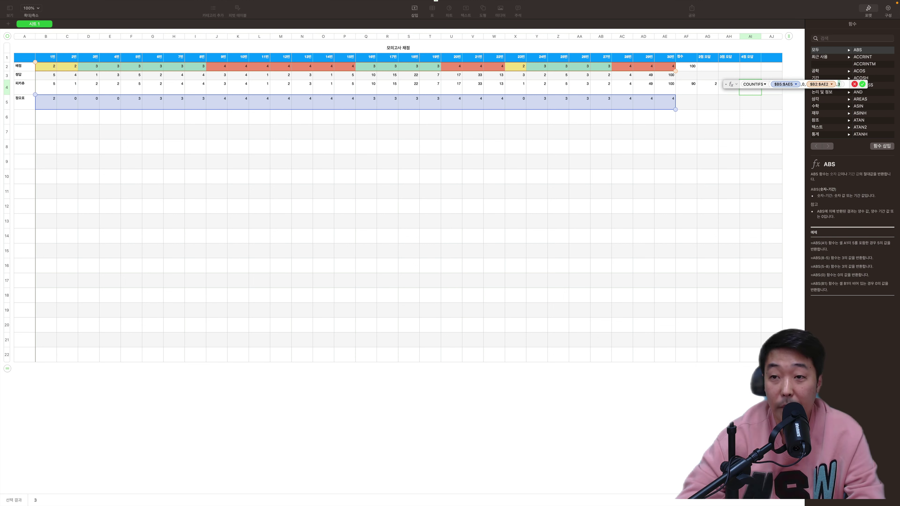
pyautogui.click(862, 83)
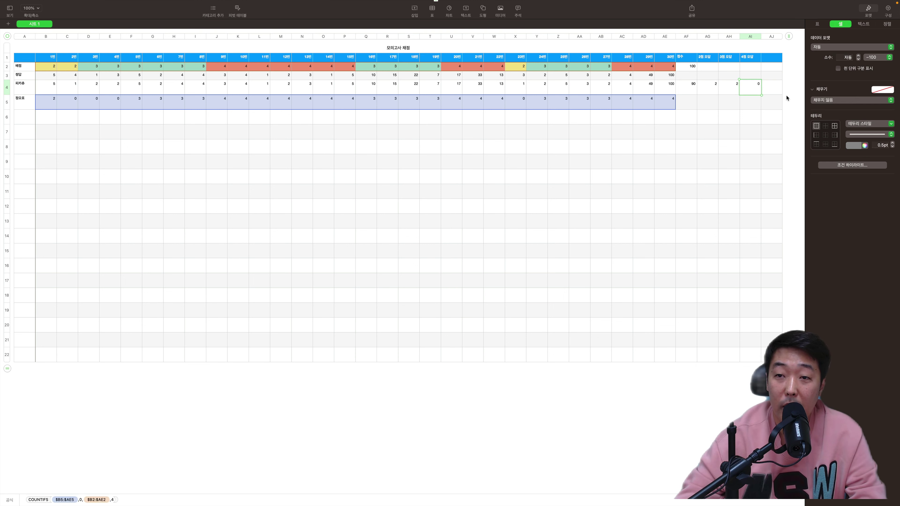
pyautogui.click(753, 107)
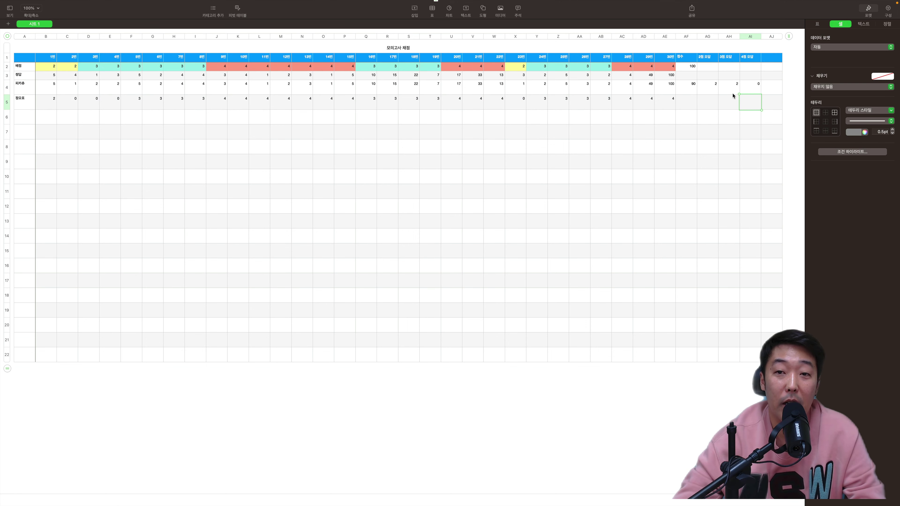
# Step: Test the 4점 오답 count by changing the student's answers to 1 in AC4 and 3 in AD4
pyautogui.click(628, 86)
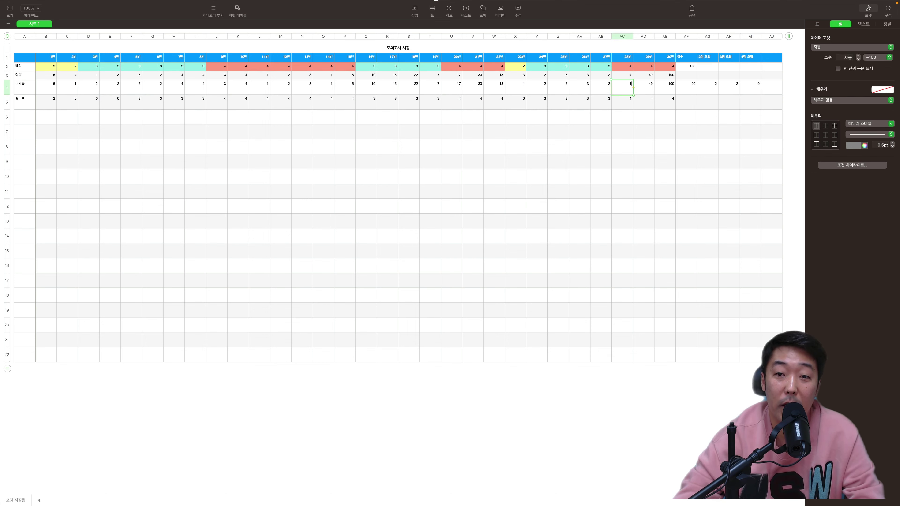
pyautogui.write('1')
pyautogui.press('Tab')
pyautogui.write('3')
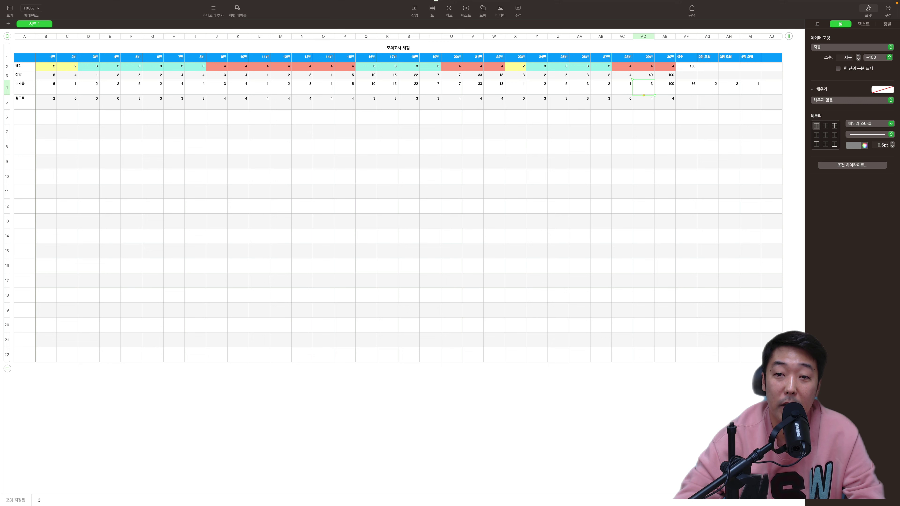
pyautogui.press('Return')
pyautogui.press('Return')
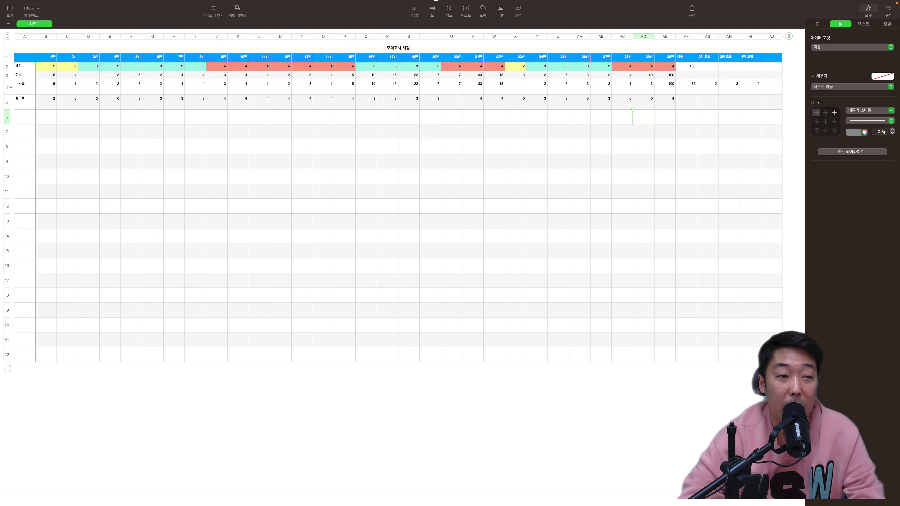
# Step: Copy the student rows 4 and 5 and paste them five times, starting at A6, A8, A10, A12 and A14
pyautogui.click(6, 87)
pyautogui.keyDown('shift'); pyautogui.click(7, 102); pyautogui.keyUp('shift')
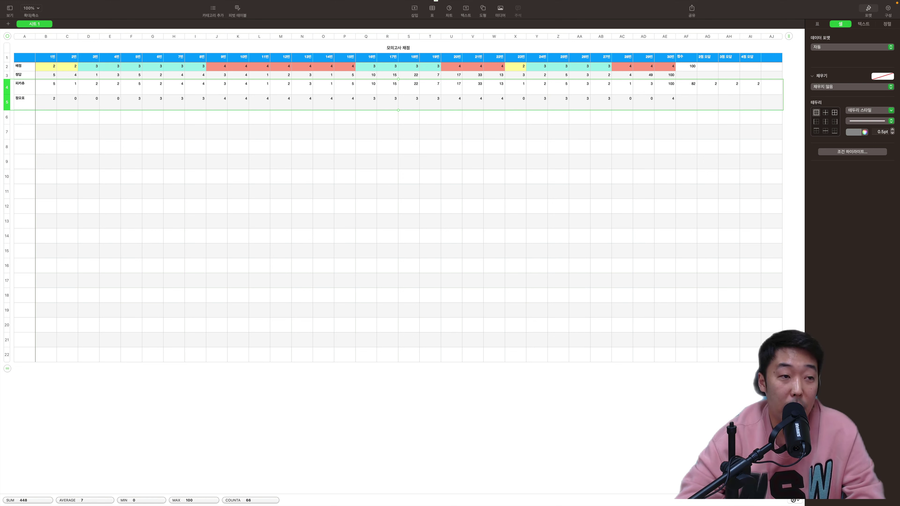
pyautogui.click(25, 117)
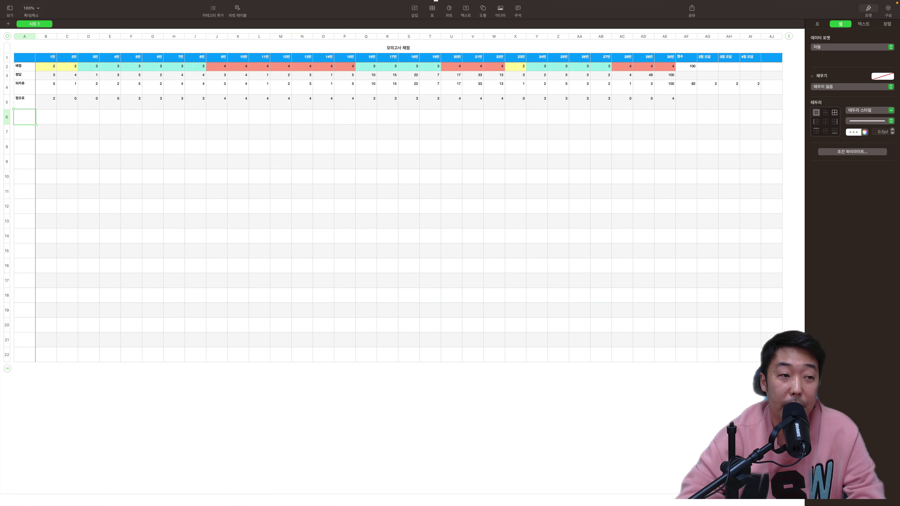
pyautogui.press('super+v')
pyautogui.click(24, 147)
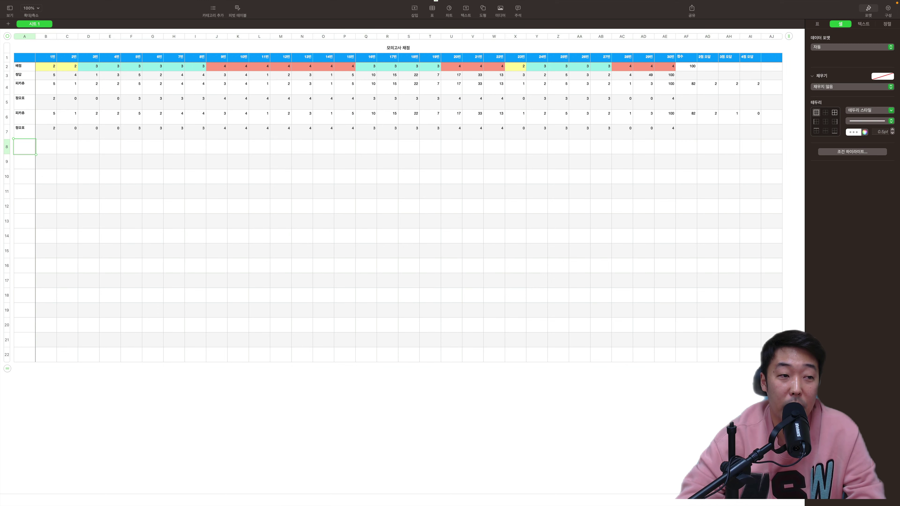
pyautogui.press('super+v')
pyautogui.click(24, 177)
pyautogui.press('super+v')
pyautogui.click(24, 206)
pyautogui.press('super+v')
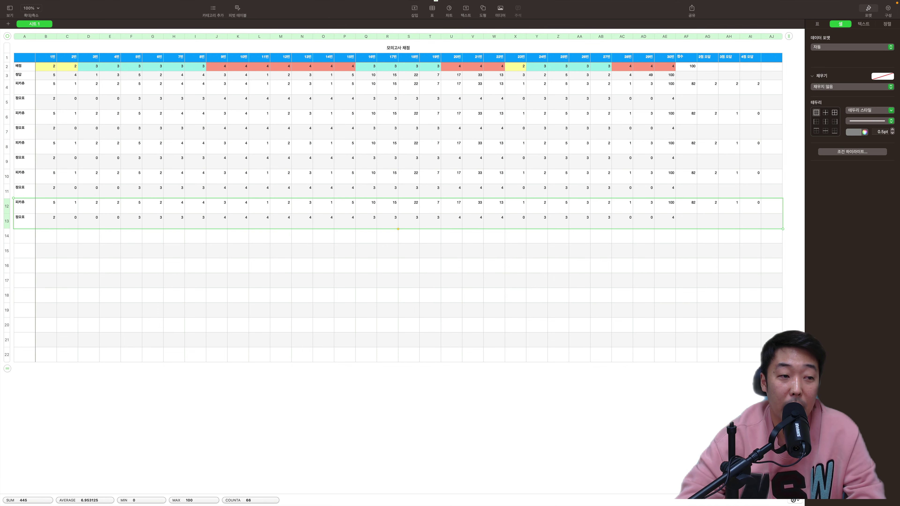
pyautogui.click(25, 235)
pyautogui.press('super+v')
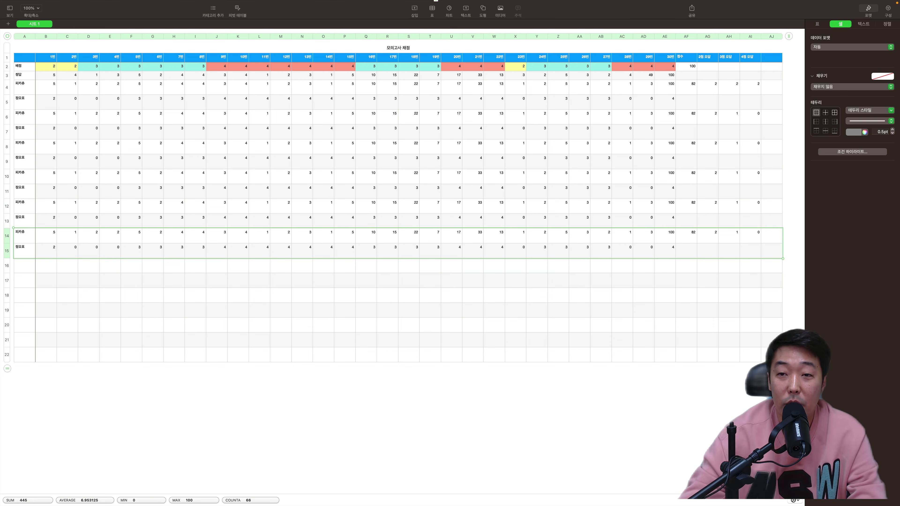
# Step: Change the student name in A6 to 라이츄
pyautogui.click(24, 117)
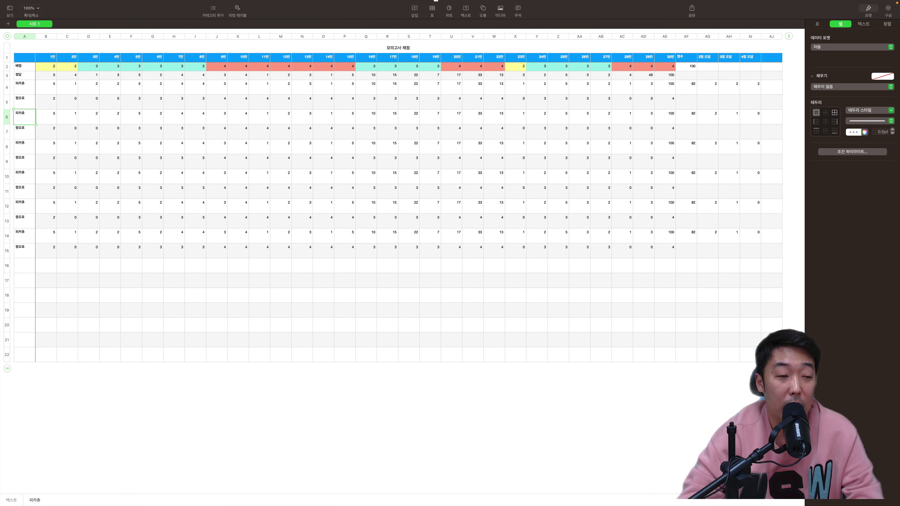
pyautogui.write('vkd')
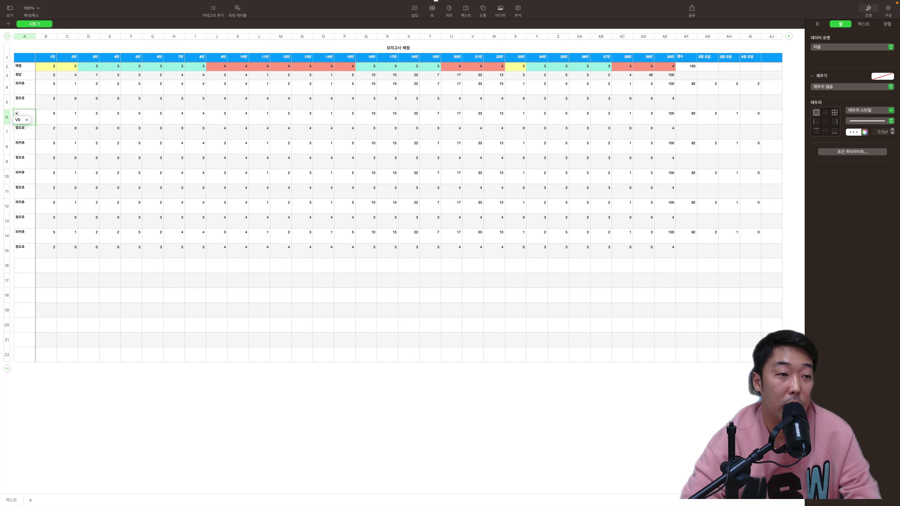
pyautogui.press('BackSpace')
pyautogui.press('BackSpace')
pyautogui.press('BackSpace')
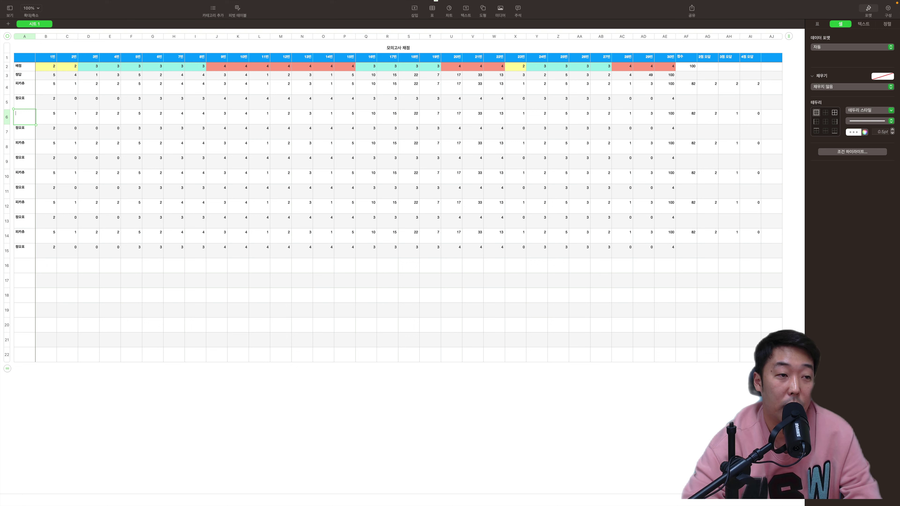
pyautogui.write('ㅍ')
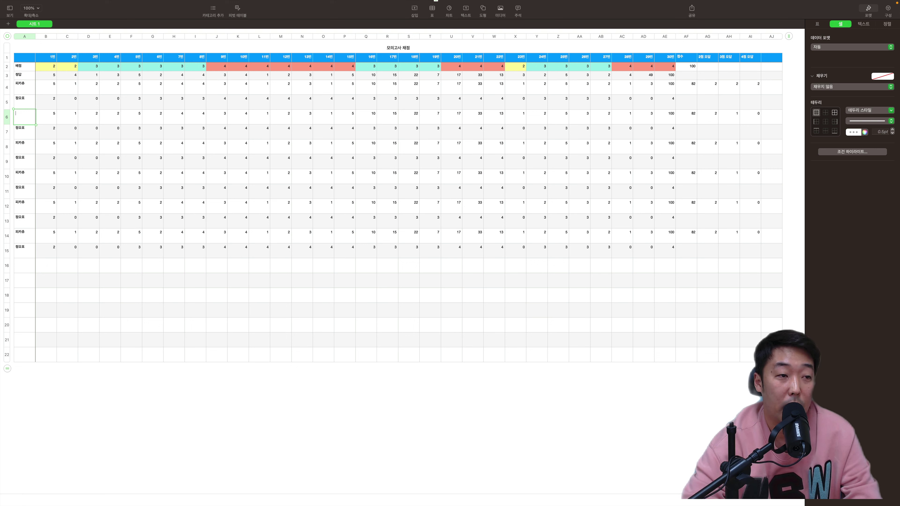
pyautogui.press('BackSpace')
pyautogui.write('라이츄')
pyautogui.press('Return')
pyautogui.press('Return')
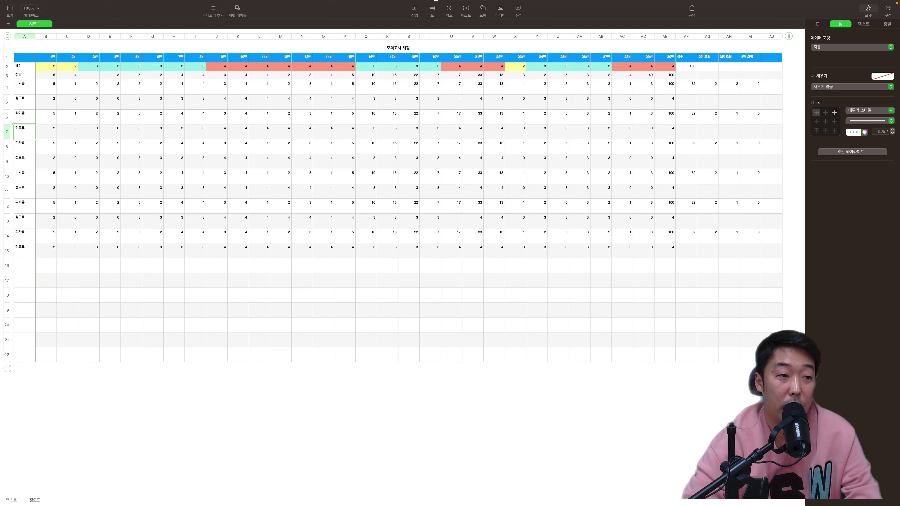
# Step: Change the student names in A8 to 파이리 and in A10 to 꼬북이
pyautogui.write('패')
pyautogui.write('리')
pyautogui.press('Return')
pyautogui.press('Return')
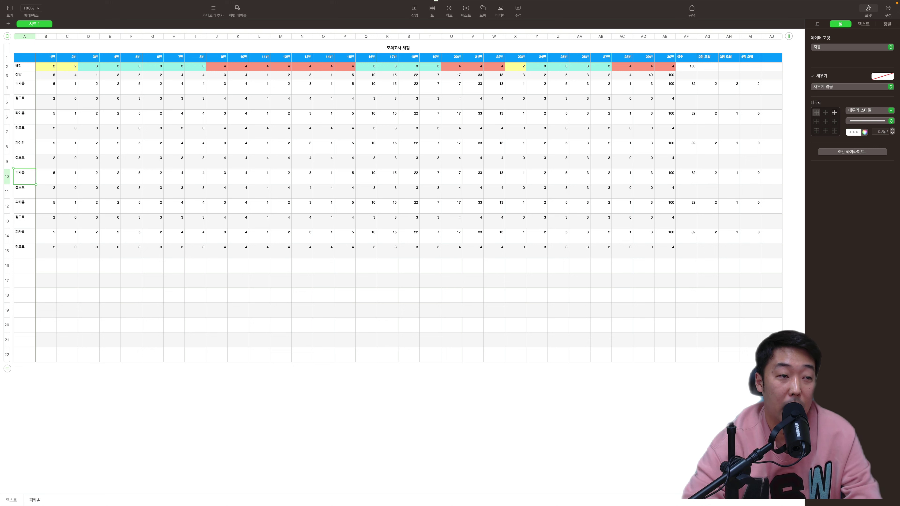
pyautogui.write('꺼북')
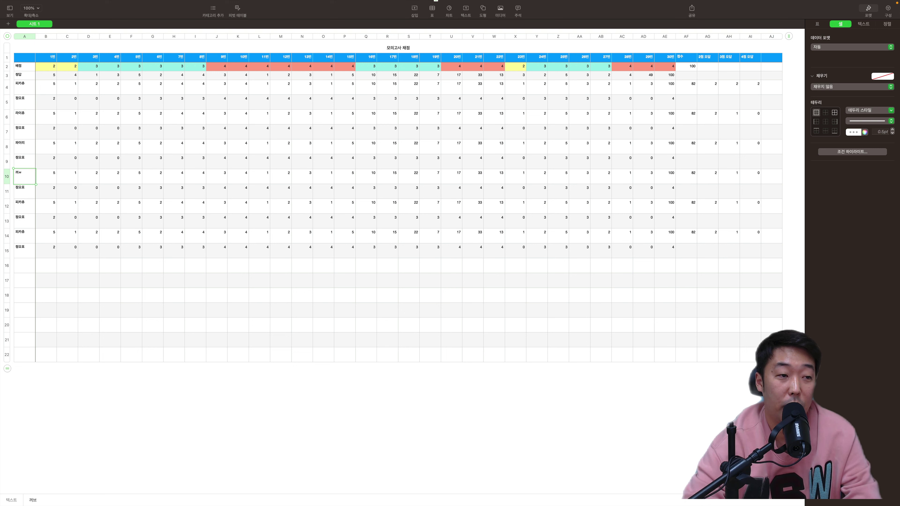
pyautogui.press('BackSpace')
pyautogui.press('BackSpace')
pyautogui.write('꼬북이')
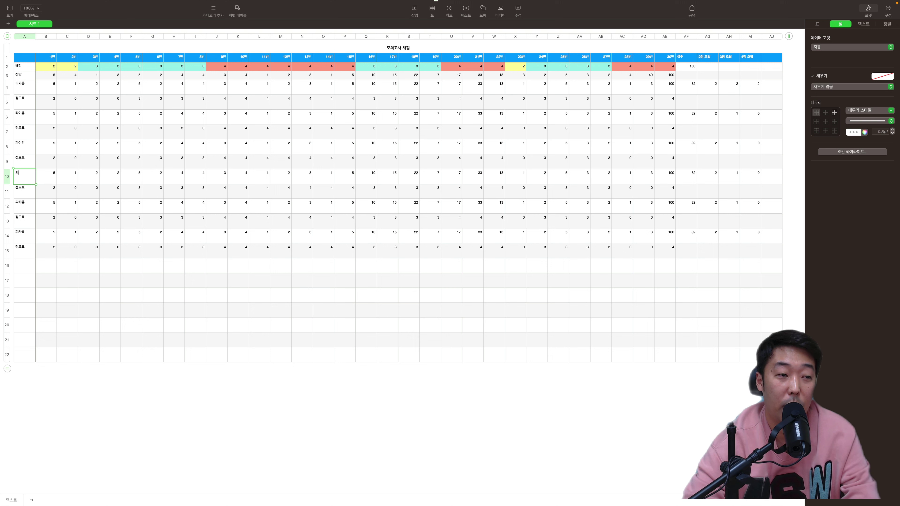
pyautogui.press('Return')
pyautogui.press('Return')
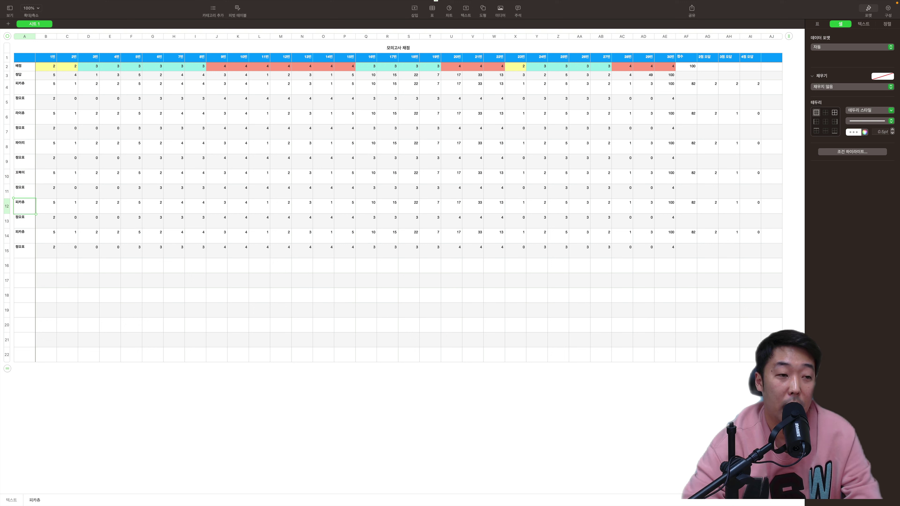
# Step: Change the student names in A12 to 버터플 and in A14 to 야도란
pyautogui.write('버터')
pyautogui.press('Return')
pyautogui.press('Return')
pyautogui.write('야도란')
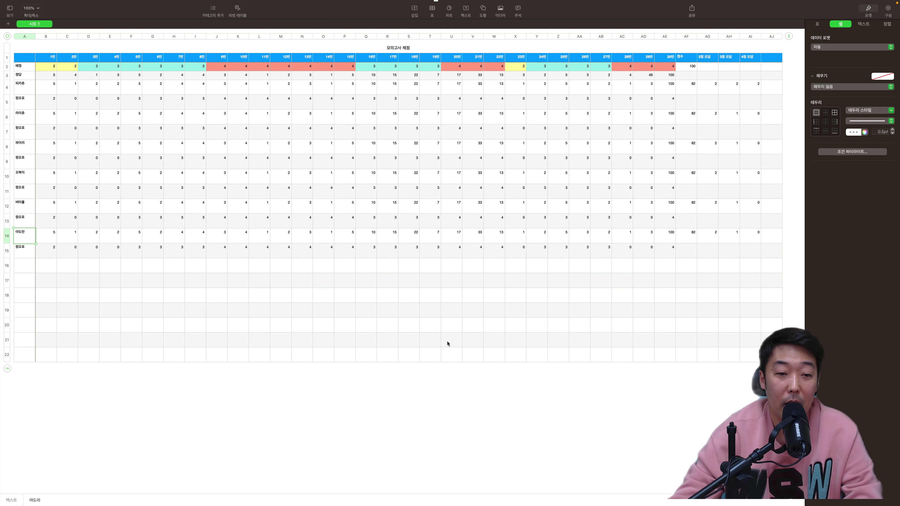
pyautogui.click(608, 380)
# Step: Shrink the grading table so that it ends at column AI and row 16
pyautogui.click(750, 355)
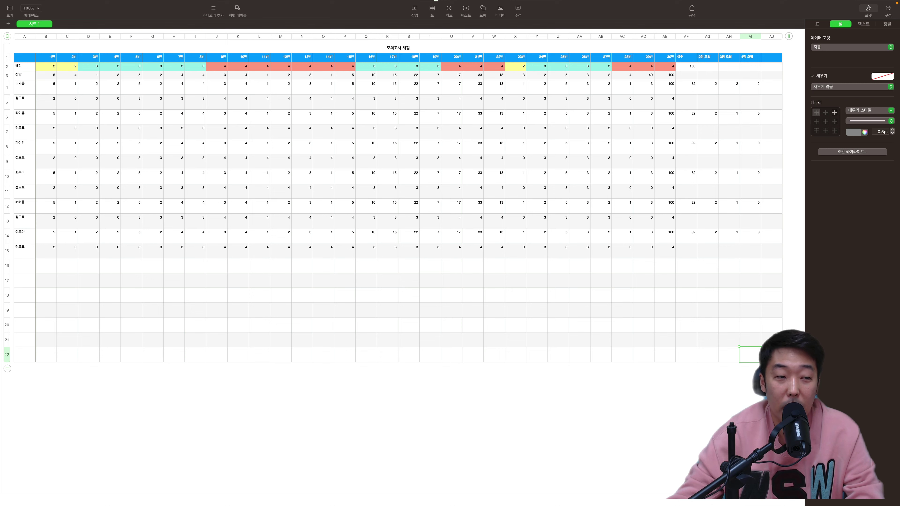
pyautogui.moveTo(782, 362); pyautogui.dragTo(760, 280)
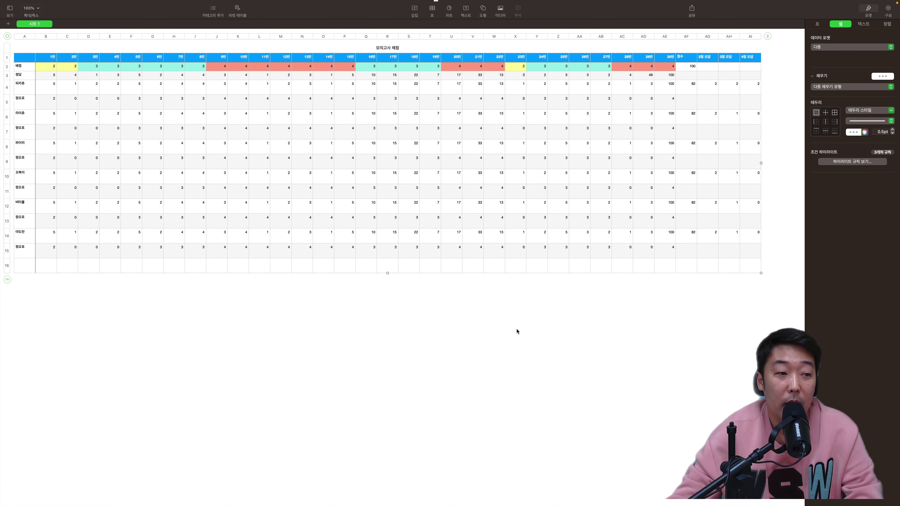
pyautogui.click(517, 332)
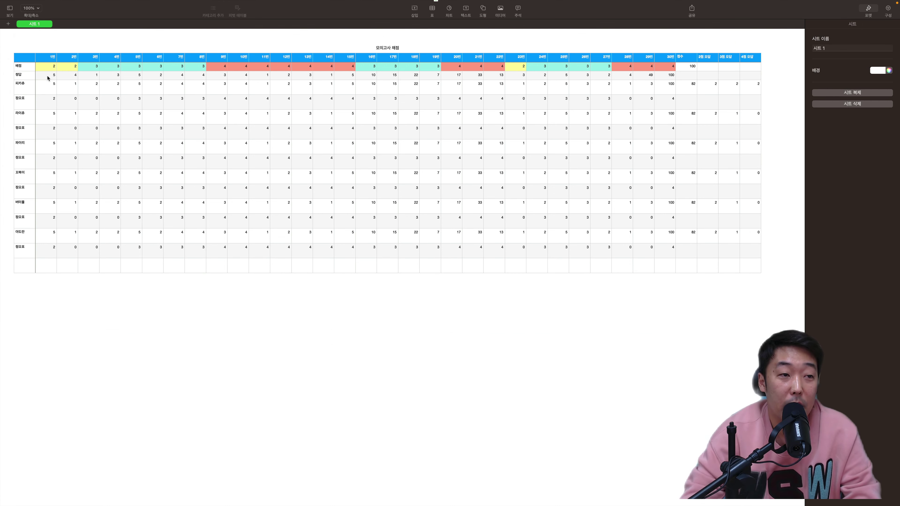
# Step: Copy the answer key B3:AE3 and paste it into the 라이츄 and 파이리 answer rows, starting at B6 and B8
pyautogui.moveTo(48, 76); pyautogui.dragTo(672, 78)
pyautogui.press('super+c')
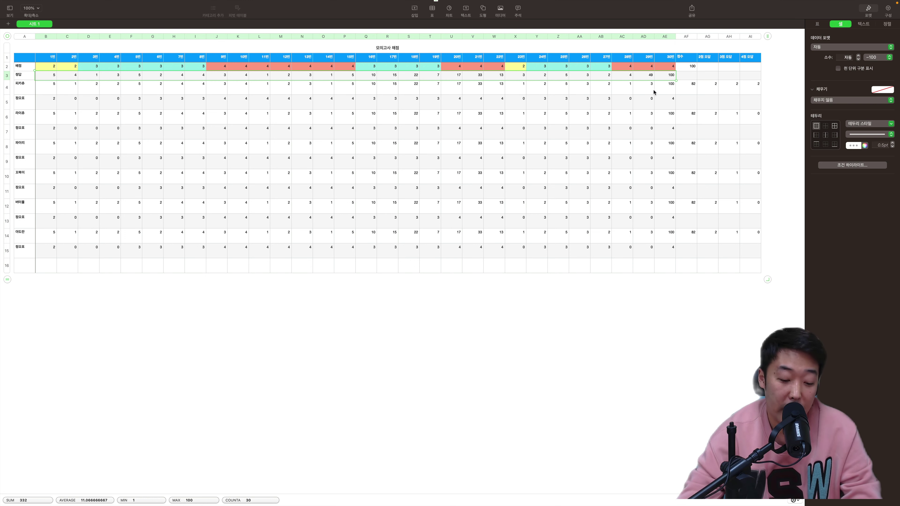
pyautogui.click(52, 119)
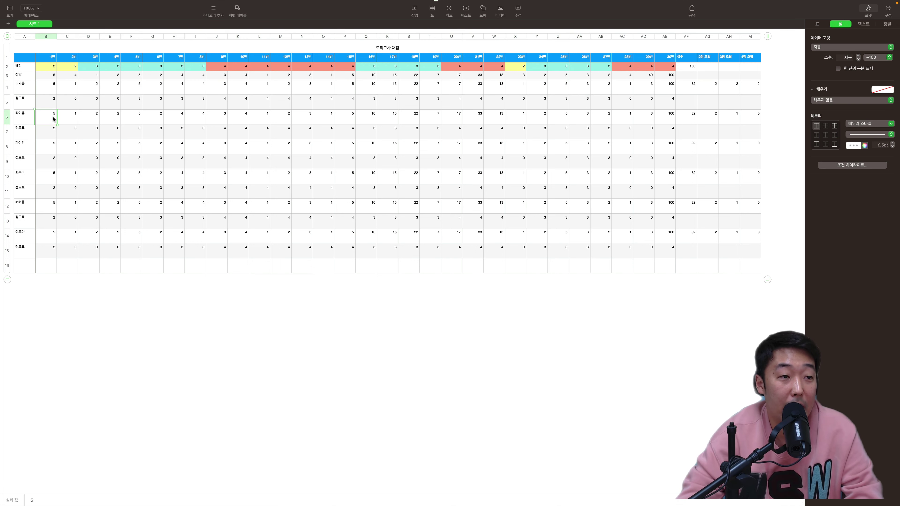
pyautogui.press('super+v')
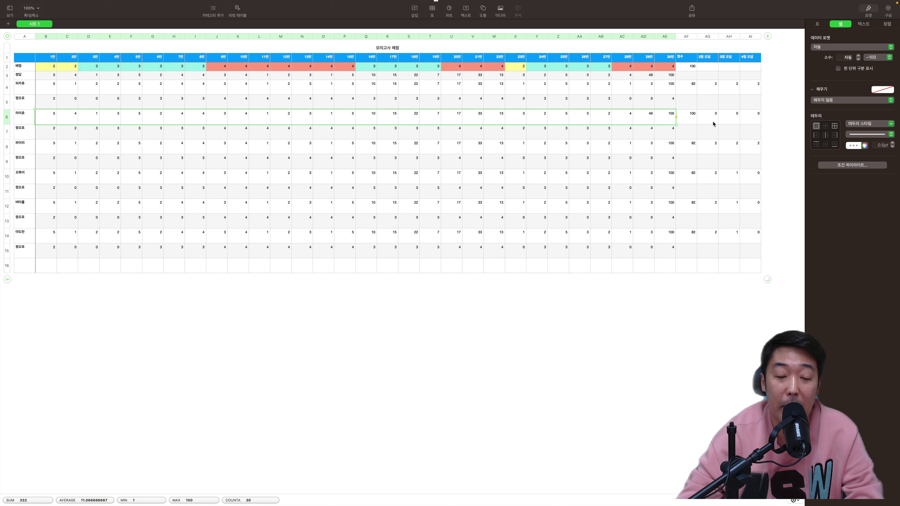
pyautogui.click(45, 149)
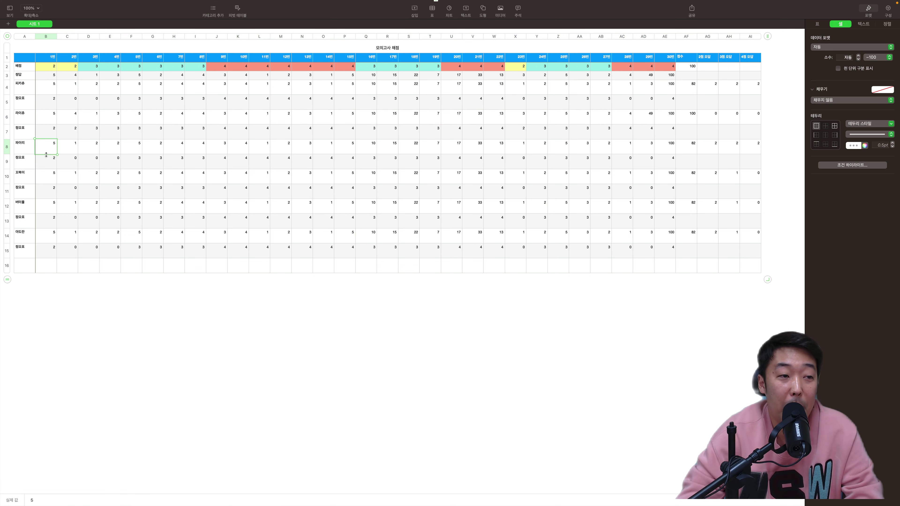
pyautogui.press('super+v')
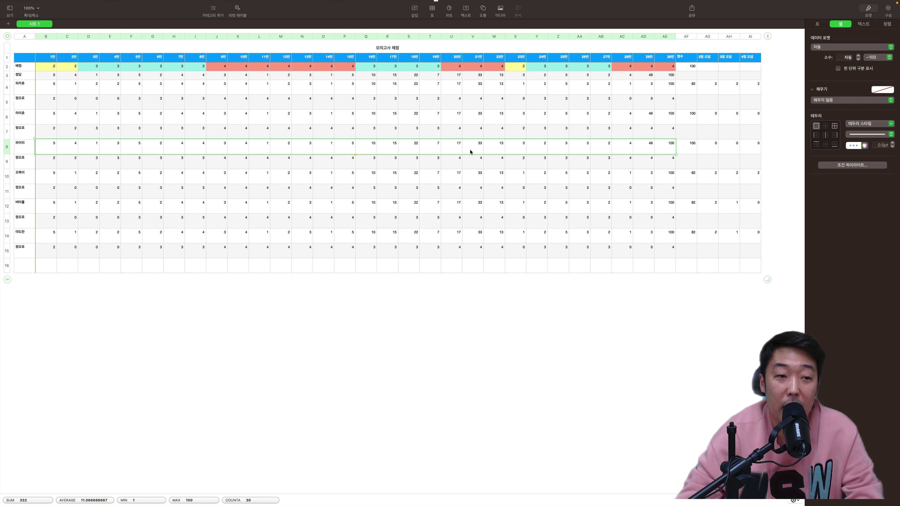
# Step: Change 파이리's answers in row 8 to 2 in E8, 1 in G8, 2 in K8 and 1 in Q8
pyautogui.click(115, 146)
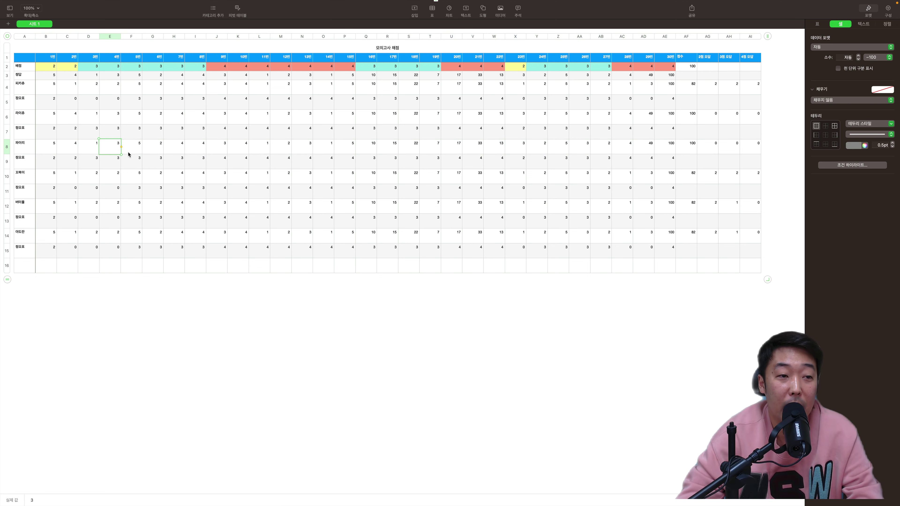
pyautogui.write('2')
pyautogui.press('Tab')
pyautogui.press('Tab')
pyautogui.write('1')
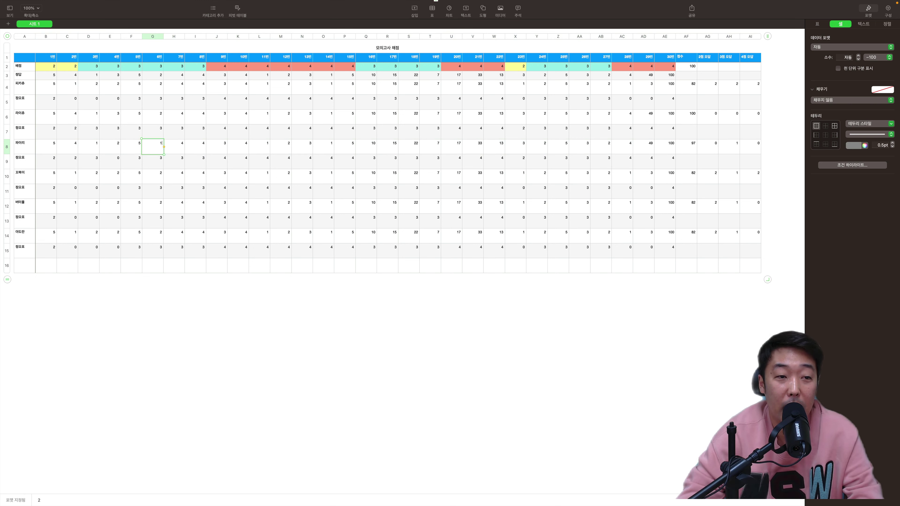
pyautogui.click(238, 145)
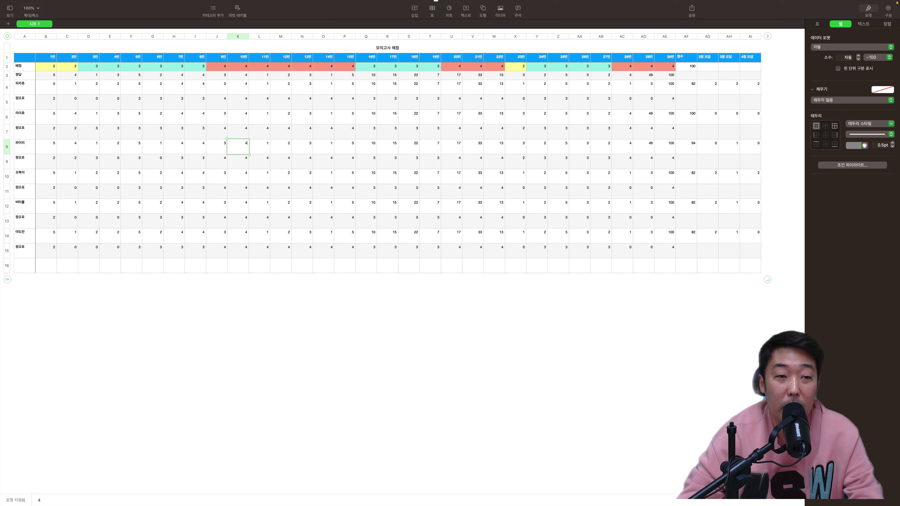
pyautogui.write('2')
pyautogui.click(366, 146)
pyautogui.write('1')
pyautogui.click(664, 146)
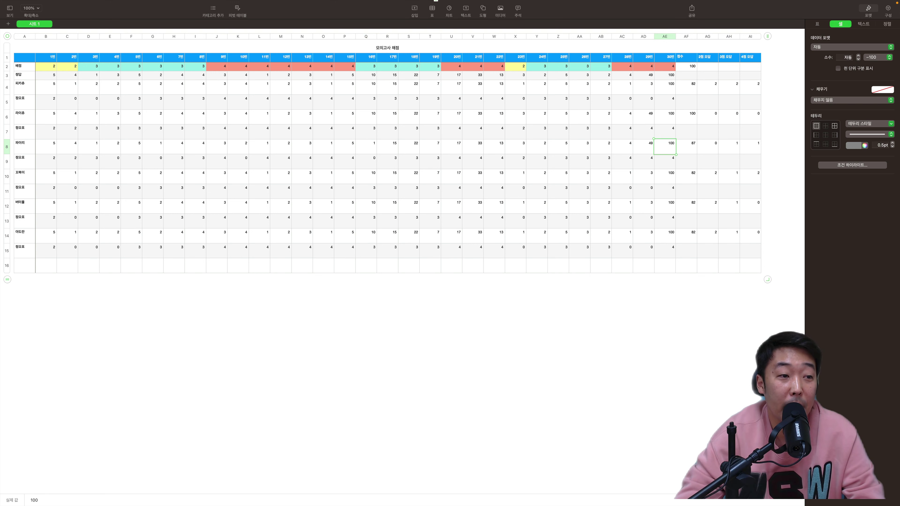
# Step: Change 꼬북이's answers in row 10 to 2 in P10, R10, V10, Z10 and AD10
pyautogui.click(345, 176)
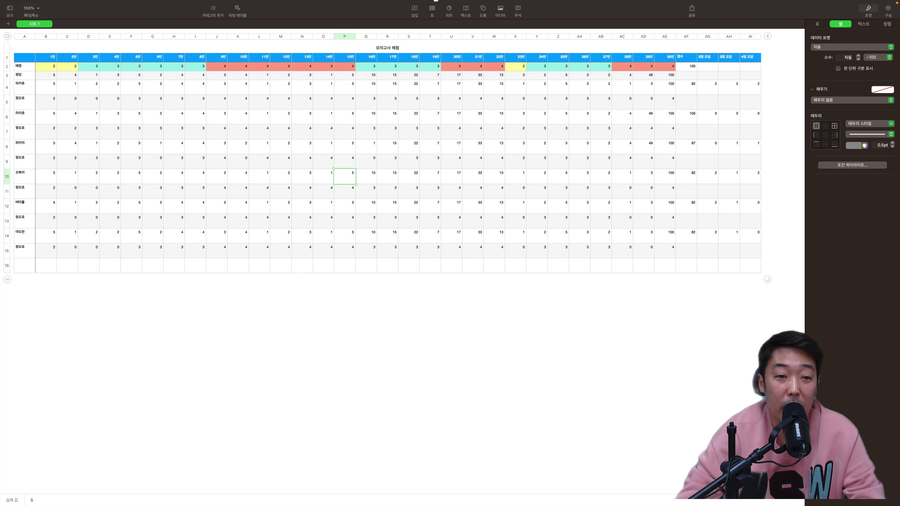
pyautogui.write('2')
pyautogui.press('Tab')
pyautogui.press('Tab')
pyautogui.click(472, 176)
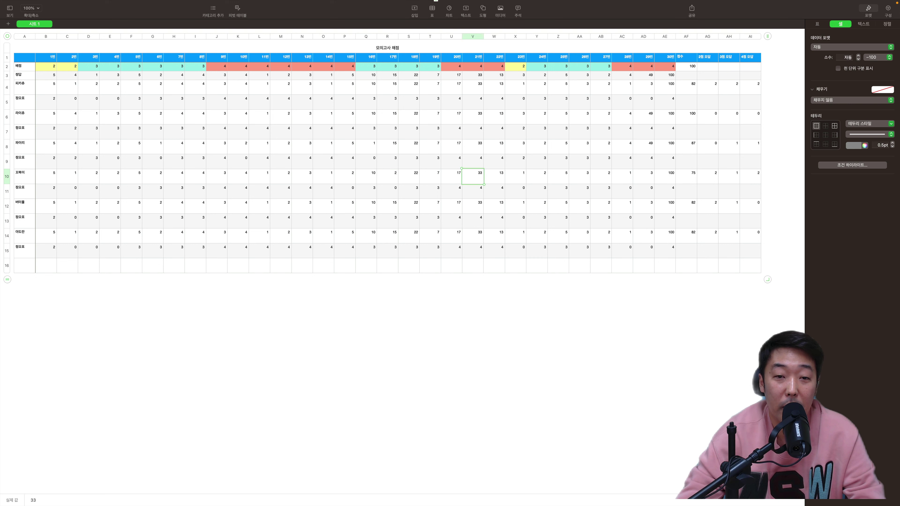
pyautogui.write('2')
pyautogui.click(557, 176)
pyautogui.write('2')
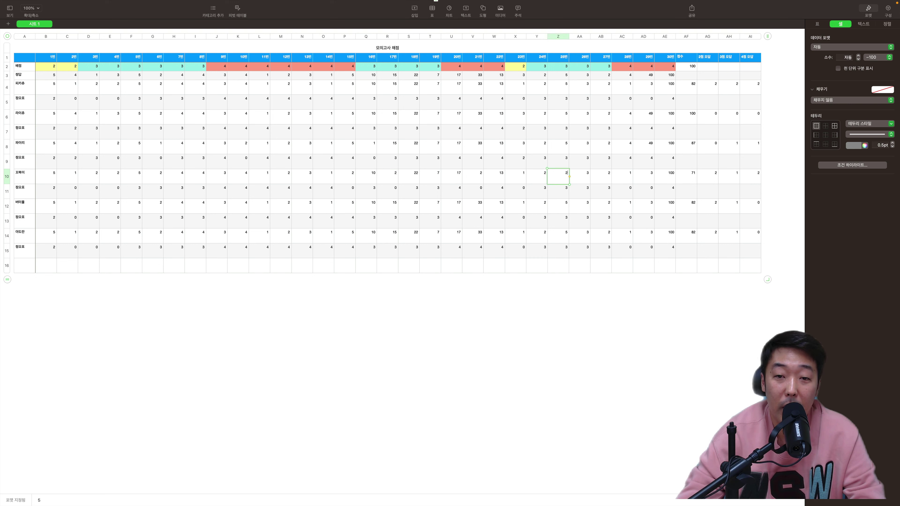
pyautogui.click(643, 177)
pyautogui.write('2')
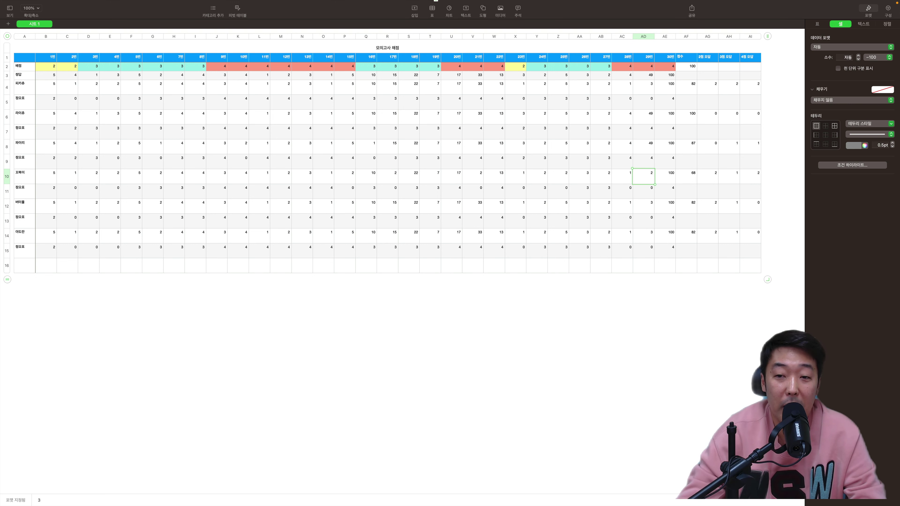
# Step: Change 버터플's answers for questions 1 and 2 in B12 and C12 to 1
pyautogui.click(45, 206)
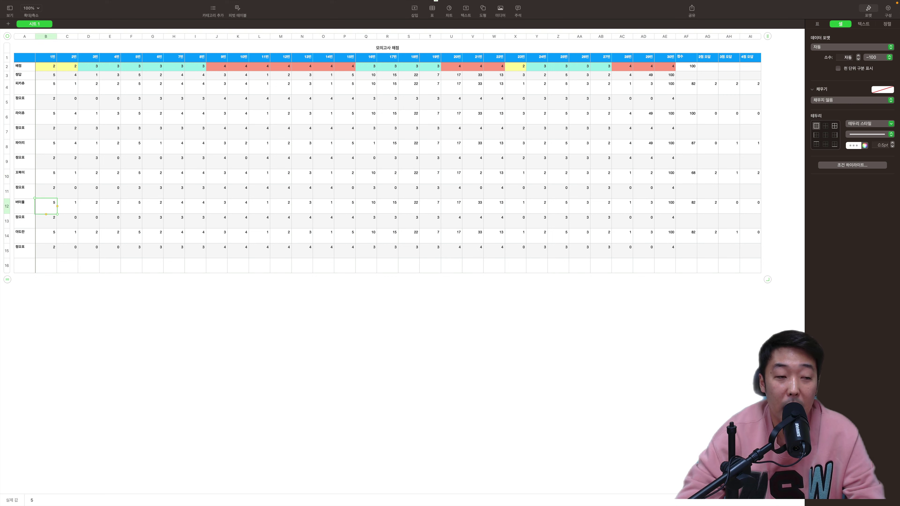
pyautogui.write('1')
pyautogui.click(67, 206)
pyautogui.write('1')
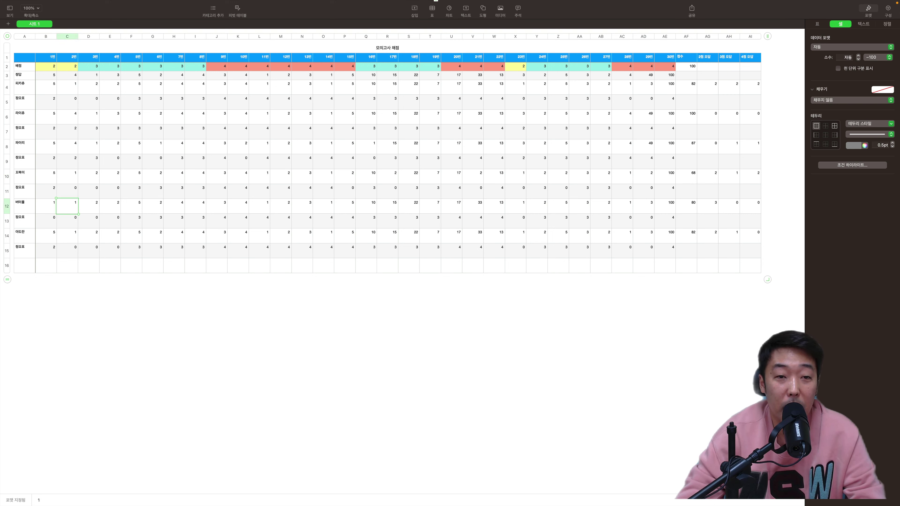
pyautogui.click(515, 206)
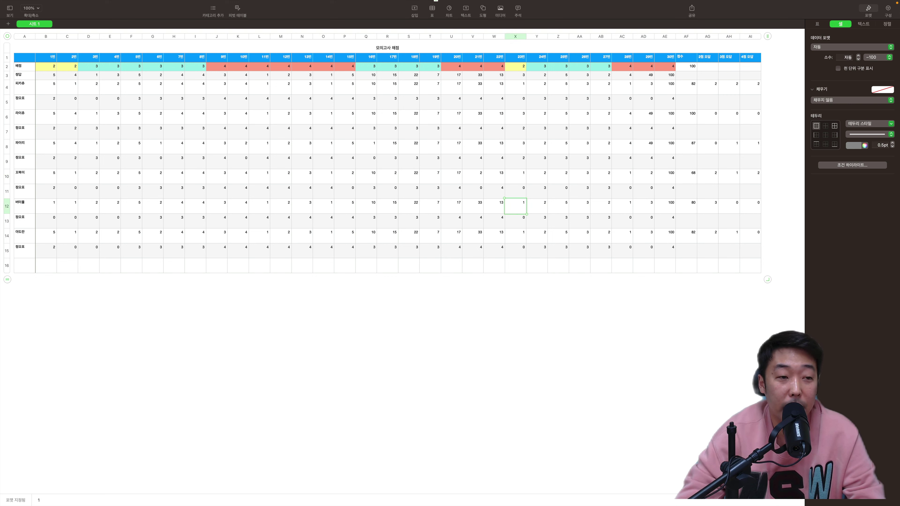
# Step: Change 야도란's answers in row 14 to 1, 2, 1 in N14:P14, 1 in U14:W14 and 2 in AC14
pyautogui.click(493, 236)
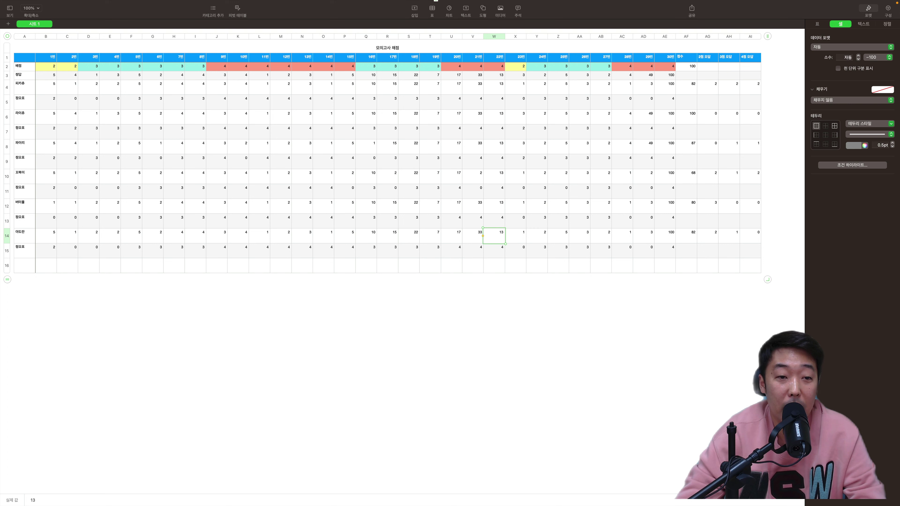
pyautogui.click(305, 236)
pyautogui.write('1')
pyautogui.press('Tab')
pyautogui.write('2')
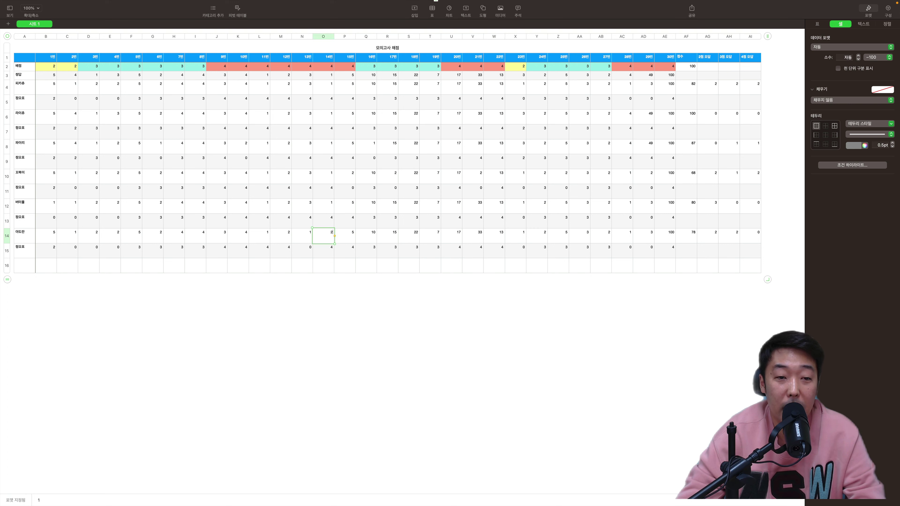
pyautogui.press('Tab')
pyautogui.write('1')
pyautogui.click(451, 236)
pyautogui.write('1')
pyautogui.press('Tab')
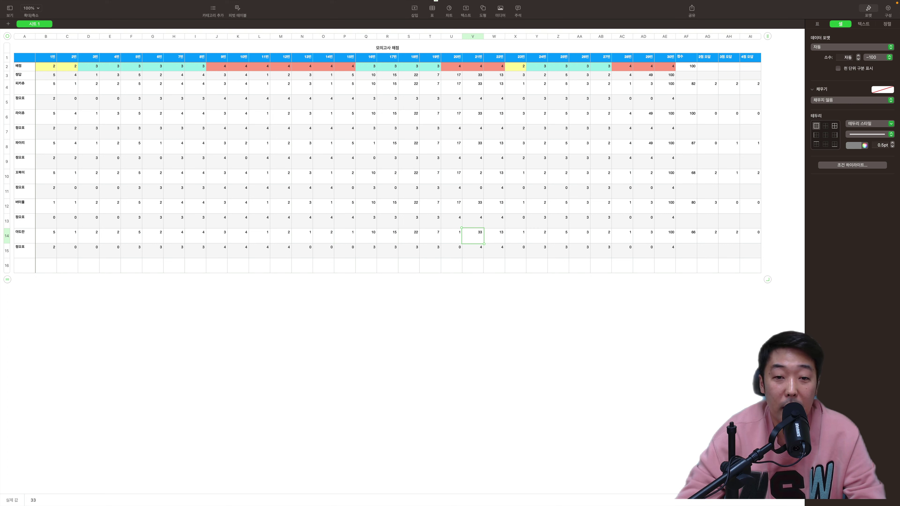
pyautogui.write('1')
pyautogui.press('Tab')
pyautogui.write('1')
pyautogui.click(622, 236)
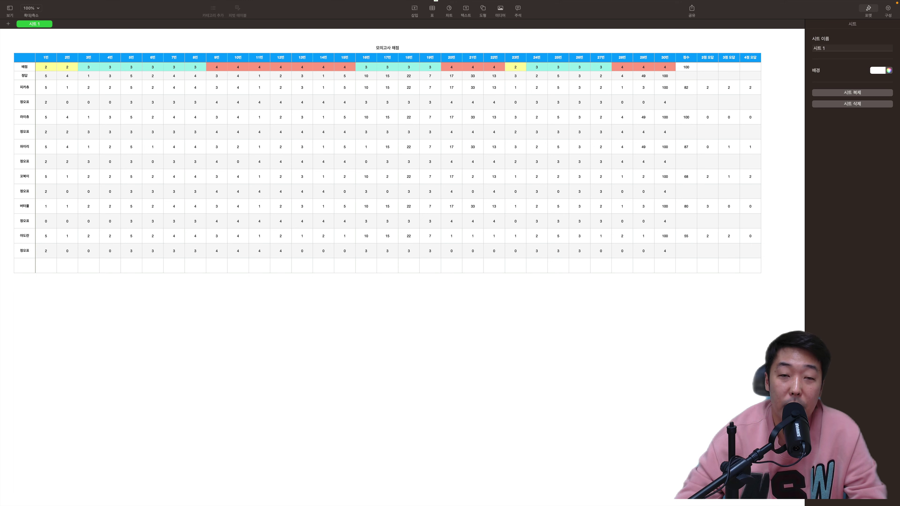
# Step: Insert a table with a header row and header column, move it below the middle of the grading table and apply the orange-header style
pyautogui.click(432, 8)
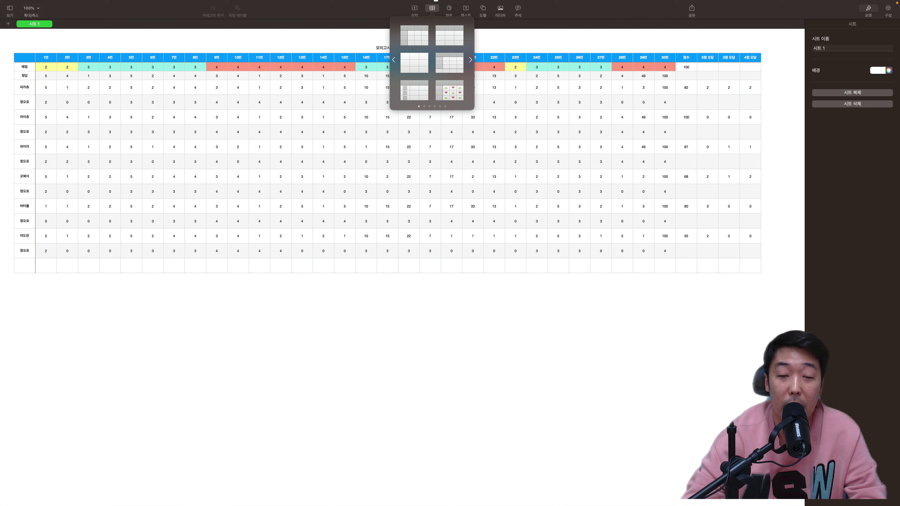
pyautogui.click(414, 36)
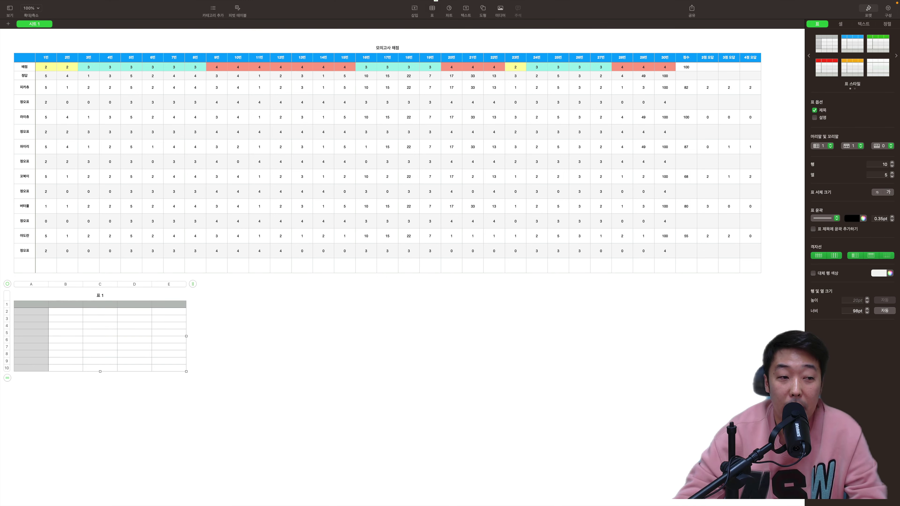
pyautogui.moveTo(7, 283); pyautogui.dragTo(294, 287)
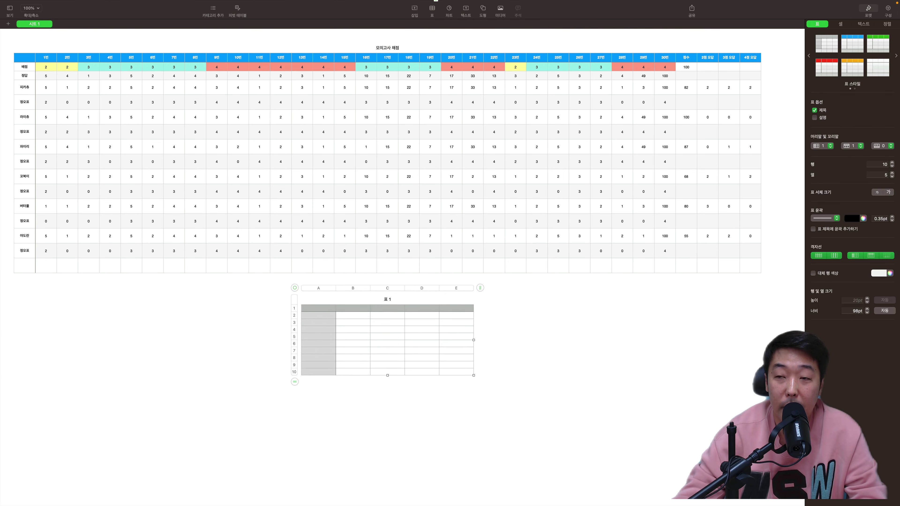
pyautogui.click(852, 67)
# Step: Enter the new table's column headers 점수, 2점 오답개수, 3점 오답개수 and 4점 오답개수 in B1:E1
pyautogui.click(352, 309)
pyautogui.write('점수')
pyautogui.press('Tab')
pyautogui.write('2점')
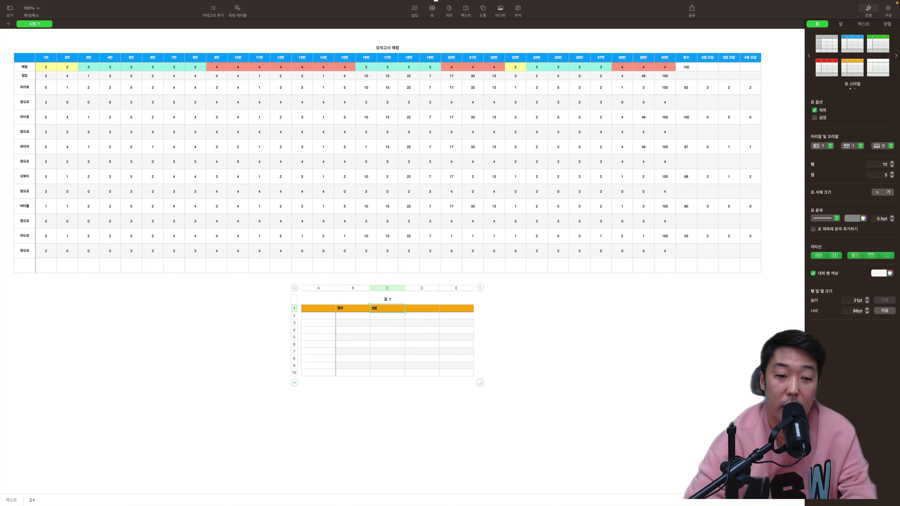
pyautogui.write('오답개수')
pyautogui.press('Tab')
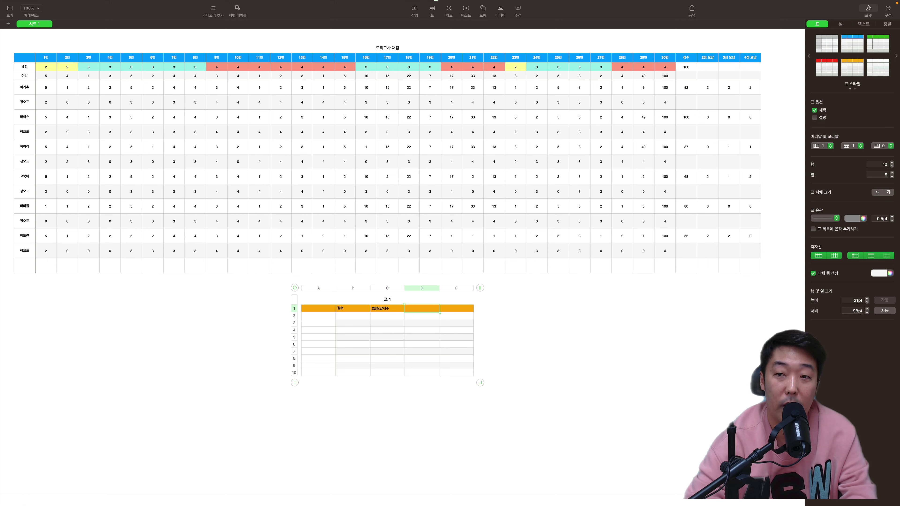
pyautogui.write('3점')
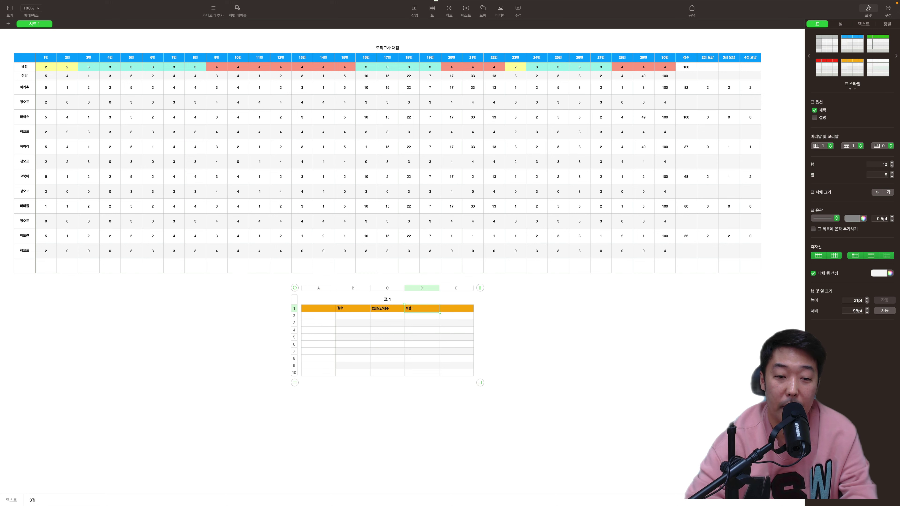
pyautogui.write(' 오다개수')
pyautogui.press('Tab')
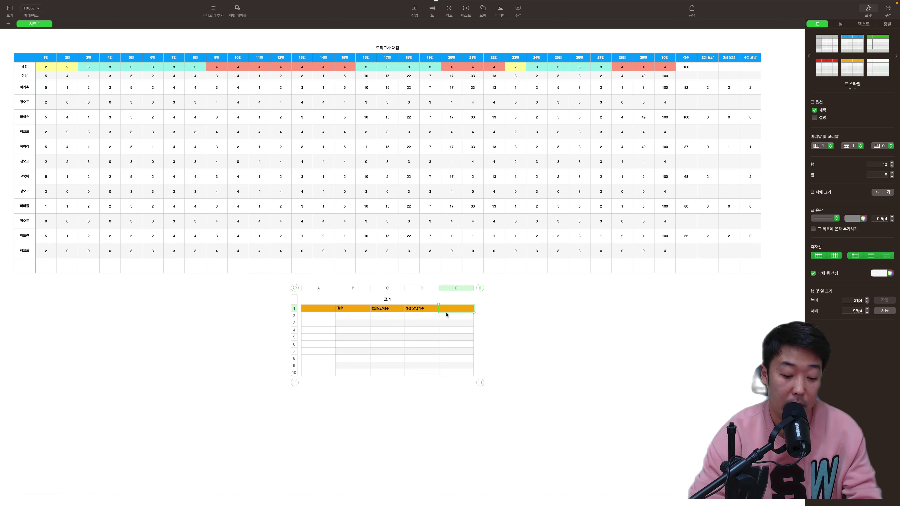
pyautogui.write('4점 오답개수')
pyautogui.doubleClick(382, 311)
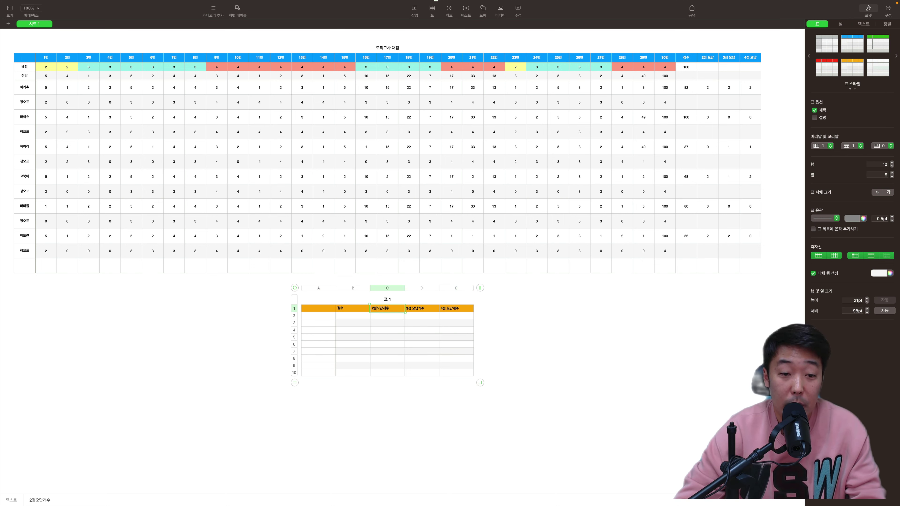
pyautogui.press('Return')
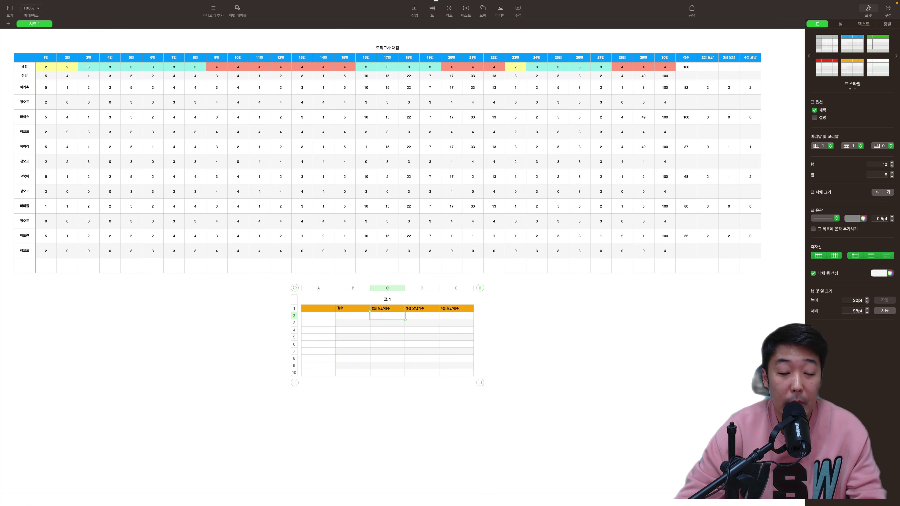
# Step: List the six students from 피카츄 to 야도란 in A2:A7, trim the table to seven rows and title it 오늘의 성적
pyautogui.click(318, 316)
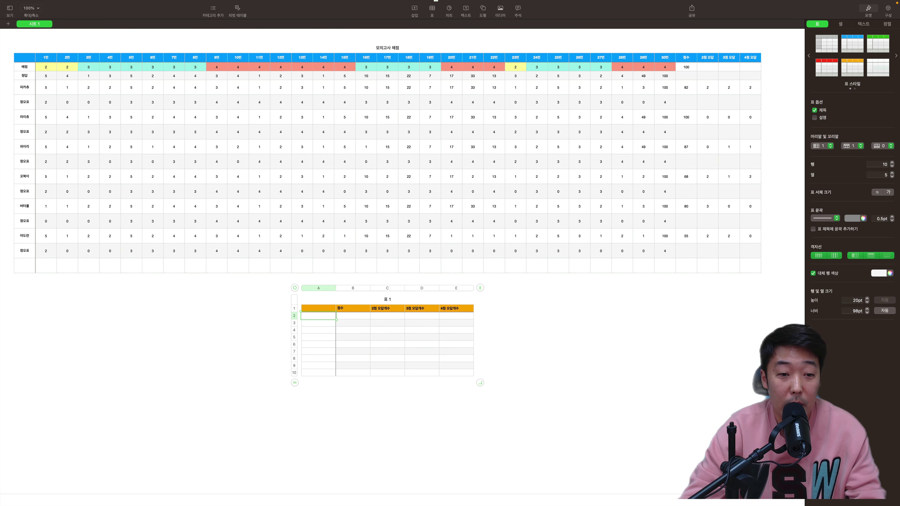
pyautogui.write('피카츄 라이츄 파이리 꼬북이 버터풀 야도란')
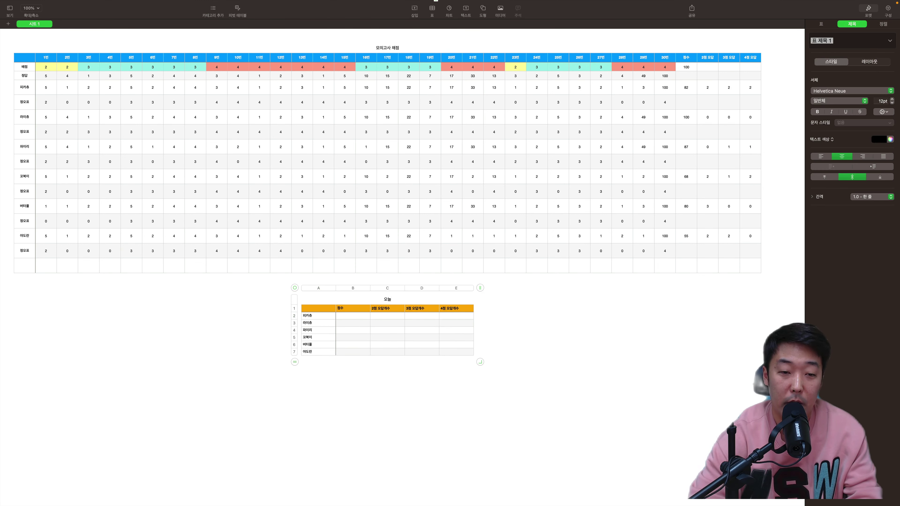
pyautogui.write('의 성적')
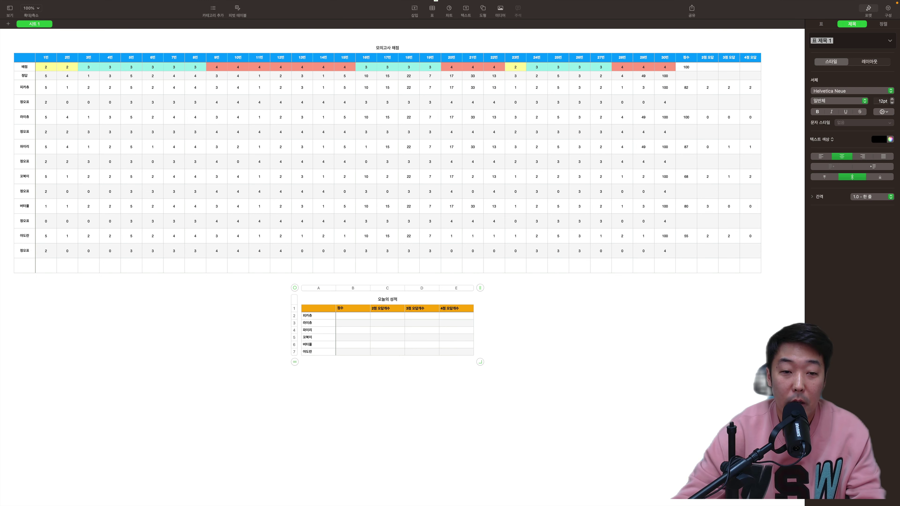
# Step: Enter a TODAY formula in cell A1 of the 오늘의 성적 table
pyautogui.click(318, 309)
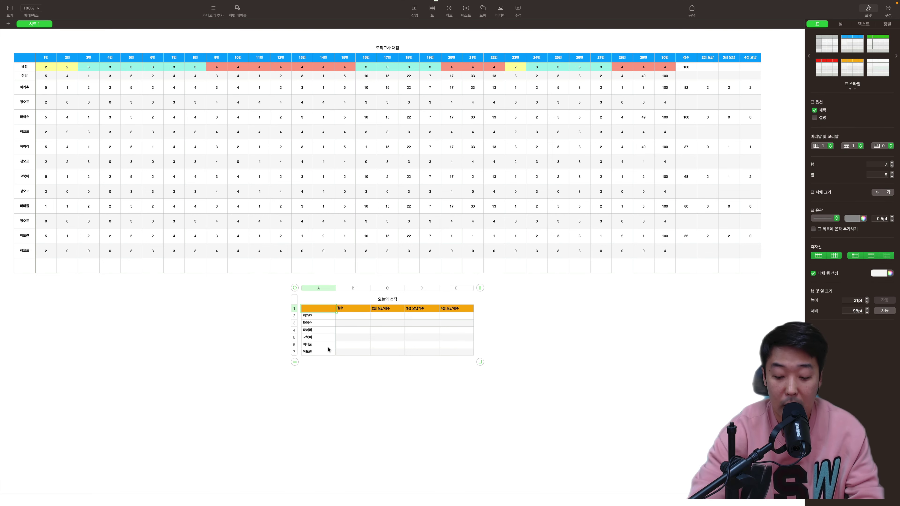
pyautogui.write('=시')
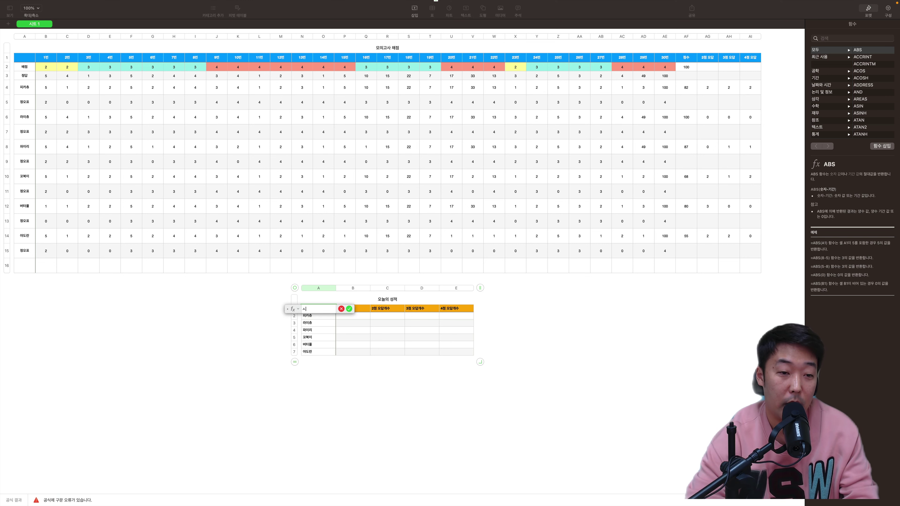
pyautogui.press('BackSpace')
pyautogui.write('to')
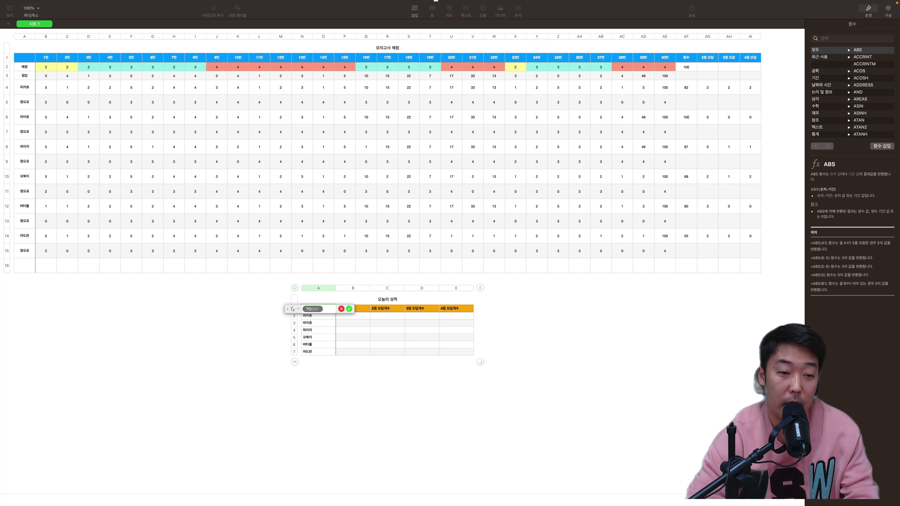
# Step: Enter the TODAY function in cell A1 of the 오늘의 성적 table and format the date as "2022년 1월 5일 수"
pyautogui.press('Return')
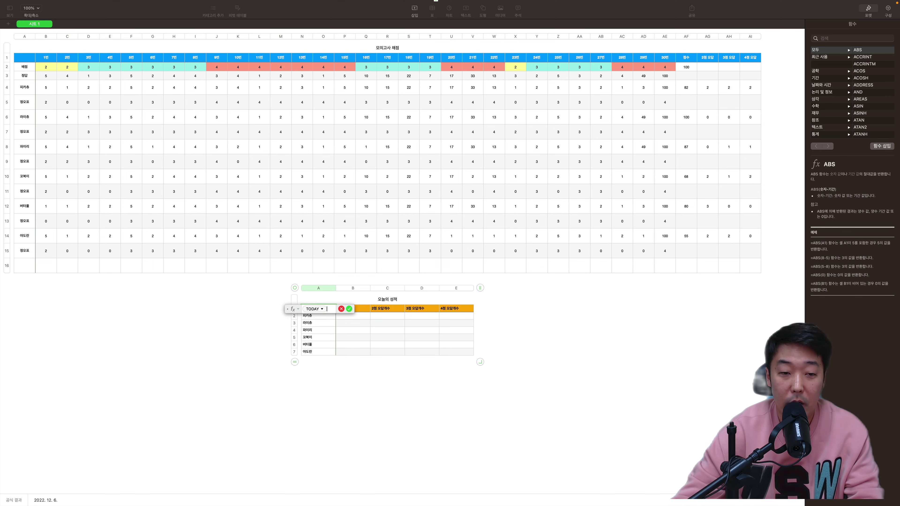
pyautogui.click(348, 309)
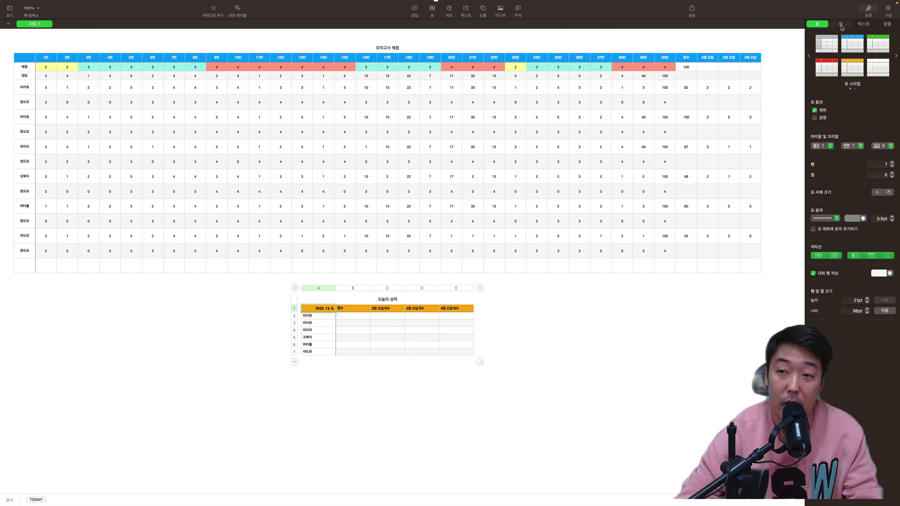
pyautogui.click(840, 25)
pyautogui.click(854, 61)
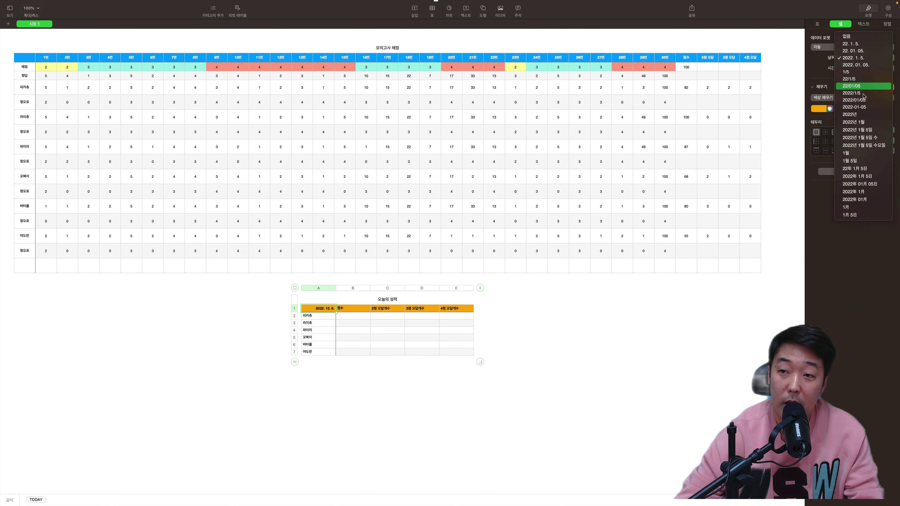
pyautogui.click(861, 137)
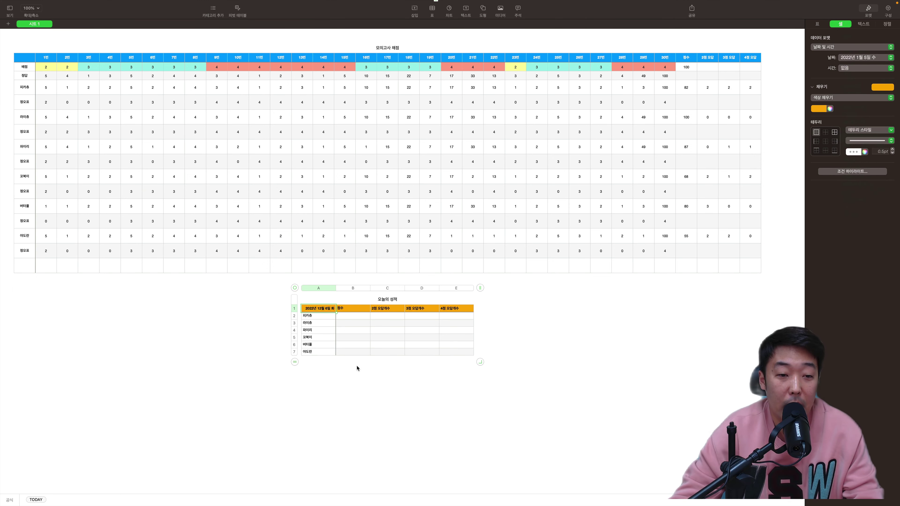
# Step: Start a VLOOKUP formula in cell B2 with $A2 as the search value and 모의고사 채점::$A2:$AI16 as the range
pyautogui.click(353, 315)
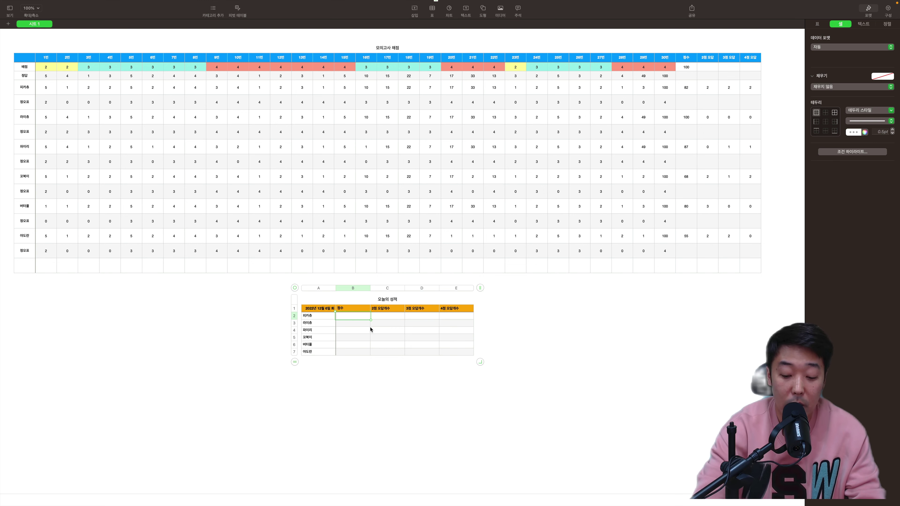
pyautogui.press('=')
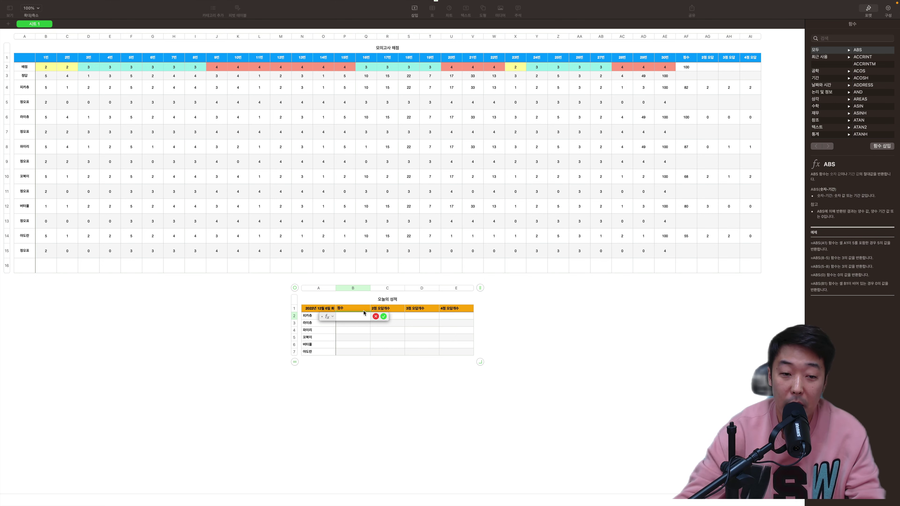
pyautogui.write('V')
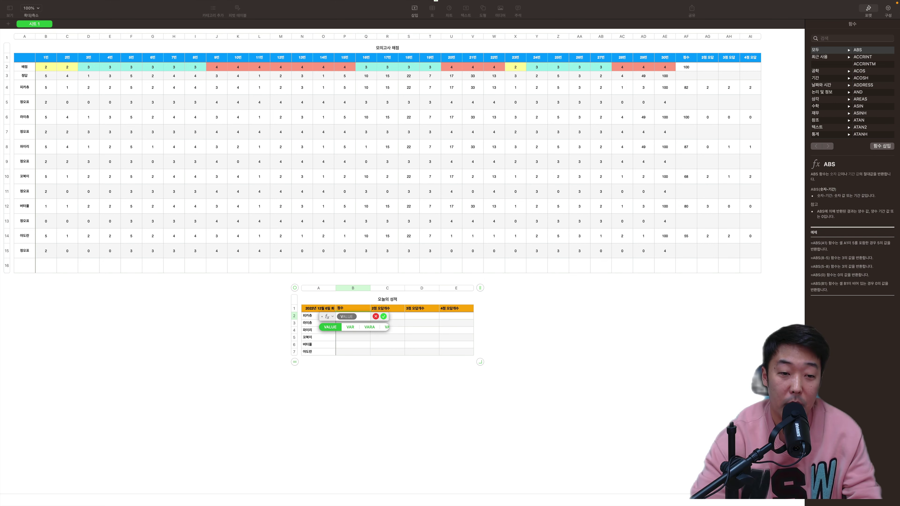
pyautogui.write('L')
pyautogui.press('Return')
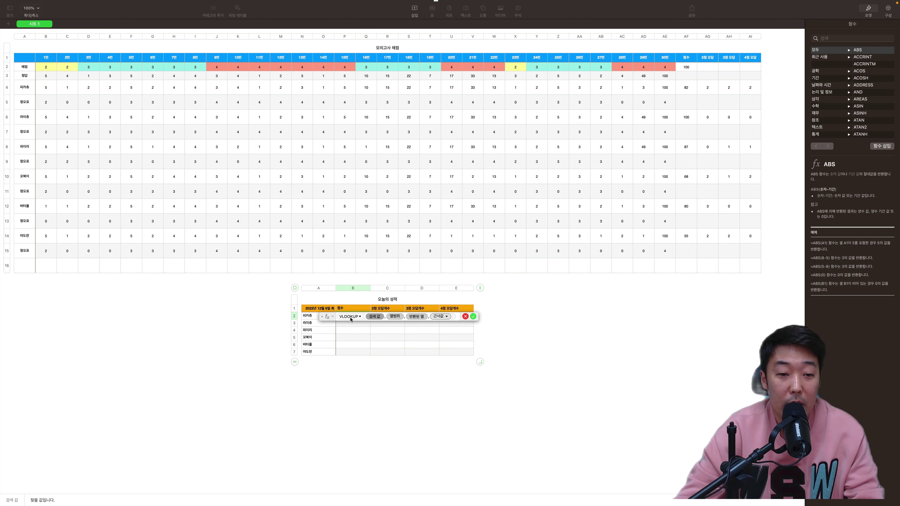
pyautogui.click(304, 318)
pyautogui.click(395, 317)
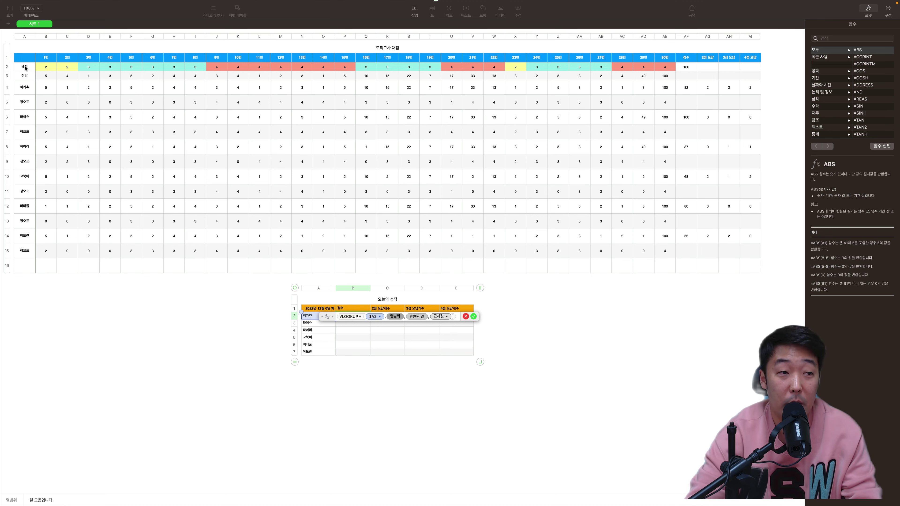
pyautogui.moveTo(24, 67); pyautogui.dragTo(745, 270)
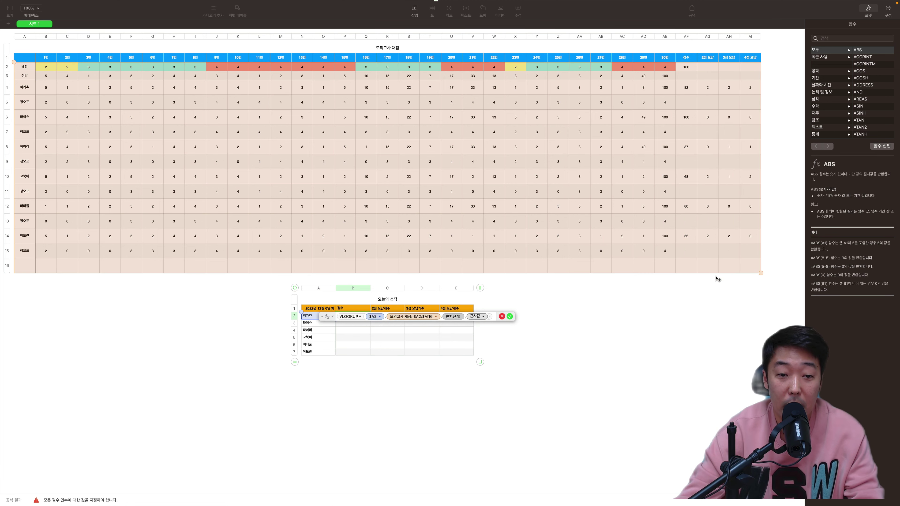
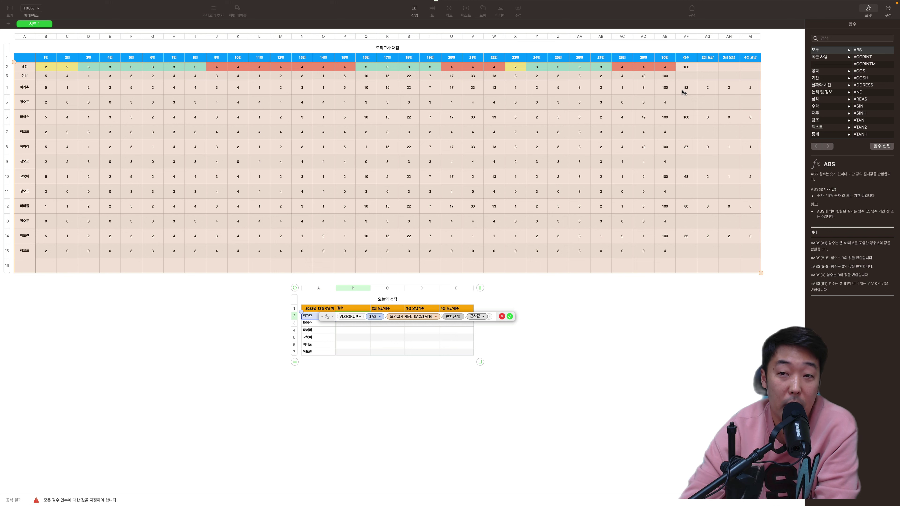
# Step: Complete B2's VLOOKUP with return column 32 and 0 for an exact match, and accept the formula
pyautogui.click(455, 318)
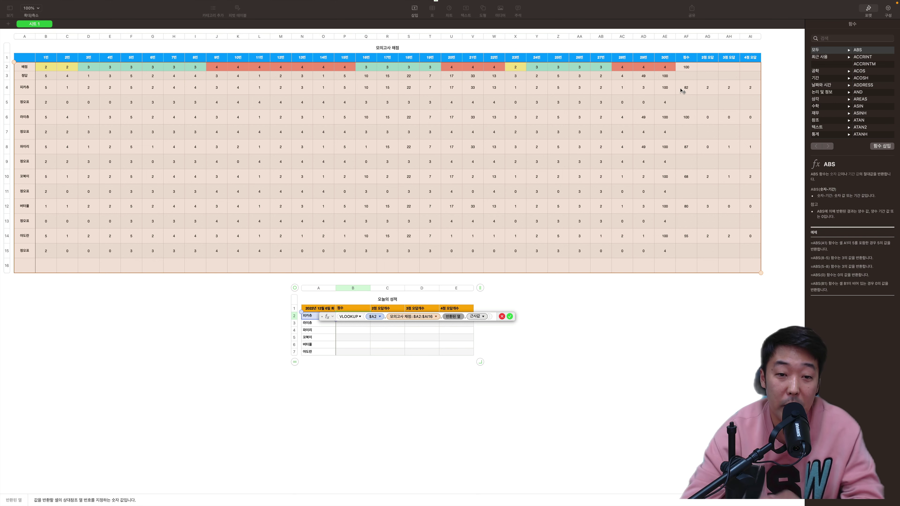
pyautogui.write('32')
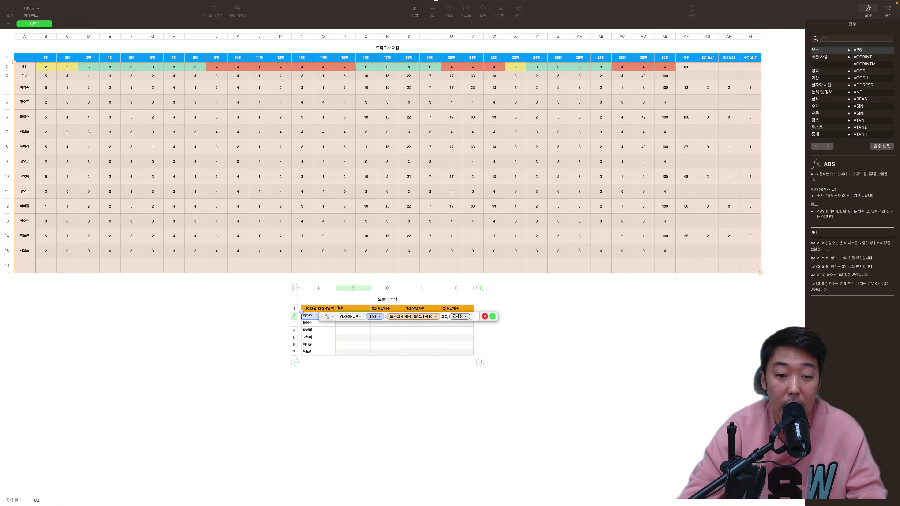
pyautogui.press('Tab')
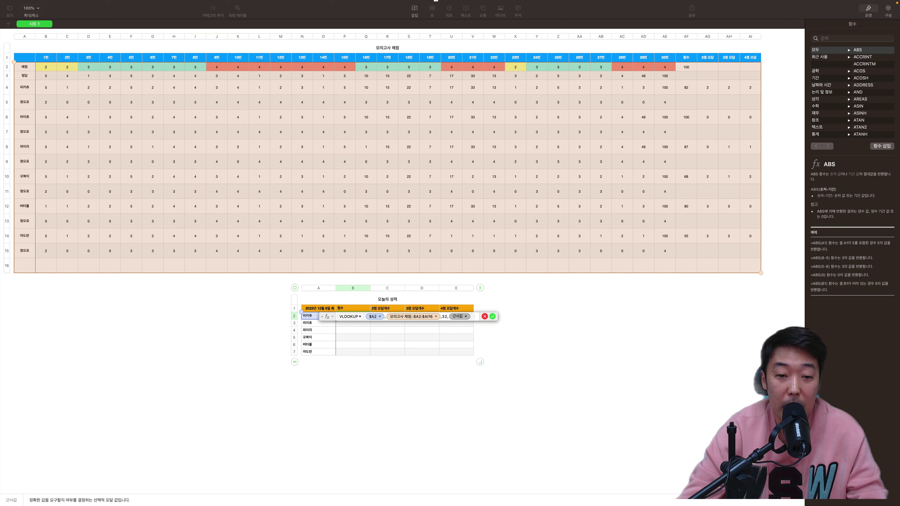
pyautogui.click(465, 316)
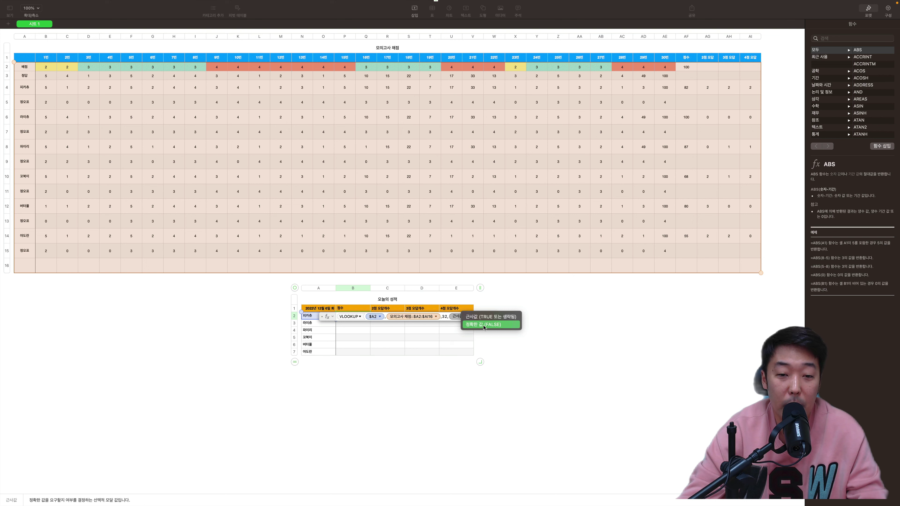
pyautogui.click(483, 325)
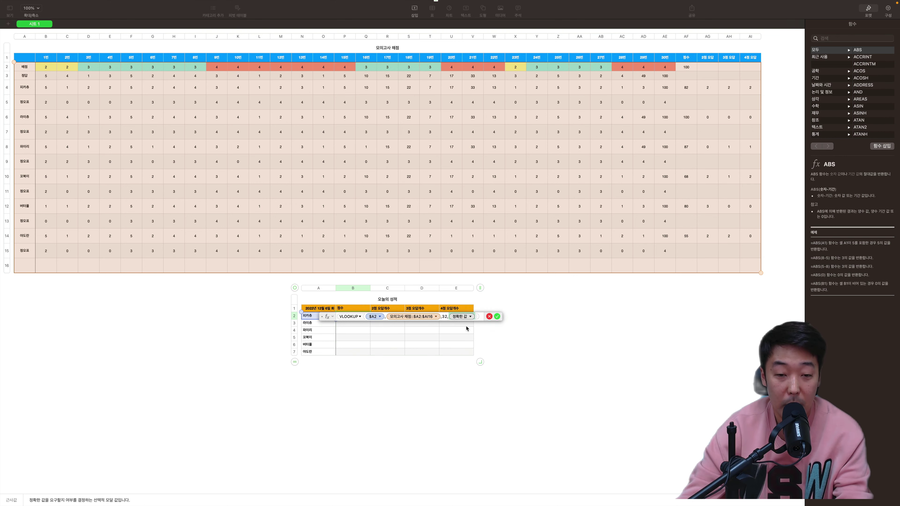
pyautogui.write('0')
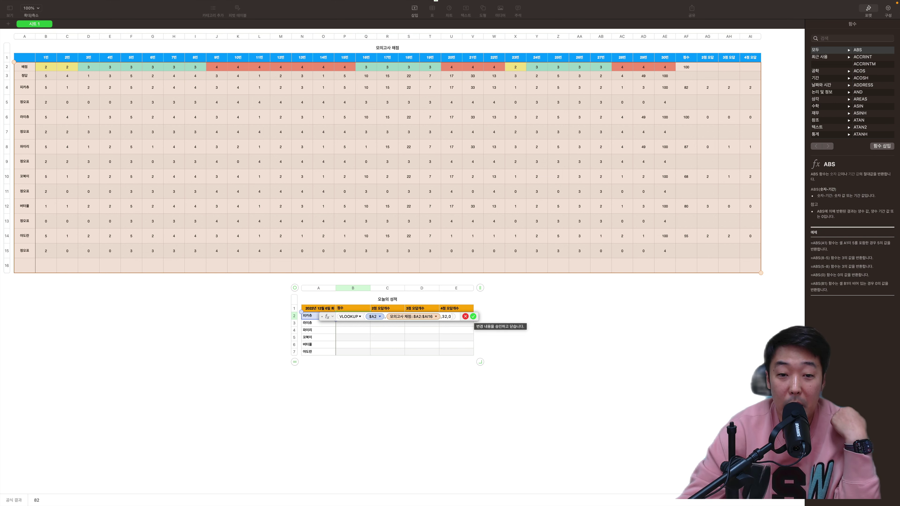
pyautogui.click(473, 316)
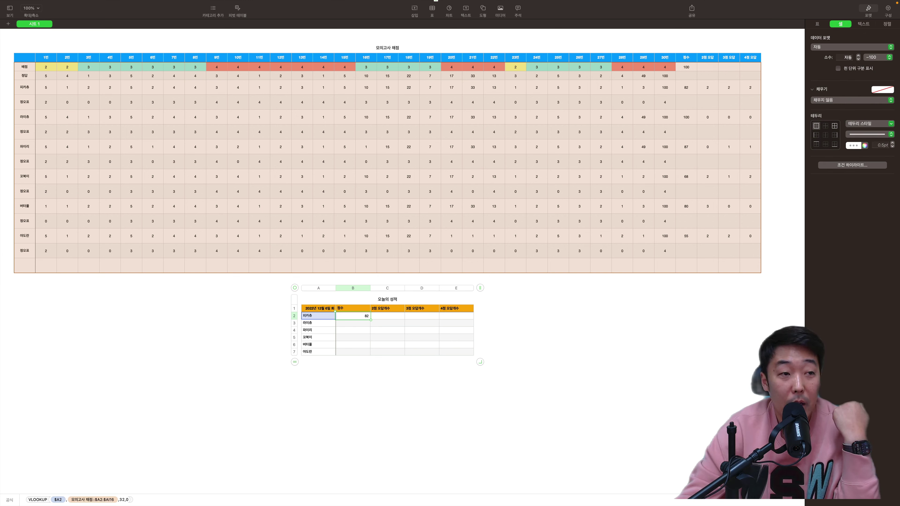
pyautogui.click(521, 333)
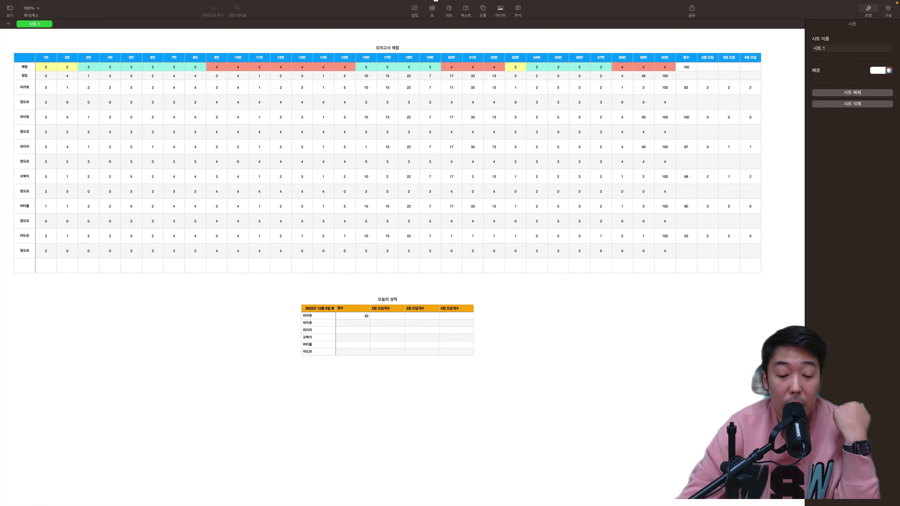
# Step: Test a MATCH formula in cell E3 that looks up 82 in the 피카츄 row of 모의고사 채점 with match type 0, and clear the cell
pyautogui.click(456, 322)
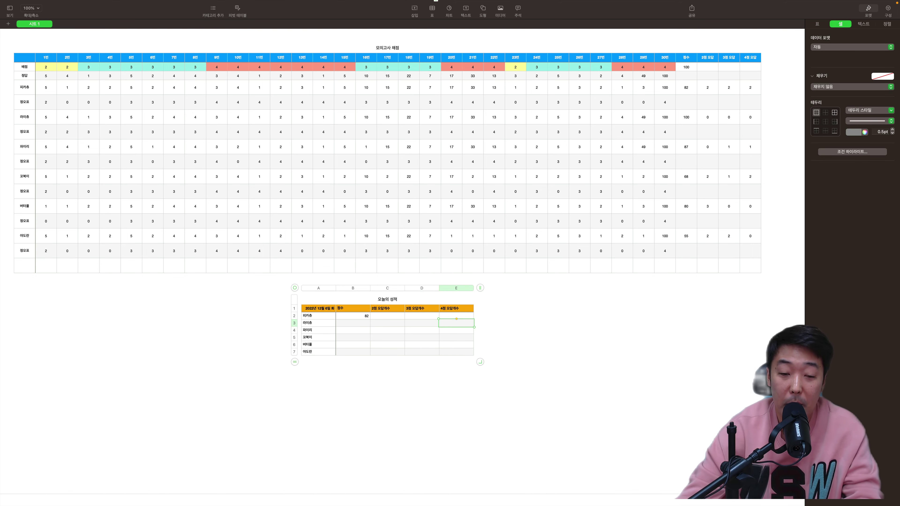
pyautogui.press('=')
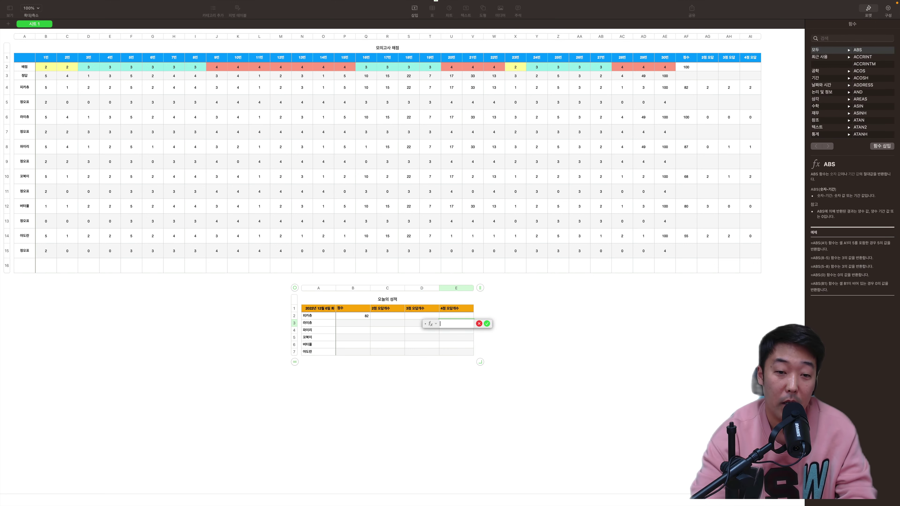
pyautogui.write('M')
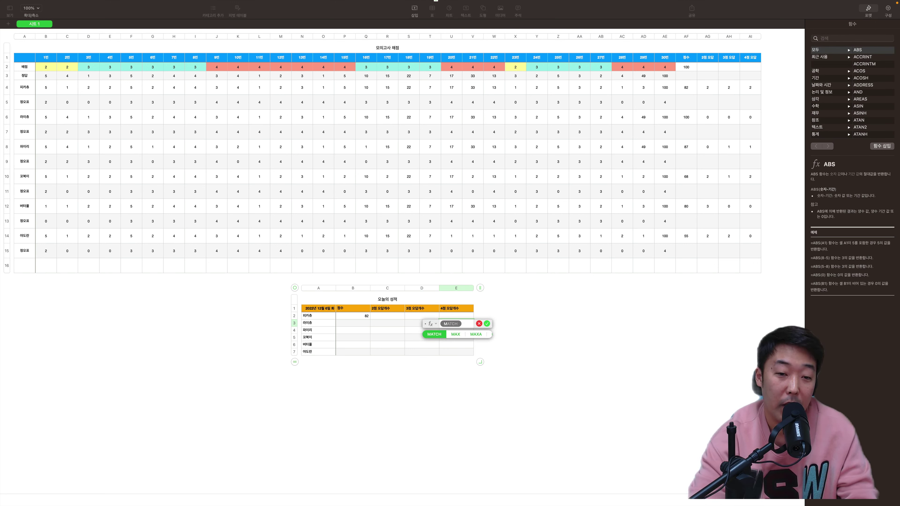
pyautogui.press('Return')
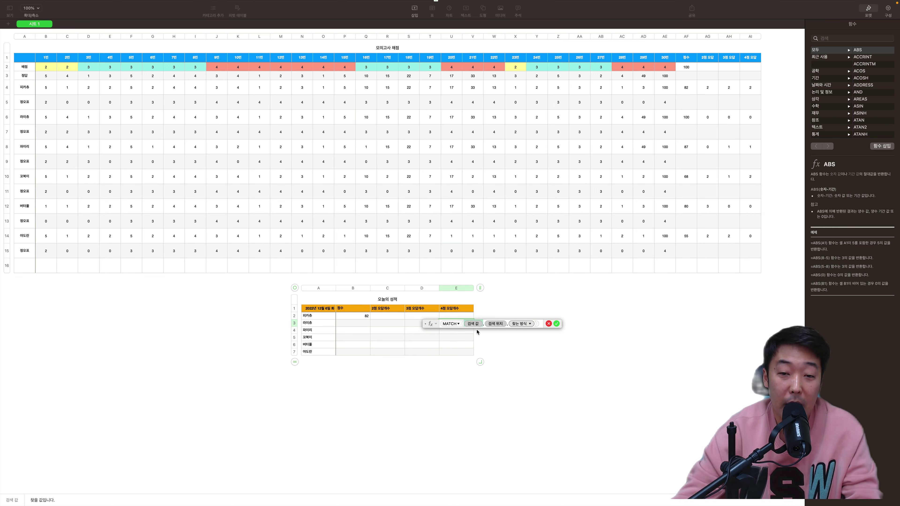
pyautogui.write('B')
pyautogui.write('2')
pyautogui.write(',')
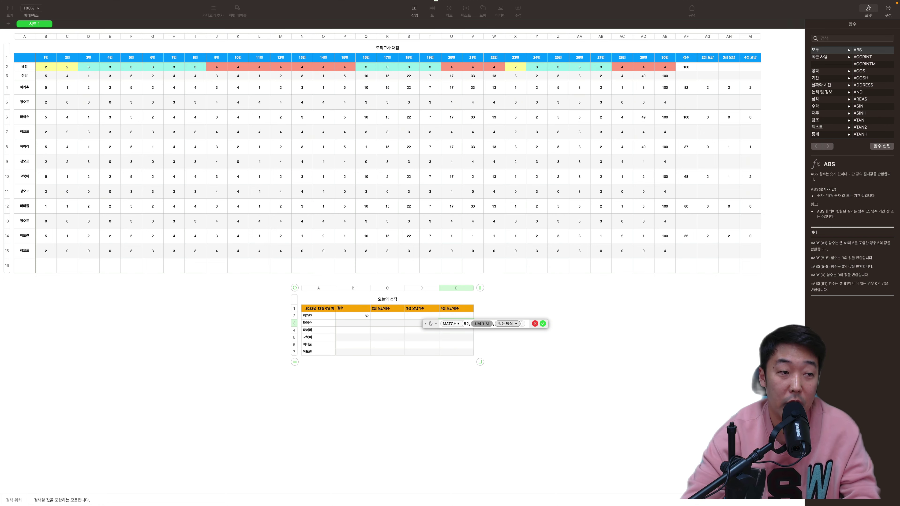
pyautogui.click(7, 87)
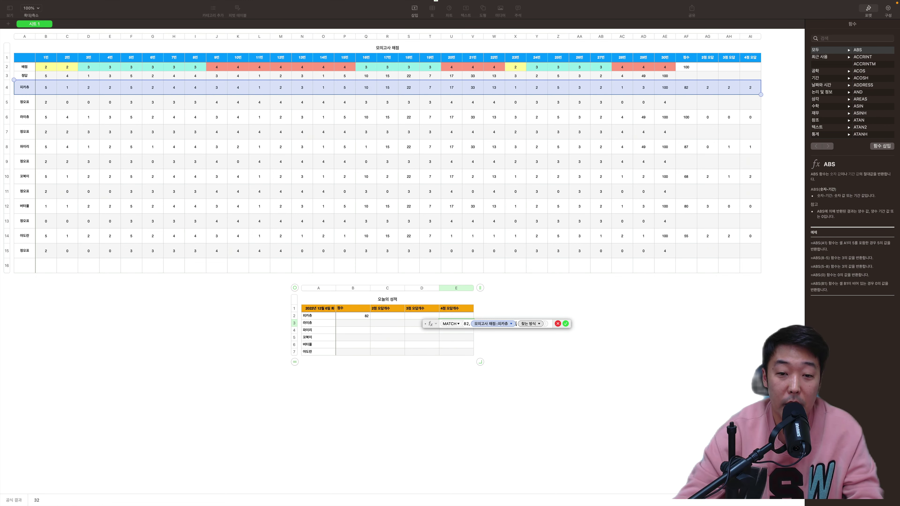
pyautogui.write(',')
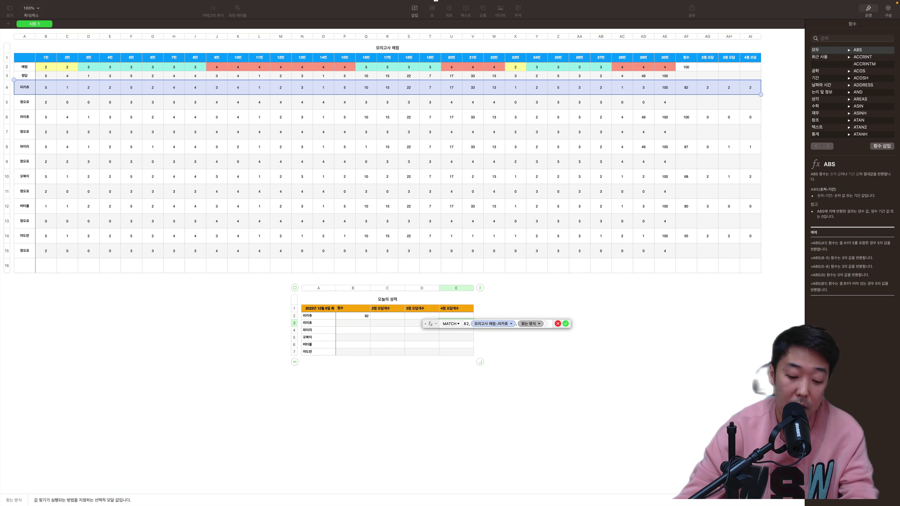
pyautogui.write('0')
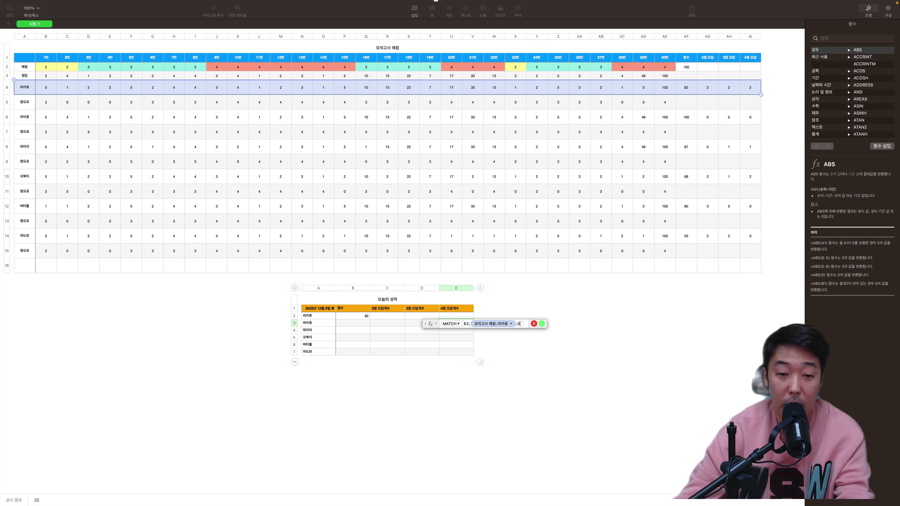
pyautogui.press('Return')
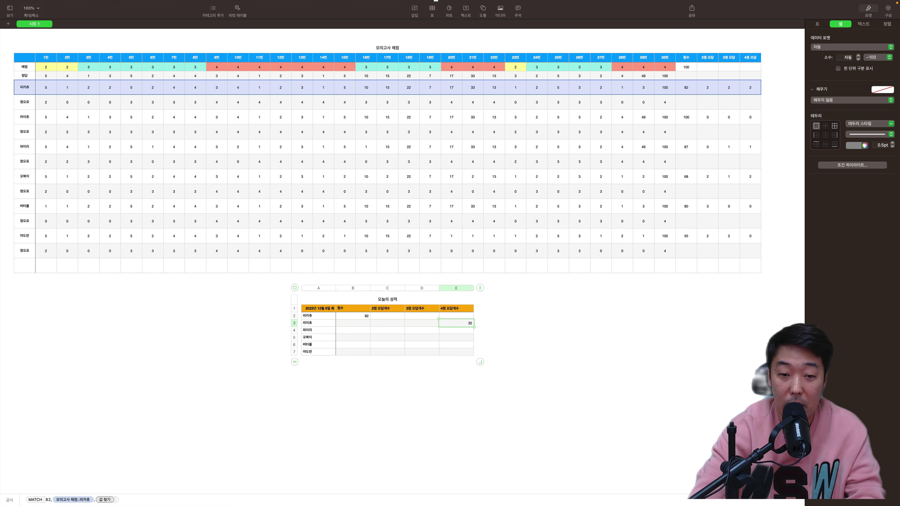
pyautogui.press('BackSpace')
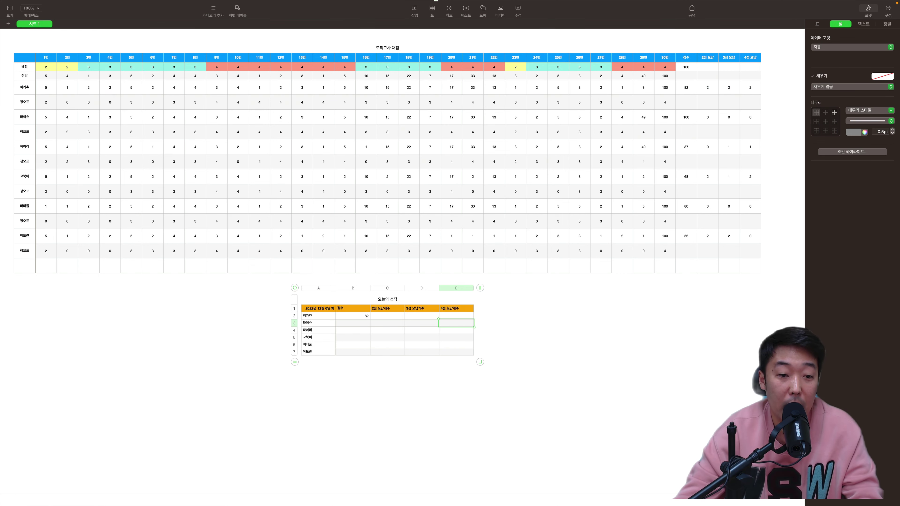
# Step: Fill the B2 formula across to E2 and set the VLOOKUP return column in C2 to 33
pyautogui.click(353, 316)
pyautogui.moveTo(371, 316); pyautogui.dragTo(474, 316)
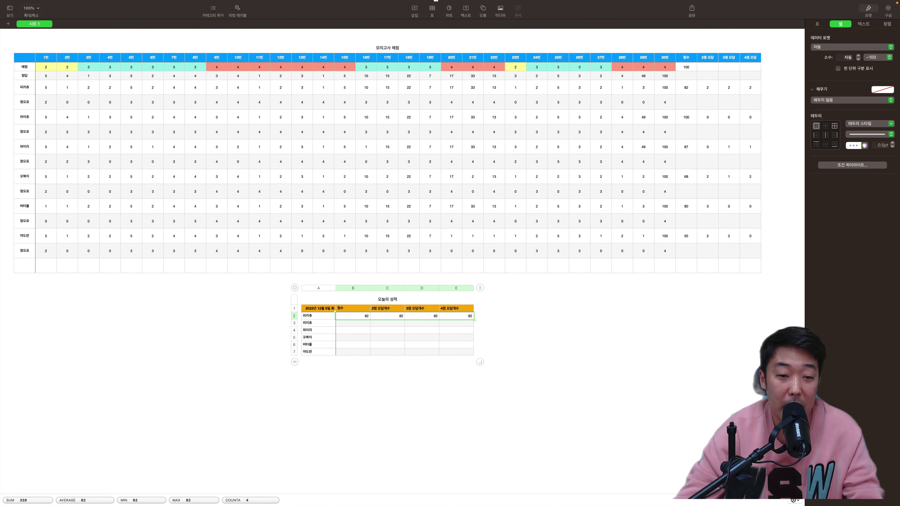
pyautogui.doubleClick(387, 316)
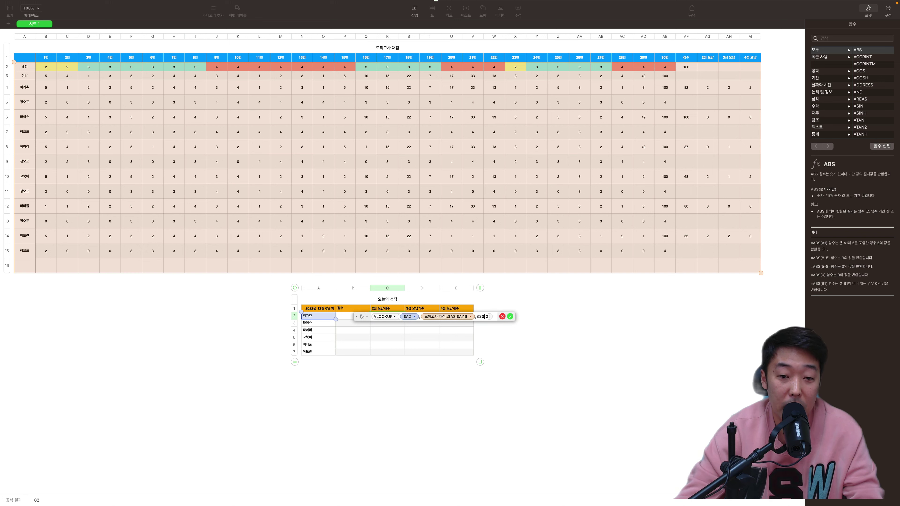
pyautogui.press('BackSpace')
pyautogui.write('3')
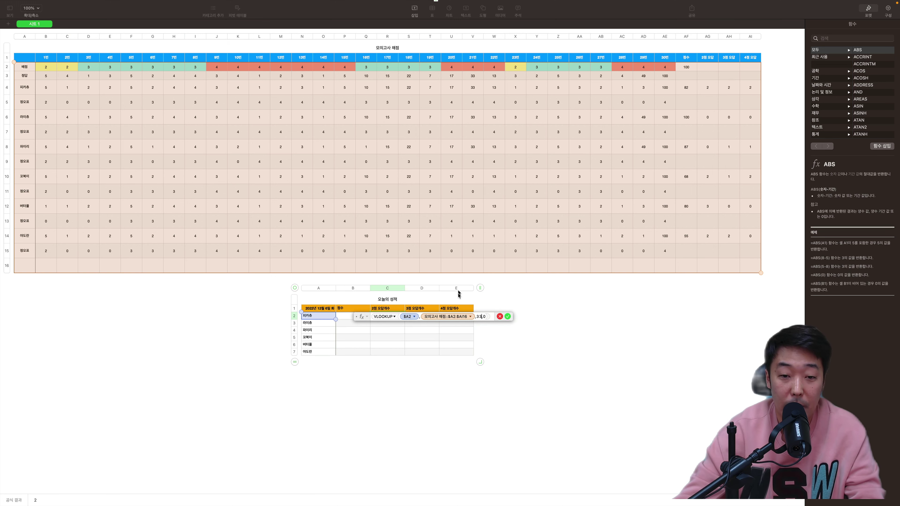
pyautogui.click(507, 316)
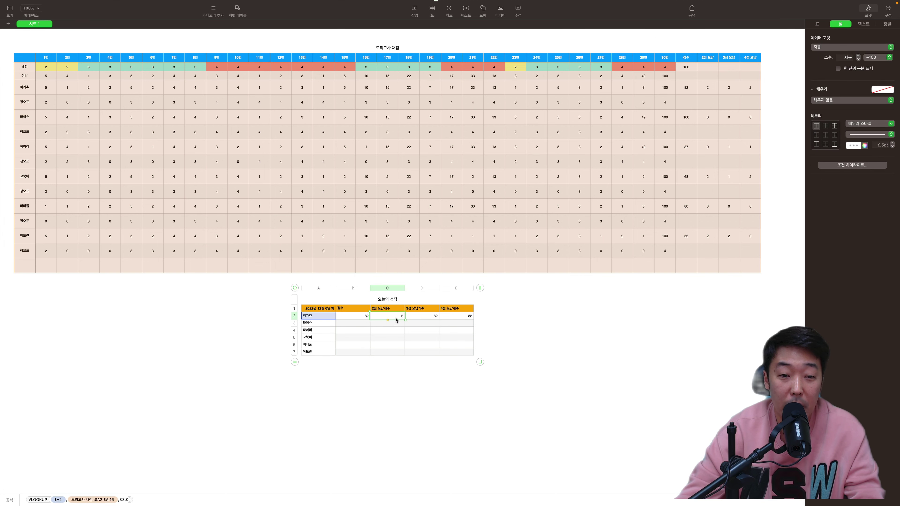
# Step: Set the VLOOKUP return column to 34 in cell D2 and to 35 in cell E2 of 오늘의 성적
pyautogui.doubleClick(428, 319)
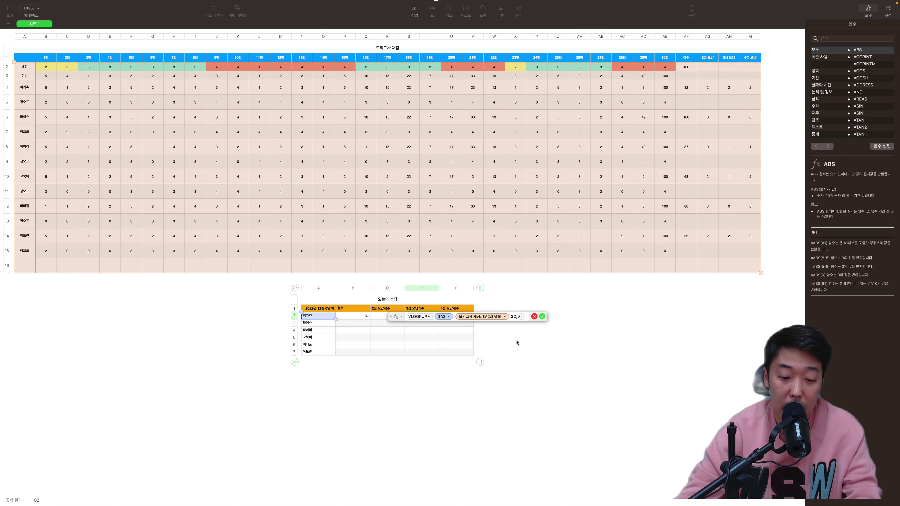
pyautogui.write('4')
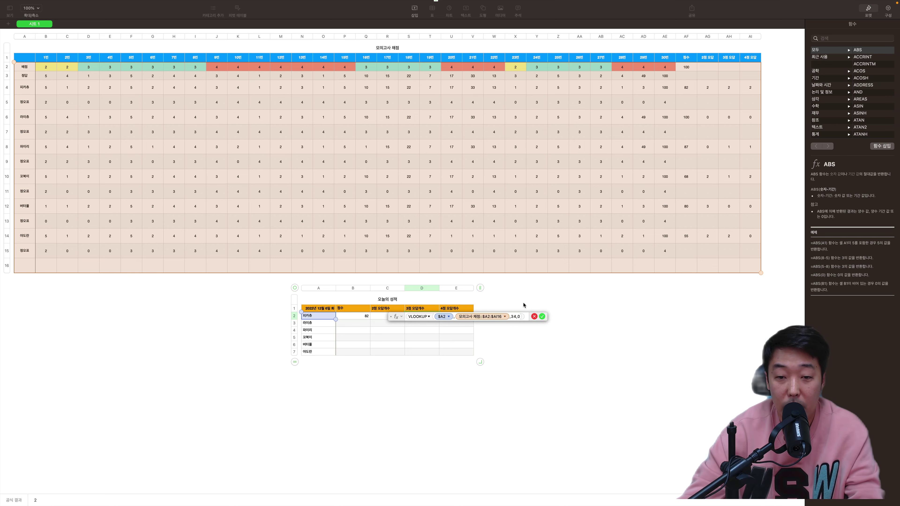
pyautogui.click(542, 316)
pyautogui.doubleClick(463, 318)
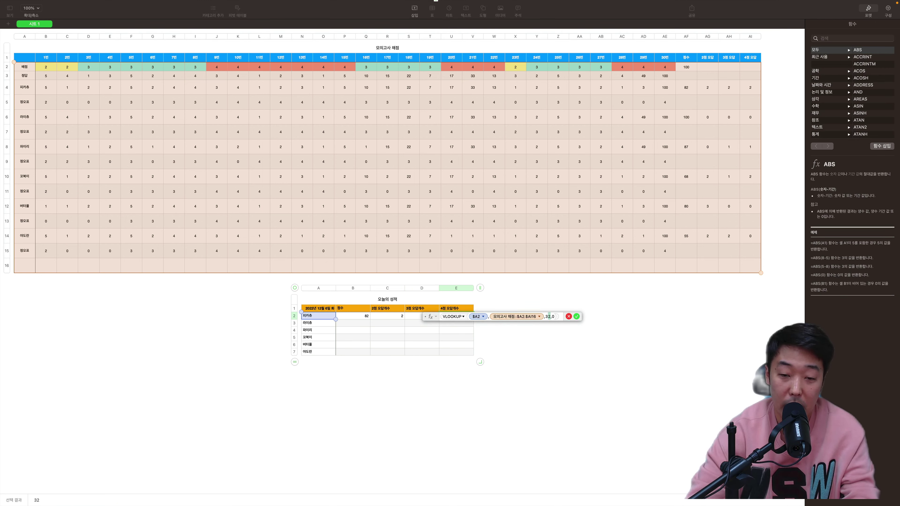
pyautogui.write('5')
pyautogui.press('Return')
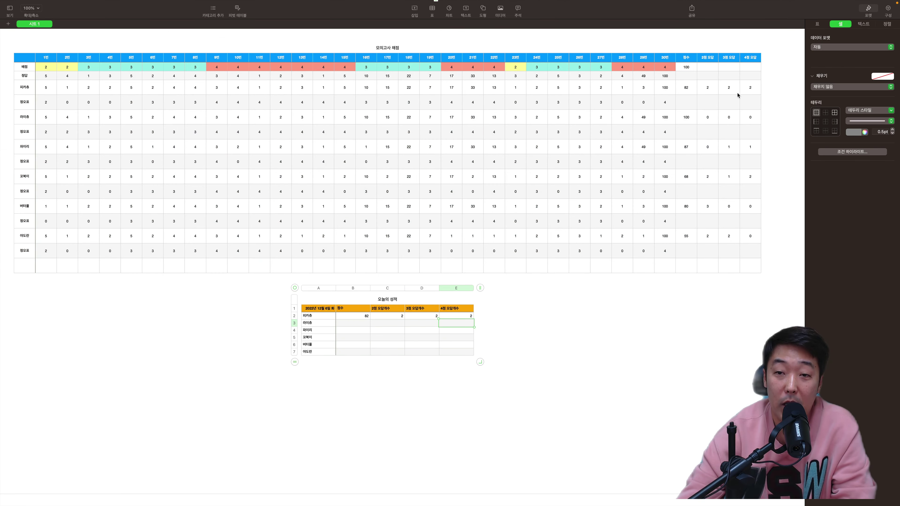
# Step: Fill the formulas in B2:E2 of 오늘의 성적 down through row 7 for all the students
pyautogui.moveTo(364, 317); pyautogui.dragTo(459, 317)
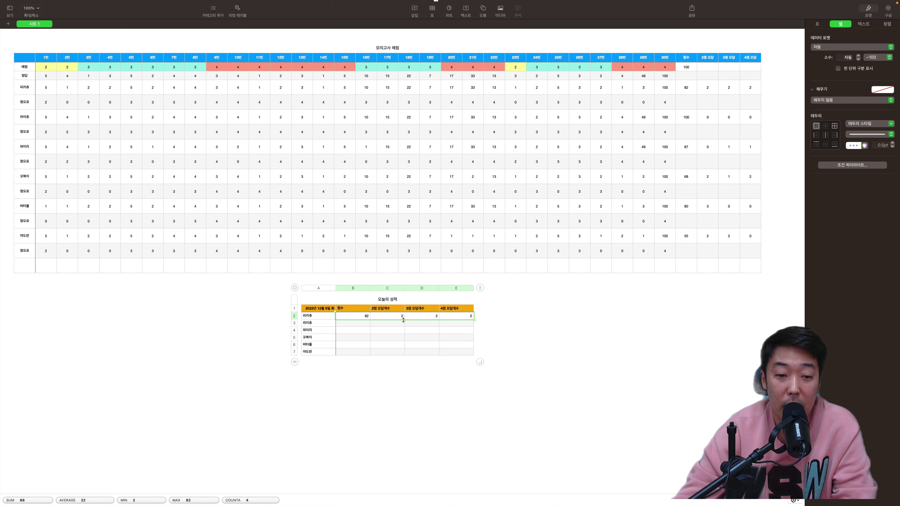
pyautogui.moveTo(405, 320); pyautogui.dragTo(404, 356)
pyautogui.click(397, 375)
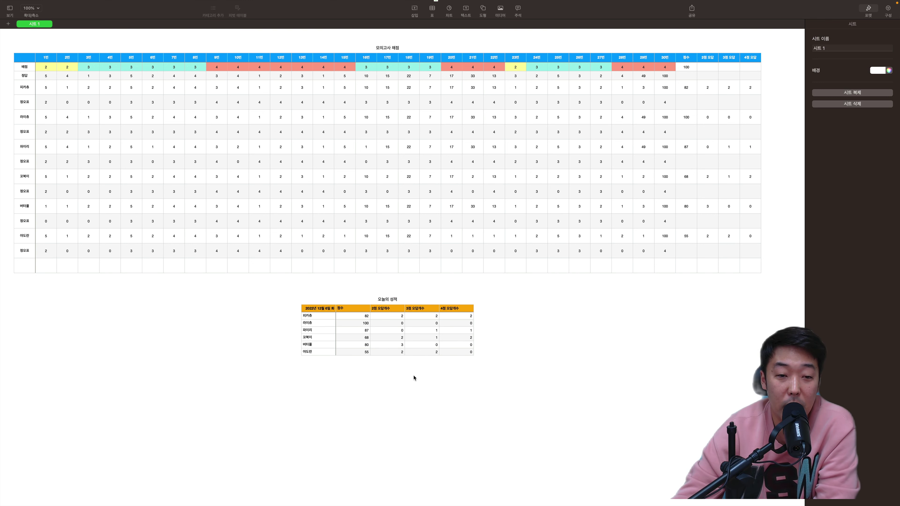
# Step: Sort the 오늘의 성적 table by the 점수 column in descending order
pyautogui.moveTo(287, 295); pyautogui.dragTo(517, 383)
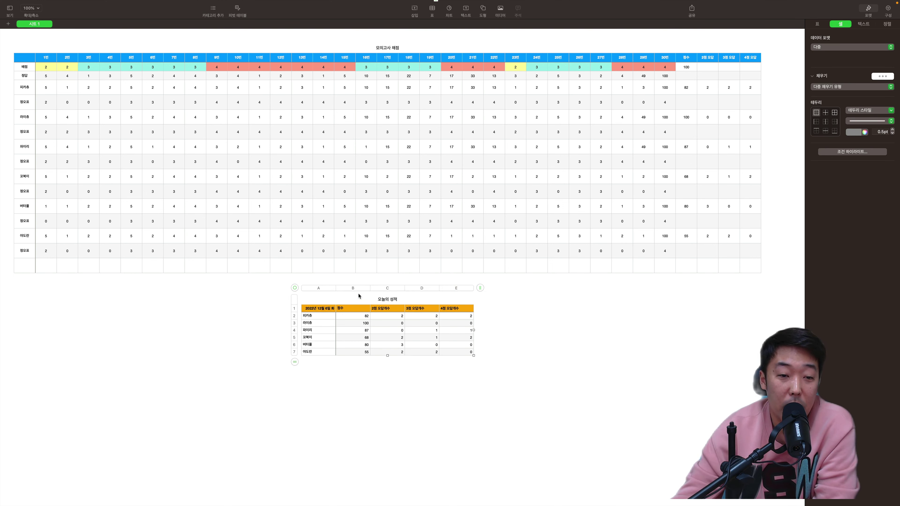
pyautogui.click(367, 288)
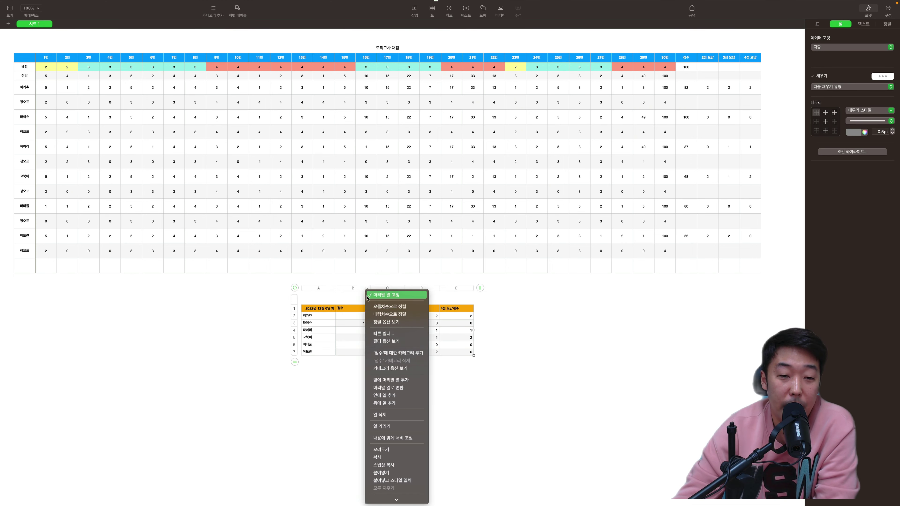
pyautogui.click(378, 315)
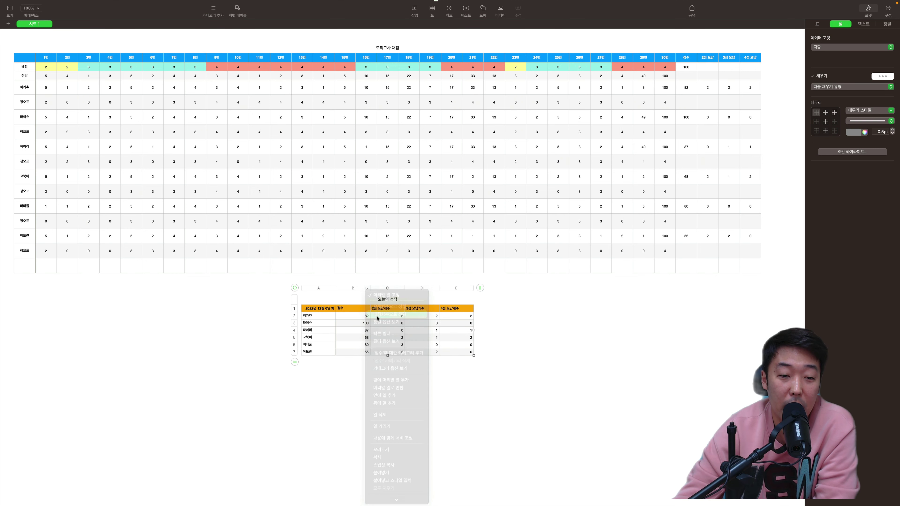
pyautogui.click(357, 375)
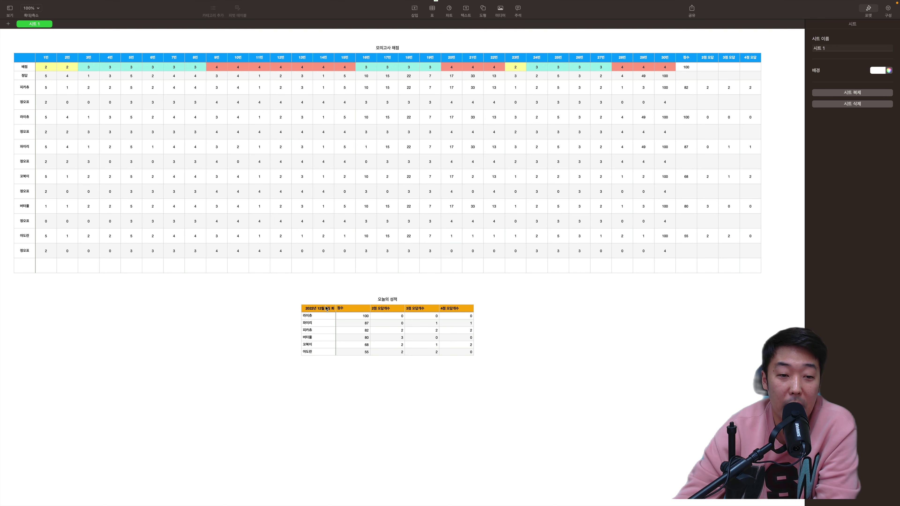
# Step: Insert a 2D column chart based on the whole 오늘의 성적 table
pyautogui.click(353, 310)
pyautogui.click(295, 288)
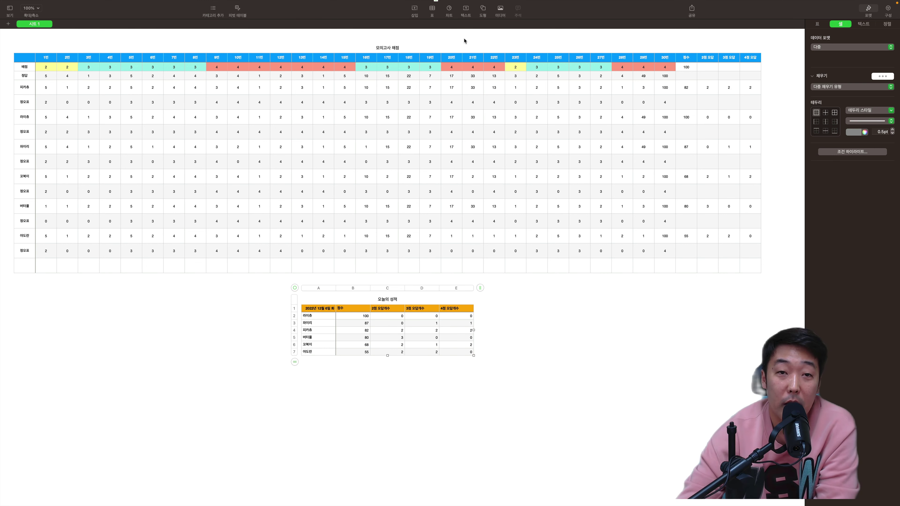
pyautogui.click(449, 8)
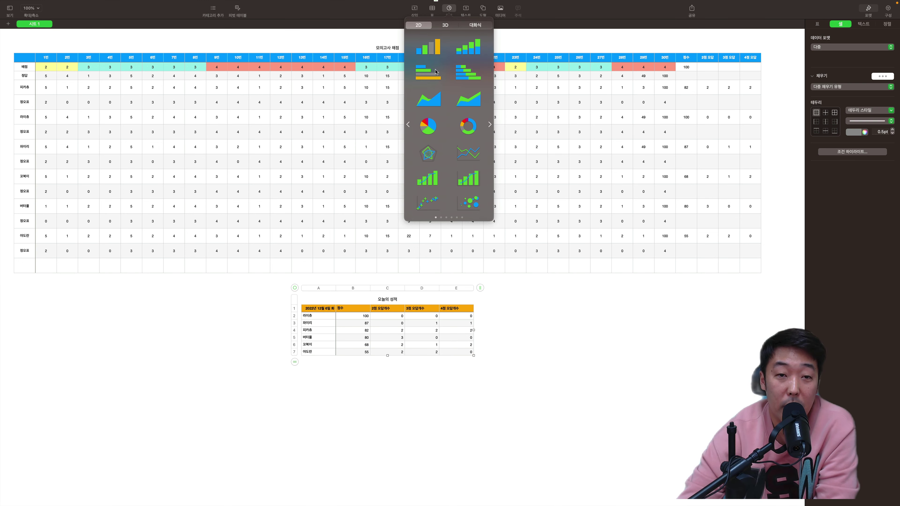
pyautogui.click(432, 50)
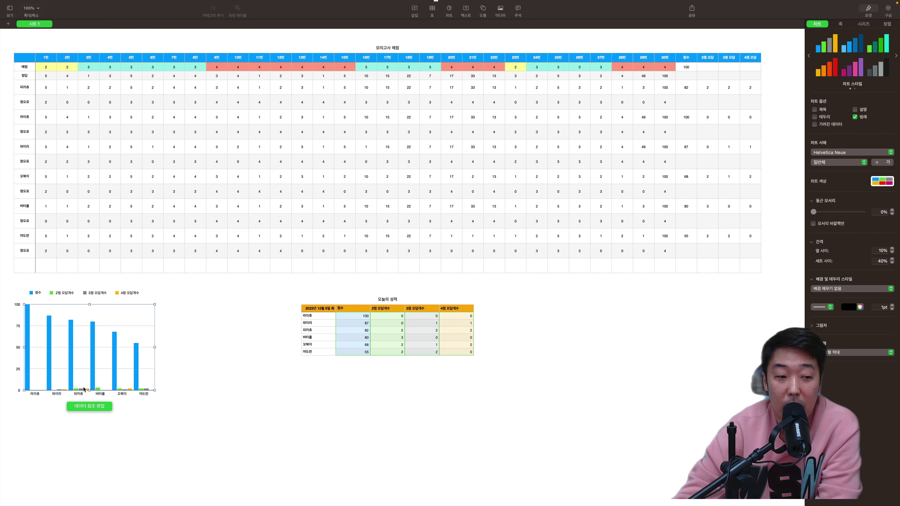
# Step: Move the chart to the empty area right of the 오늘의 성적 table and open its data references for editing
pyautogui.moveTo(84, 388); pyautogui.dragTo(610, 373)
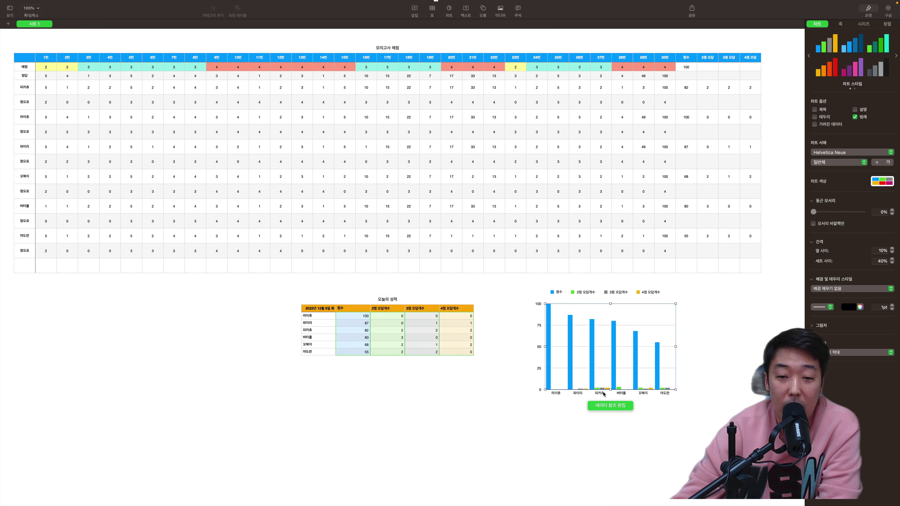
pyautogui.click(606, 406)
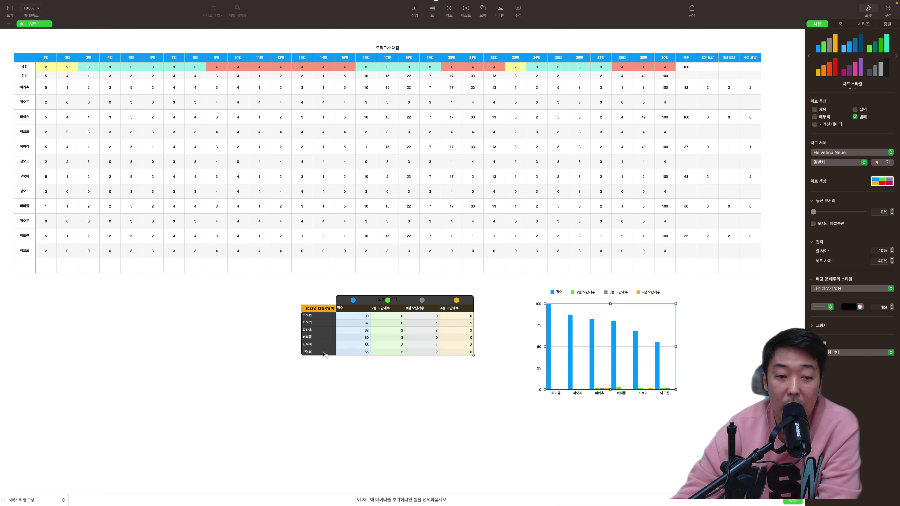
# Step: Try plotting the table rows as the chart's series, and switch back to columns as series
pyautogui.click(354, 301)
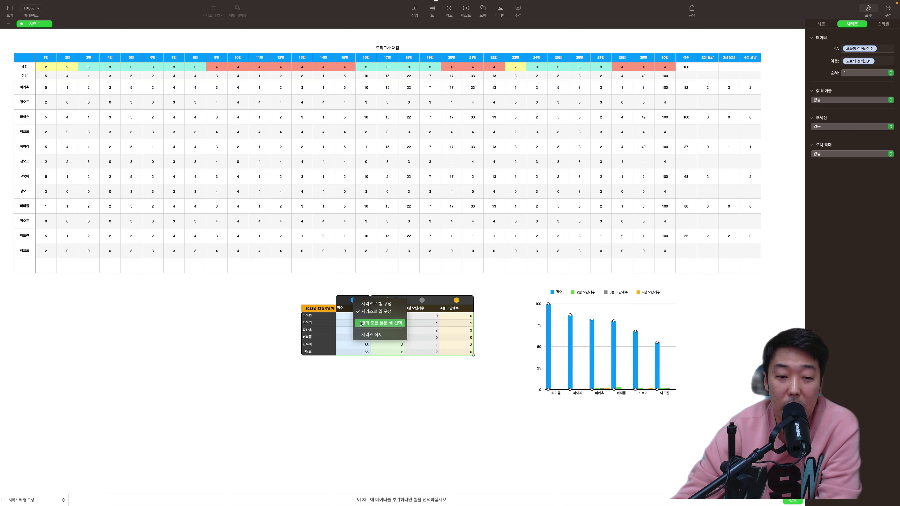
pyautogui.click(377, 303)
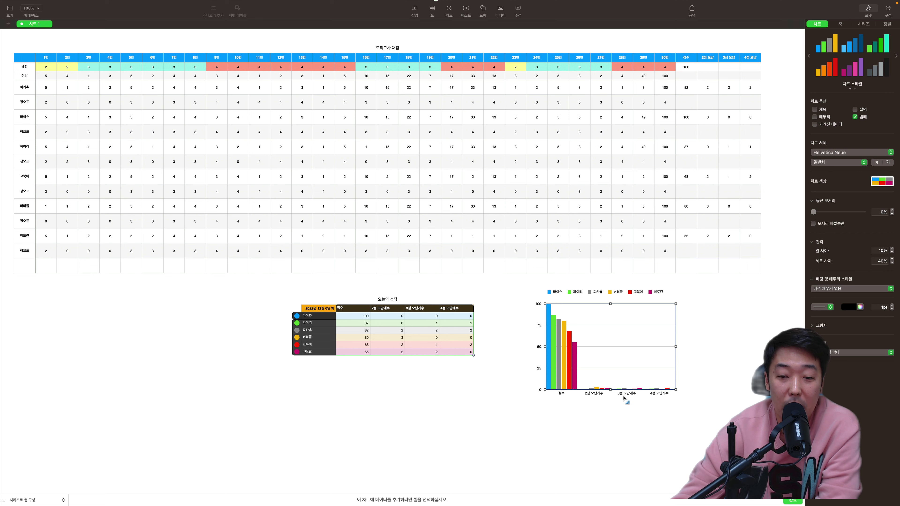
pyautogui.click(318, 320)
pyautogui.click(297, 315)
pyautogui.click(316, 328)
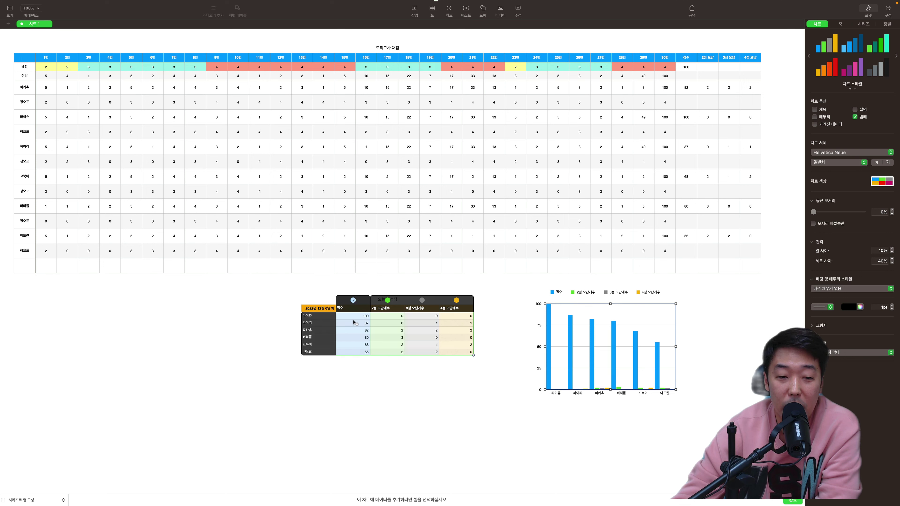
# Step: Delete the 점수 series from the chart, keeping only the wrong-answer count series, and finish editing the data references
pyautogui.click(353, 300)
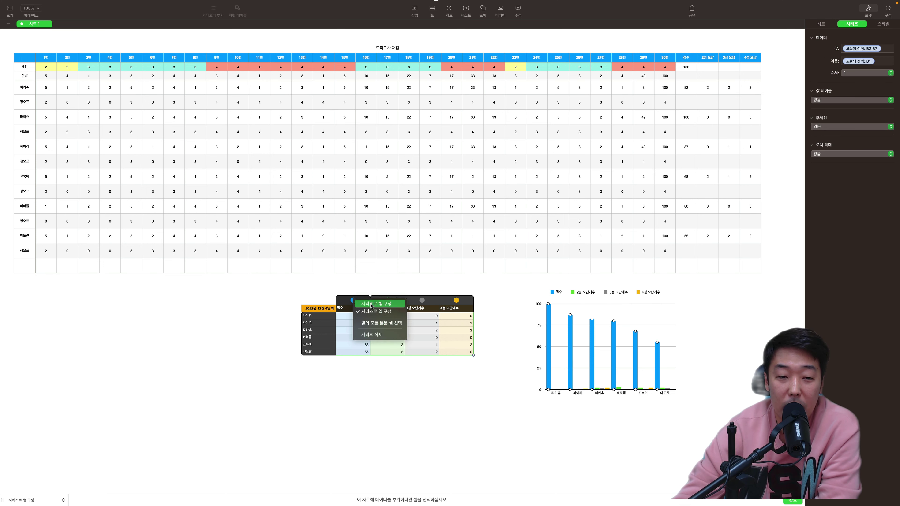
pyautogui.click(371, 335)
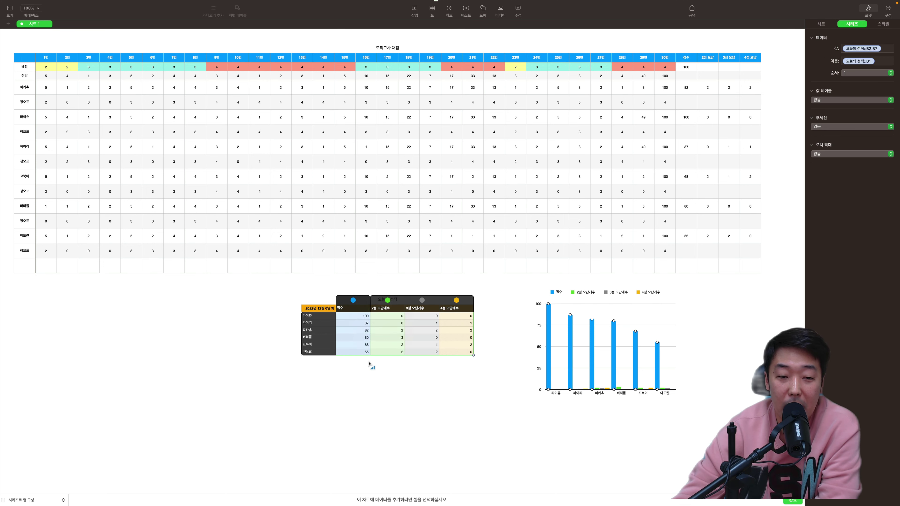
pyautogui.click(369, 369)
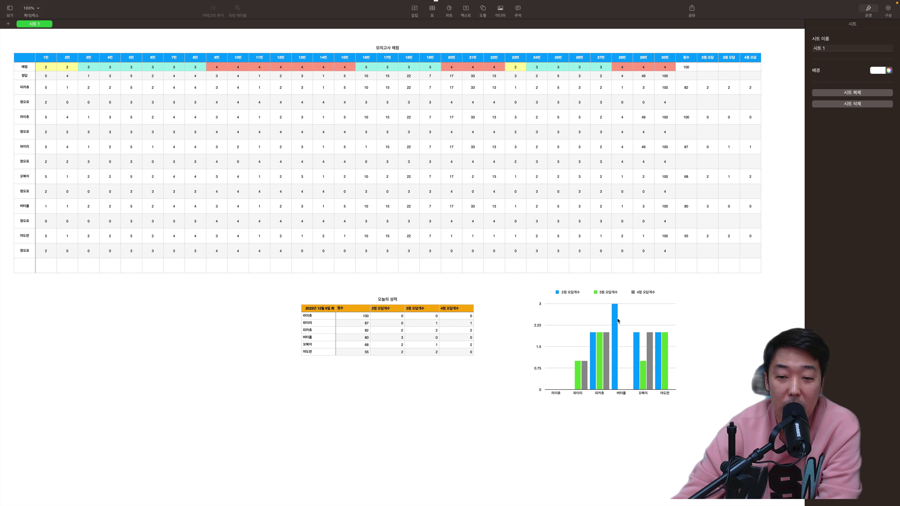
# Step: Fill the 2점 오답개수 bars of the chart with dark red and move the chart slightly closer to the table
pyautogui.click(614, 327)
pyautogui.click(615, 329)
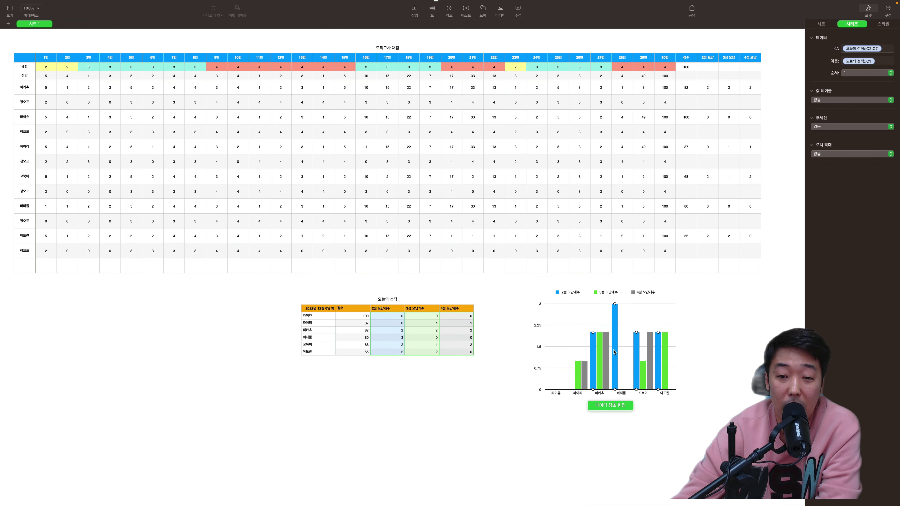
pyautogui.click(883, 24)
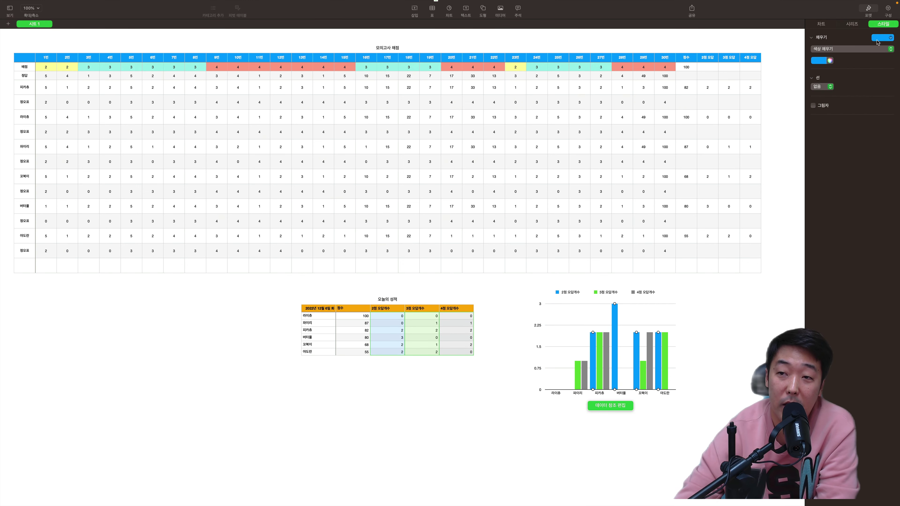
pyautogui.click(829, 60)
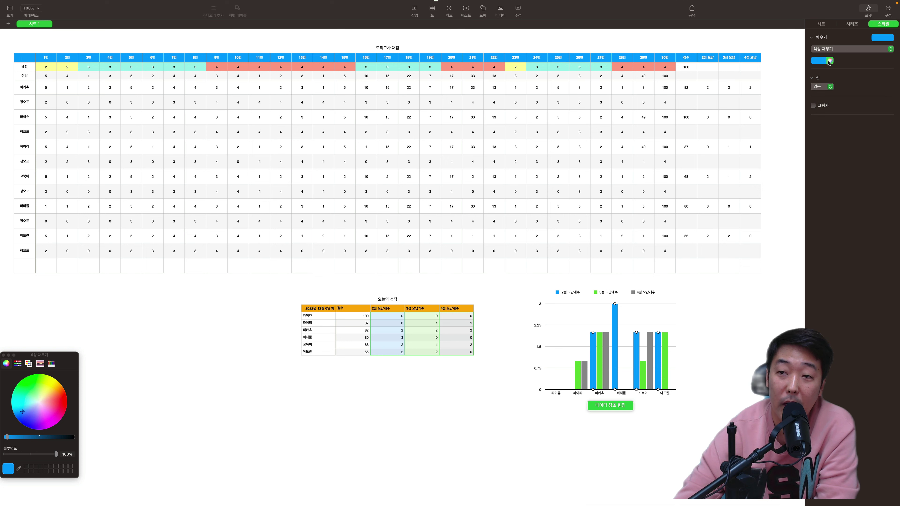
pyautogui.click(819, 60)
pyautogui.click(841, 102)
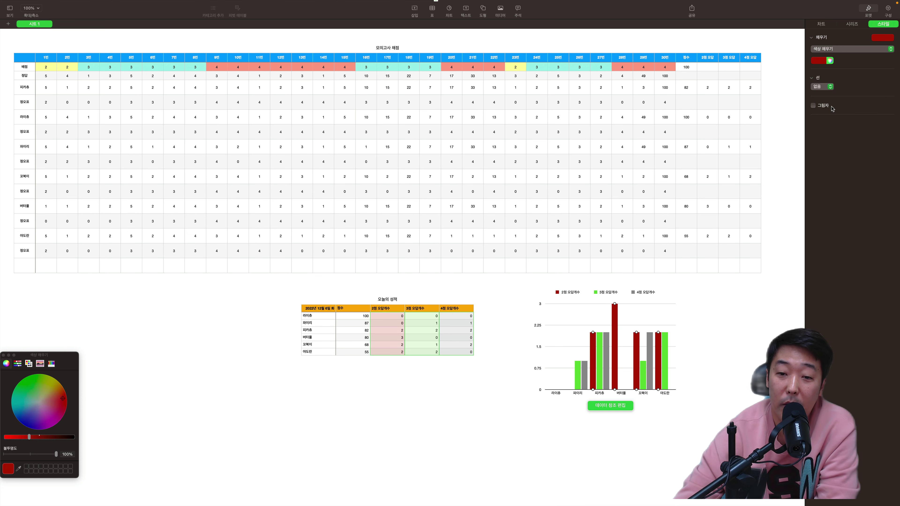
pyautogui.click(4, 354)
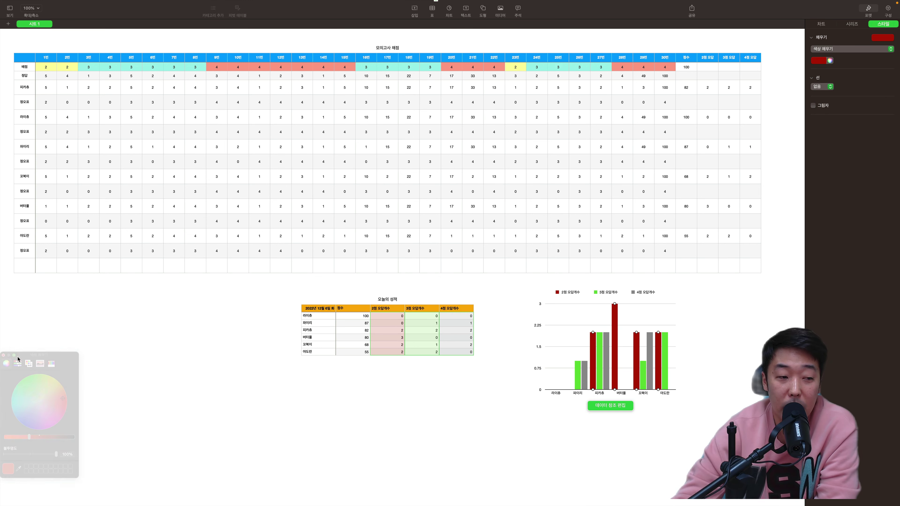
pyautogui.click(684, 426)
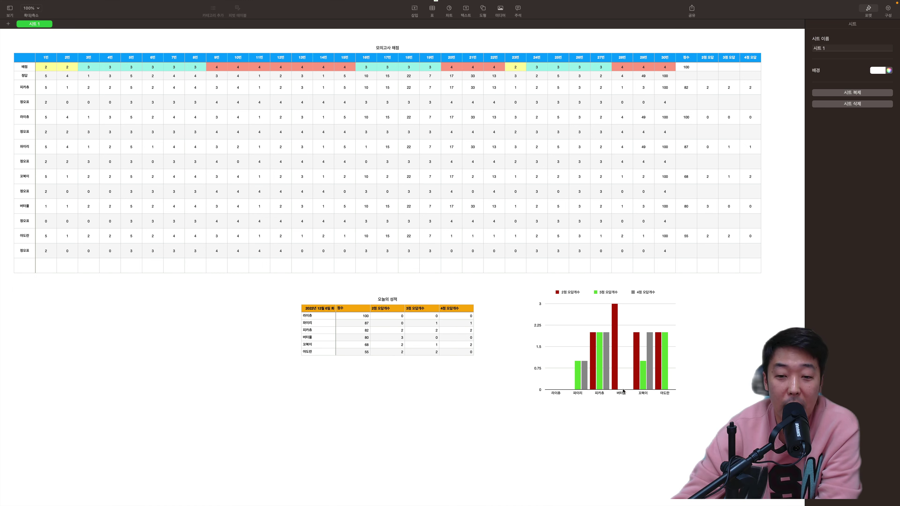
pyautogui.moveTo(570, 321); pyautogui.dragTo(555, 323)
pyautogui.click(470, 404)
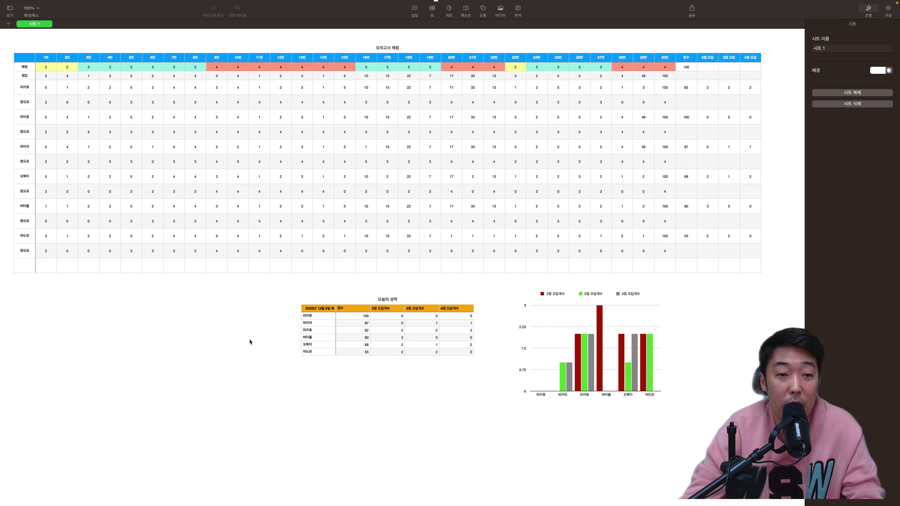
# Step: Add a new sheet and set its blank table to 9 columns
pyautogui.click(8, 24)
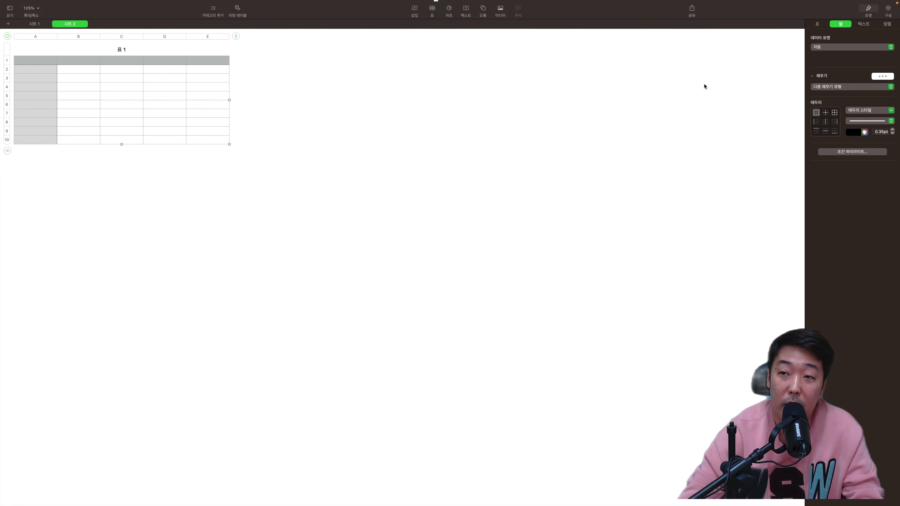
pyautogui.click(818, 24)
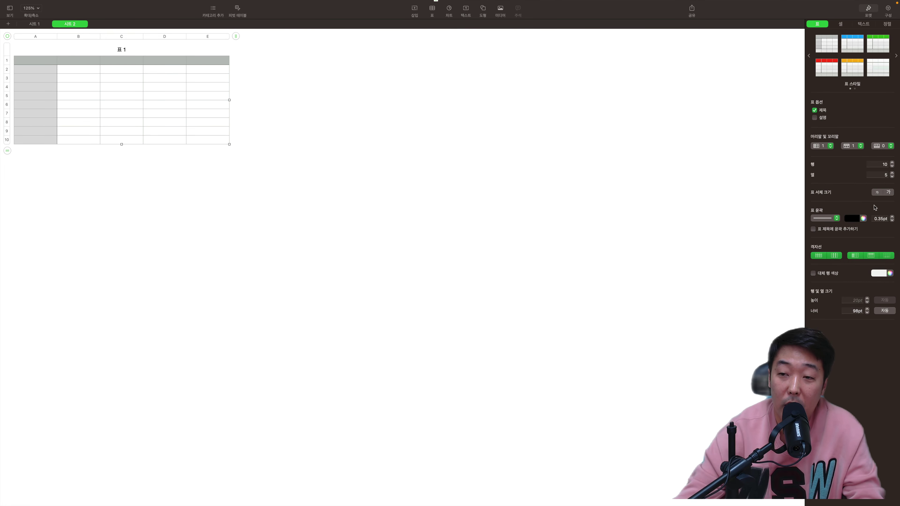
pyautogui.click(892, 173)
pyautogui.click(892, 173)
pyautogui.doubleClick(892, 173)
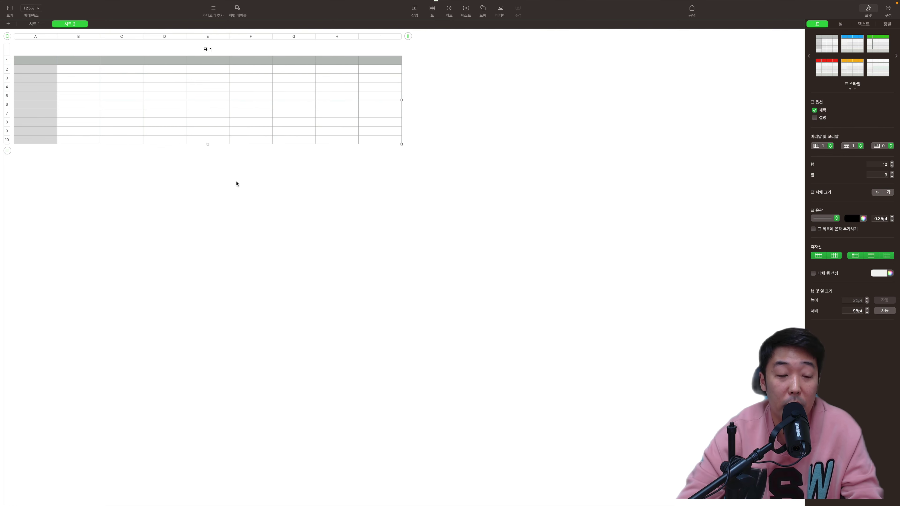
pyautogui.click(253, 182)
# Step: Title the new sheet's table 모의고사 성적 데이터
pyautogui.click(210, 50)
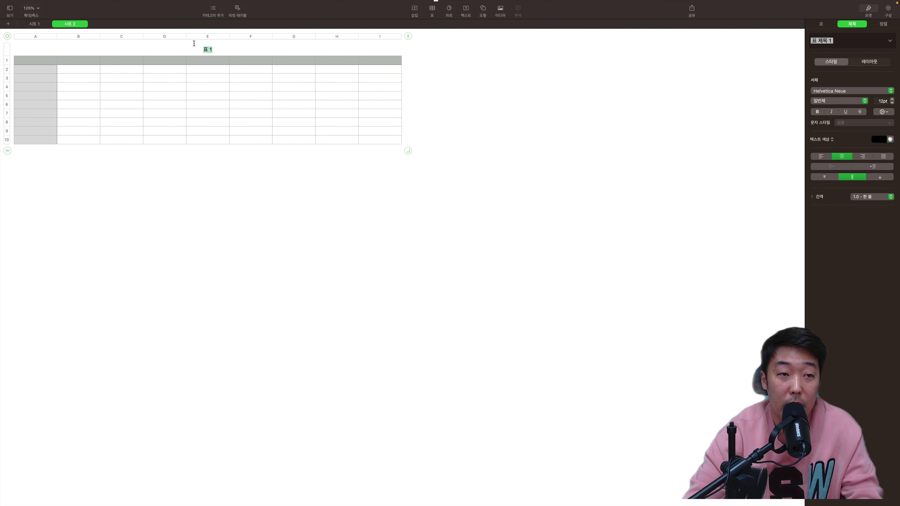
pyautogui.write('t')
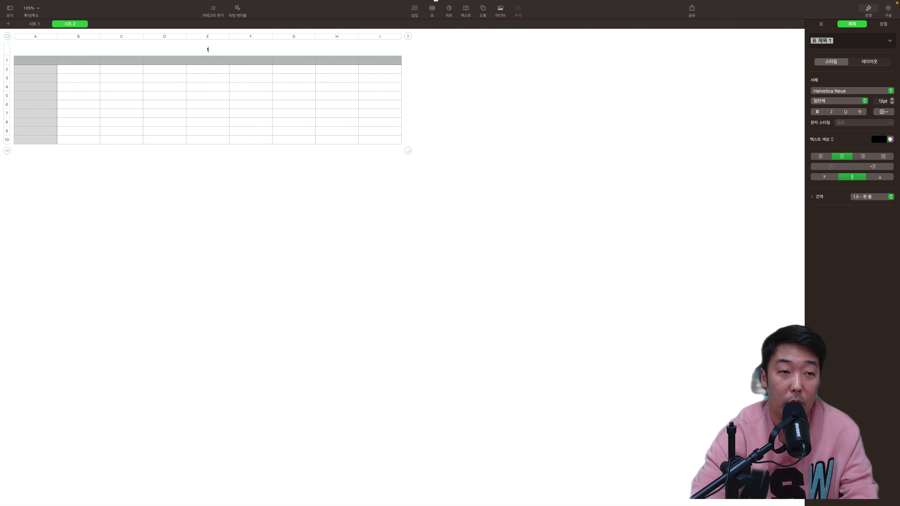
pyautogui.write('jahd')
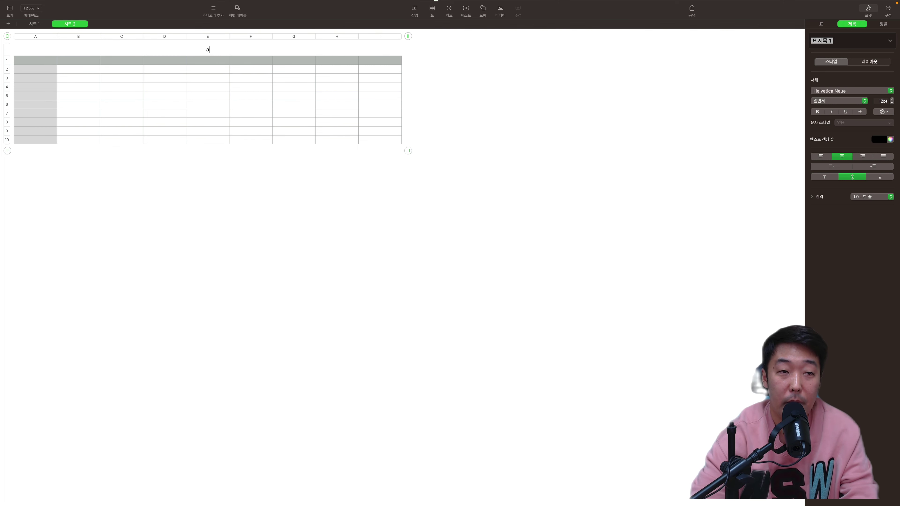
pyautogui.write('고사')
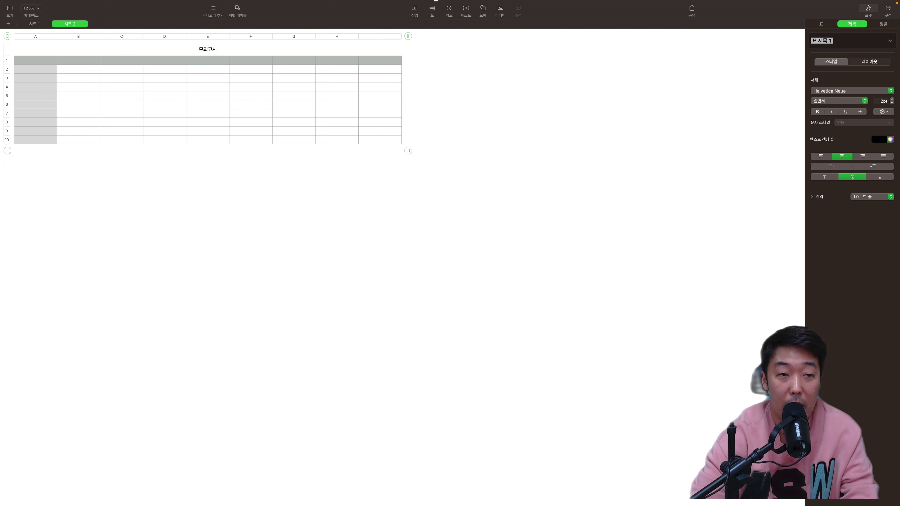
pyautogui.write(' 성적 데이터')
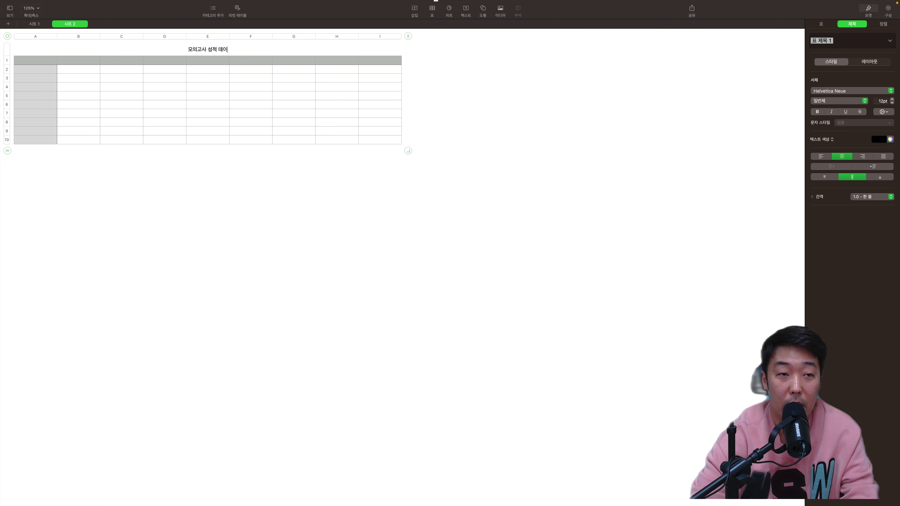
pyautogui.click(70, 62)
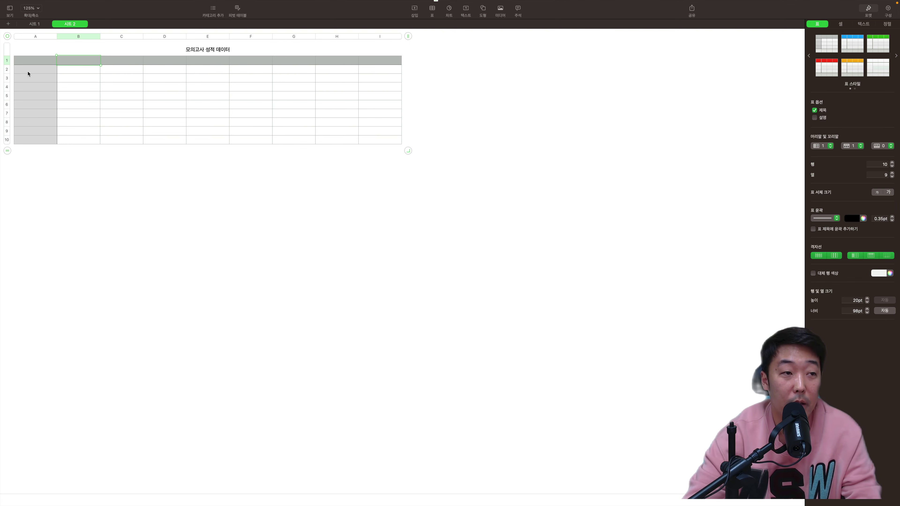
# Step: Format the table's header row as date and time, with the time set to 없음 and the date style 2022-01-05
pyautogui.click(8, 63)
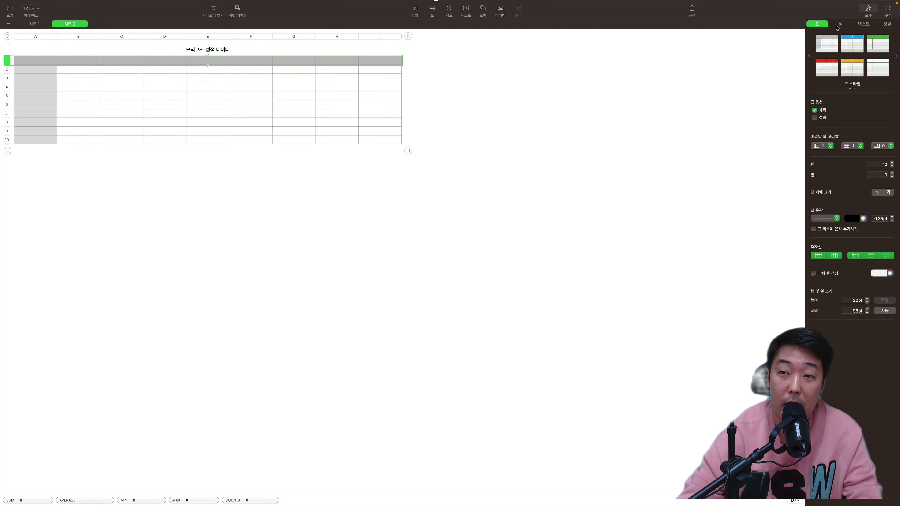
pyautogui.click(840, 25)
pyautogui.click(838, 47)
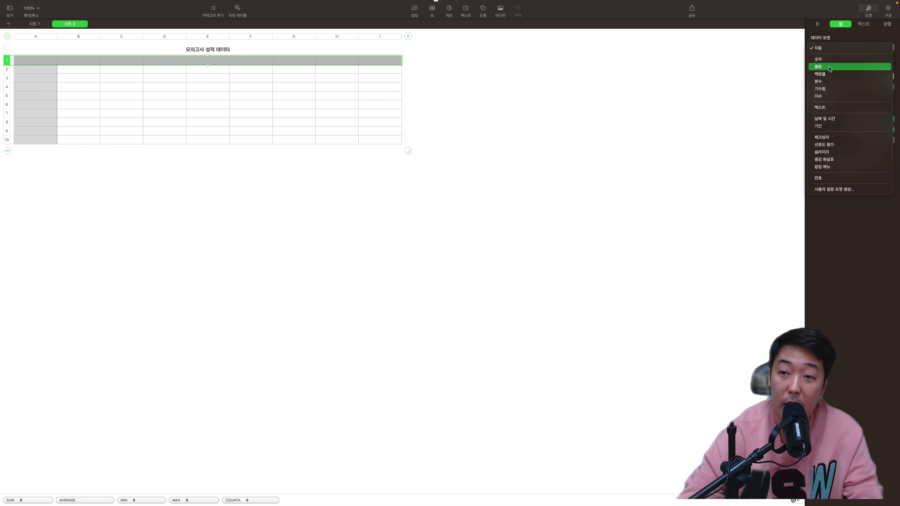
pyautogui.click(832, 119)
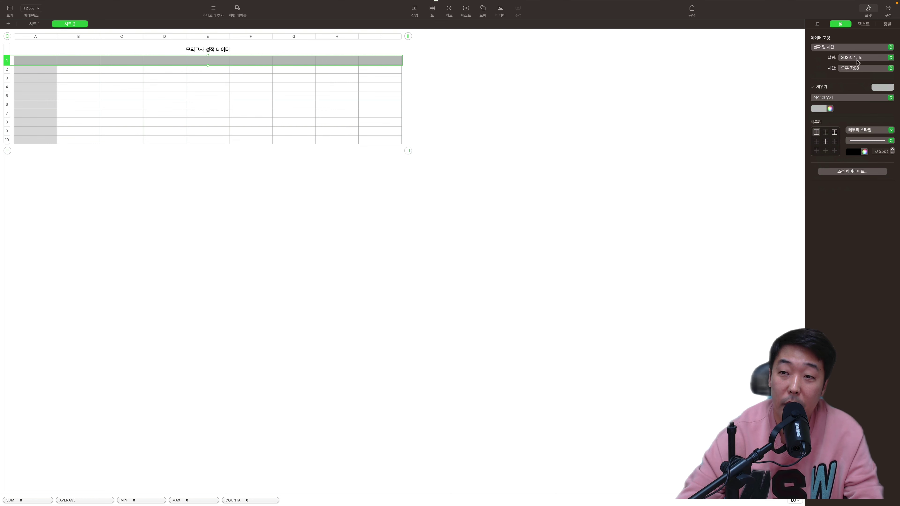
pyautogui.click(856, 66)
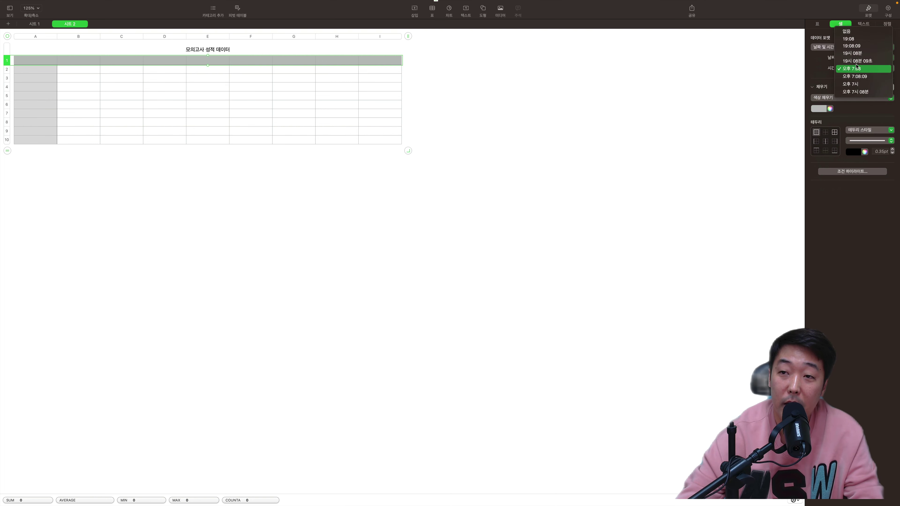
pyautogui.click(858, 31)
pyautogui.click(861, 58)
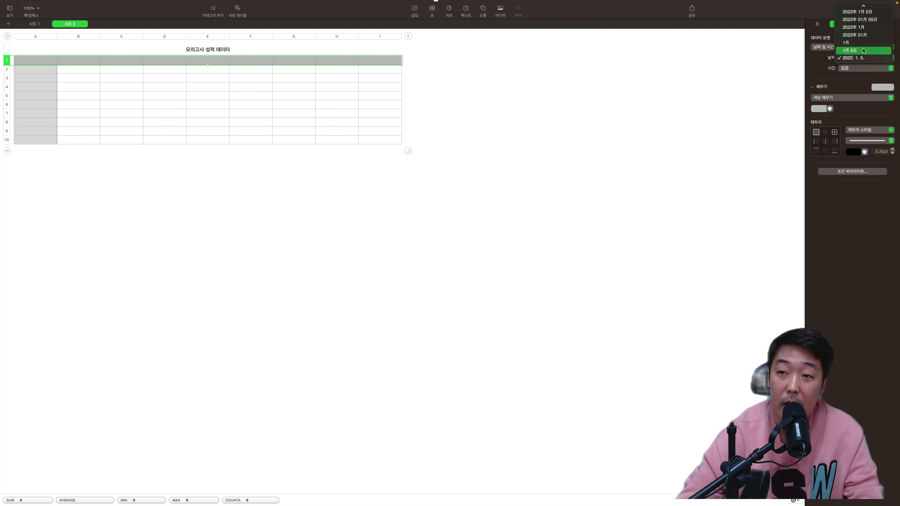
pyautogui.moveTo(867, 7)
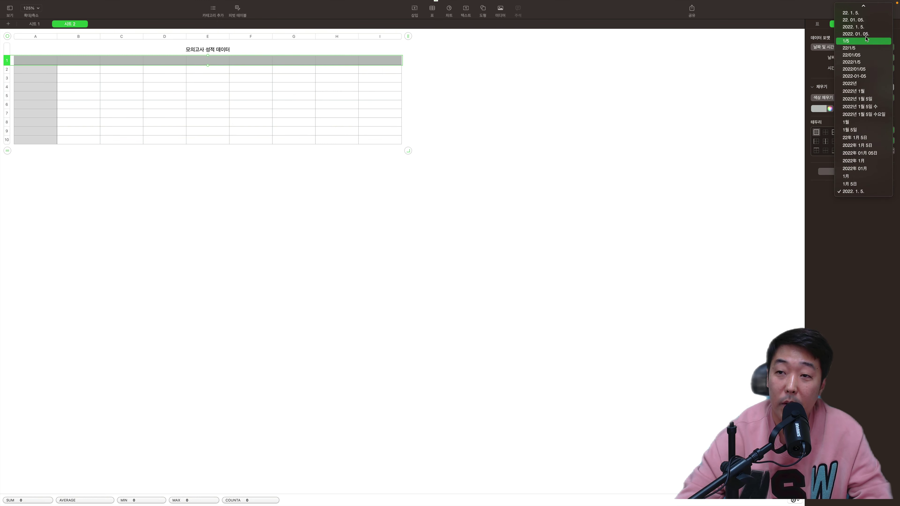
pyautogui.click(863, 78)
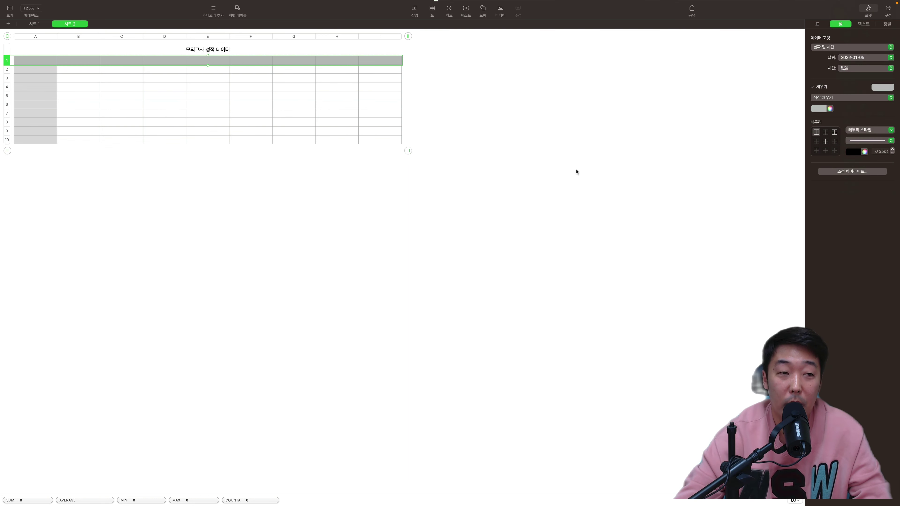
# Step: Enter the date 12/6 as the first column heading in cell B1
pyautogui.click(79, 64)
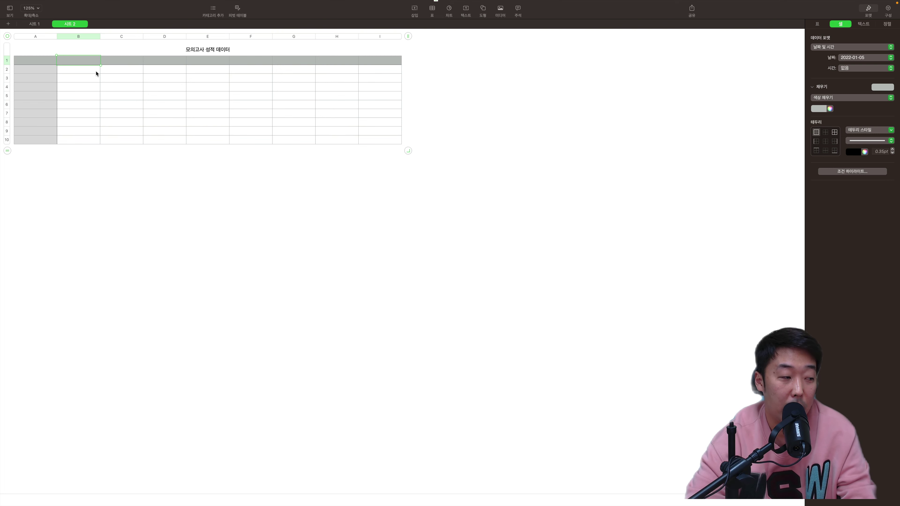
pyautogui.write('12/6')
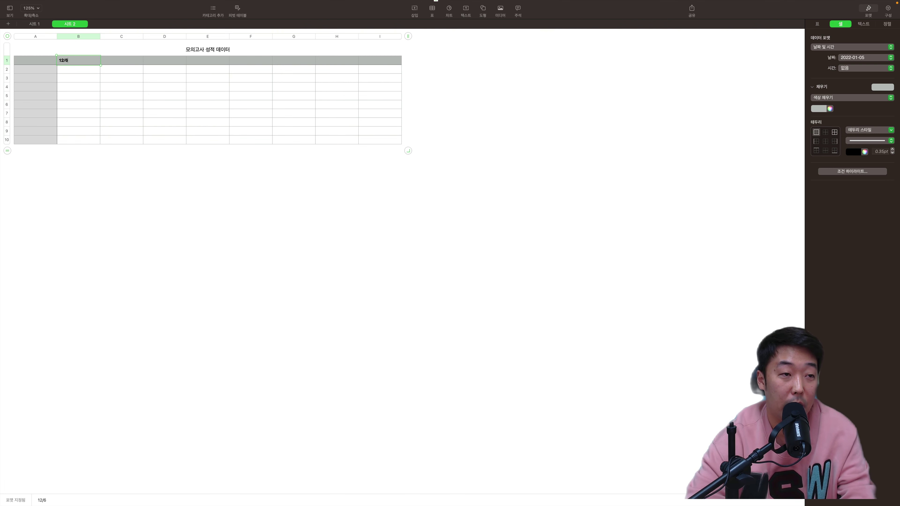
pyautogui.press('Return')
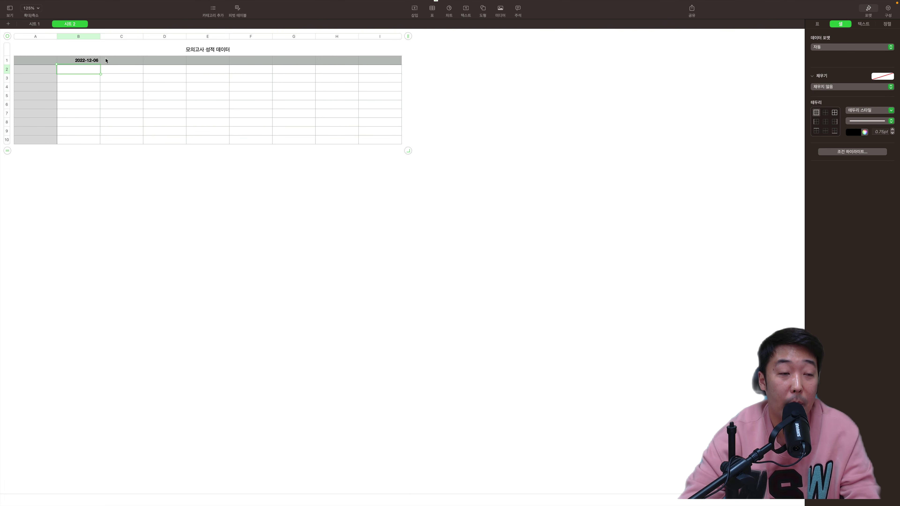
pyautogui.click(81, 62)
pyautogui.click(82, 68)
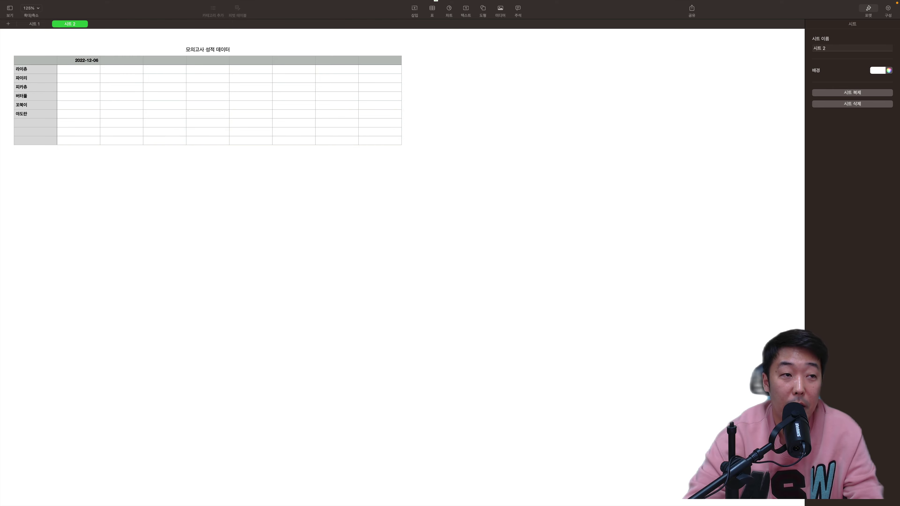
# Step: Try copying the six 점수 cells from 오늘의 성적 on 시트 1 into the 2022-12-06 column, starting at B2
pyautogui.click(35, 23)
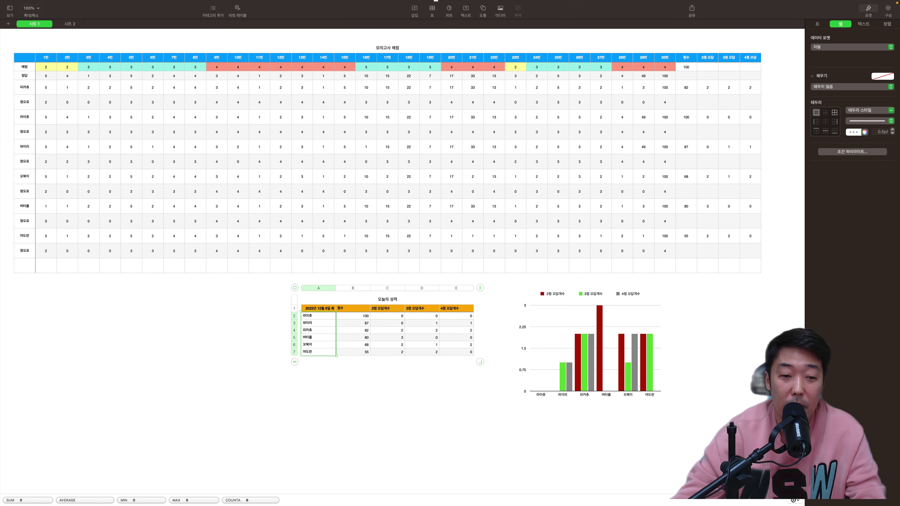
pyautogui.moveTo(353, 316); pyautogui.dragTo(353, 352)
pyautogui.press('super+c')
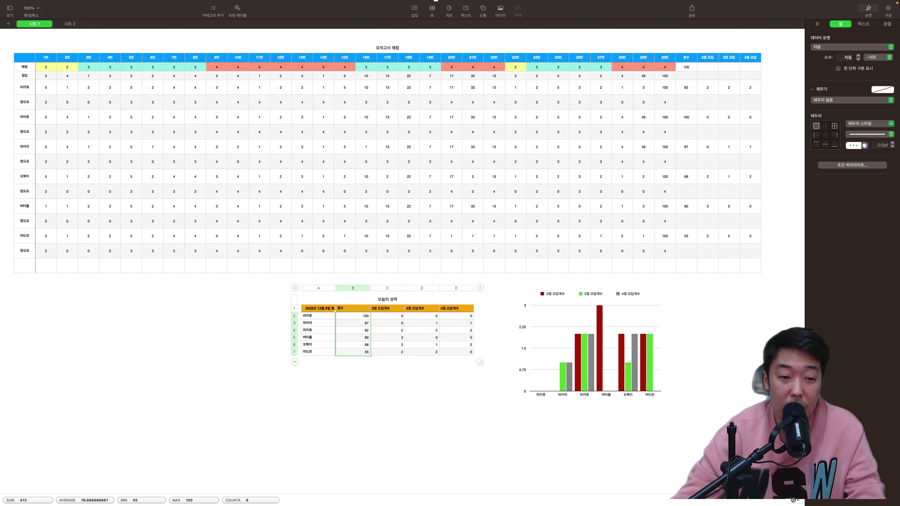
pyautogui.click(70, 23)
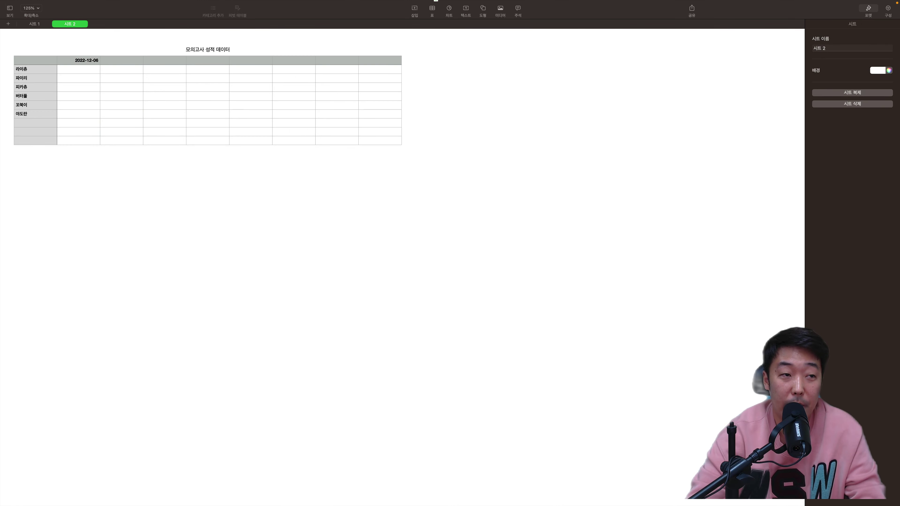
pyautogui.click(78, 69)
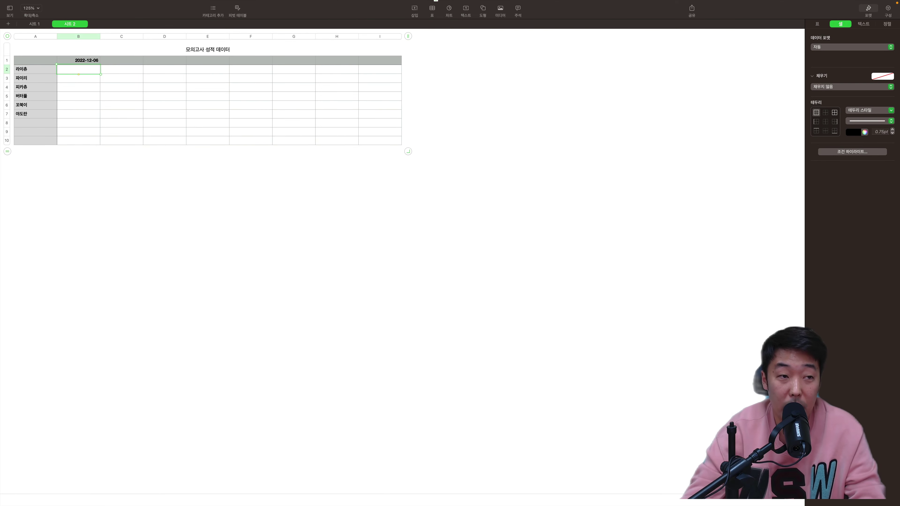
pyautogui.press('super+v')
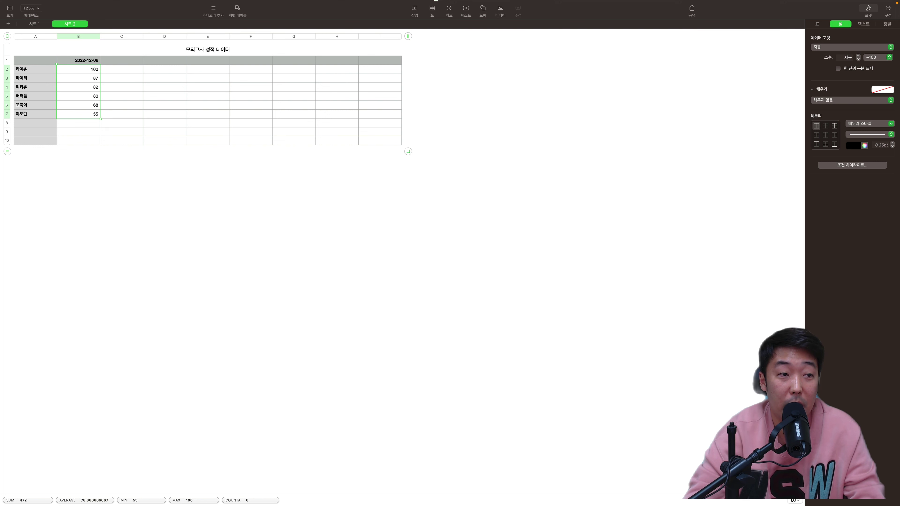
# Step: Clear the pasted score in B2, and undo both the deletion and the paste
pyautogui.click(78, 69)
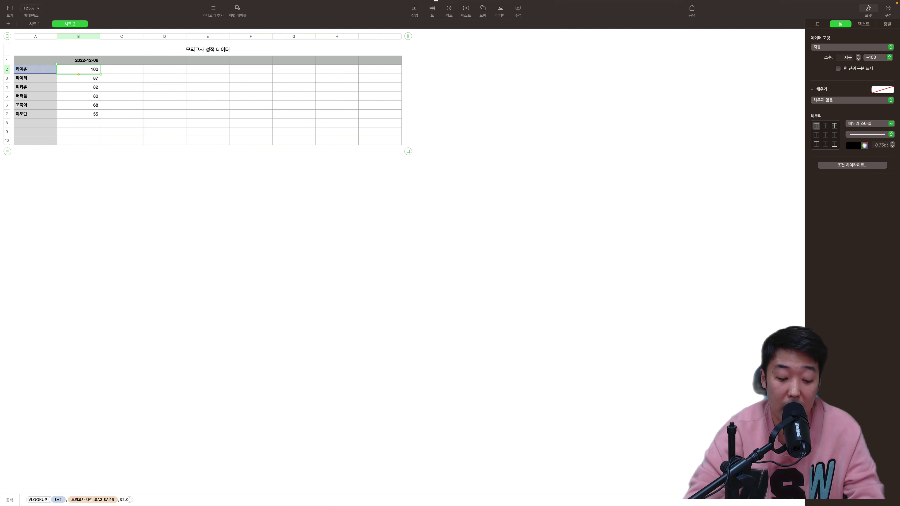
pyautogui.press('BackSpace')
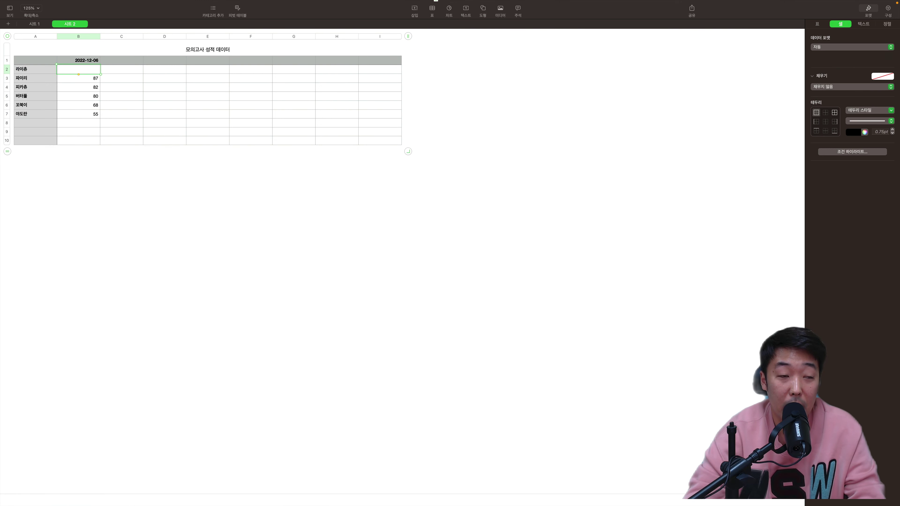
pyautogui.press('super+z')
pyautogui.press('super+z')
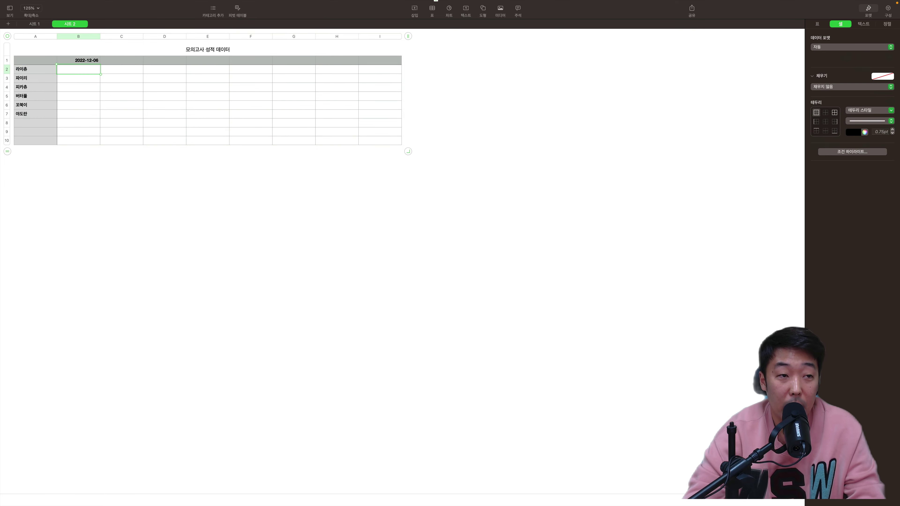
# Step: Copy the 점수 column of 오늘의 성적 again and paste the scores under 2022-12-06 in 모의고사 성적 데이터 on 시트 2
pyautogui.click(35, 24)
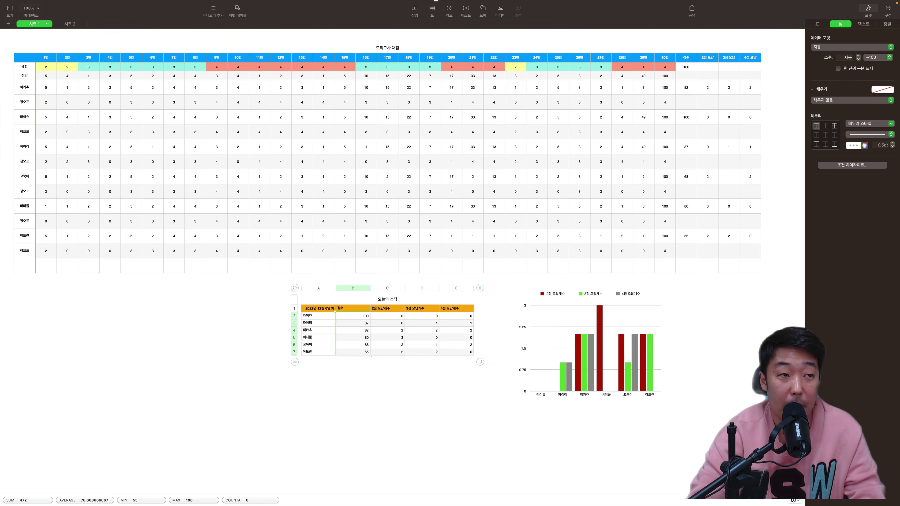
pyautogui.click(241, 330)
pyautogui.moveTo(353, 316); pyautogui.dragTo(354, 352)
pyautogui.press('super+c')
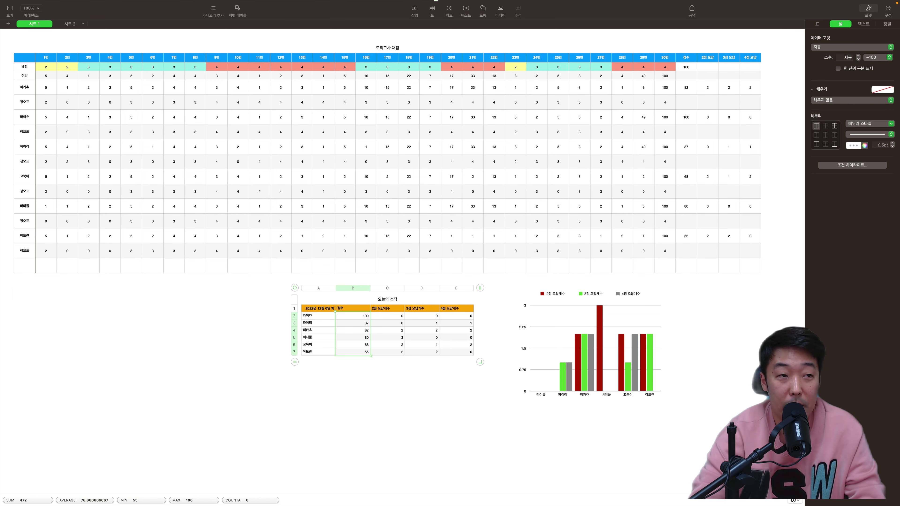
pyautogui.click(70, 24)
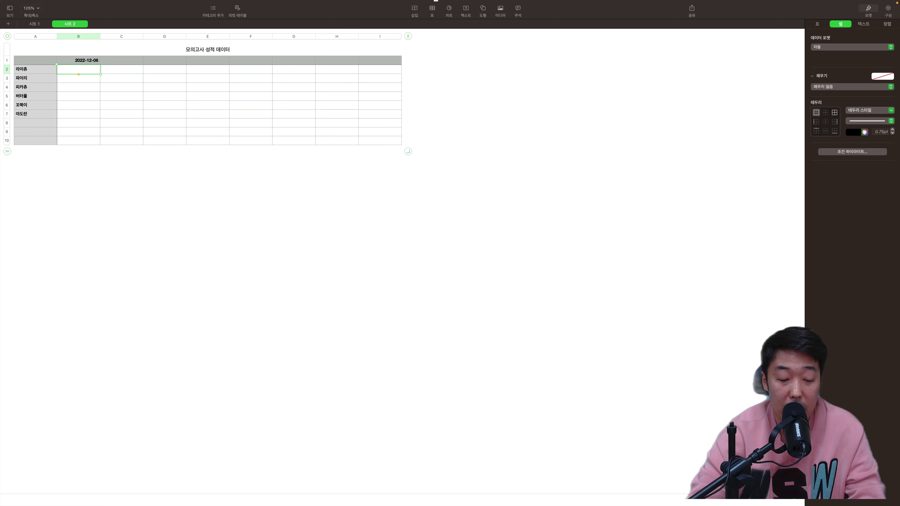
pyautogui.press('super+v')
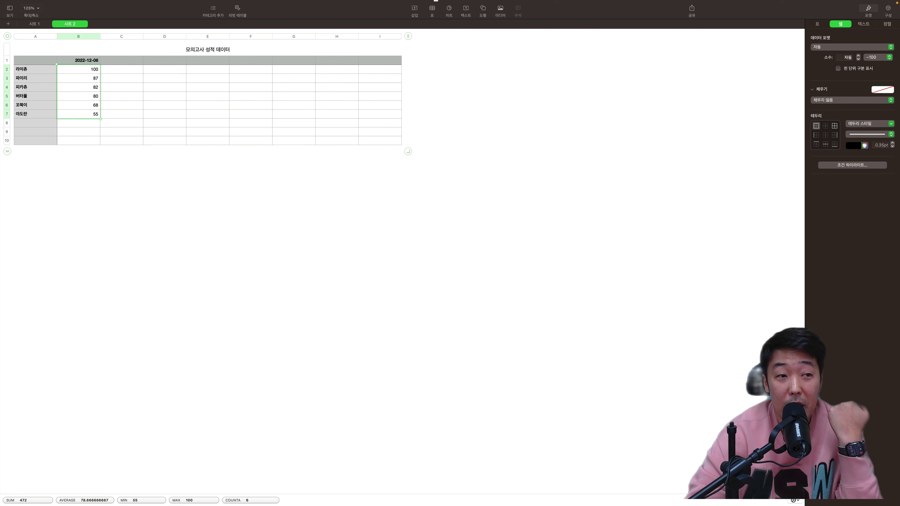
pyautogui.click(269, 226)
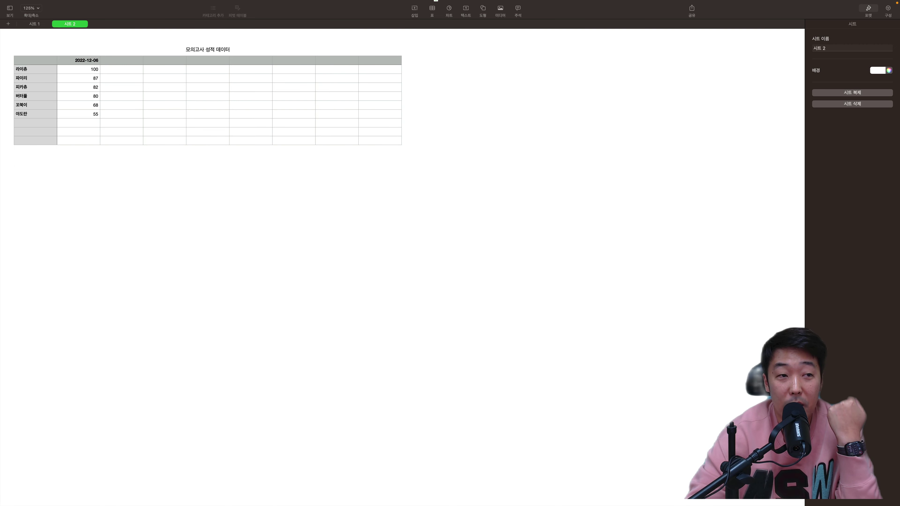
# Step: Enter the date 12/7 as the next column heading in cell C1
pyautogui.click(122, 60)
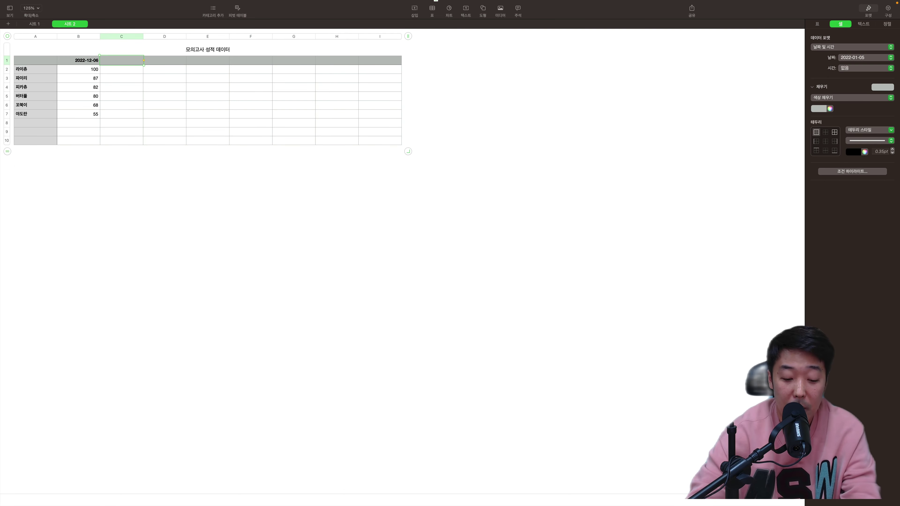
pyautogui.write('12-07')
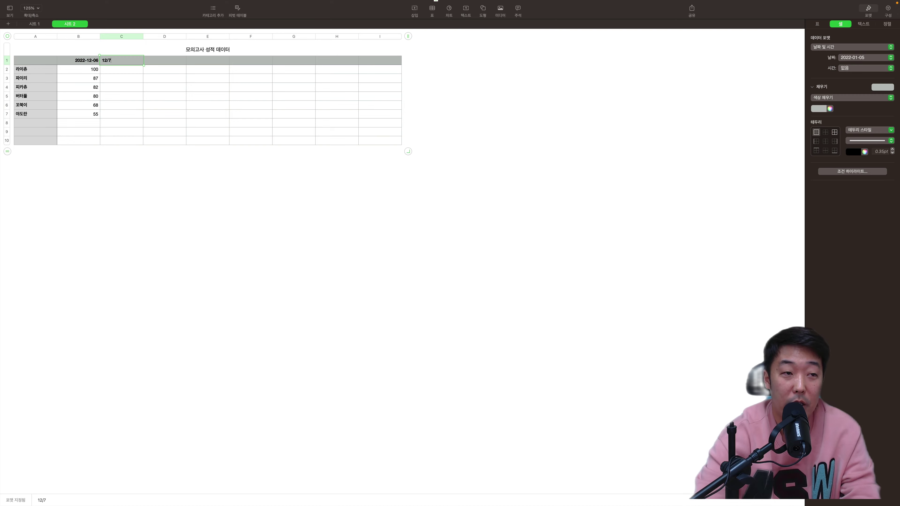
pyautogui.press('Return')
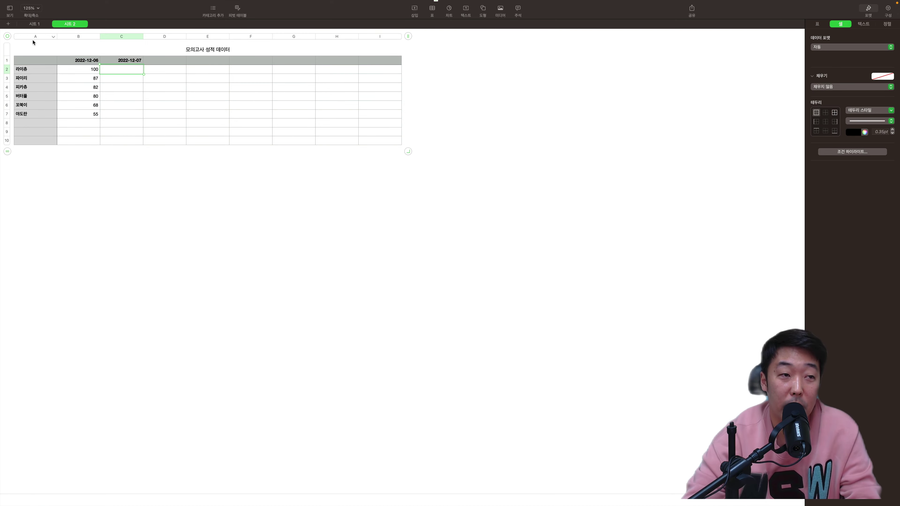
# Step: On 시트 1, change 라이츄's answers for 1번 through 5번, 19번 and 22번 to 1 in 모의고사 채점
pyautogui.click(32, 24)
pyautogui.click(193, 312)
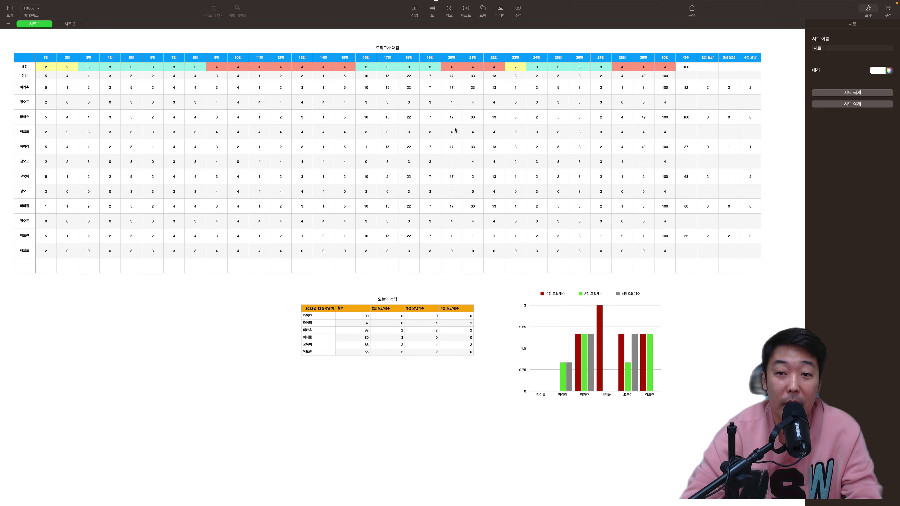
pyautogui.click(48, 121)
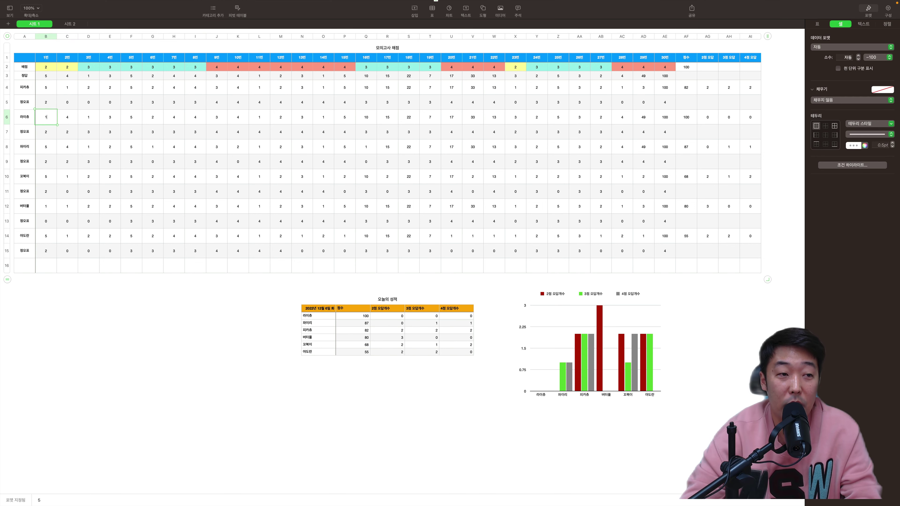
pyautogui.write('1')
pyautogui.press('Tab')
pyautogui.write('1')
pyautogui.press('Tab')
pyautogui.write('1')
pyautogui.press('Tab')
pyautogui.write('1')
pyautogui.press('Tab')
pyautogui.write('1')
pyautogui.click(430, 117)
pyautogui.write('1')
pyautogui.click(493, 117)
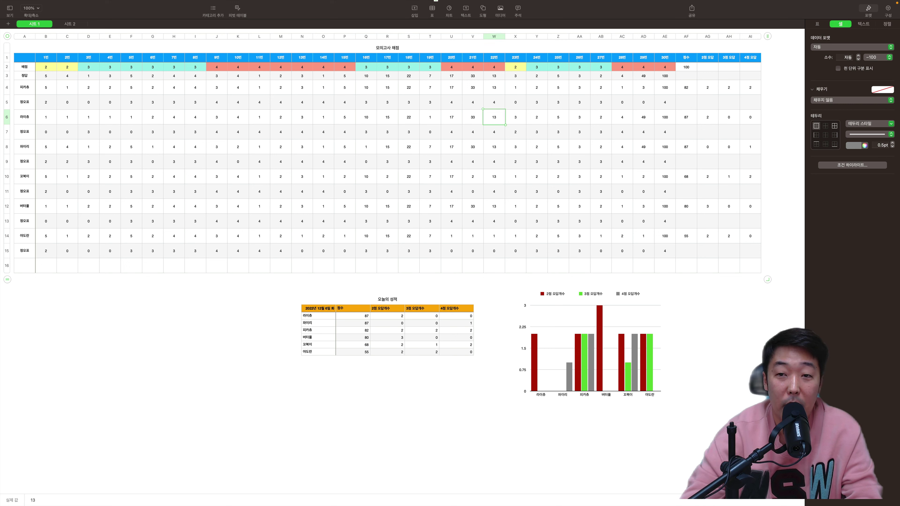
# Step: Set 파이리's answers for 2번, 4번, 11번, 22번 and 27번 to 1 in 모의고사 채점
pyautogui.click(67, 147)
pyautogui.write('1')
pyautogui.click(110, 146)
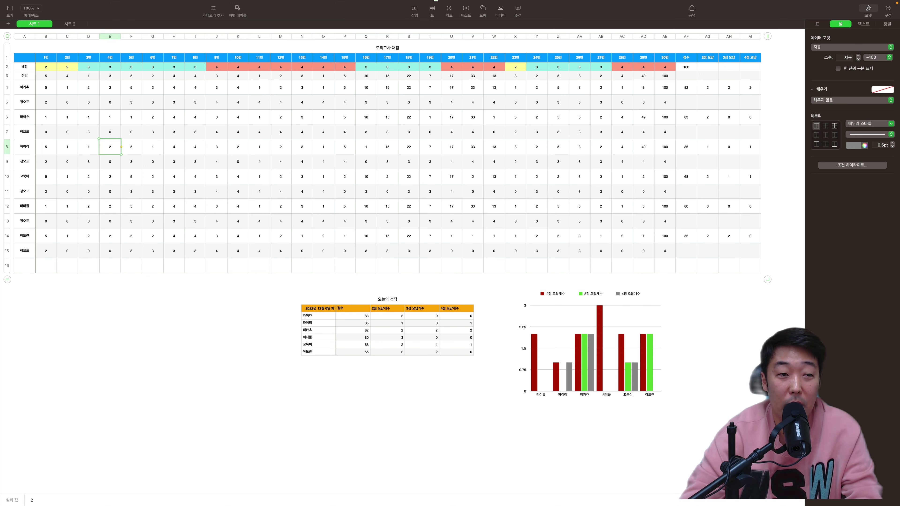
pyautogui.write('1')
pyautogui.click(259, 146)
pyautogui.write('1')
pyautogui.click(387, 147)
pyautogui.click(494, 147)
pyautogui.write('1')
pyautogui.click(601, 146)
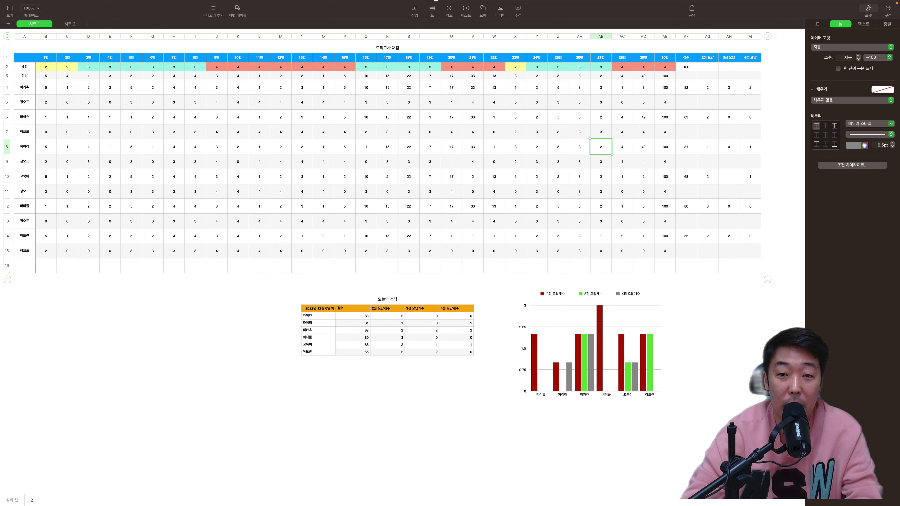
pyautogui.write('1')
# Step: Copy the 정답 row's answers for 1번 through 30번 and paste them over 버터플's answers in 모의고사 채점
pyautogui.click(67, 205)
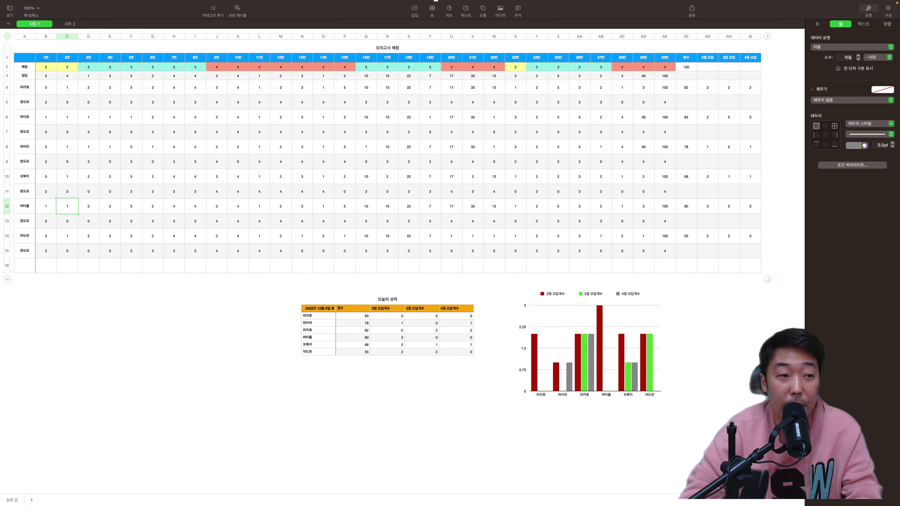
pyautogui.moveTo(45, 75); pyautogui.dragTo(664, 75)
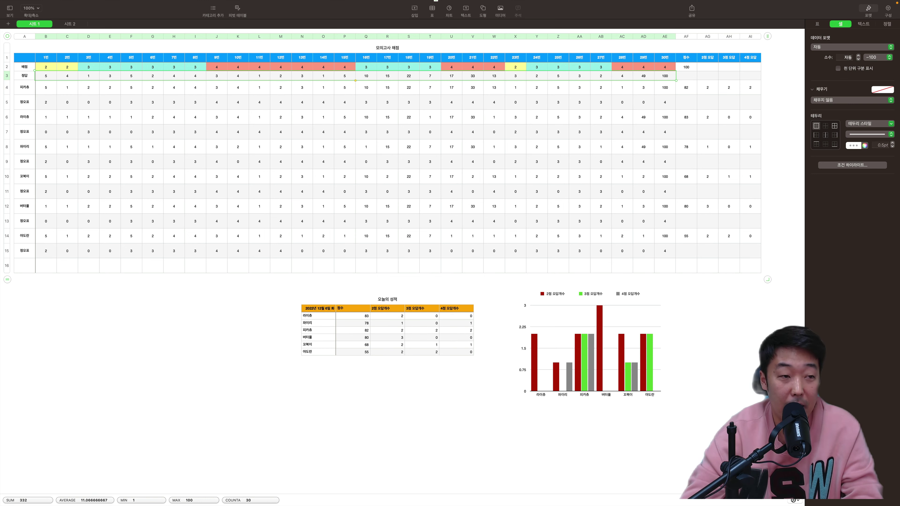
pyautogui.press('super+c')
pyautogui.click(46, 206)
pyautogui.press('super+v')
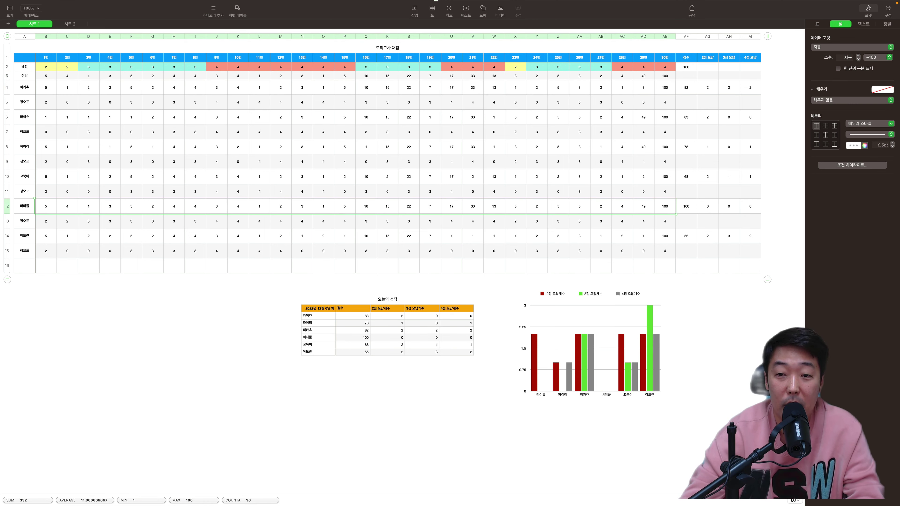
pyautogui.press('Escape')
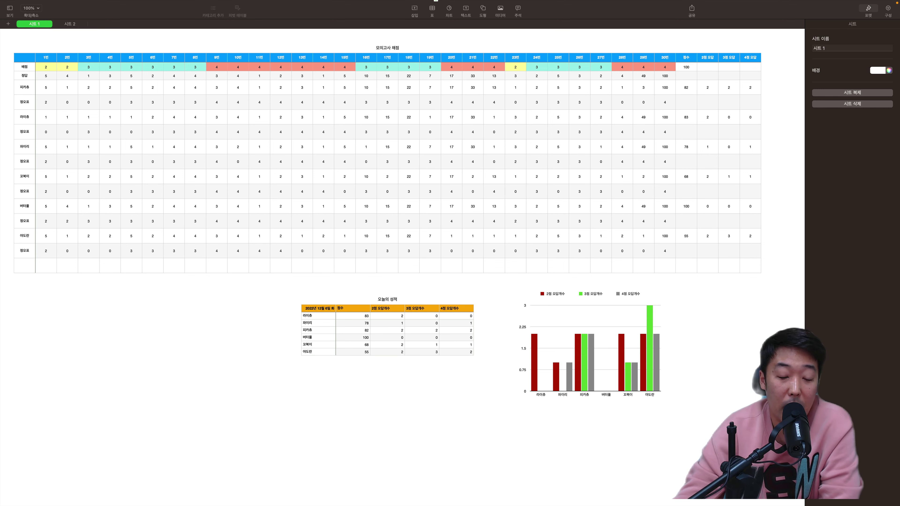
# Step: Sort the 오늘의 성적 table by the 점수 column in descending order
pyautogui.click(387, 300)
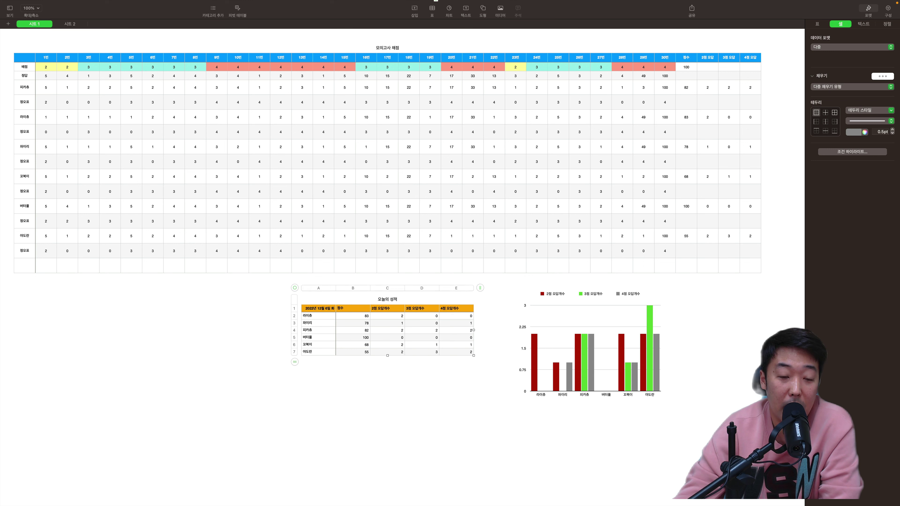
pyautogui.click(366, 288)
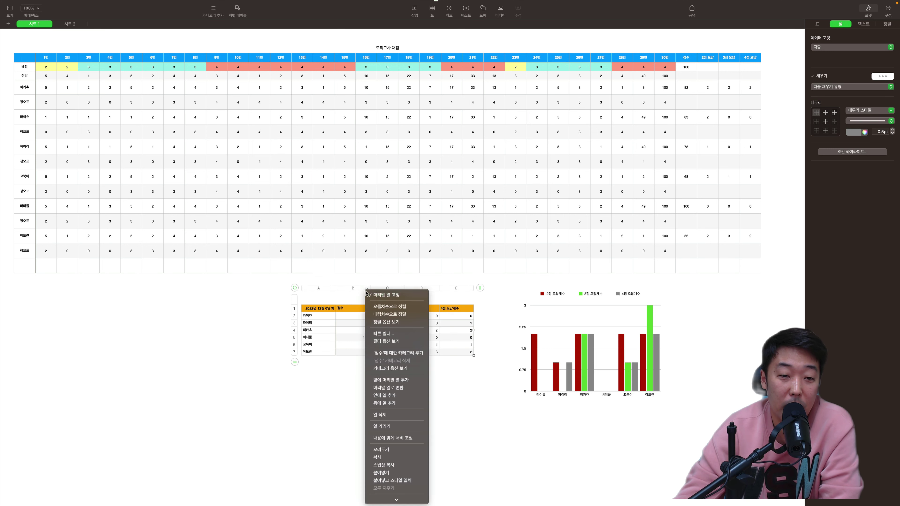
pyautogui.click(377, 315)
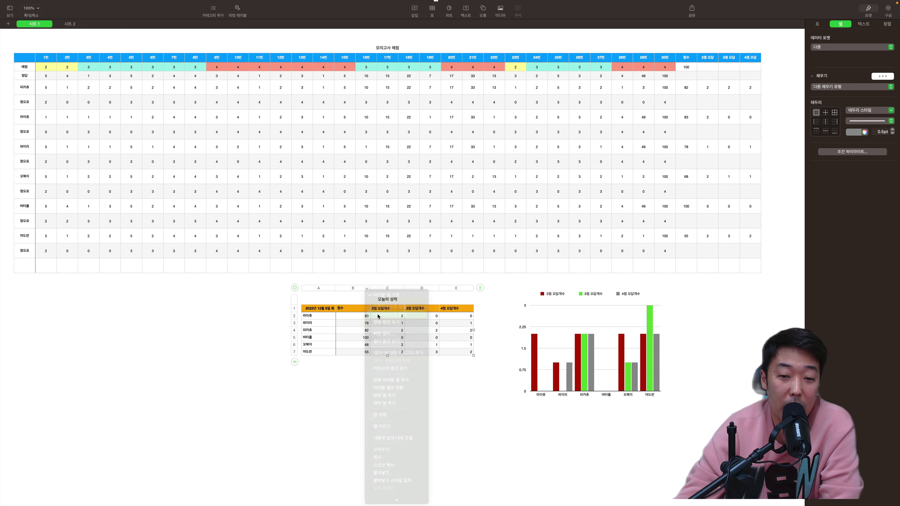
pyautogui.click(360, 370)
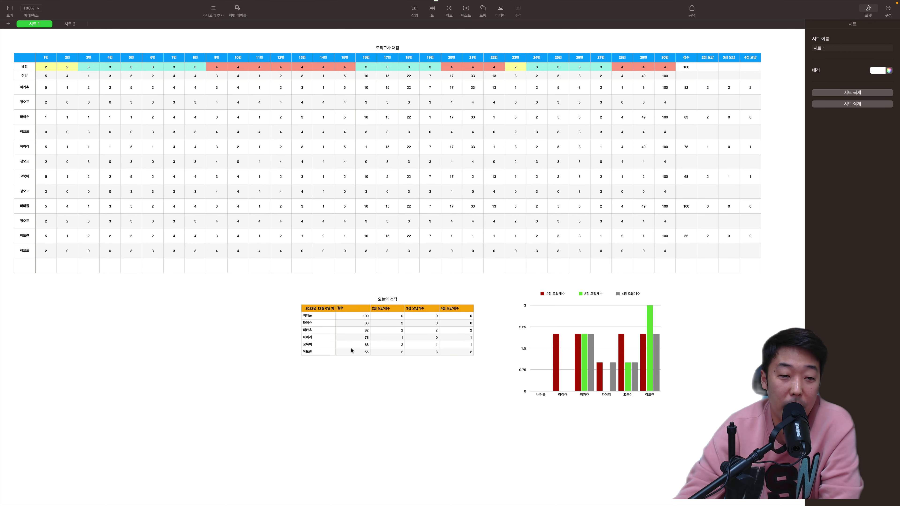
# Step: Insert a table with a header row and header column on 시트 2, placed to the right of 모의고사 성적 데이터
pyautogui.click(352, 318)
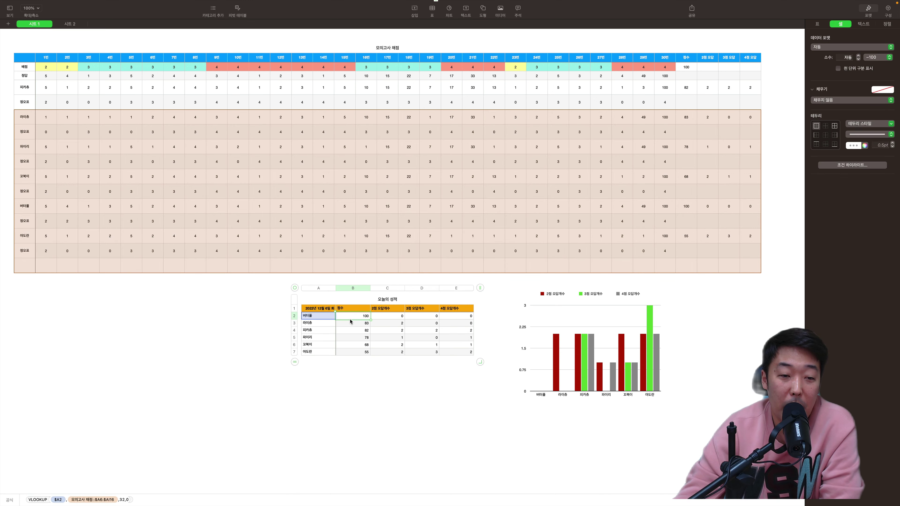
pyautogui.click(64, 23)
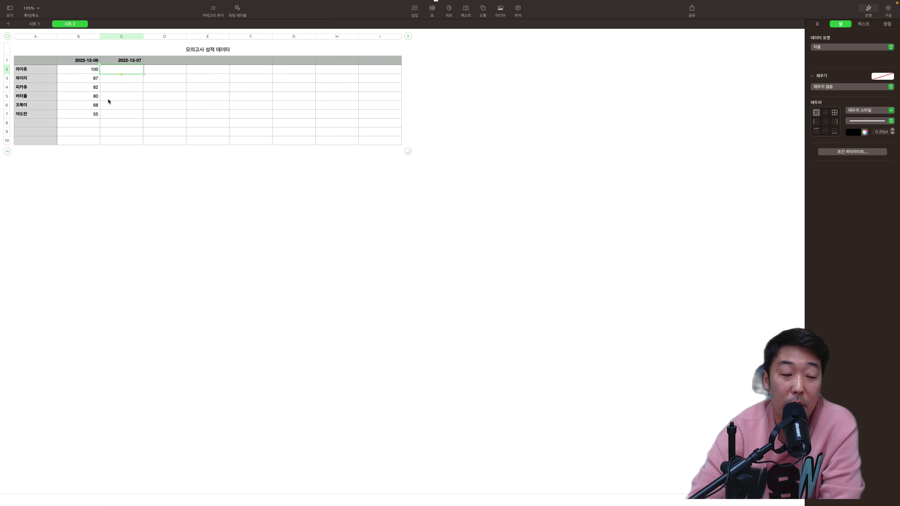
pyautogui.click(34, 24)
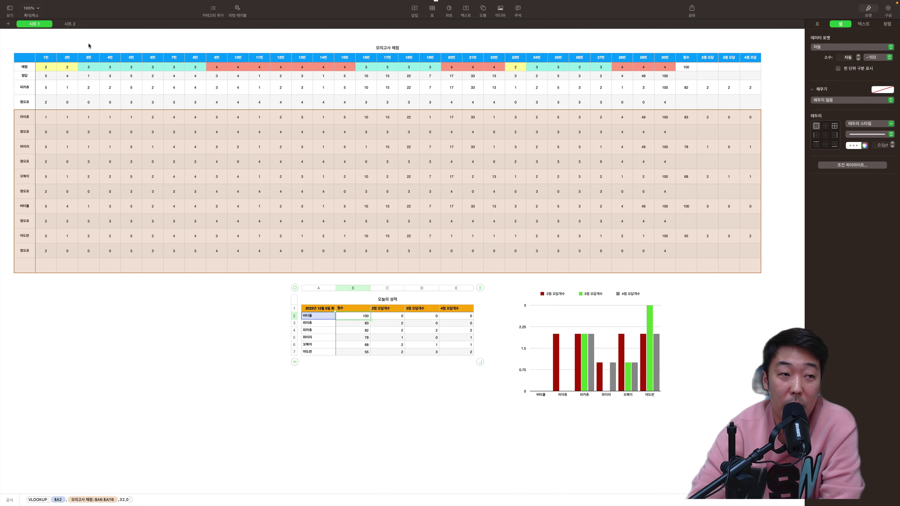
pyautogui.click(70, 24)
pyautogui.click(432, 9)
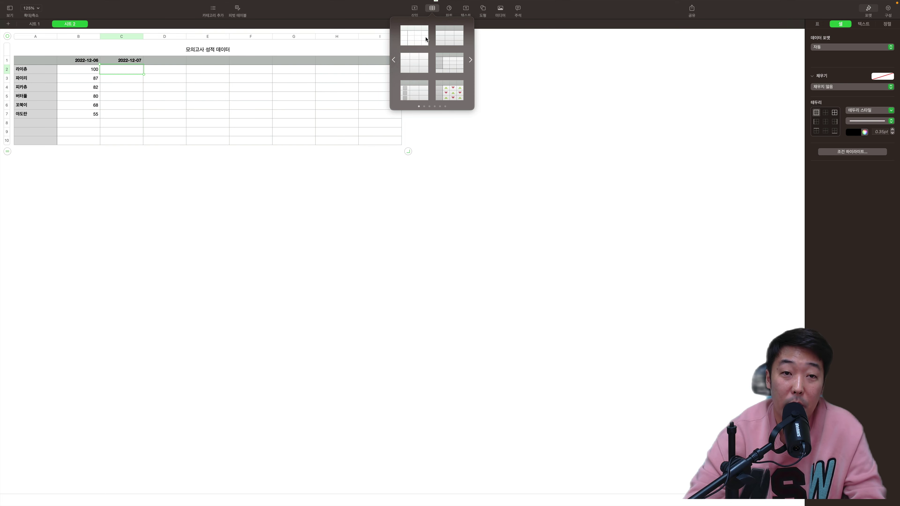
pyautogui.click(420, 35)
pyautogui.moveTo(20, 154); pyautogui.dragTo(488, 34)
# Step: Title the new table 오늘의 성적 붙여넣기 표
pyautogui.click(595, 56)
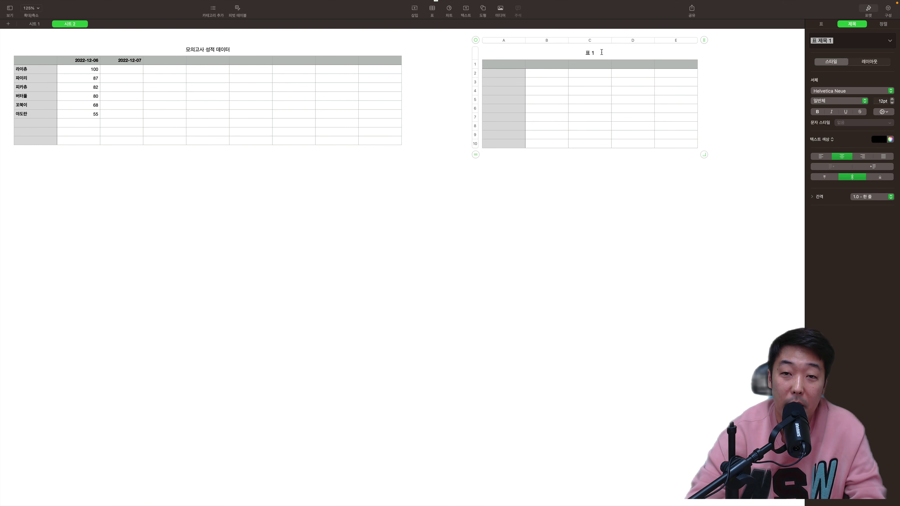
pyautogui.write('오늘')
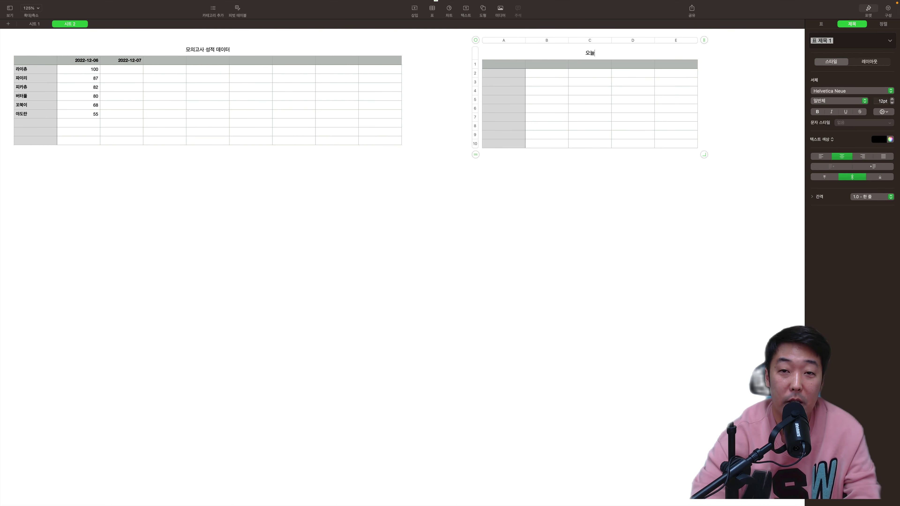
pyautogui.write('의 서ㅇ시')
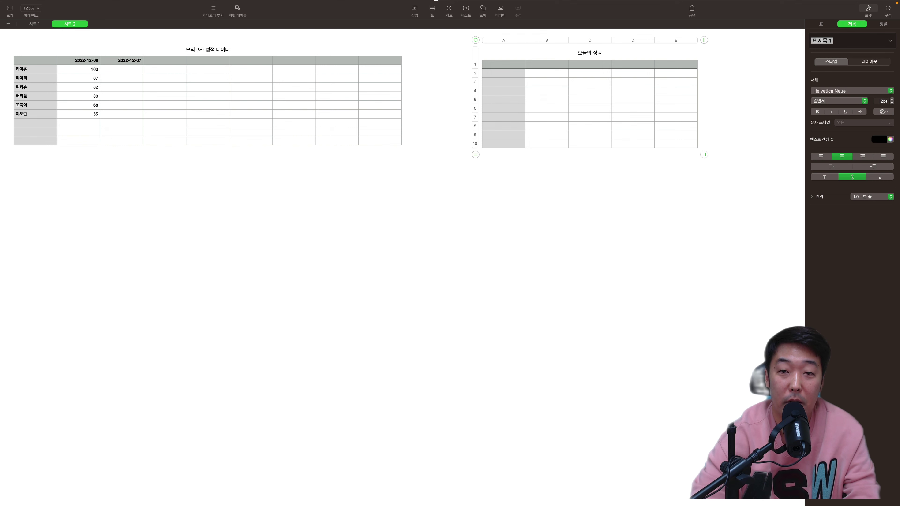
pyautogui.write(' 붙여넣기 표')
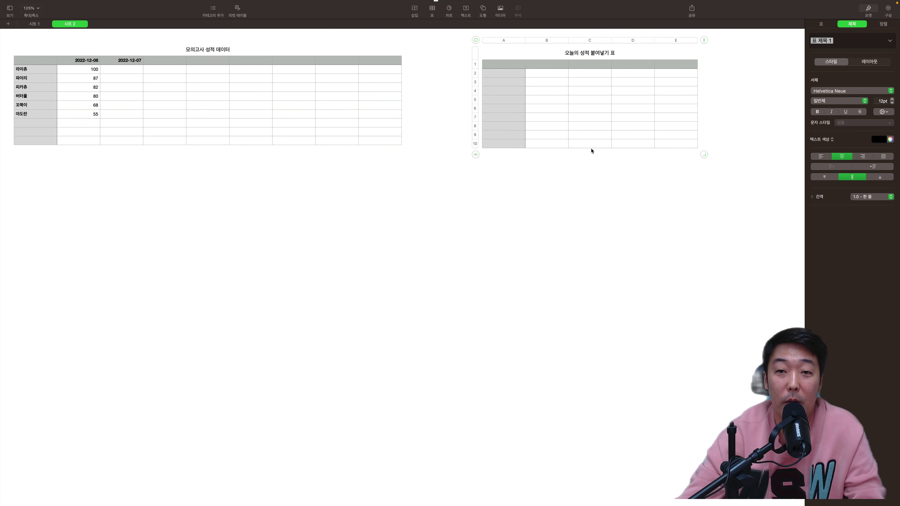
pyautogui.click(560, 182)
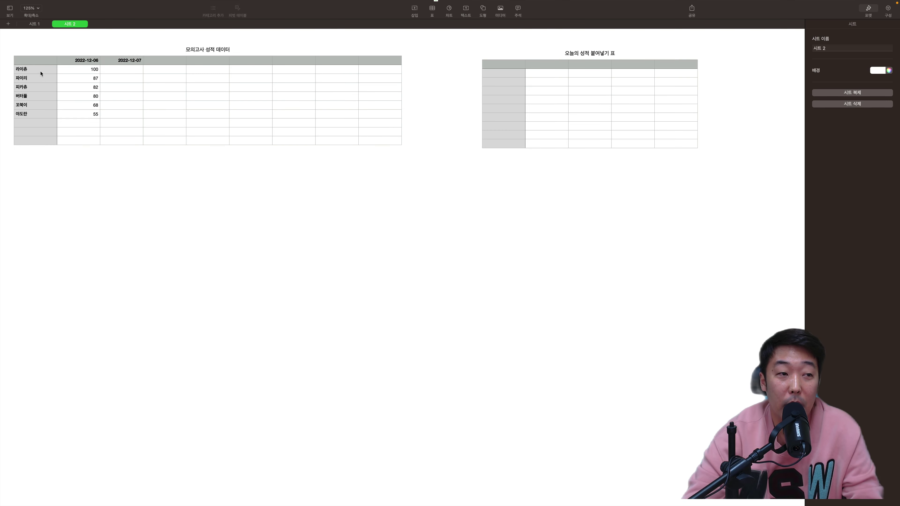
# Step: Copy the six student names from 모의고사 성적 데이터 into A2:A7 of 오늘의 성적 붙여넣기 표 and remove its empty rows 8 to 10
pyautogui.moveTo(39, 70); pyautogui.dragTo(39, 119)
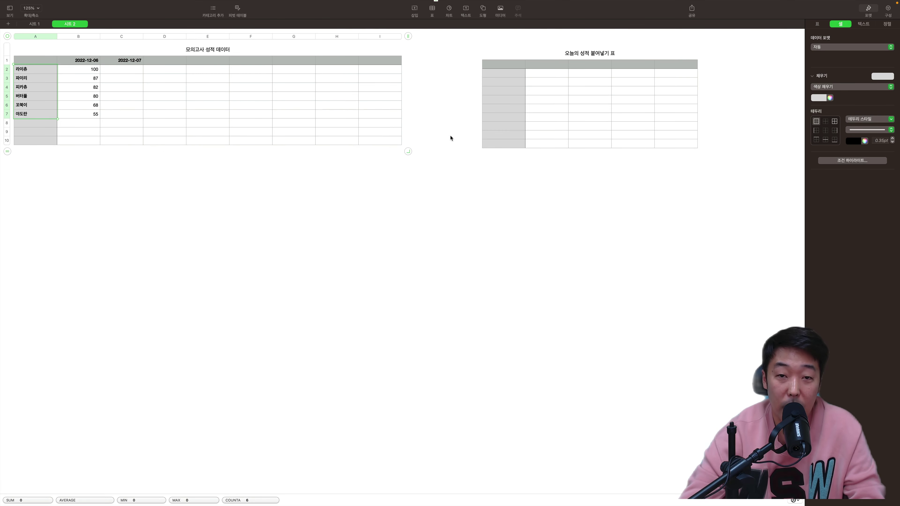
pyautogui.click(500, 72)
pyautogui.press('super+v')
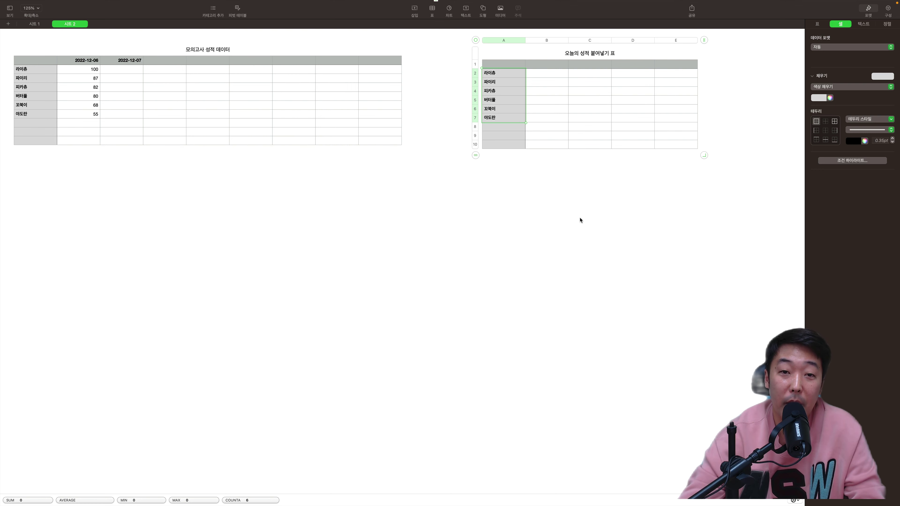
pyautogui.moveTo(704, 155); pyautogui.dragTo(706, 123)
pyautogui.click(599, 133)
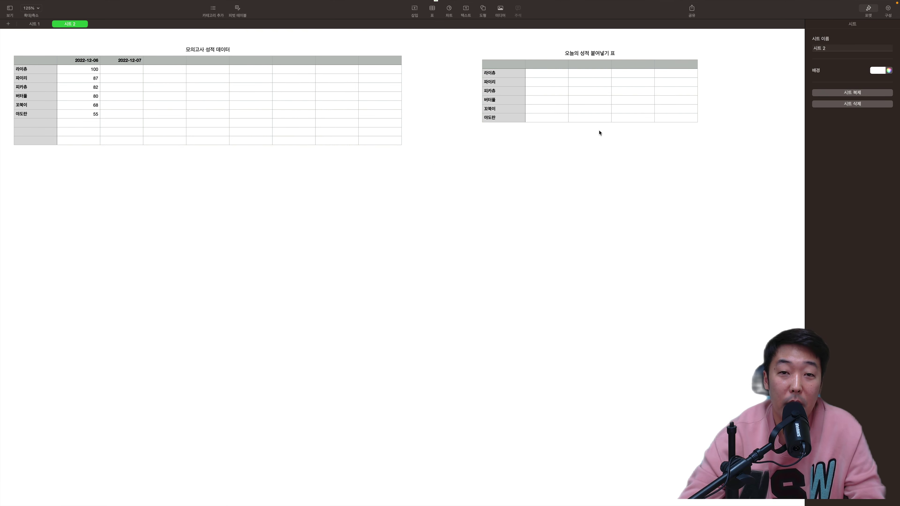
# Step: Copy the six 점수 cells, B2 to B7, of 오늘의 성적 on 시트 1
pyautogui.click(546, 75)
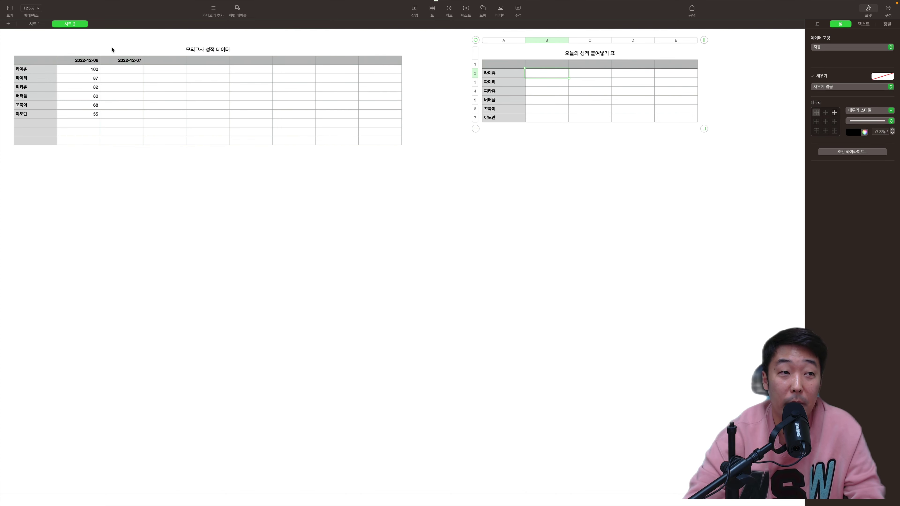
pyautogui.click(33, 25)
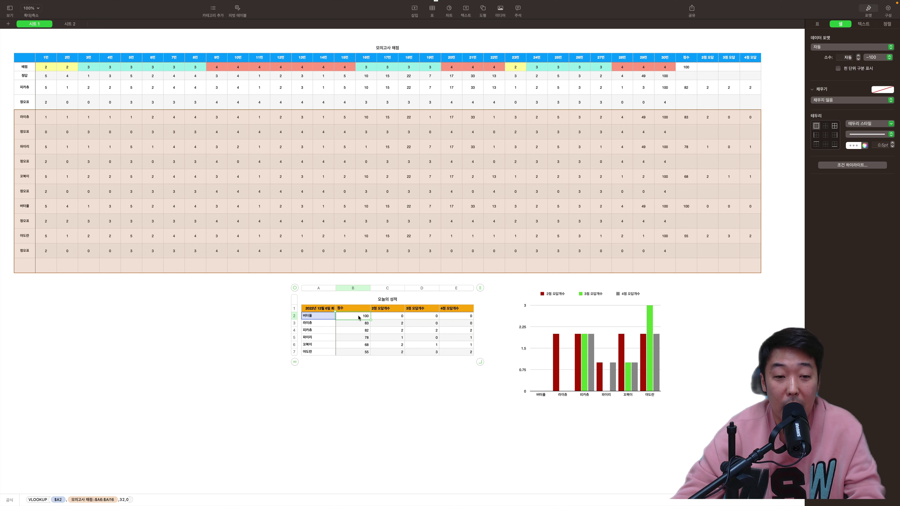
pyautogui.moveTo(358, 315)
pyautogui.mouseDown()
pyautogui.moveTo(362, 341)
pyautogui.moveTo(359, 316)
pyautogui.mouseUp()
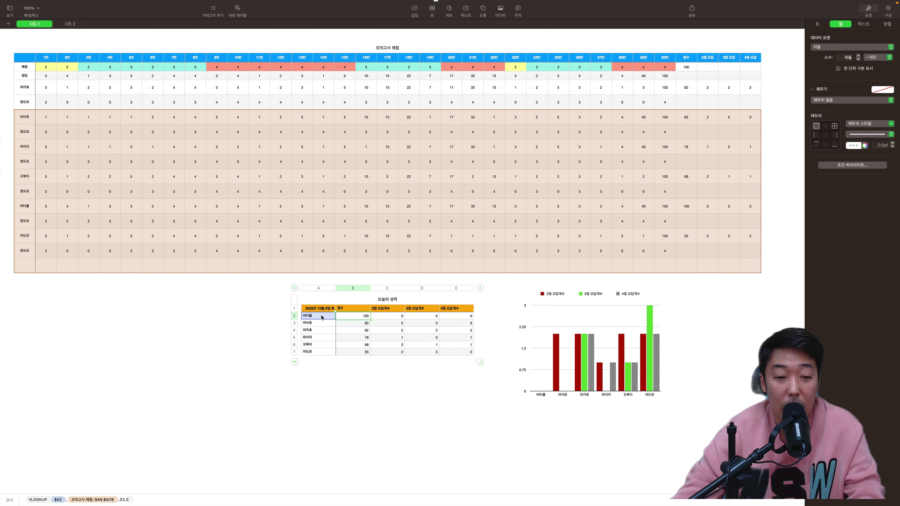
pyautogui.click(353, 326)
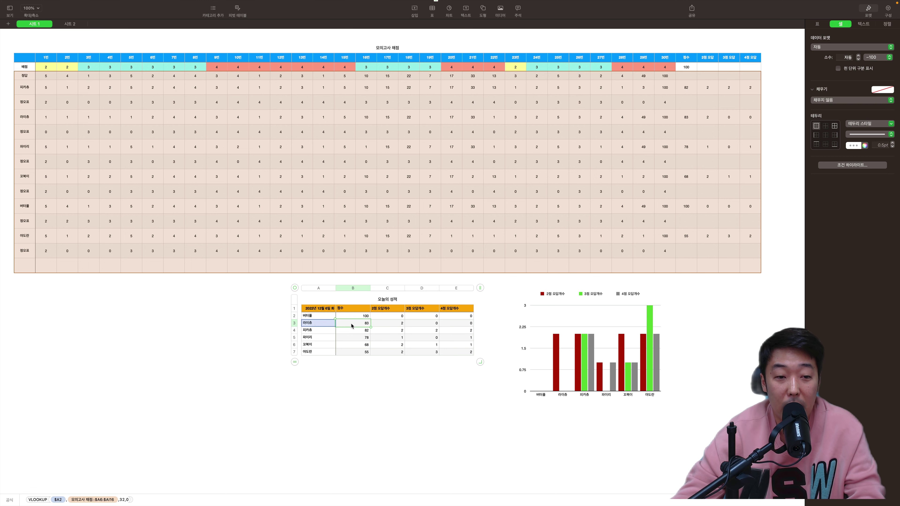
pyautogui.click(351, 363)
pyautogui.moveTo(351, 319); pyautogui.dragTo(354, 352)
pyautogui.press('super+c')
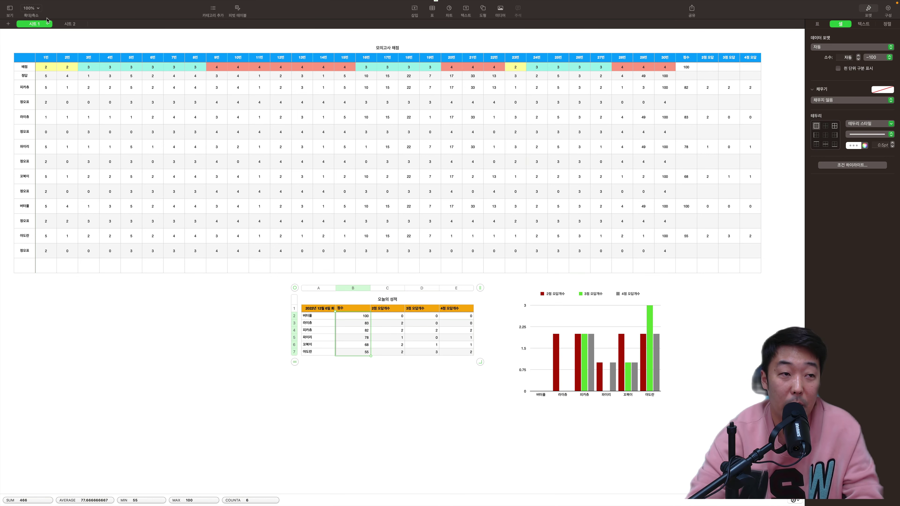
# Step: Paste the copied scores into 오늘의 성적 붙여넣기 표 on 시트 2 starting at B2, and compare them with 오늘의 성적 on 시트 1
pyautogui.click(67, 24)
pyautogui.doubleClick(546, 75)
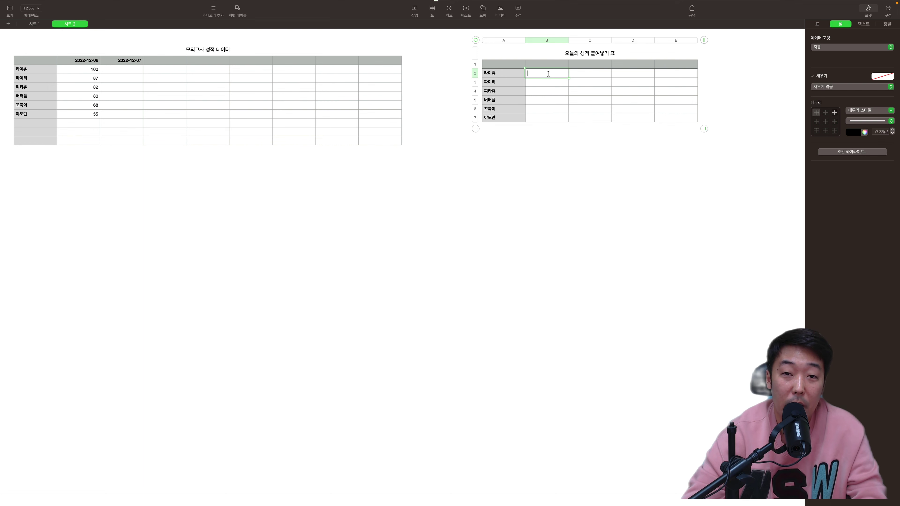
pyautogui.press('super+v')
pyautogui.press('super+z')
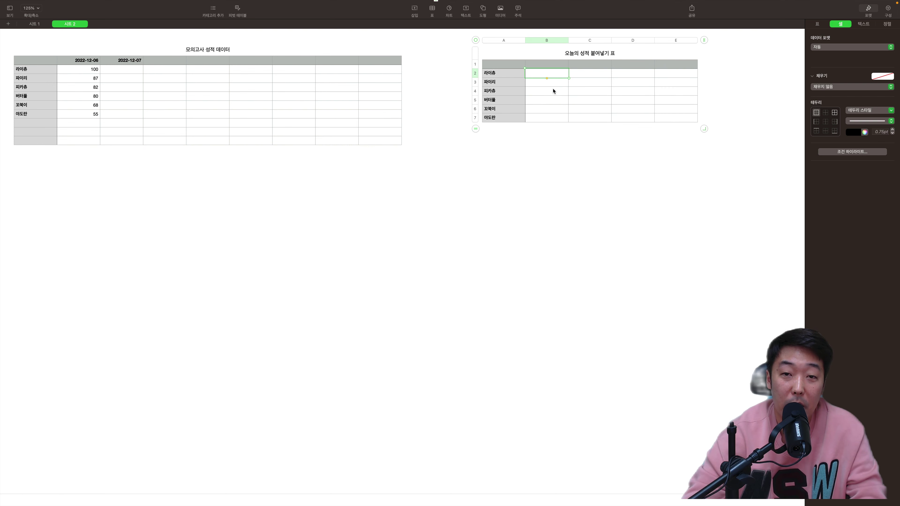
pyautogui.press('Escape')
pyautogui.press('super+v')
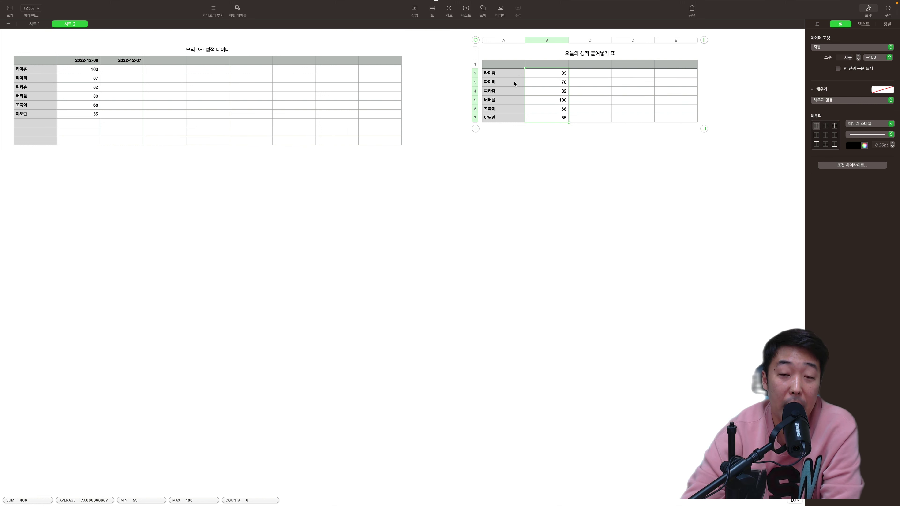
pyautogui.click(34, 24)
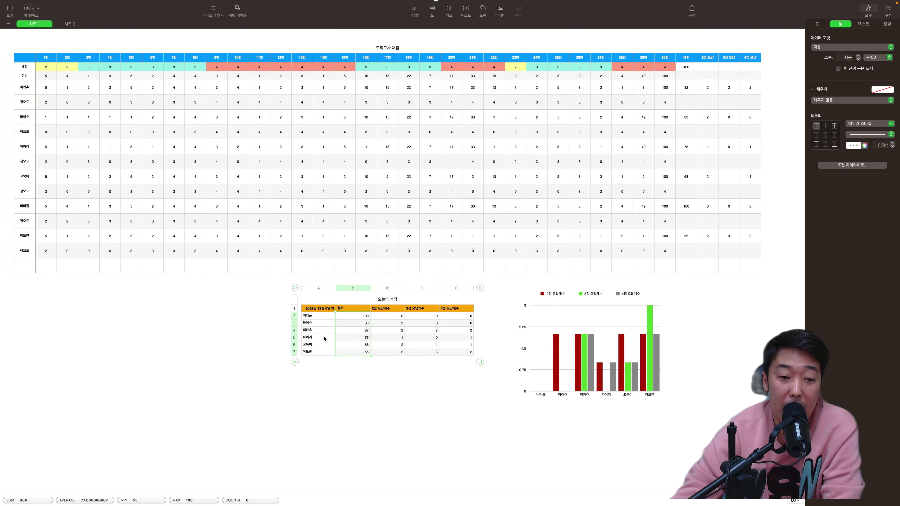
pyautogui.click(68, 23)
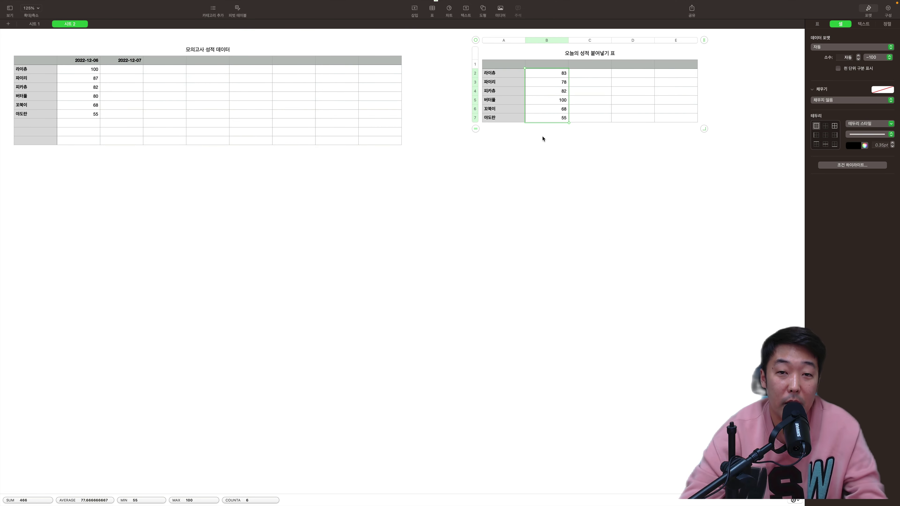
# Step: Copy the six scores in B2:B7 of 오늘의 성적 붙여넣기 표 into the 2022-12-07 column of 모의고사 성적 데이터, starting at C2
pyautogui.click(547, 144)
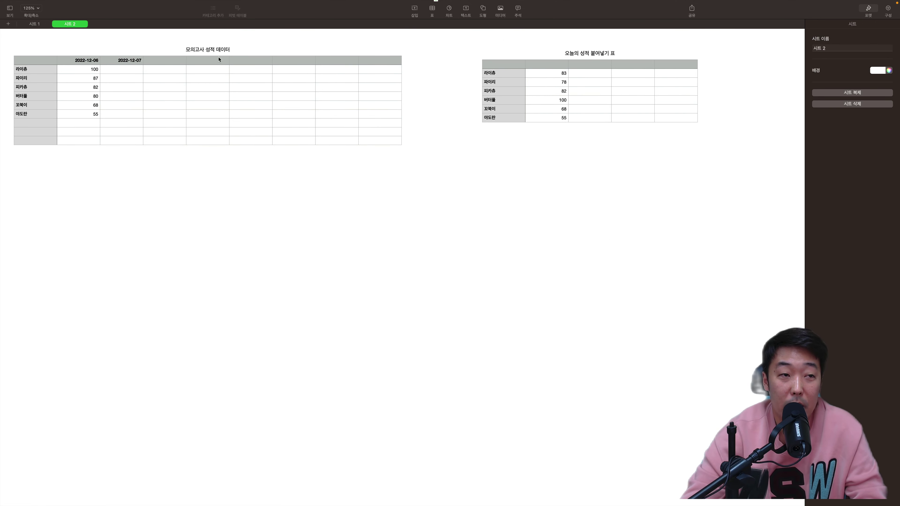
pyautogui.click(36, 24)
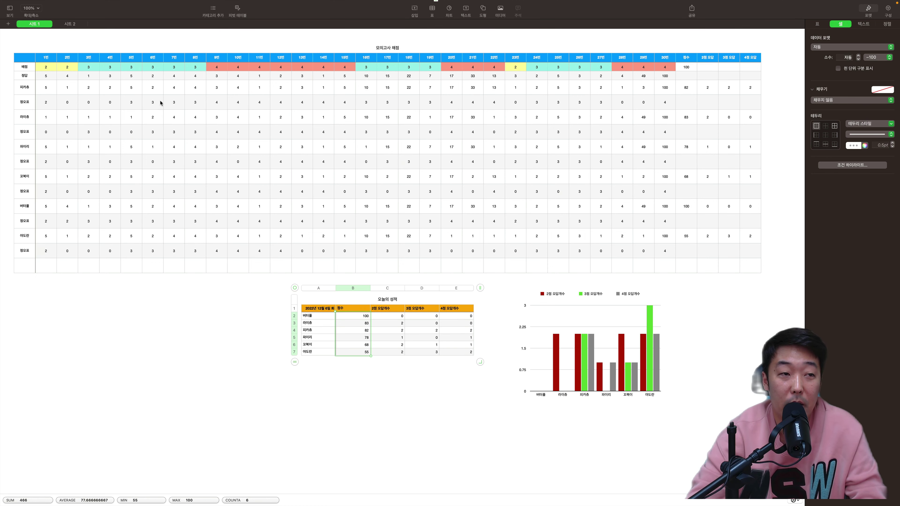
pyautogui.click(68, 24)
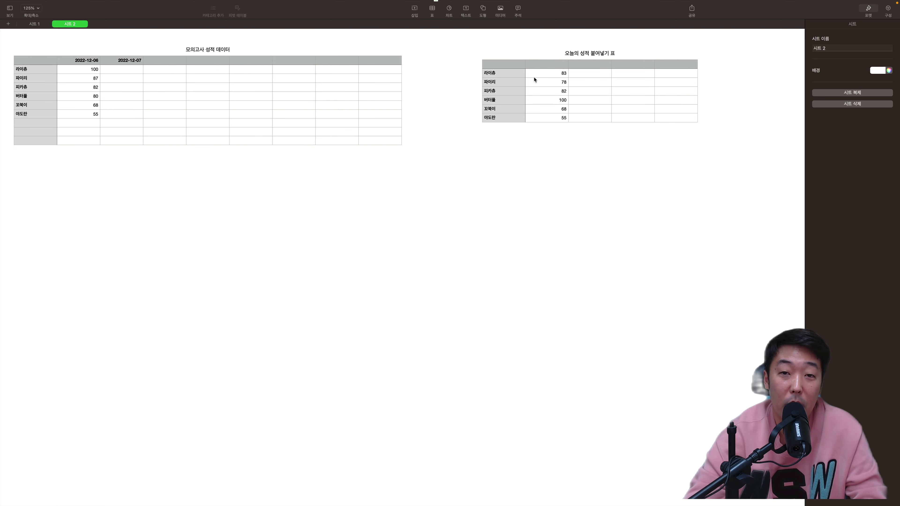
pyautogui.click(553, 73)
pyautogui.moveTo(550, 75); pyautogui.dragTo(549, 118)
pyautogui.press('super+c')
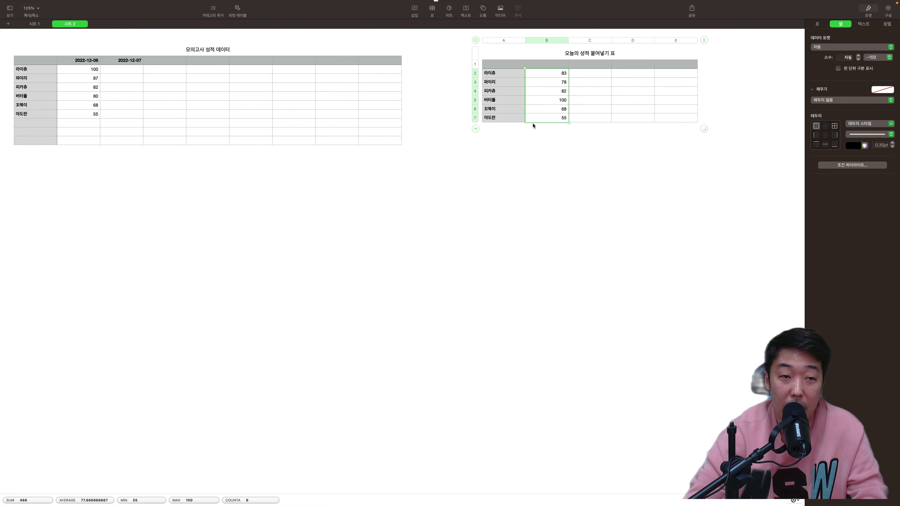
pyautogui.click(126, 71)
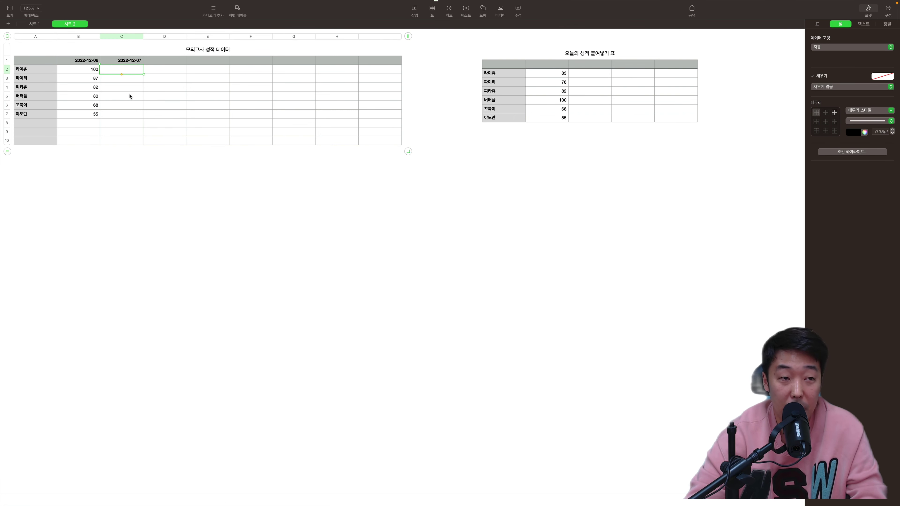
pyautogui.press('super+v')
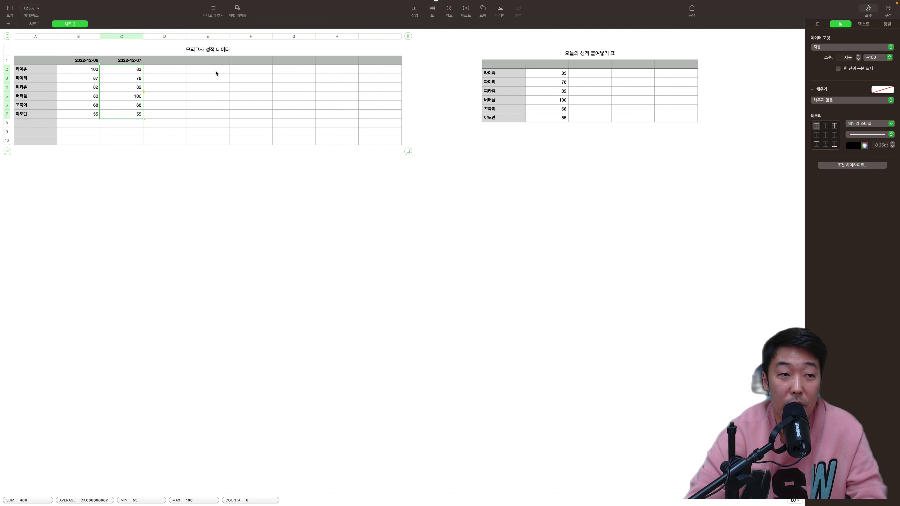
# Step: Enter the next exam date, 12/9, in header cell D1 of 모의고사 성적 데이터
pyautogui.click(173, 64)
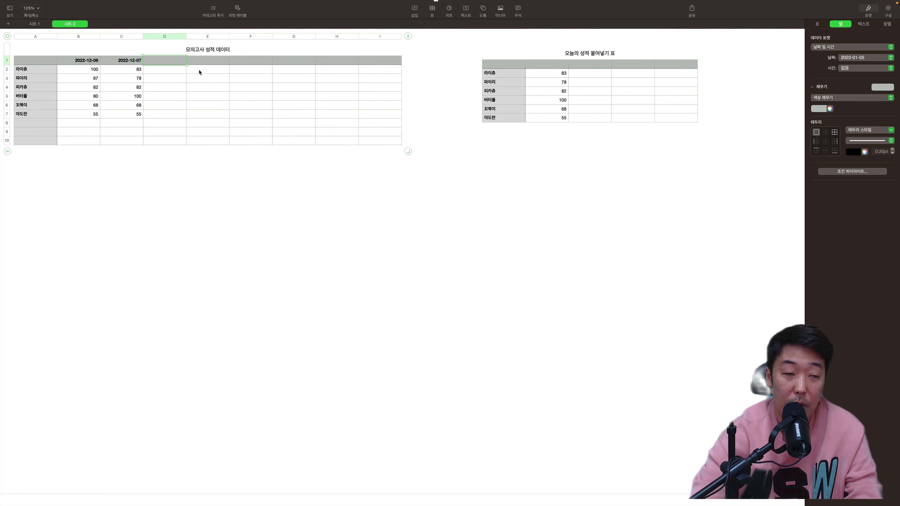
pyautogui.write('12')
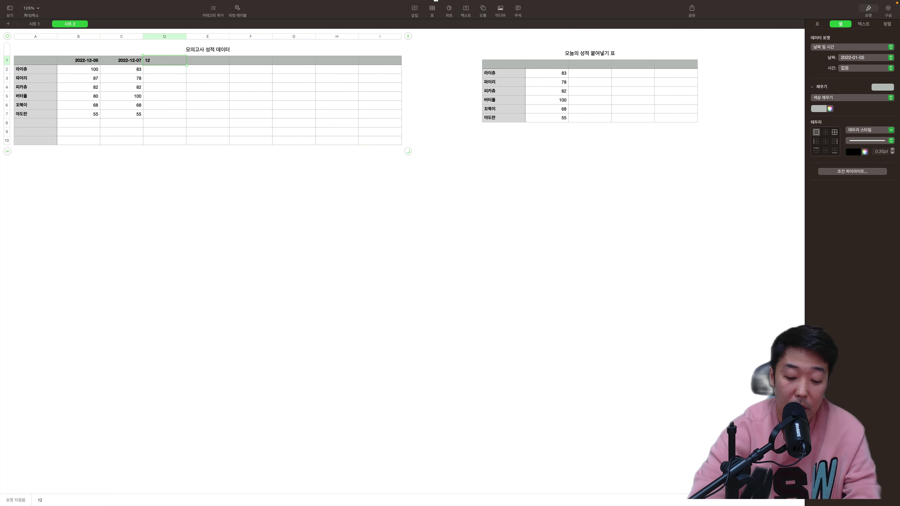
pyautogui.write('/')
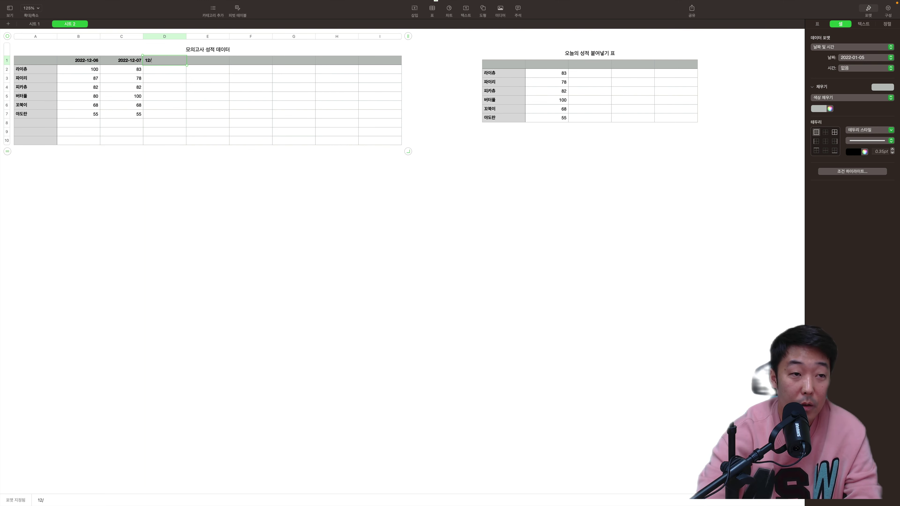
pyautogui.write('9')
pyautogui.press('Return')
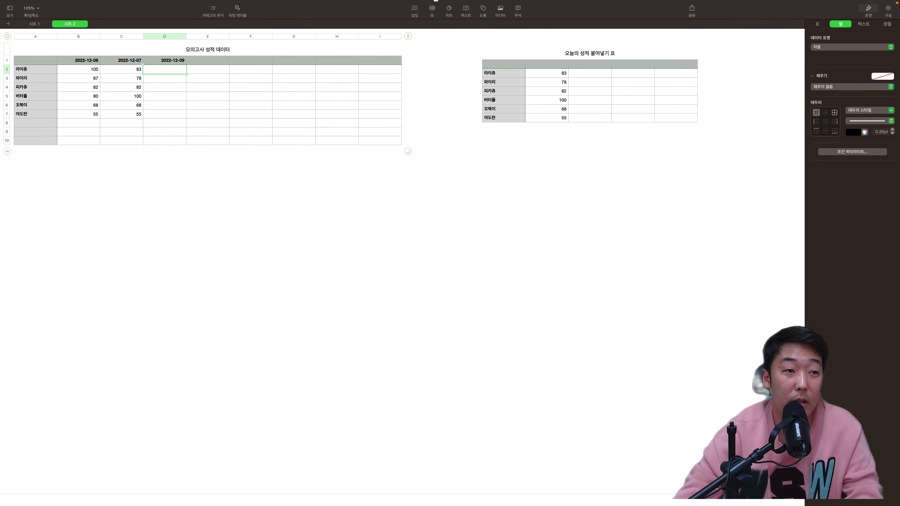
# Step: On 시트 1, copy the 정답 answers for 1번 to 30번 into student rows 4, 6 and 14 of 모의고사 채점
pyautogui.click(45, 24)
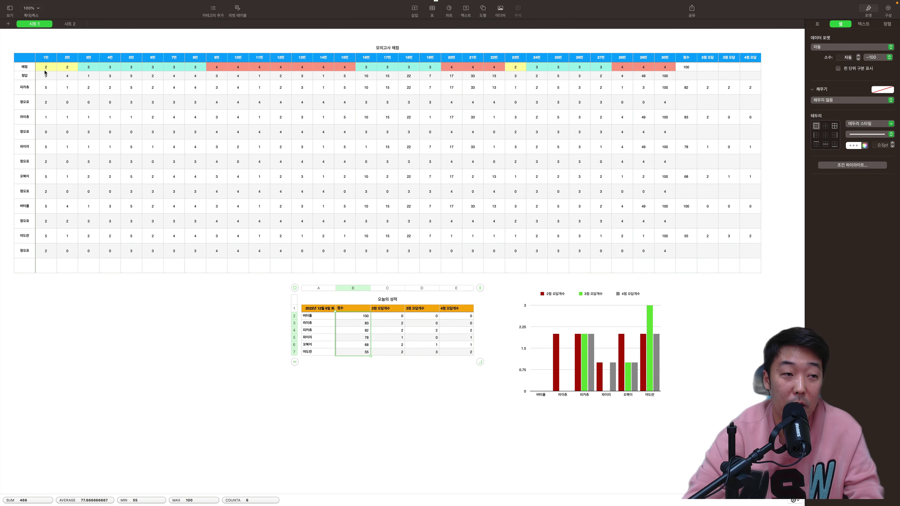
pyautogui.moveTo(45, 77); pyautogui.dragTo(660, 78)
pyautogui.press('super+c')
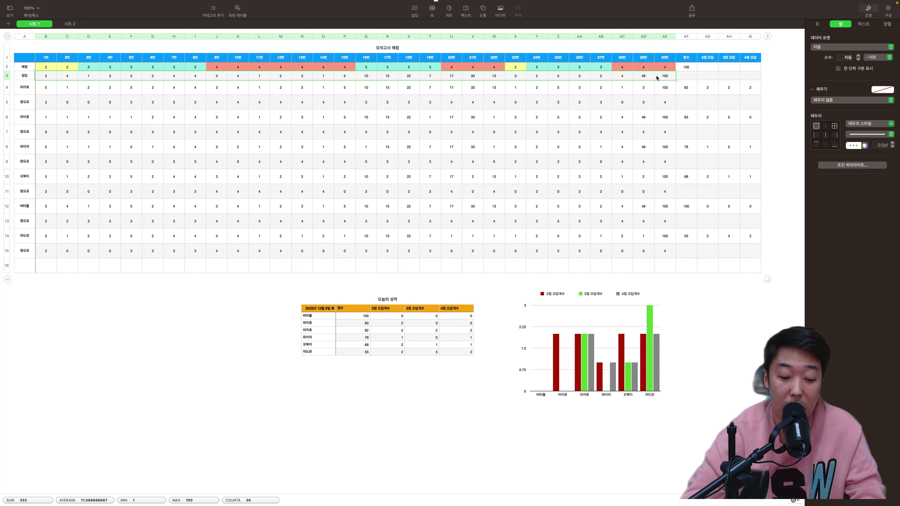
pyautogui.click(46, 89)
pyautogui.press('super+v')
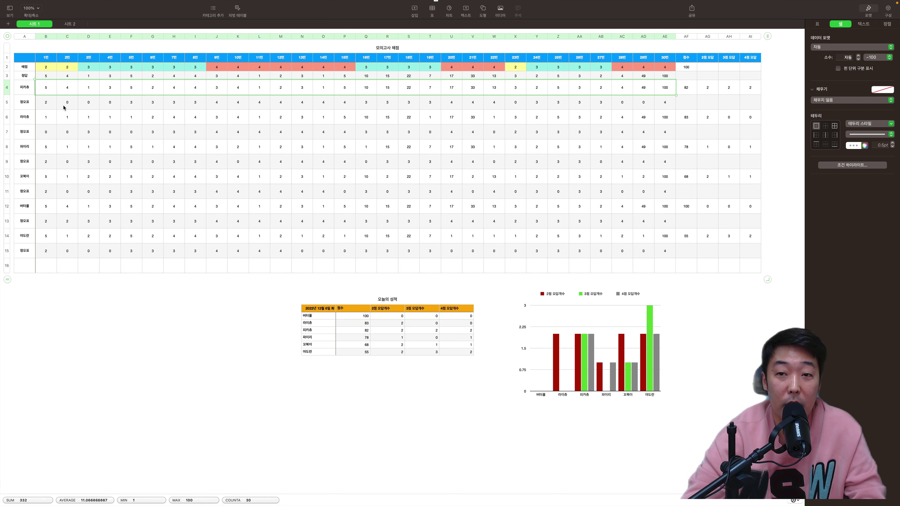
pyautogui.click(48, 120)
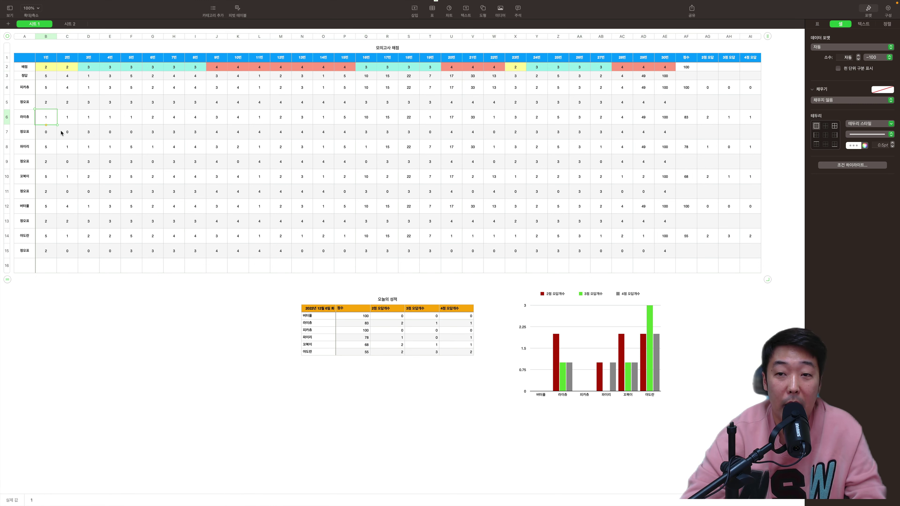
pyautogui.press('super+v')
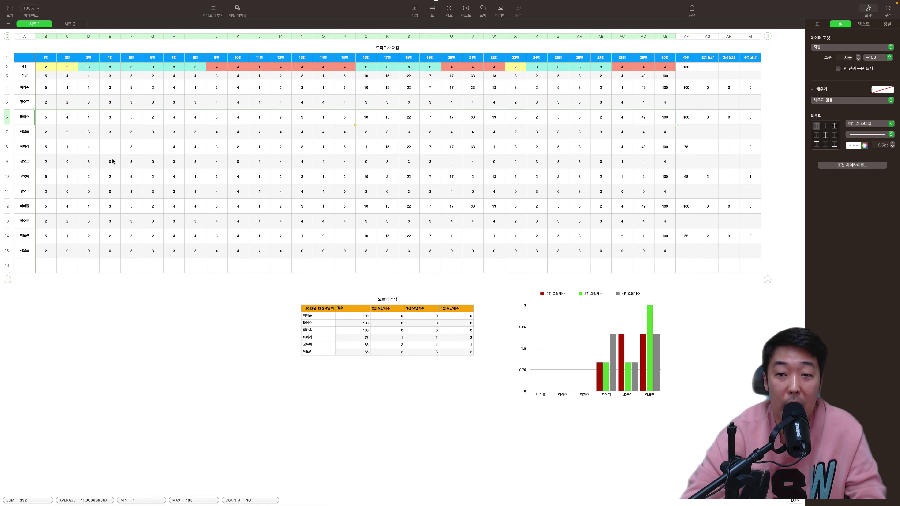
pyautogui.click(46, 239)
pyautogui.press('super+v')
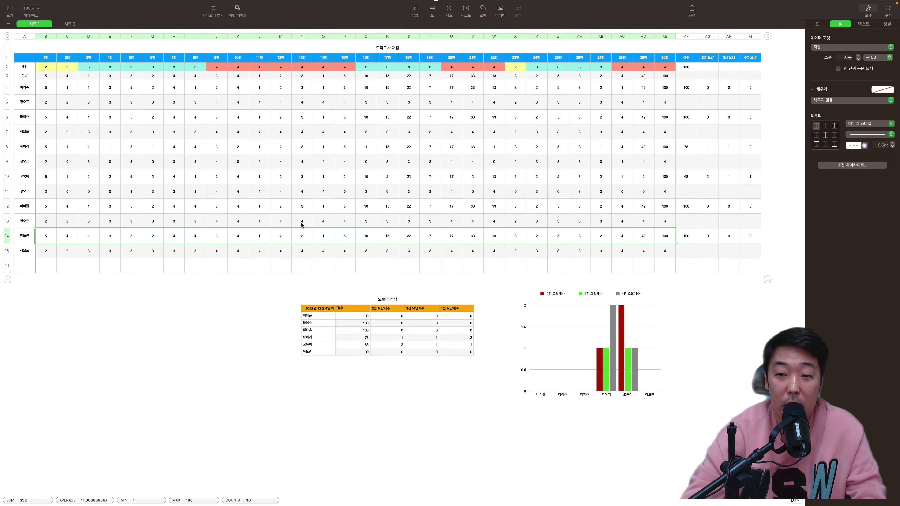
# Step: Change the row 14 student's answers for 27번 through 30번 to 1 in 모의고사 채점
pyautogui.click(662, 240)
pyautogui.write('1')
pyautogui.press('Left')
pyautogui.write('1')
pyautogui.press('Left')
pyautogui.write('1')
pyautogui.press('Left')
pyautogui.write('1')
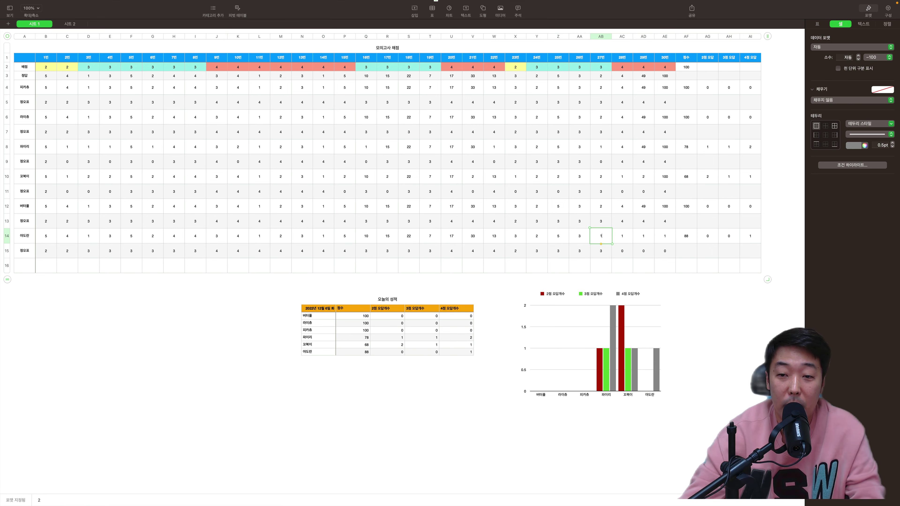
pyautogui.click(199, 340)
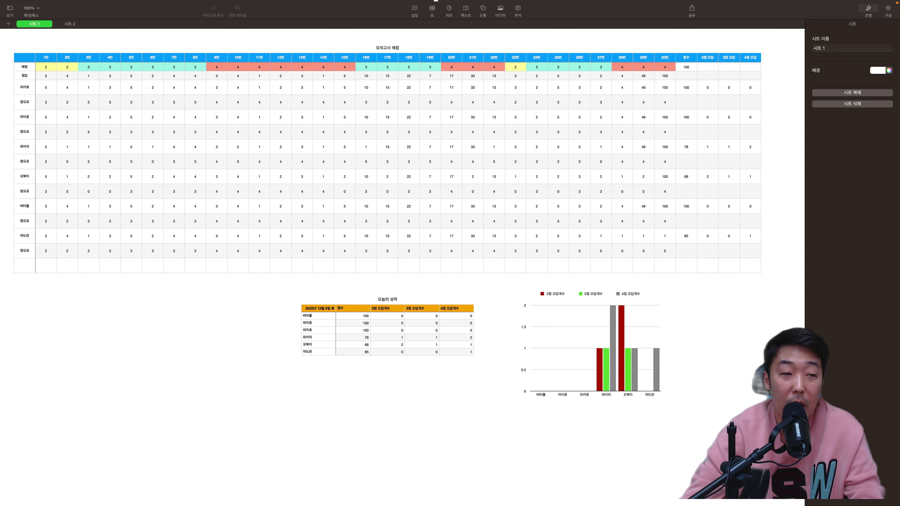
# Step: On 시트 2, copy the six scores from 오늘의 성적 붙여넣기 표 into the 2022-12-09 column of 모의고사 성적 데이터, starting at D2
pyautogui.click(70, 24)
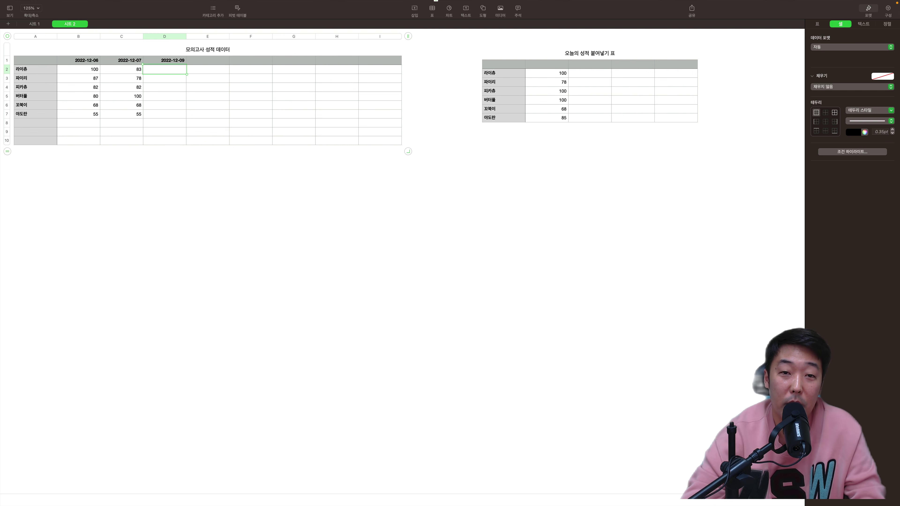
pyautogui.moveTo(547, 73); pyautogui.dragTo(546, 118)
pyautogui.press('super+c')
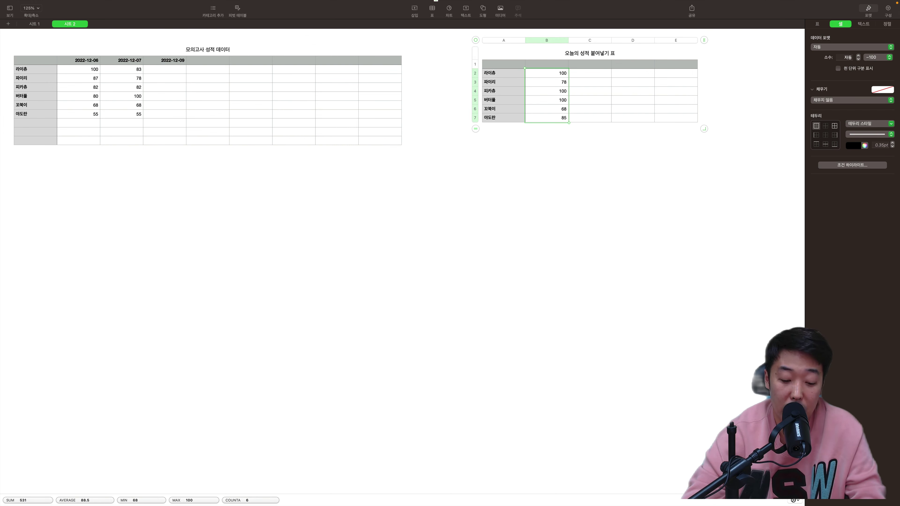
pyautogui.click(165, 69)
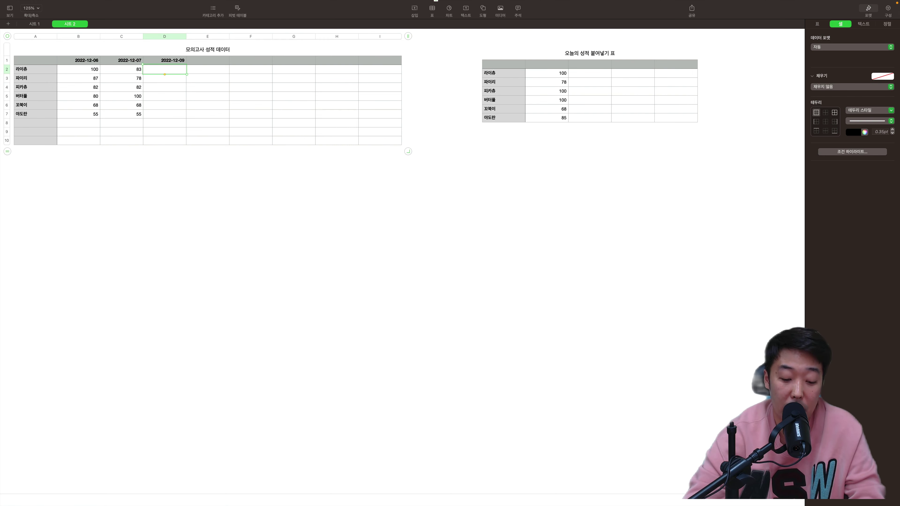
pyautogui.press('super+v')
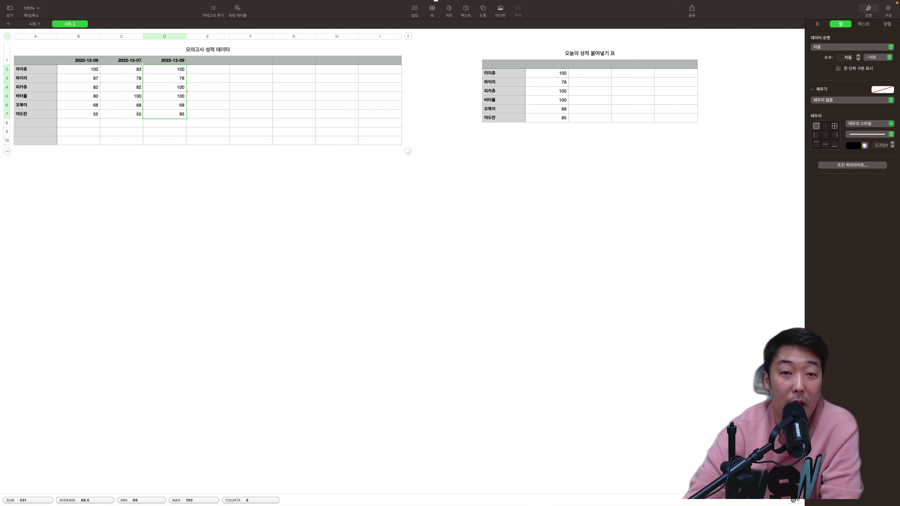
pyautogui.press('Escape')
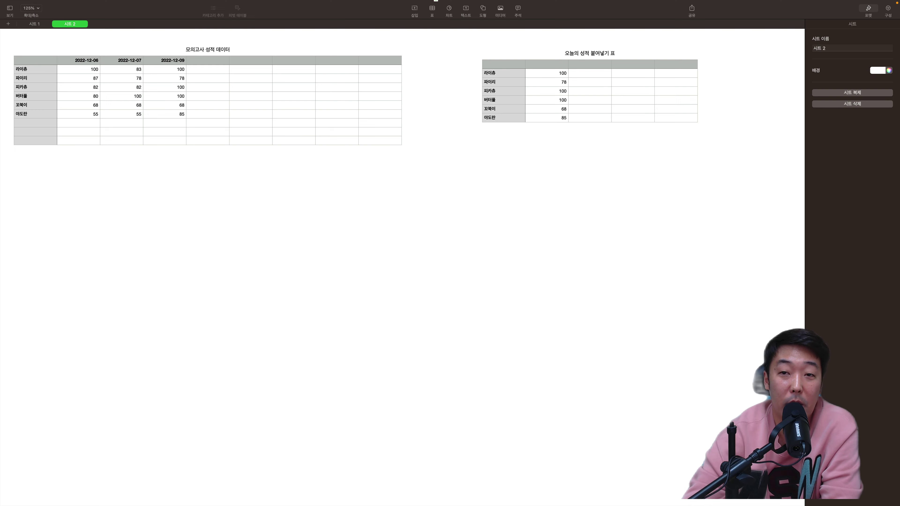
# Step: Reduce 오늘의 성적 붙여넣기 표 to columns A and B and move it below the left end of 모의고사 성적 데이터
pyautogui.click(676, 91)
pyautogui.moveTo(704, 128); pyautogui.dragTo(571, 129)
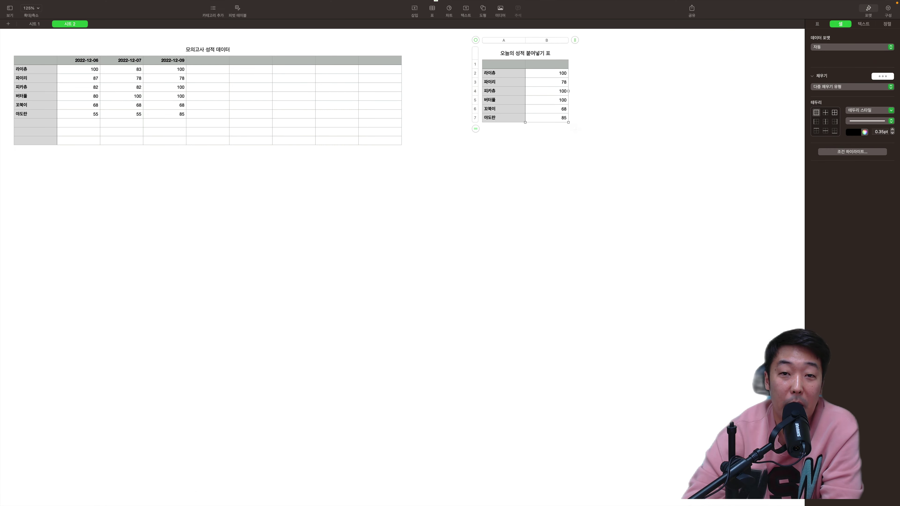
pyautogui.moveTo(476, 40); pyautogui.dragTo(13, 176)
pyautogui.press('Escape')
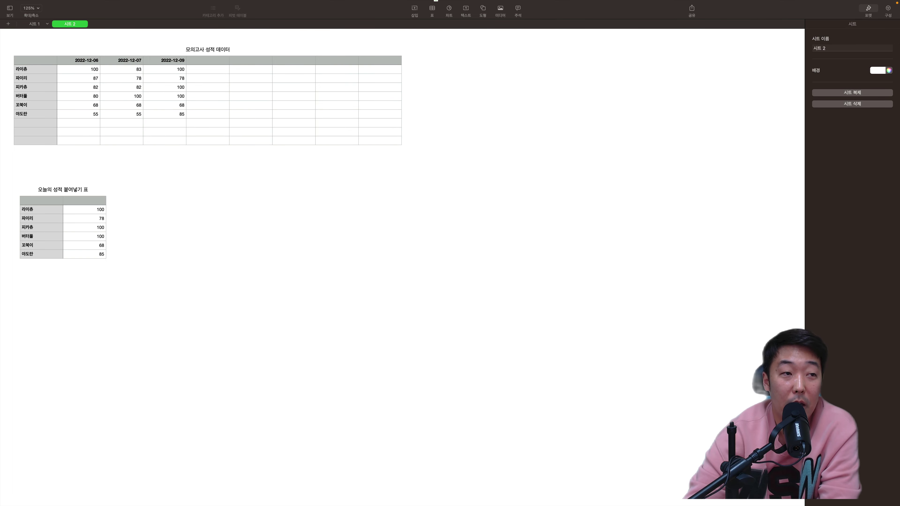
# Step: On 시트 1, copy the 정답 answers for 1번 to 30번 into student rows 8, 10 and 14 of 모의고사 채점
pyautogui.click(34, 24)
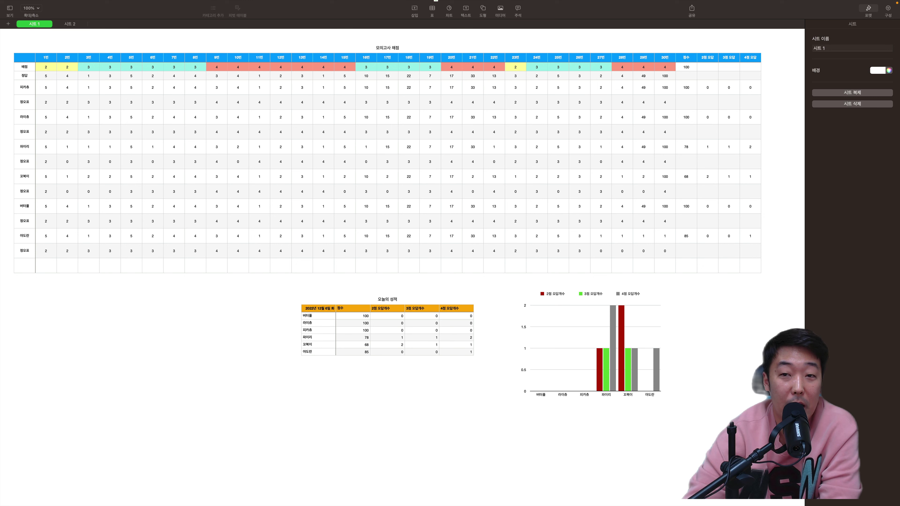
pyautogui.click(46, 147)
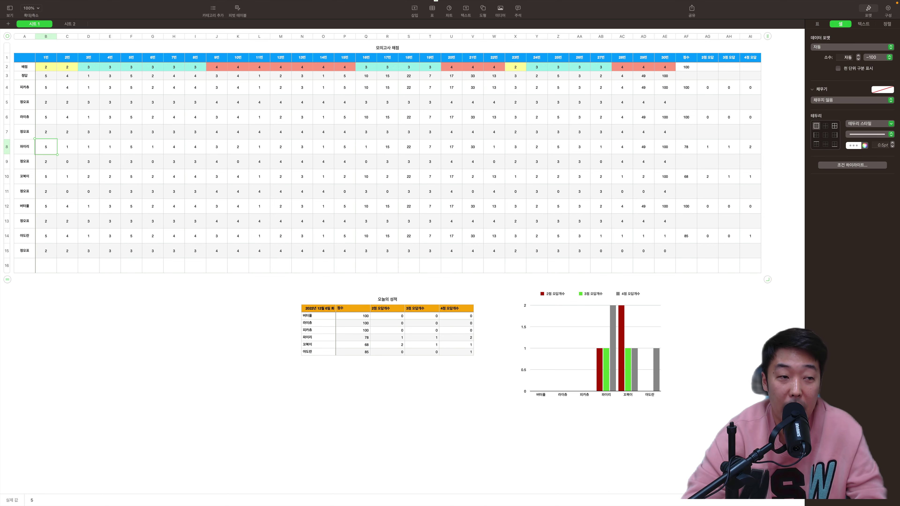
pyautogui.click(46, 76)
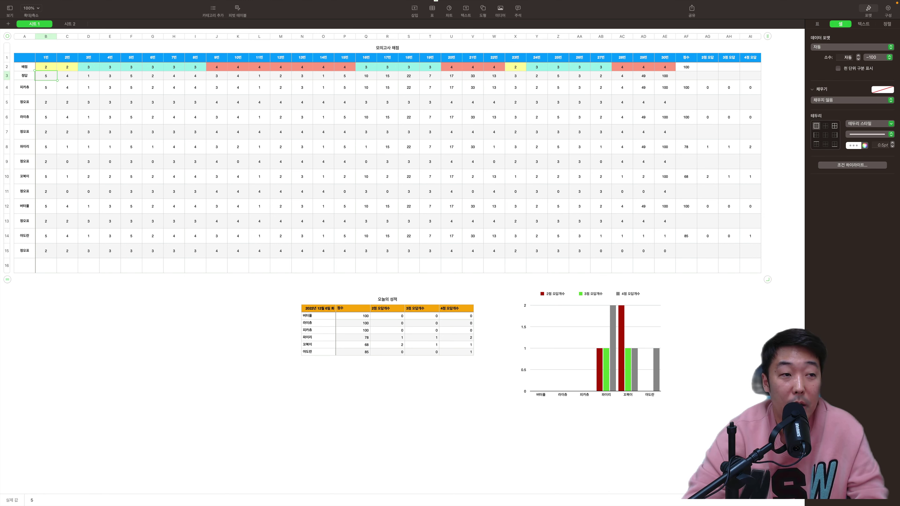
pyautogui.moveTo(46, 76); pyautogui.dragTo(664, 76)
pyautogui.press('super+c')
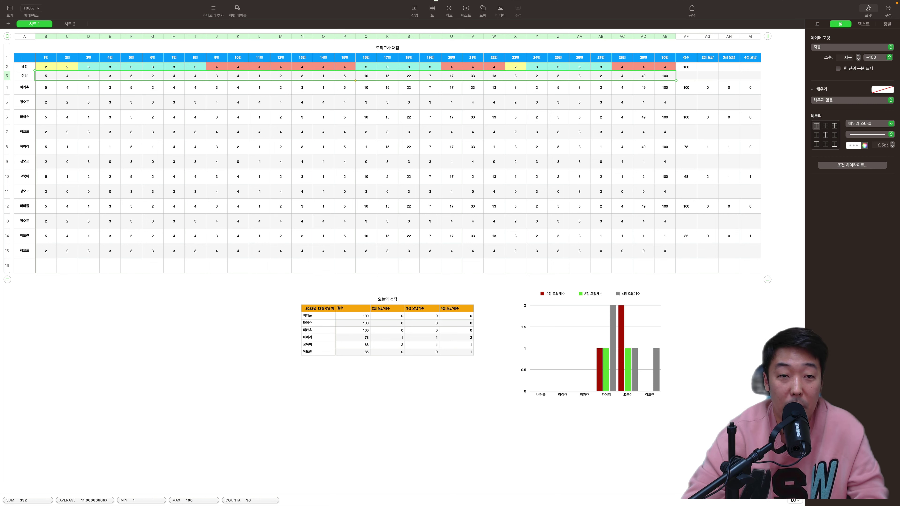
pyautogui.click(46, 118)
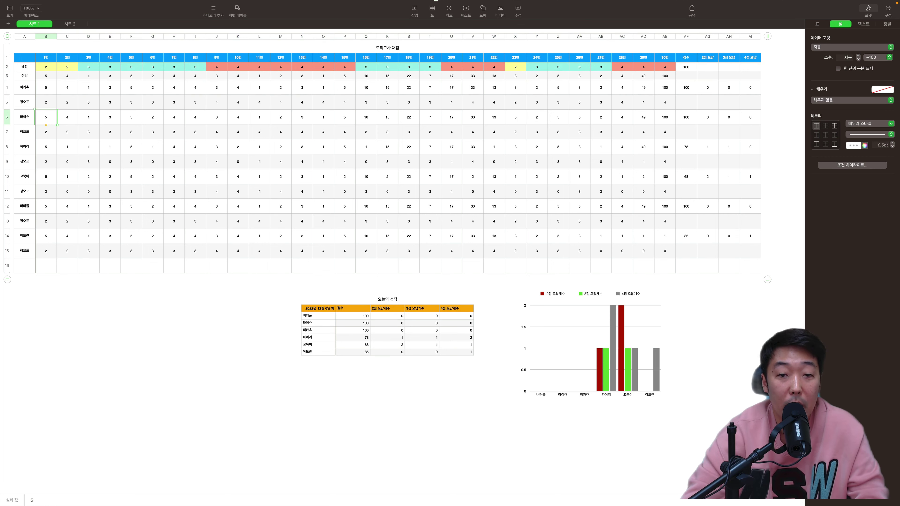
pyautogui.click(46, 147)
pyautogui.press('super+v')
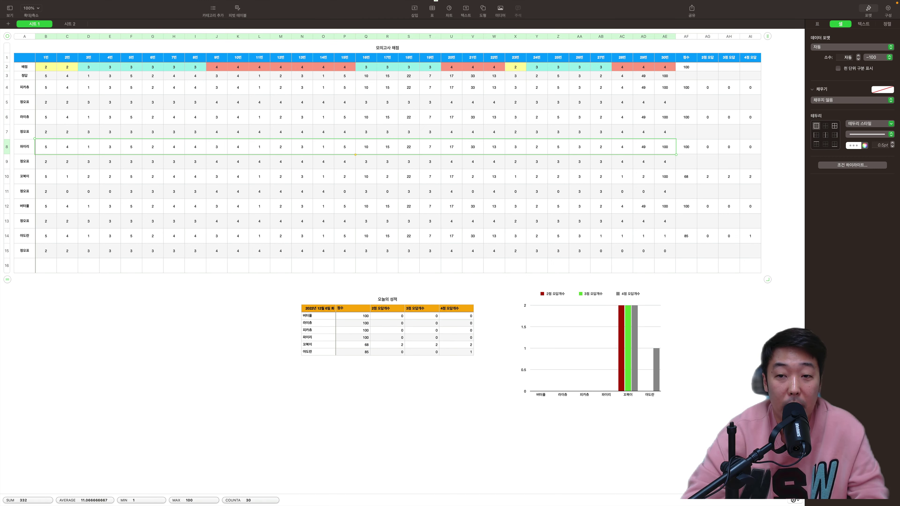
pyautogui.click(47, 176)
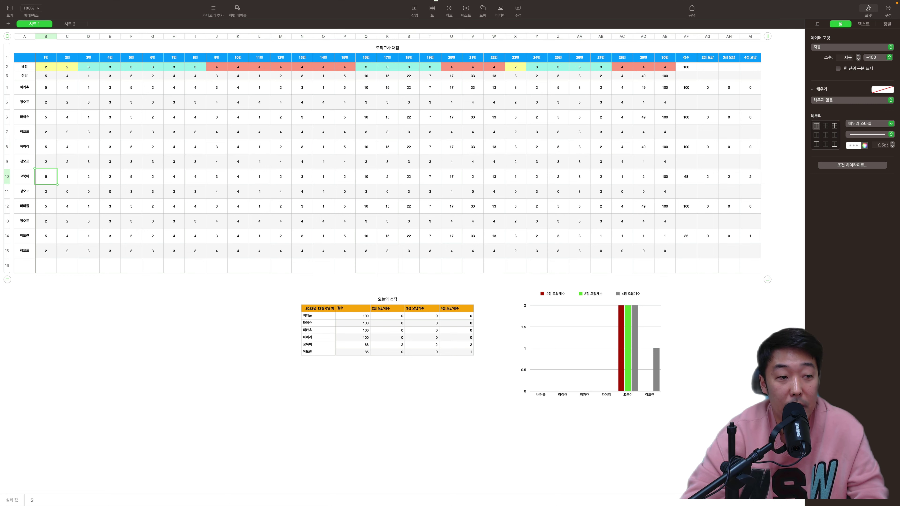
pyautogui.press('super+v')
pyautogui.click(46, 236)
pyautogui.press('super+v')
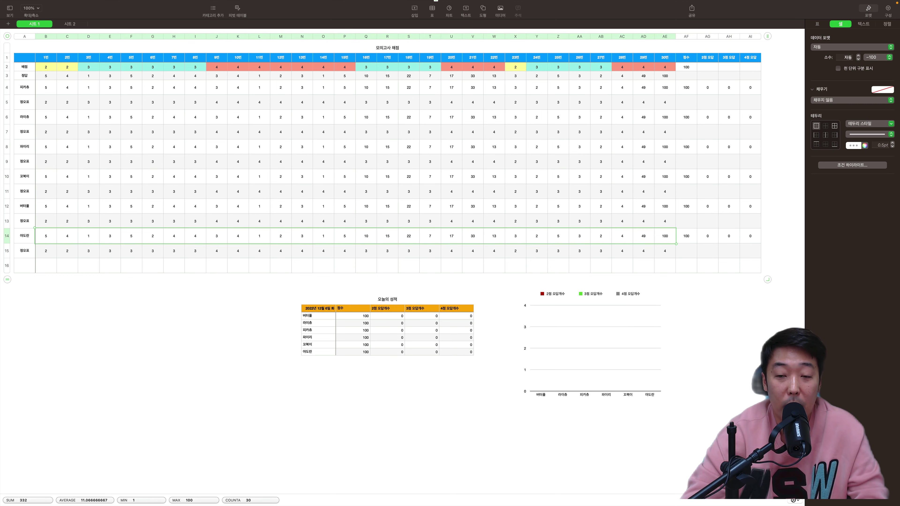
pyautogui.press('Escape')
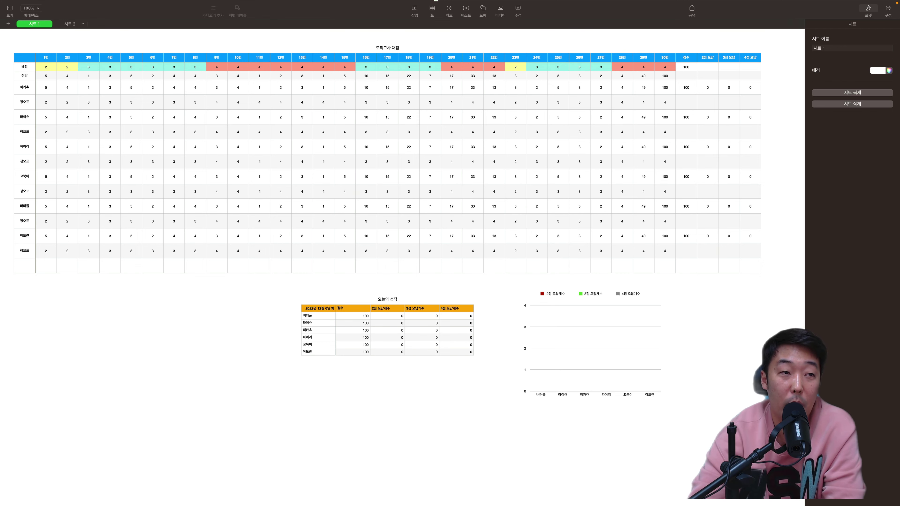
# Step: On 시트 2, copy the six scores from 오늘의 성적 붙여넣기 표 into 모의고사 성적 데이터 from E2 and enter 12/10 as that column's header
pyautogui.click(70, 23)
pyautogui.moveTo(85, 209); pyautogui.dragTo(84, 254)
pyautogui.press('super+c')
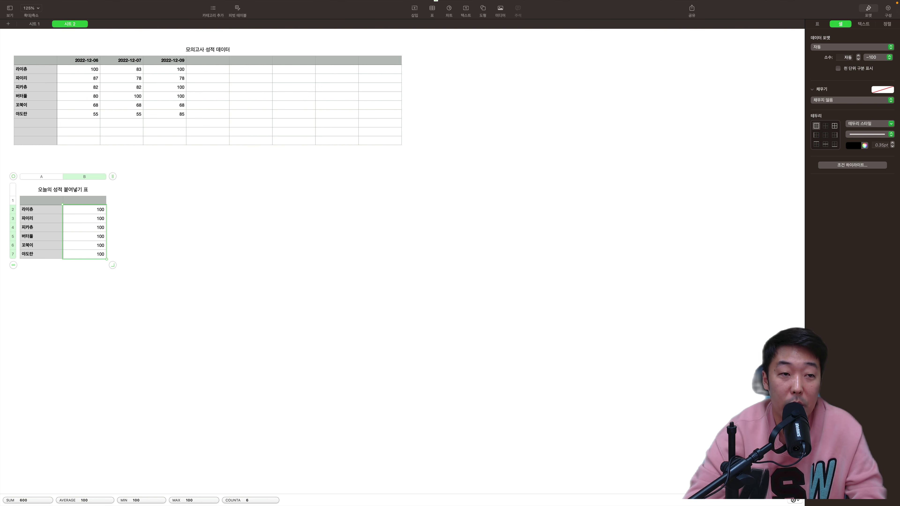
pyautogui.click(208, 69)
pyautogui.press('super+v')
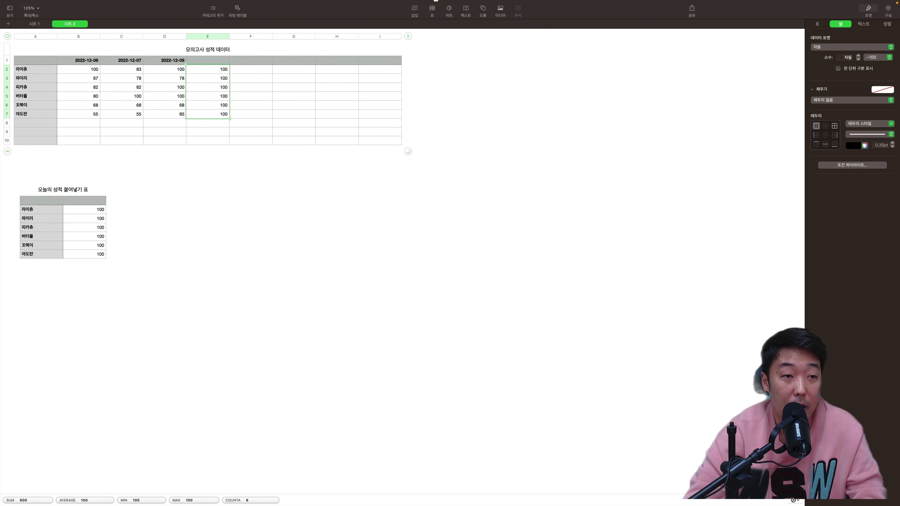
pyautogui.click(208, 60)
pyautogui.write('12/10')
pyautogui.press('Return')
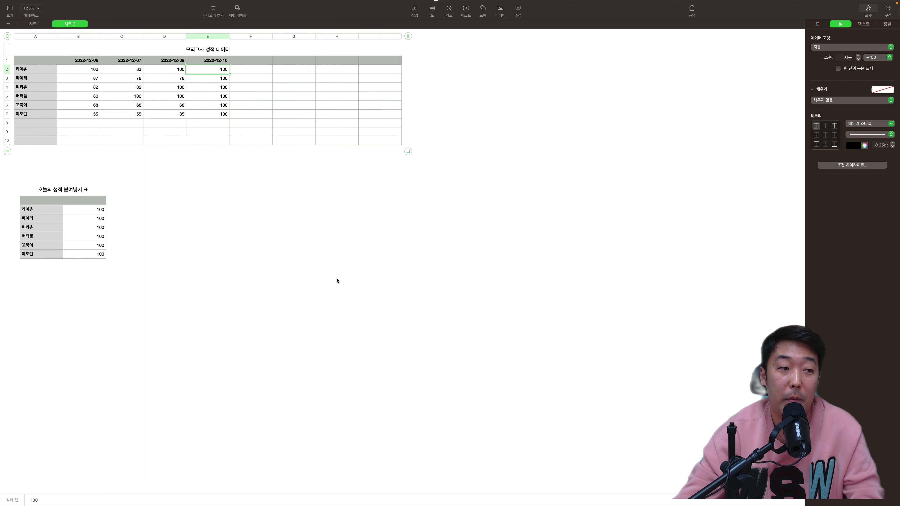
# Step: Reduce 모의고사 성적 데이터 to columns A through H and rows 1 through 8
pyautogui.click(332, 254)
pyautogui.click(394, 134)
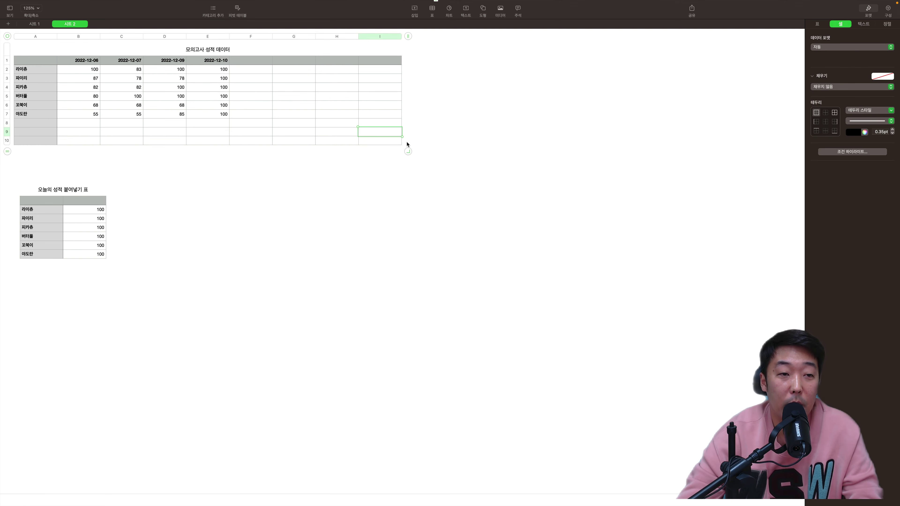
pyautogui.moveTo(408, 149); pyautogui.dragTo(359, 137)
pyautogui.click(370, 159)
pyautogui.click(353, 119)
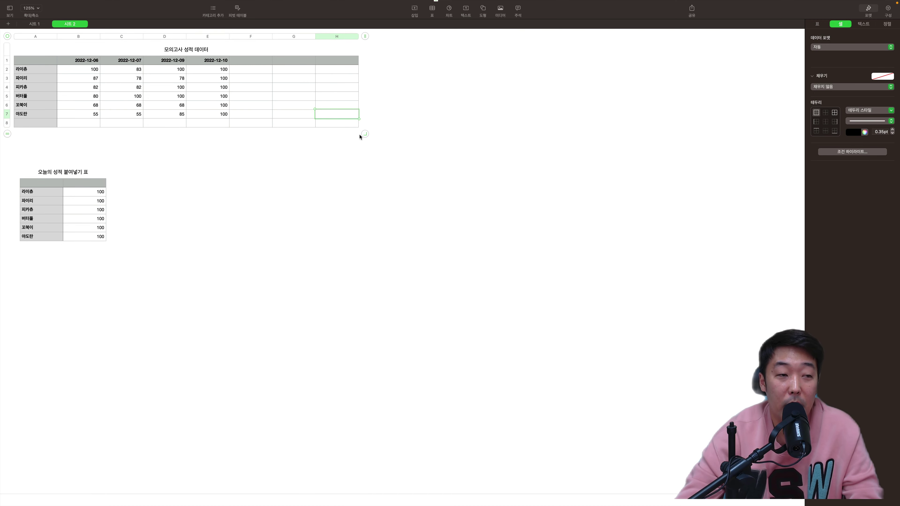
# Step: Label A8 of 모의고사 성적 데이터 평균 and enter an AVERAGE formula over B2:B7 in B8
pyautogui.click(35, 123)
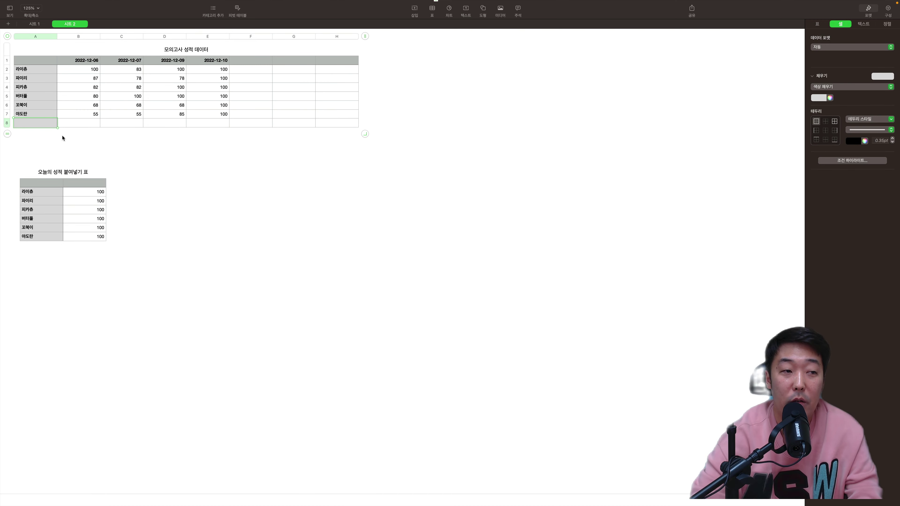
pyautogui.write('ㅍㅕㅇㄱ')
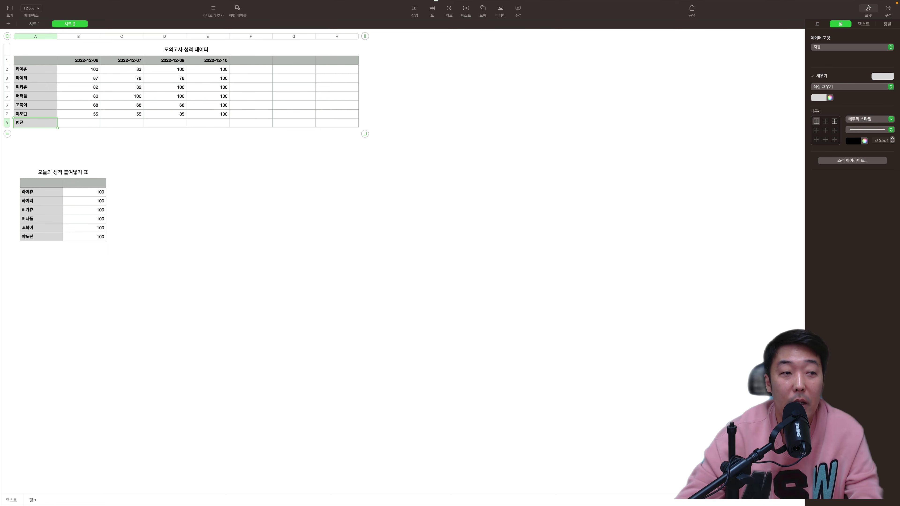
pyautogui.click(88, 121)
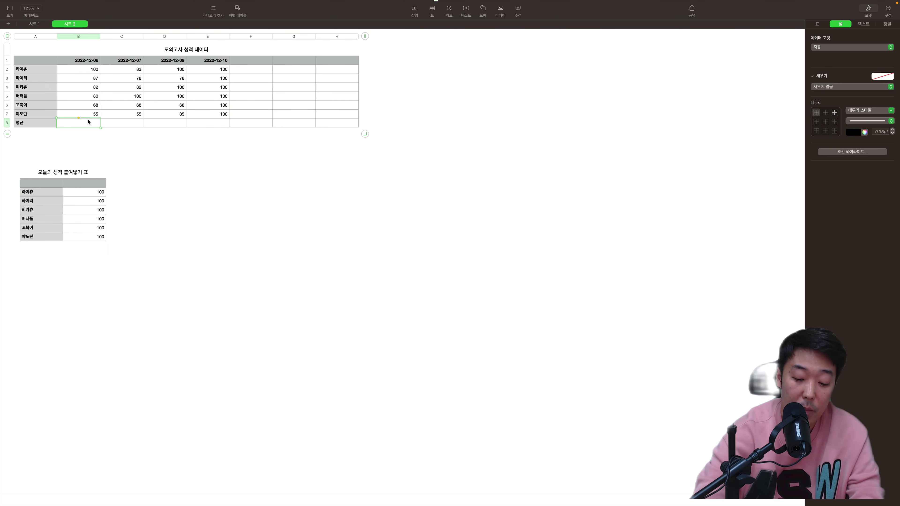
pyautogui.write('=미')
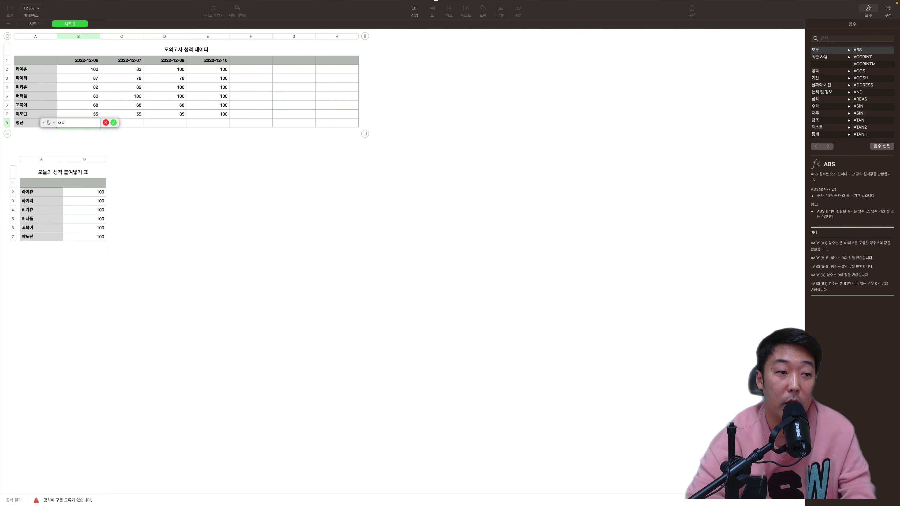
pyautogui.press('BackSpace')
pyautogui.press('BackSpace')
pyautogui.write('AVERA')
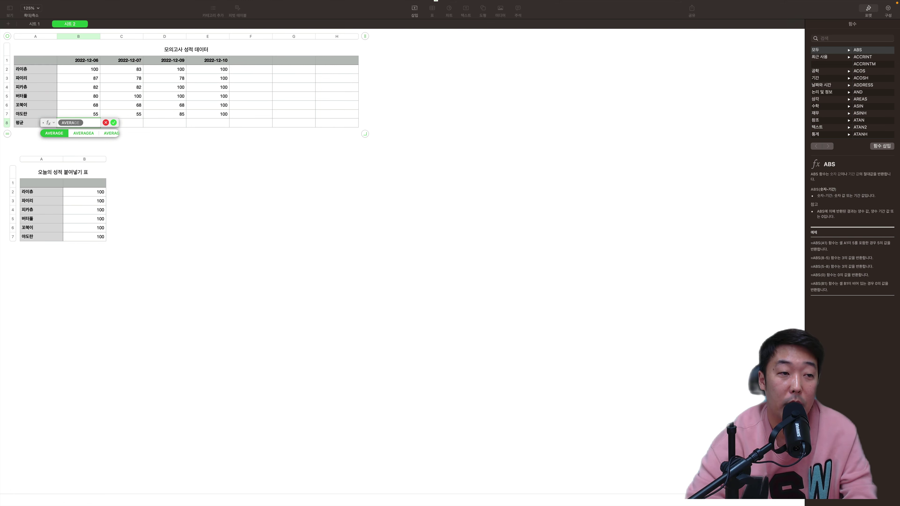
pyautogui.press('Return')
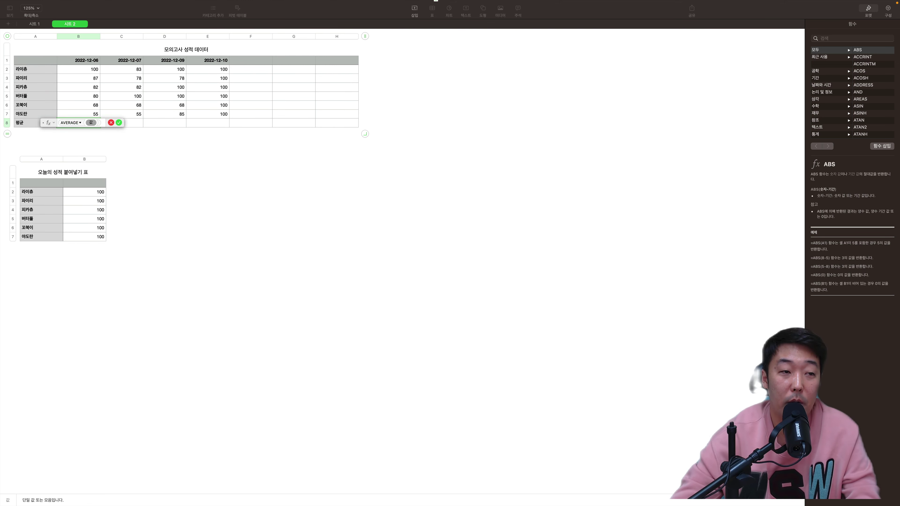
pyautogui.moveTo(94, 70); pyautogui.dragTo(98, 115)
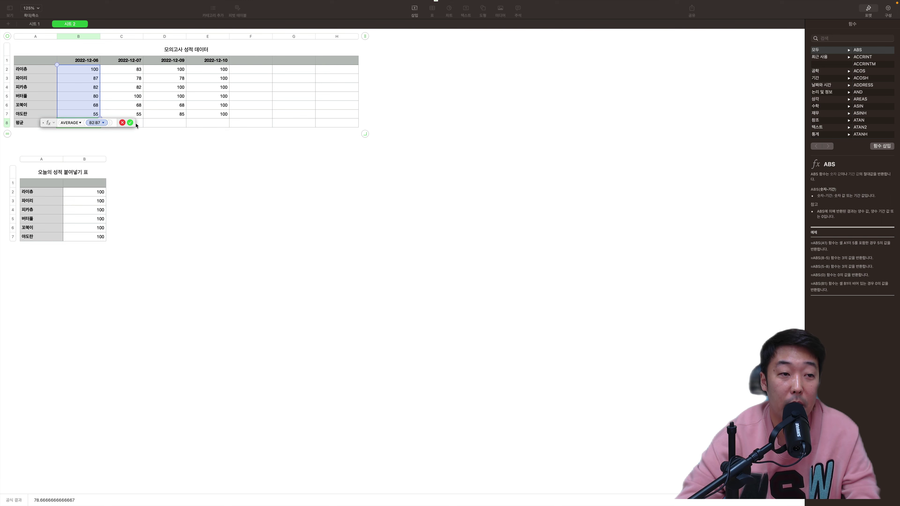
pyautogui.press('Return')
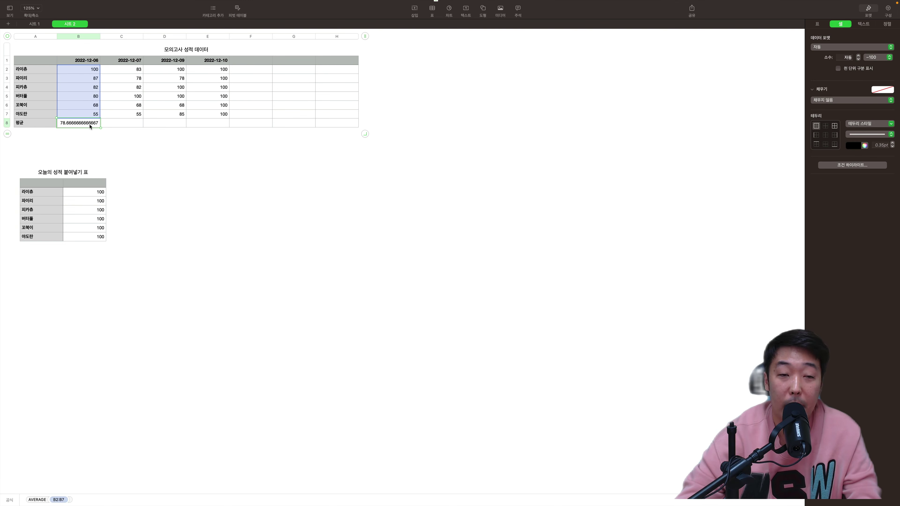
pyautogui.doubleClick(89, 124)
pyautogui.press('Escape')
pyautogui.doubleClick(94, 124)
pyautogui.press('Escape')
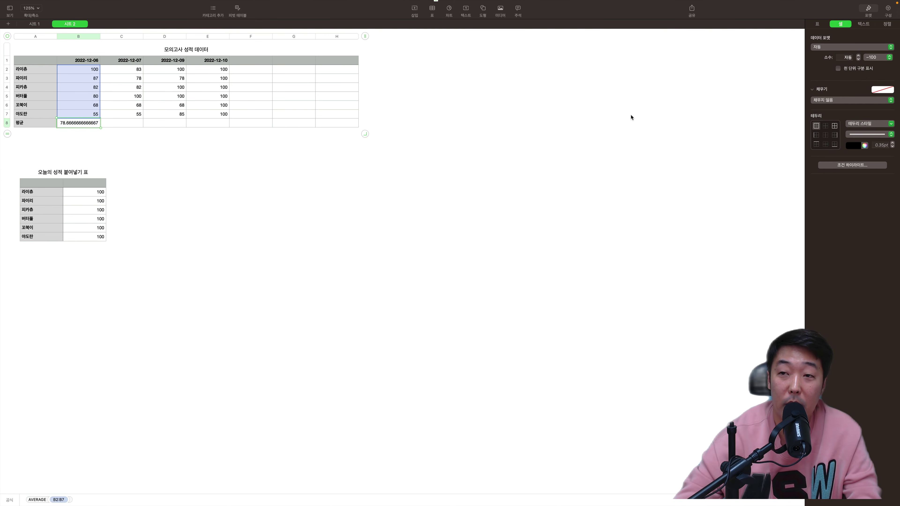
# Step: Format the average in B8 as 숫자 with 1 decimal place
pyautogui.click(830, 48)
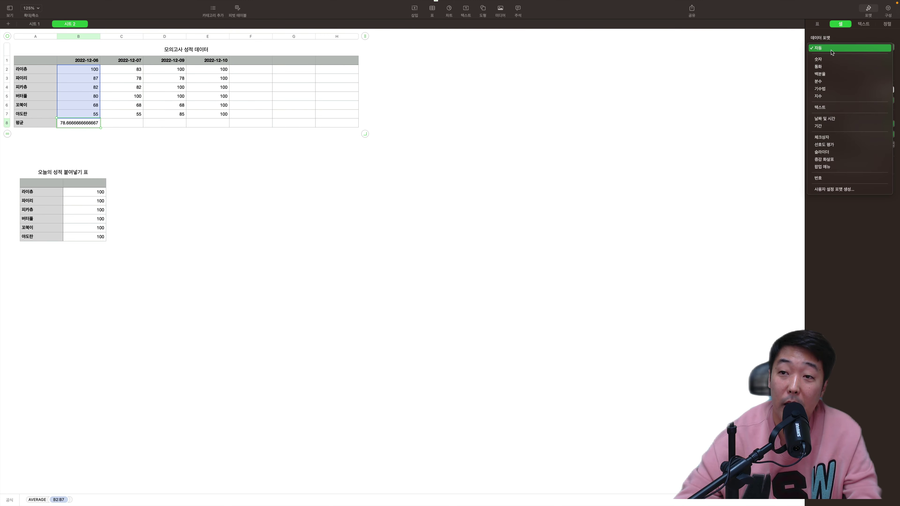
pyautogui.click(831, 60)
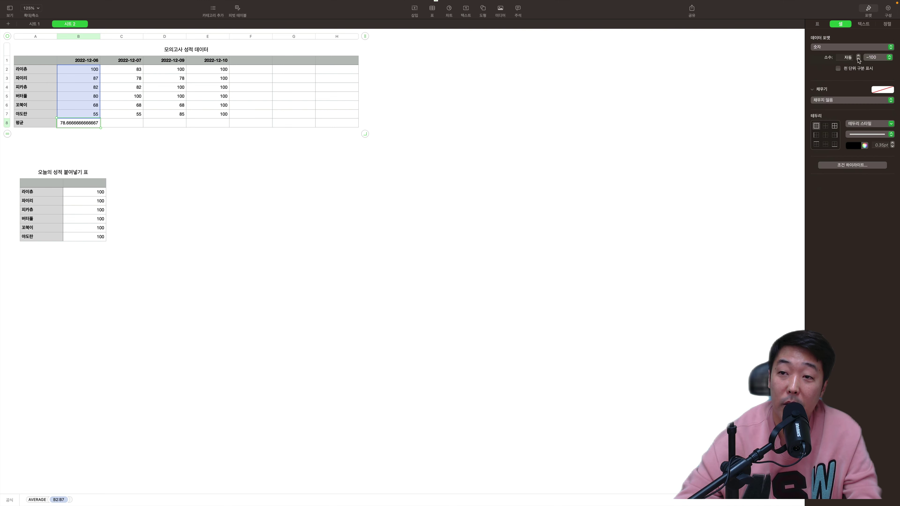
pyautogui.click(858, 56)
pyautogui.click(857, 56)
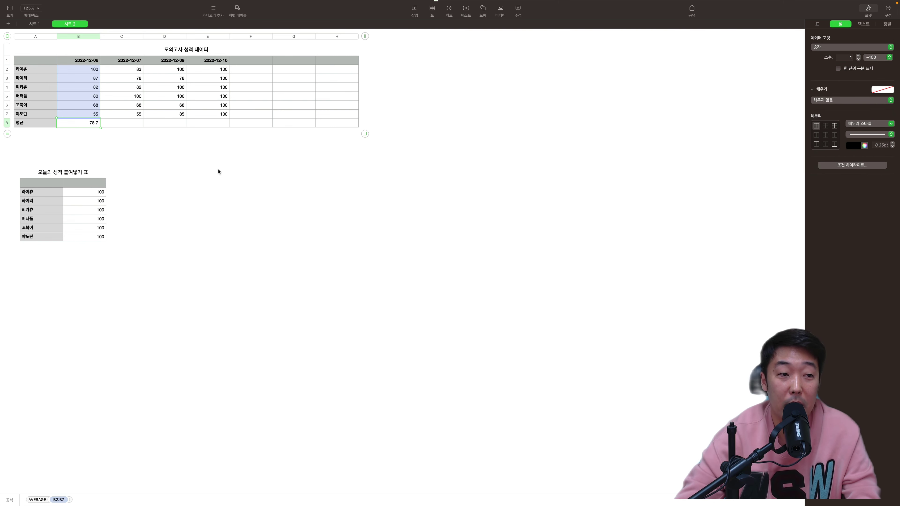
# Step: Fill the average formula from B8 across row 8 to E8
pyautogui.click(101, 138)
pyautogui.click(94, 124)
pyautogui.moveTo(99, 123); pyautogui.dragTo(212, 125)
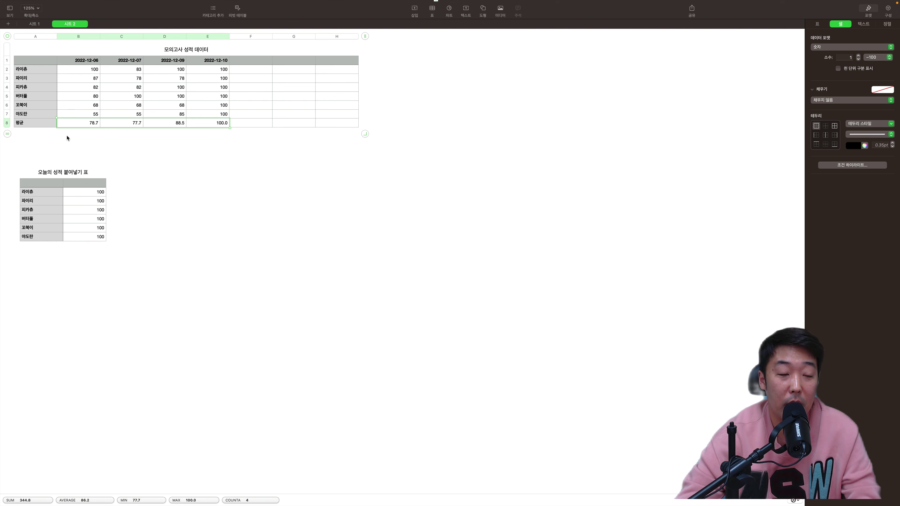
pyautogui.click(126, 128)
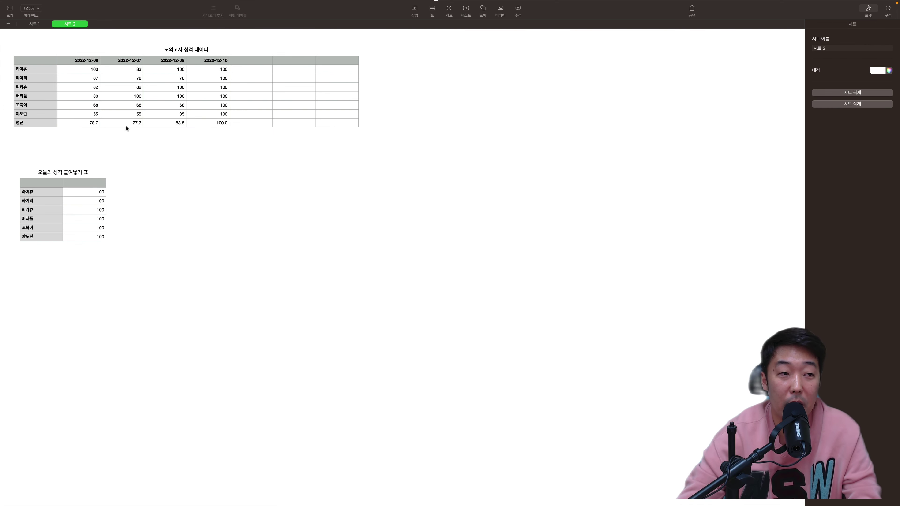
# Step: Insert a 2D line chart of the whole 모의고사 성적 데이터 table, enlarge it and place it beside 오늘의 성적 붙여넣기 표
pyautogui.click(43, 56)
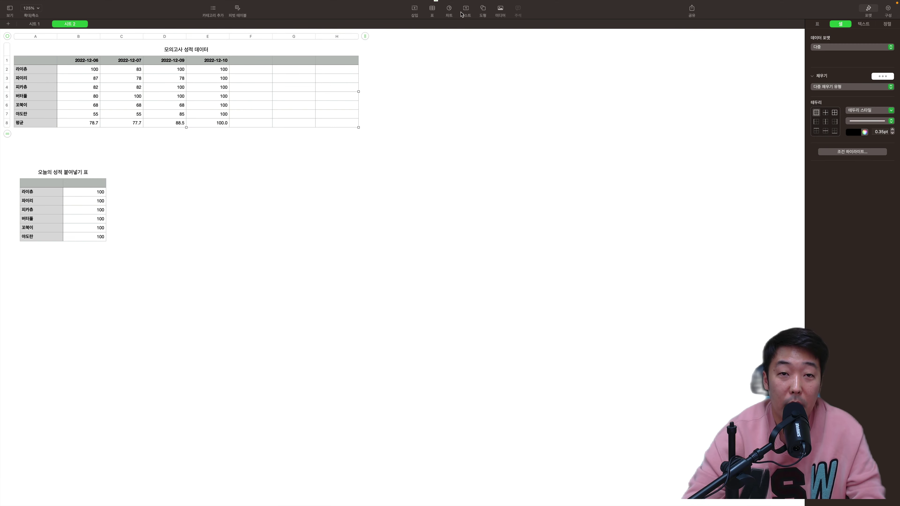
pyautogui.click(449, 9)
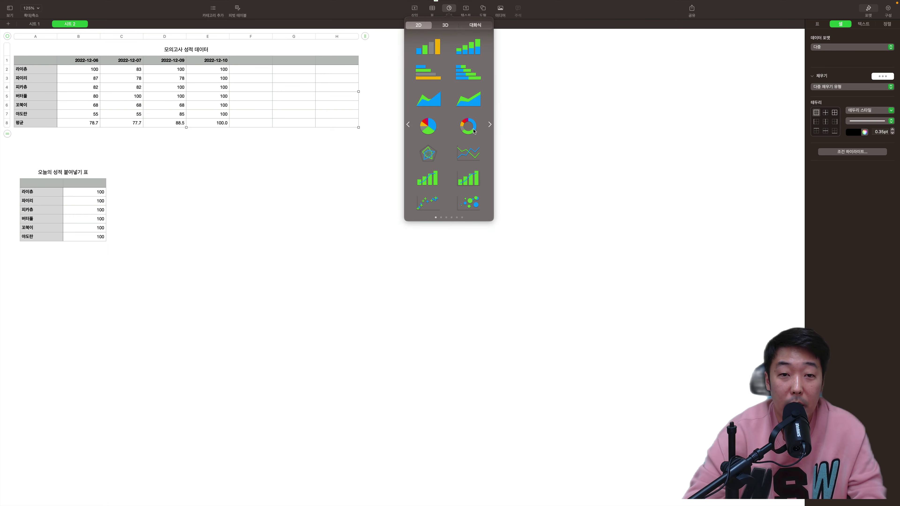
pyautogui.click(469, 155)
pyautogui.moveTo(300, 274); pyautogui.dragTo(445, 329)
pyautogui.moveTo(383, 276); pyautogui.dragTo(501, 279)
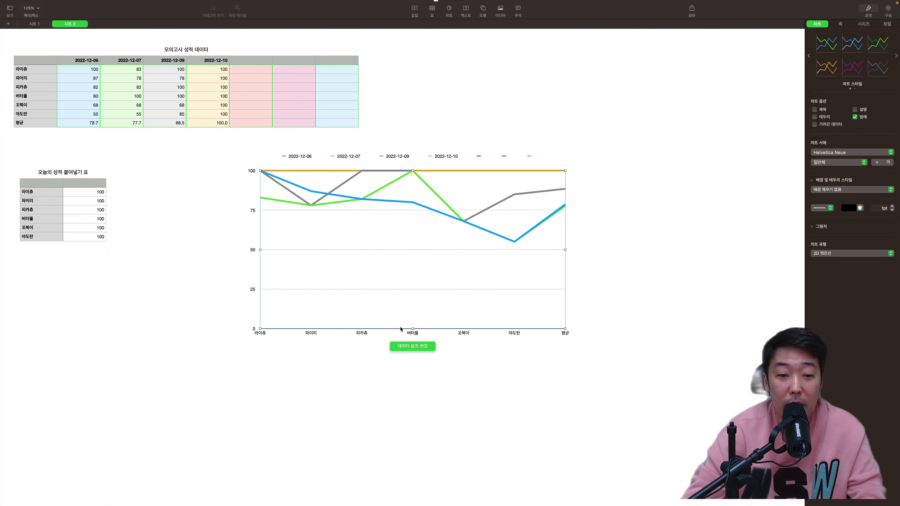
# Step: Edit the line chart's data references so that the table rows are plotted as series
pyautogui.click(408, 346)
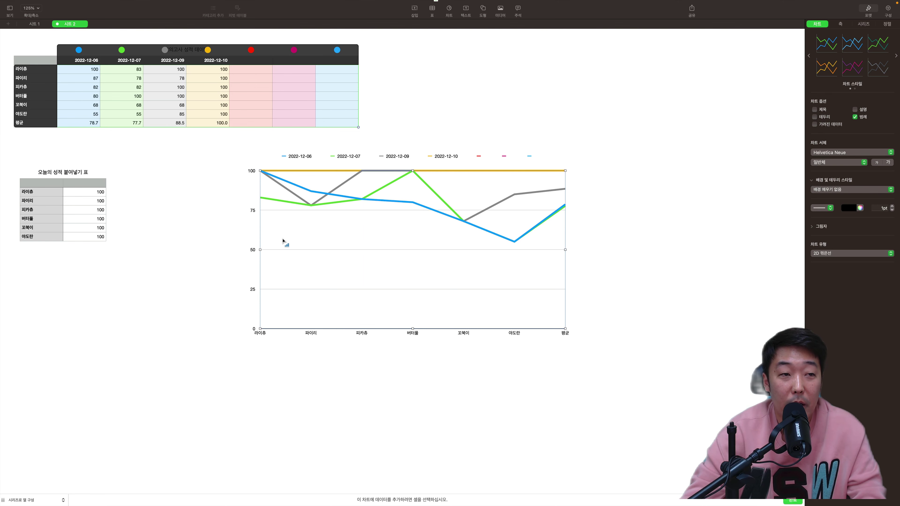
pyautogui.click(78, 49)
pyautogui.click(101, 53)
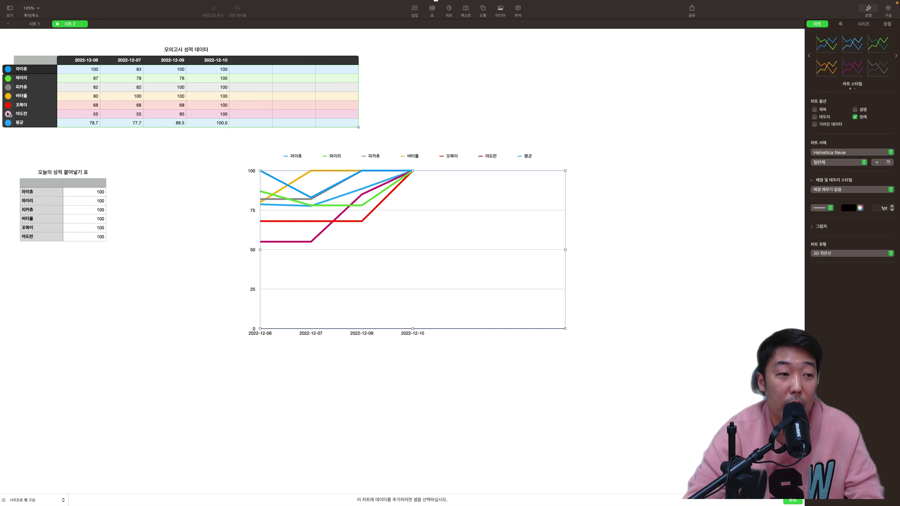
# Step: Delete the series for table rows 7, 6, 5 and 4 from the line chart
pyautogui.click(8, 114)
pyautogui.click(22, 137)
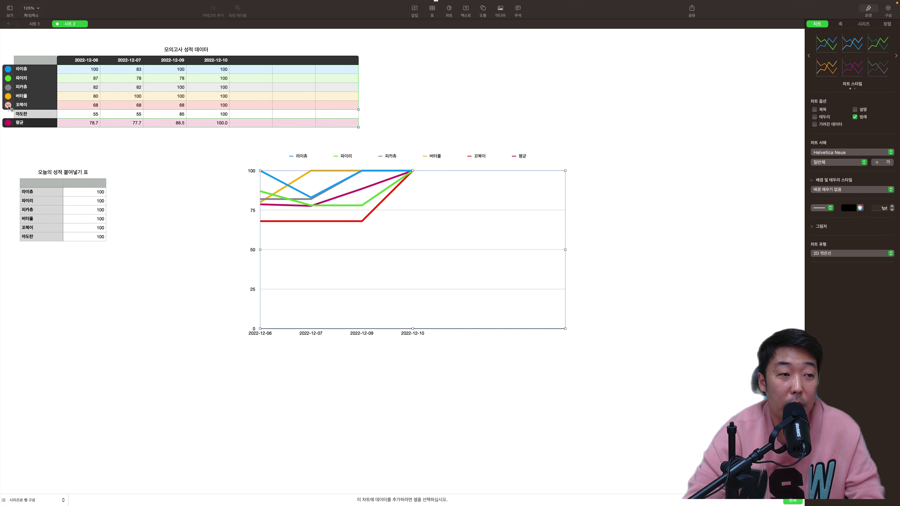
pyautogui.click(8, 105)
pyautogui.click(26, 127)
pyautogui.click(8, 96)
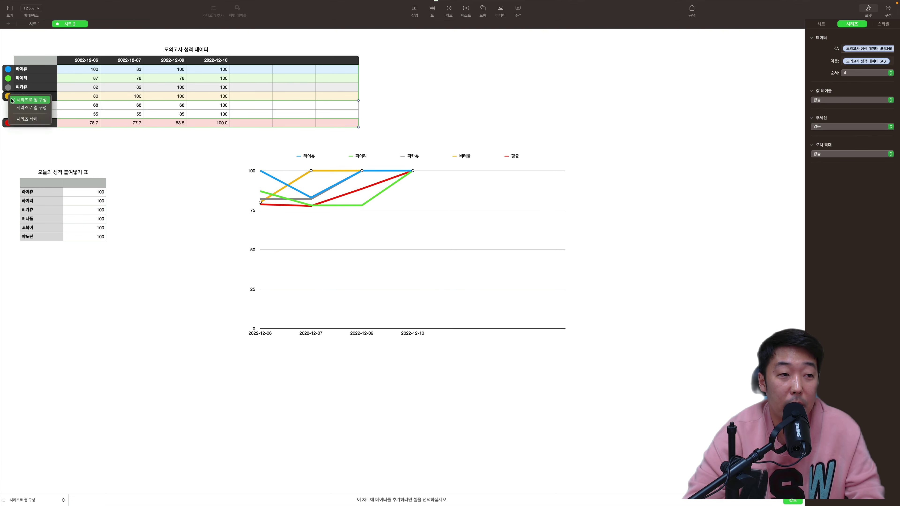
pyautogui.click(24, 121)
pyautogui.click(8, 87)
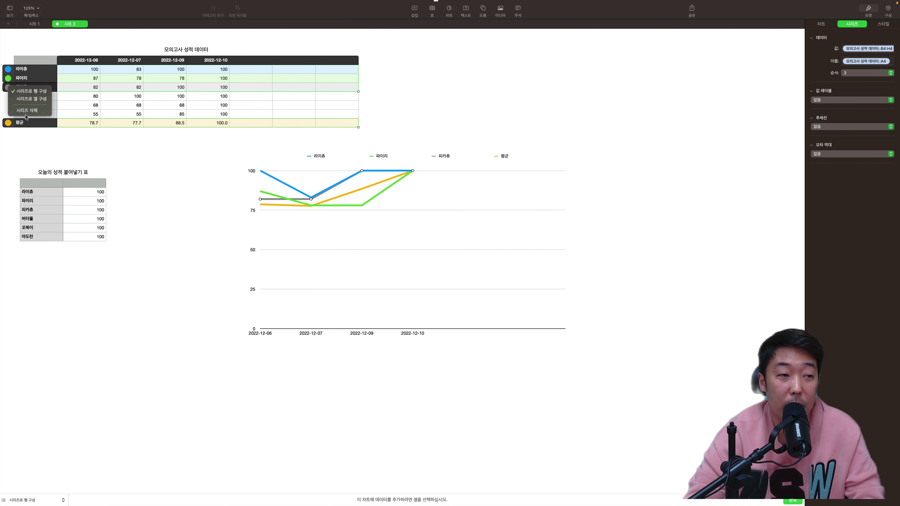
pyautogui.click(25, 111)
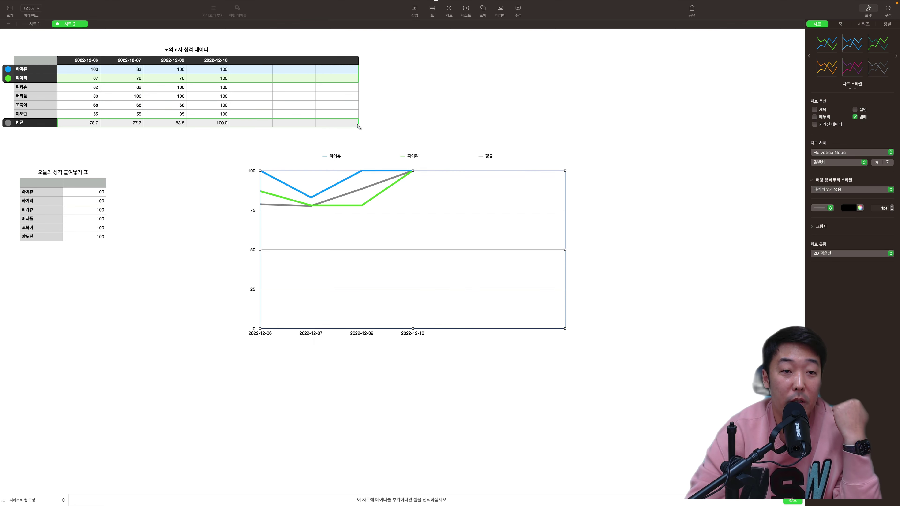
# Step: Limit the chart data of the remaining series to columns B through E, from 2022-12-06 to 2022-12-10
pyautogui.click(371, 132)
pyautogui.click(382, 224)
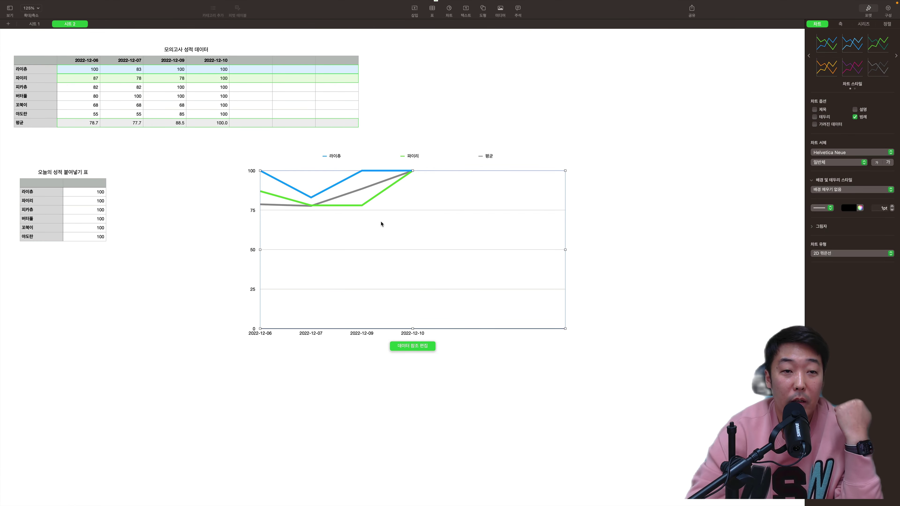
pyautogui.click(412, 346)
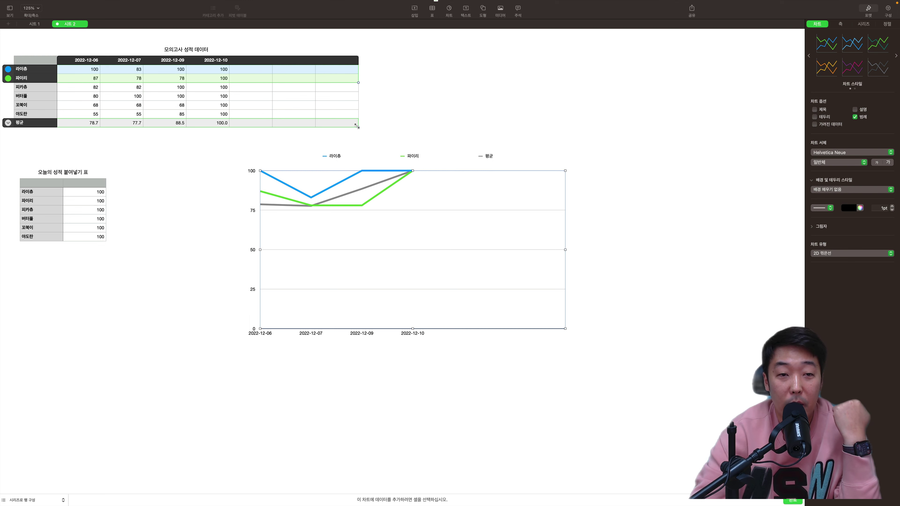
pyautogui.moveTo(356, 125); pyautogui.dragTo(227, 124)
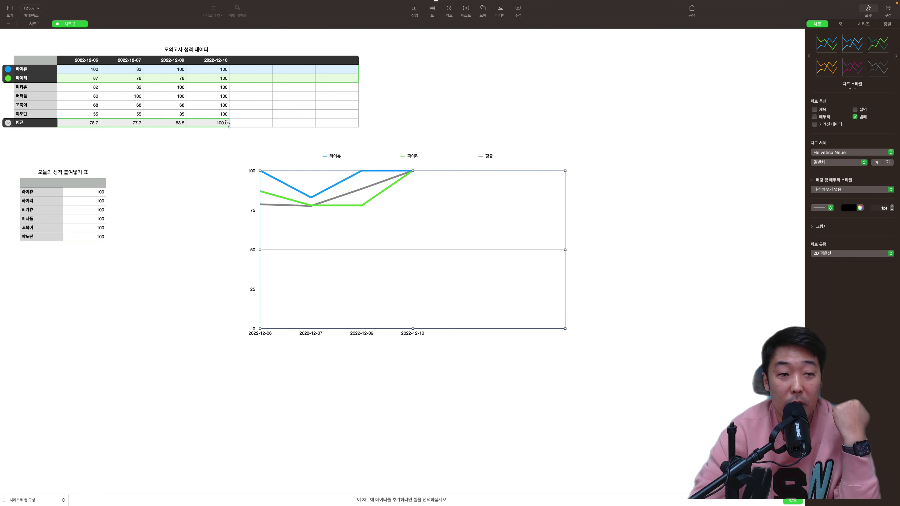
pyautogui.moveTo(357, 83); pyautogui.dragTo(280, 82)
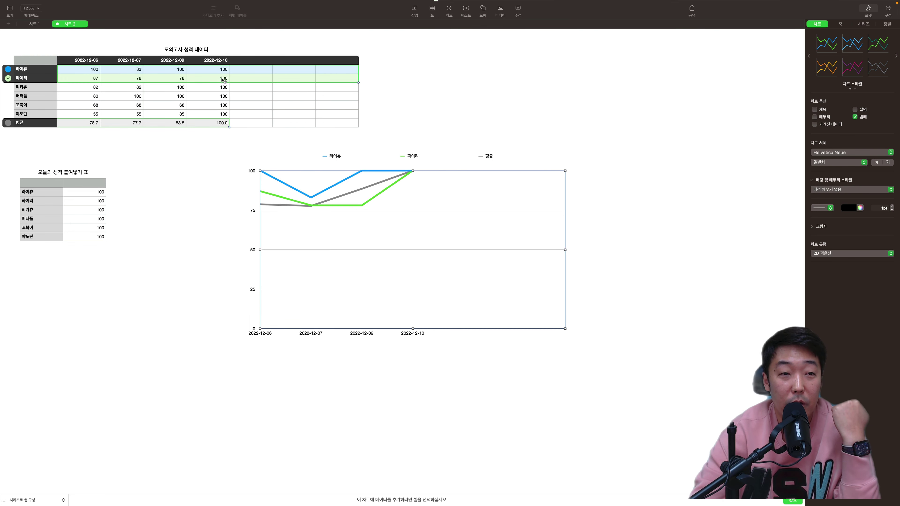
pyautogui.moveTo(358, 83); pyautogui.dragTo(229, 80)
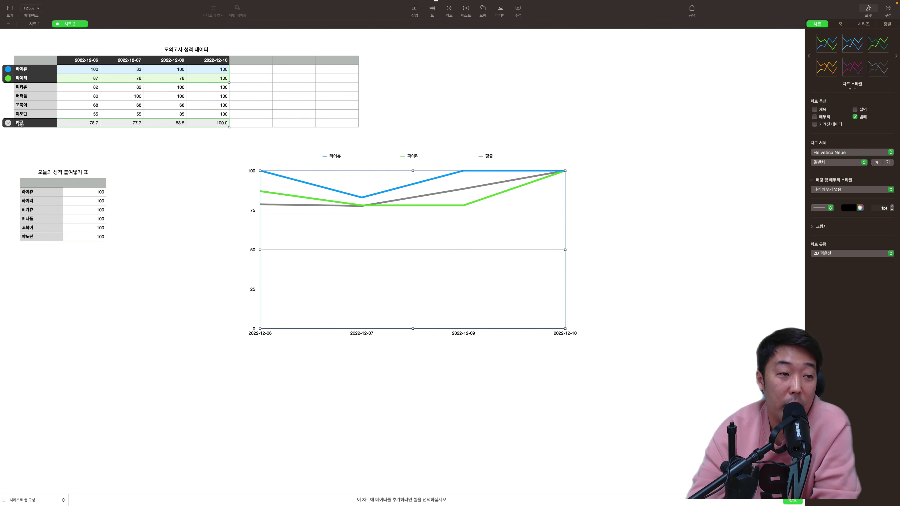
# Step: Set the line chart's 평균 series to a dotted line 2 pt thick
pyautogui.click(292, 205)
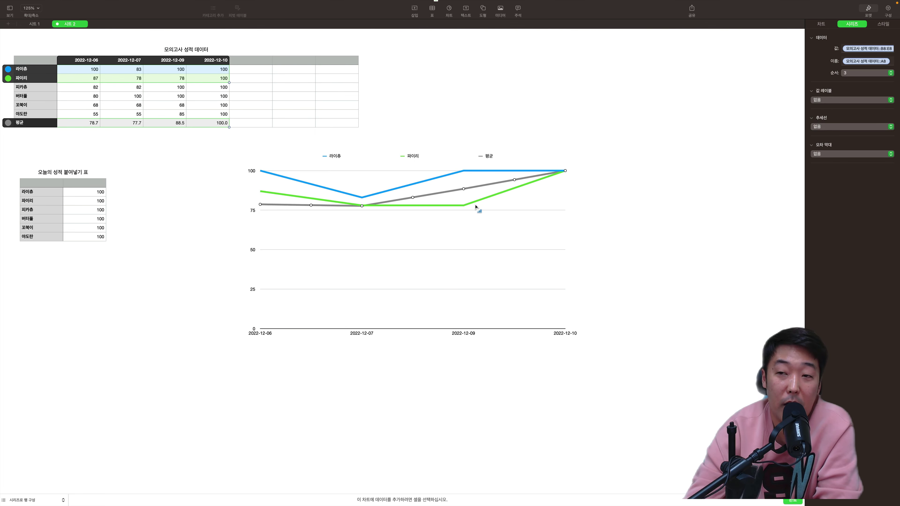
pyautogui.click(884, 26)
pyautogui.click(831, 77)
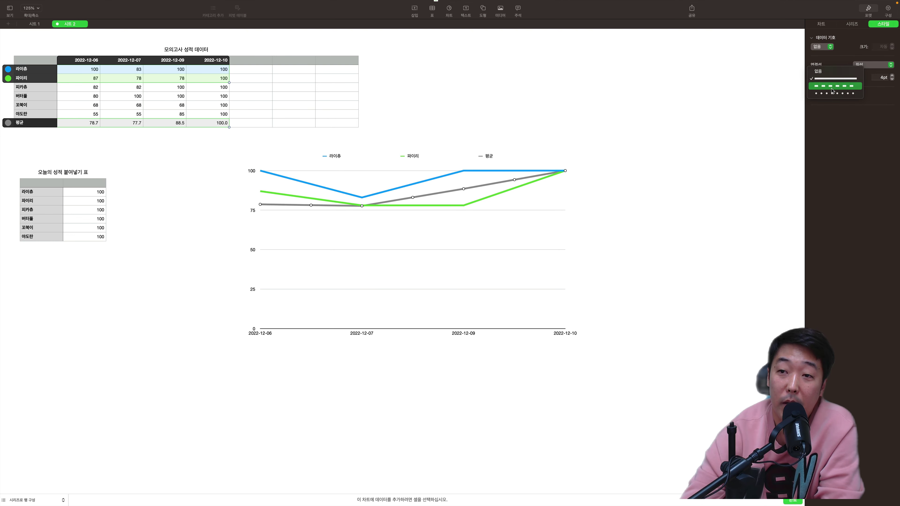
pyautogui.click(820, 94)
pyautogui.click(892, 79)
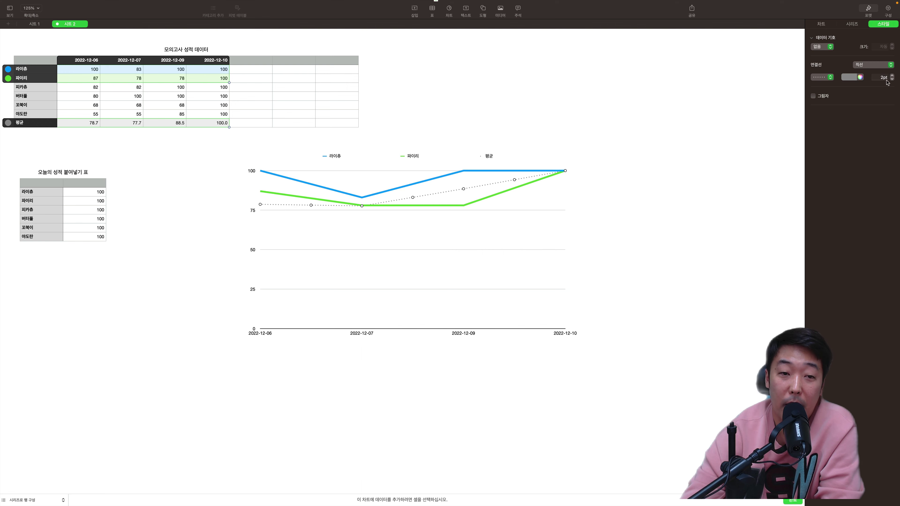
pyautogui.click(673, 223)
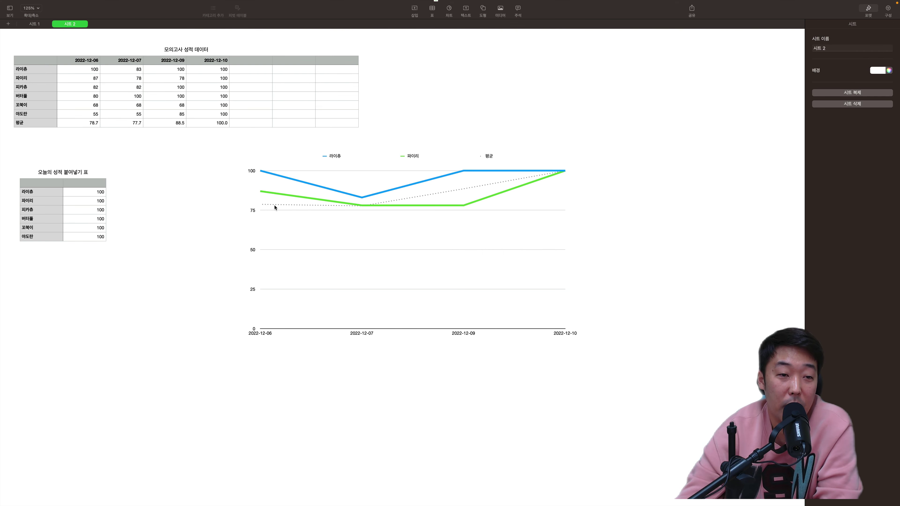
# Step: Edit the line chart's data references and delete the series for table row 3
pyautogui.click(342, 301)
pyautogui.click(305, 355)
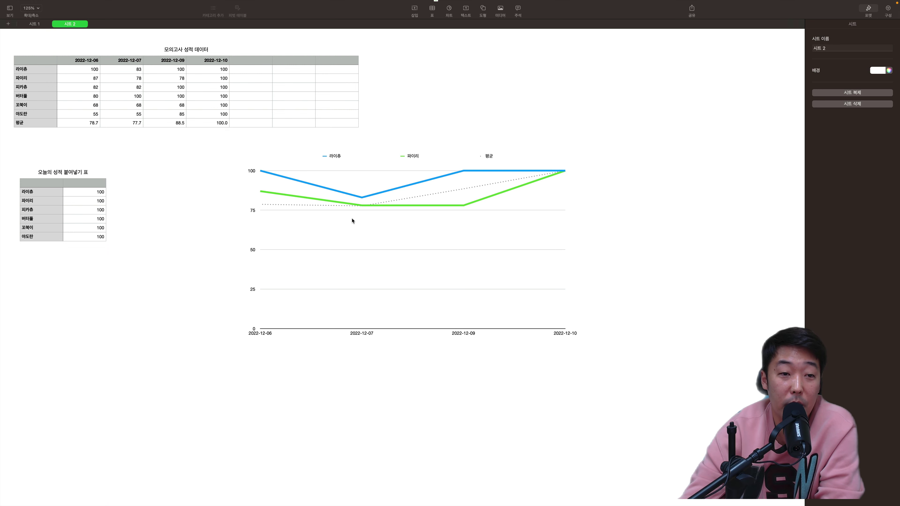
pyautogui.click(419, 318)
pyautogui.click(412, 346)
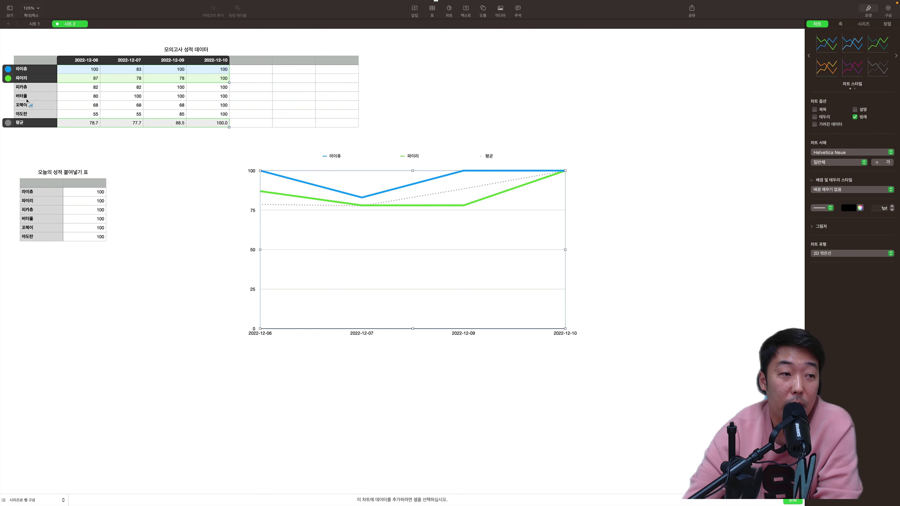
pyautogui.click(8, 78)
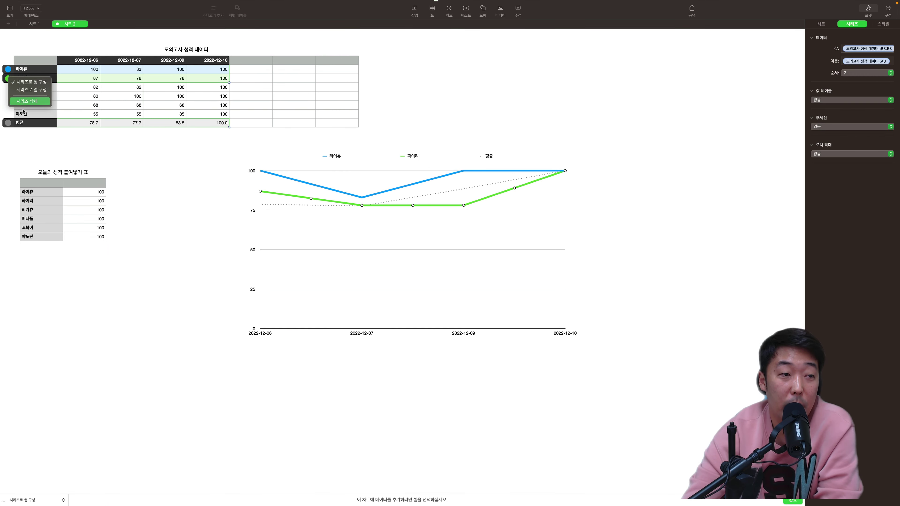
pyautogui.click(33, 102)
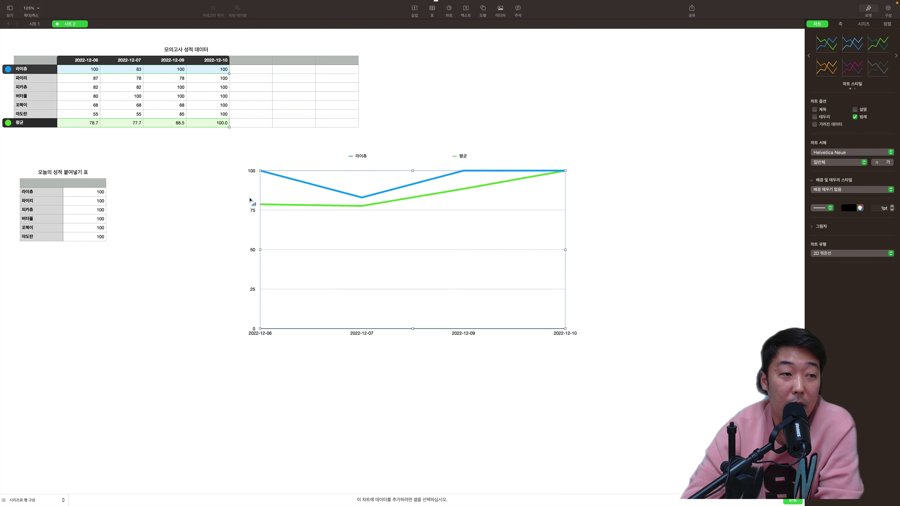
# Step: Restyle the green 평균 line, in its new place as second series, as dotted with a 2 pt thickness
pyautogui.click(318, 206)
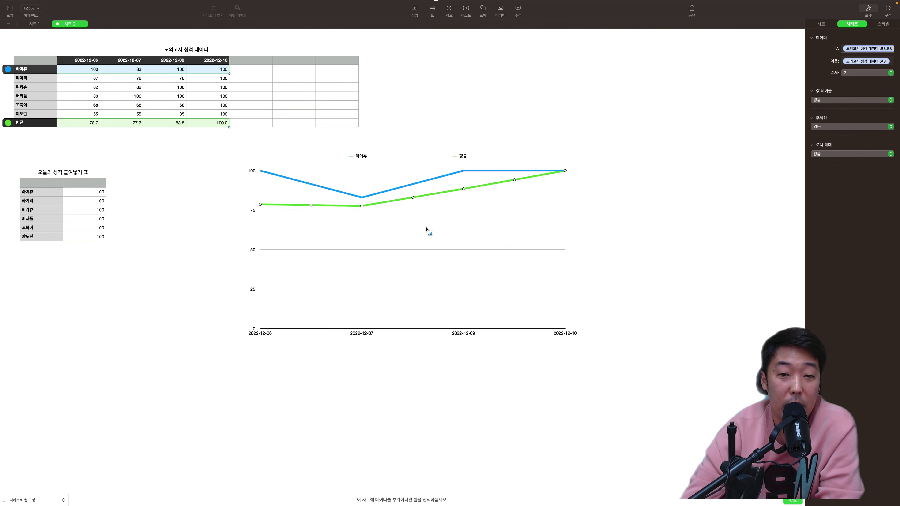
pyautogui.click(883, 26)
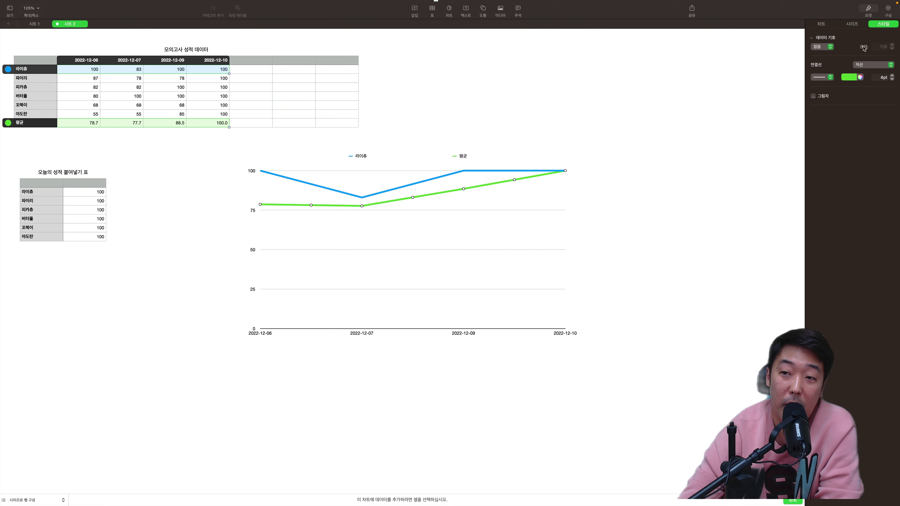
pyautogui.click(827, 81)
pyautogui.click(822, 94)
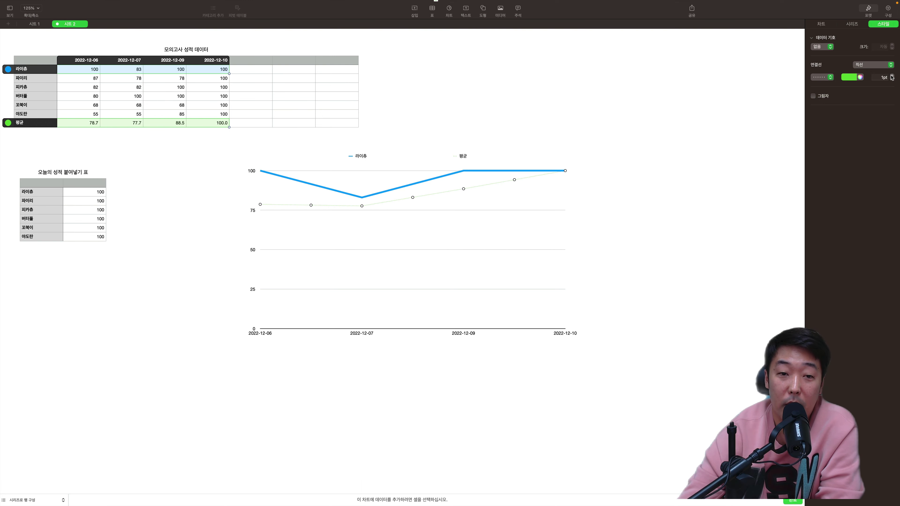
pyautogui.click(696, 204)
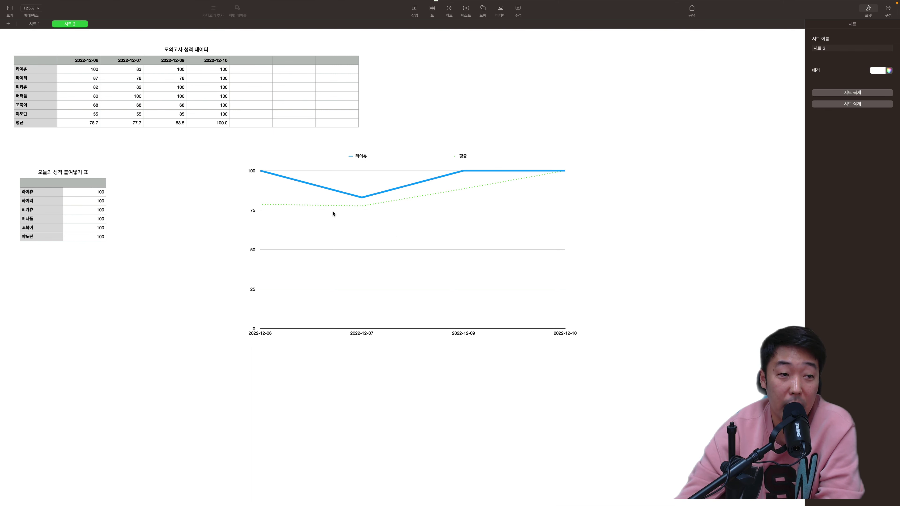
pyautogui.click(410, 301)
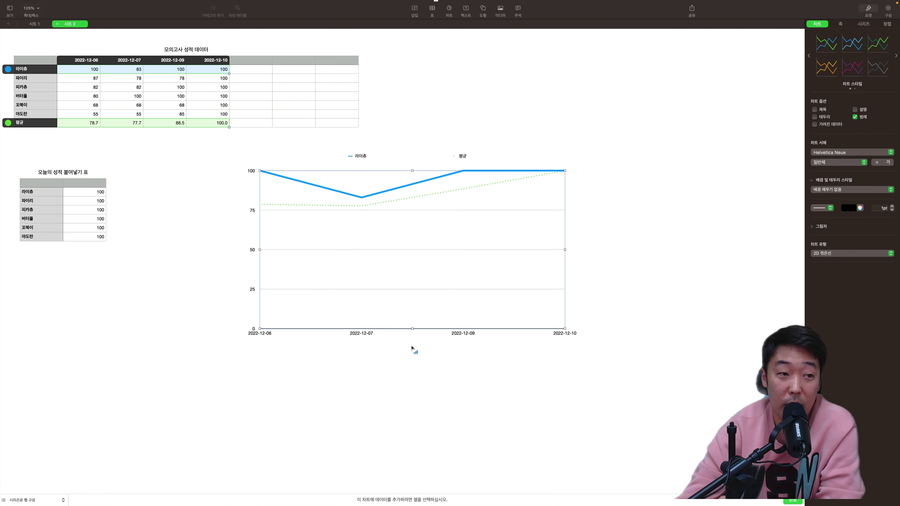
pyautogui.click(69, 106)
pyautogui.click(5, 68)
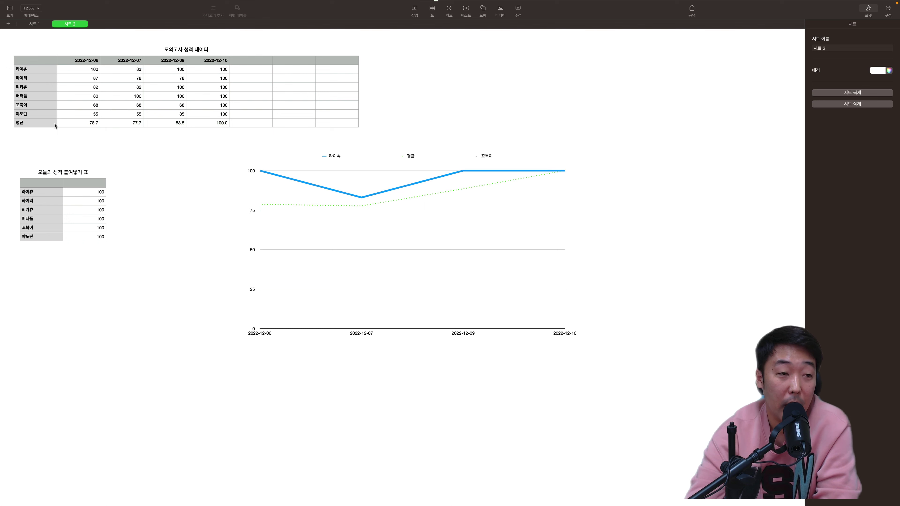
pyautogui.click(398, 305)
pyautogui.click(411, 346)
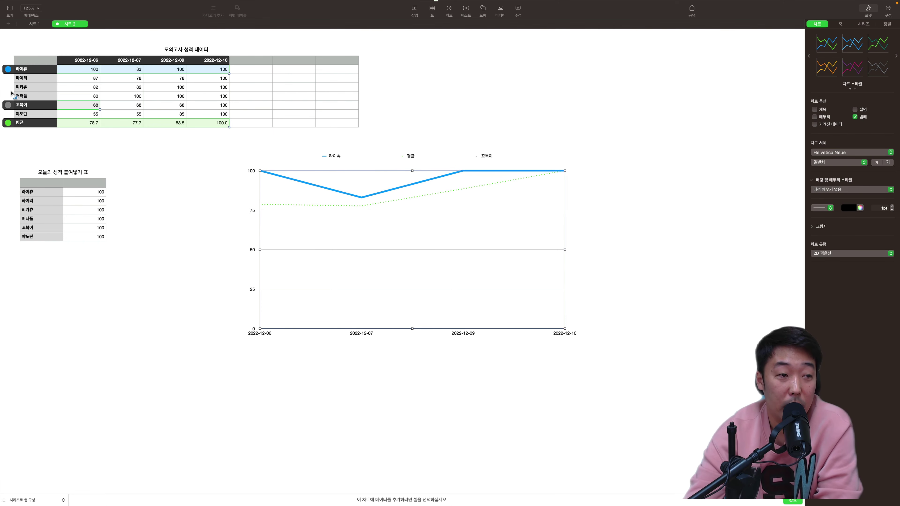
pyautogui.click(9, 105)
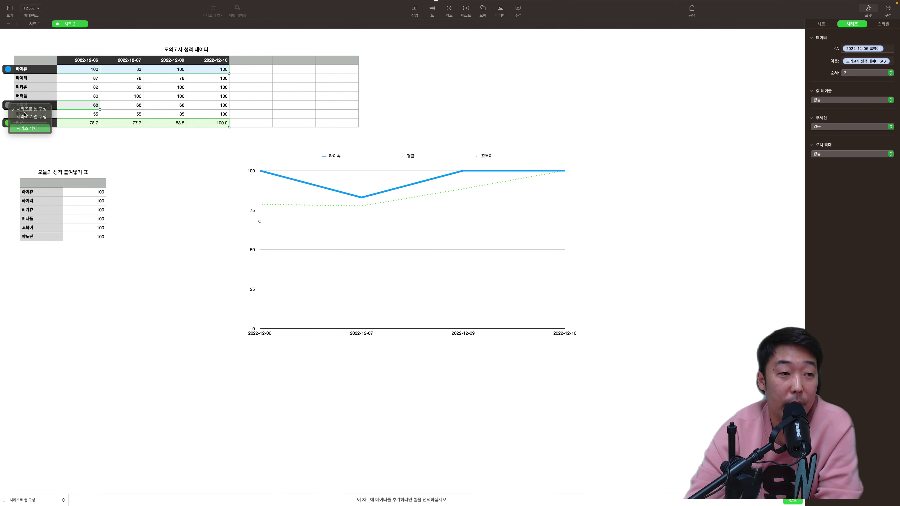
pyautogui.click(27, 128)
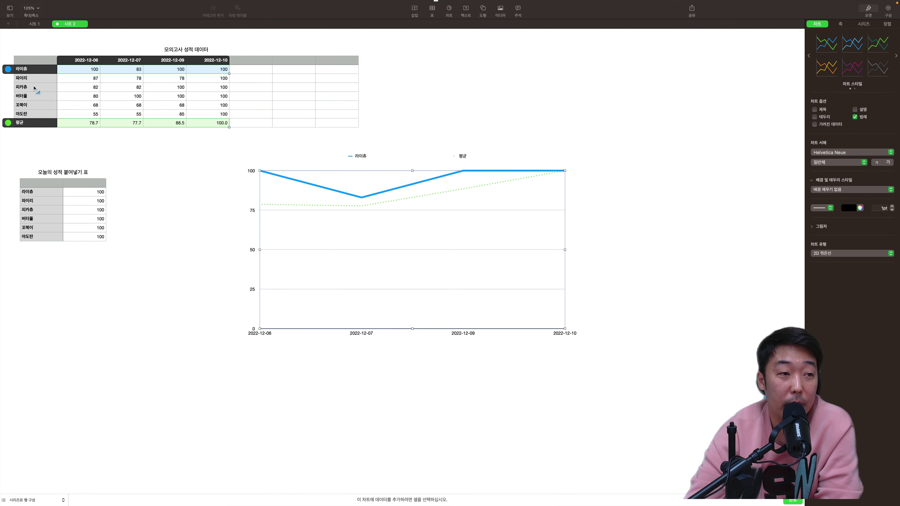
# Step: Replace the chart's row 2 series with table row 6, limited to columns B through E
pyautogui.click(46, 106)
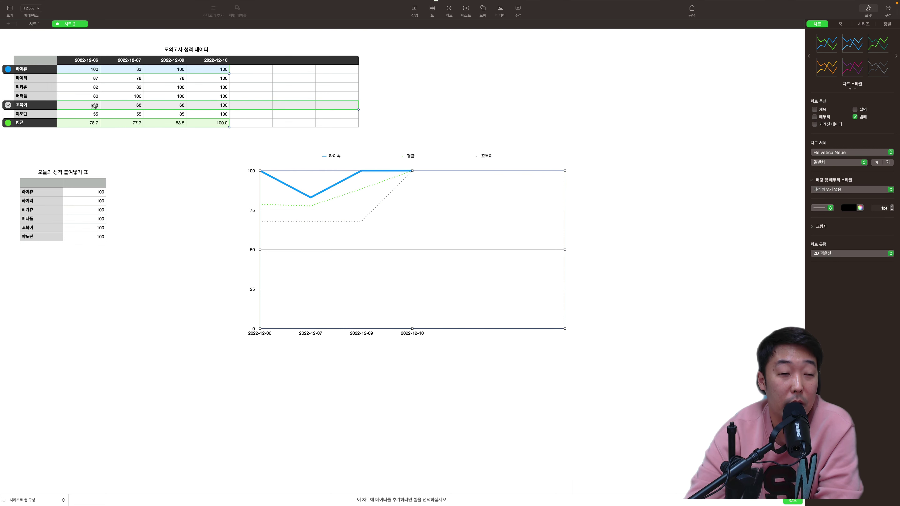
pyautogui.click(9, 70)
pyautogui.click(31, 93)
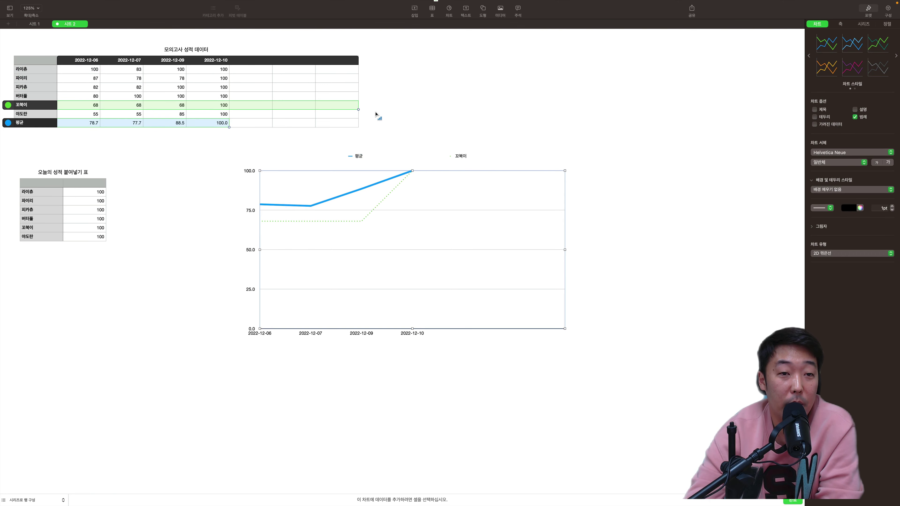
pyautogui.moveTo(357, 109); pyautogui.dragTo(226, 108)
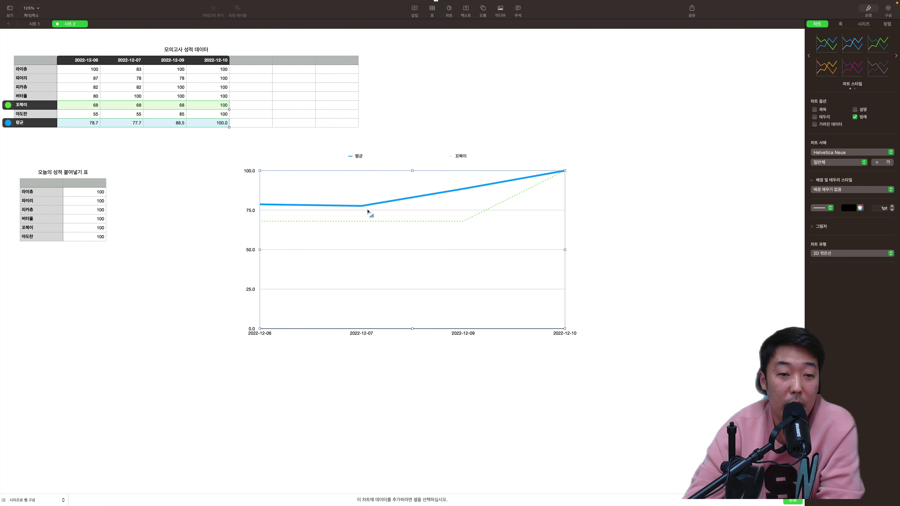
# Step: Set the blue 평균 line in the chart to dotted with a 2 pt thickness
pyautogui.click(375, 205)
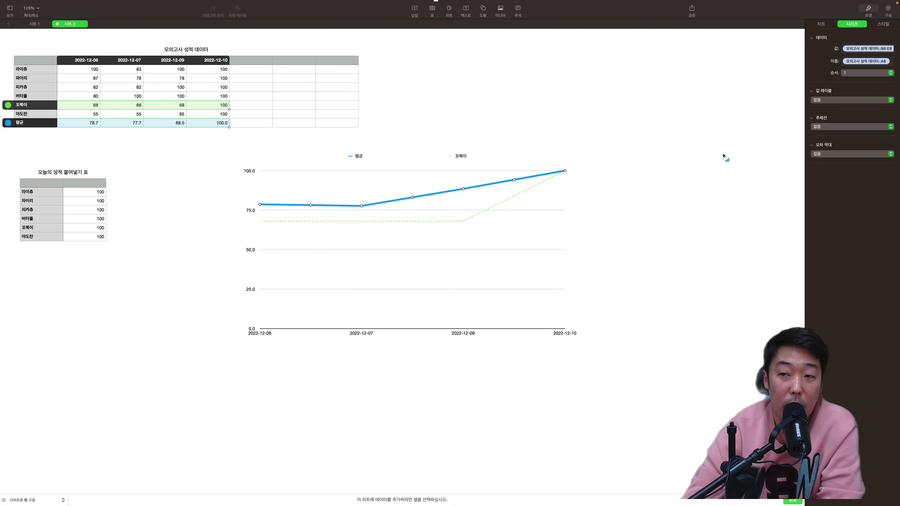
pyautogui.click(882, 25)
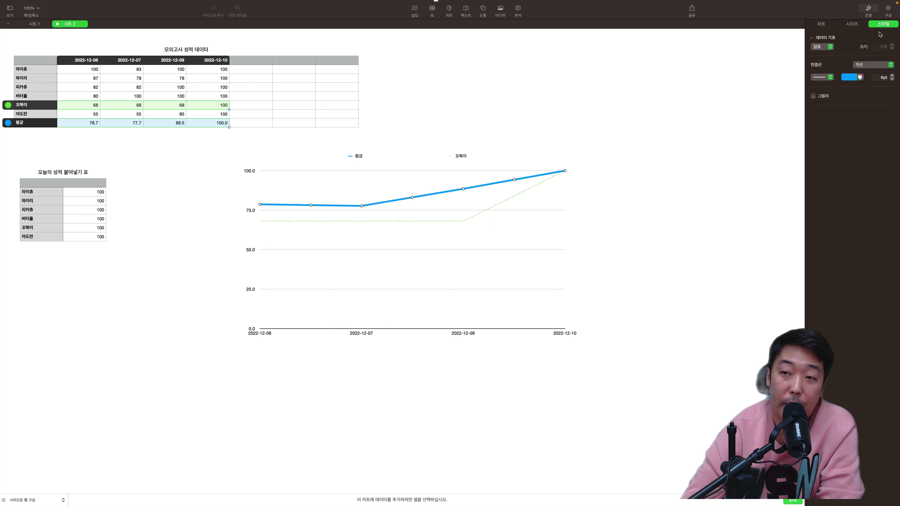
pyautogui.click(833, 81)
pyautogui.click(822, 94)
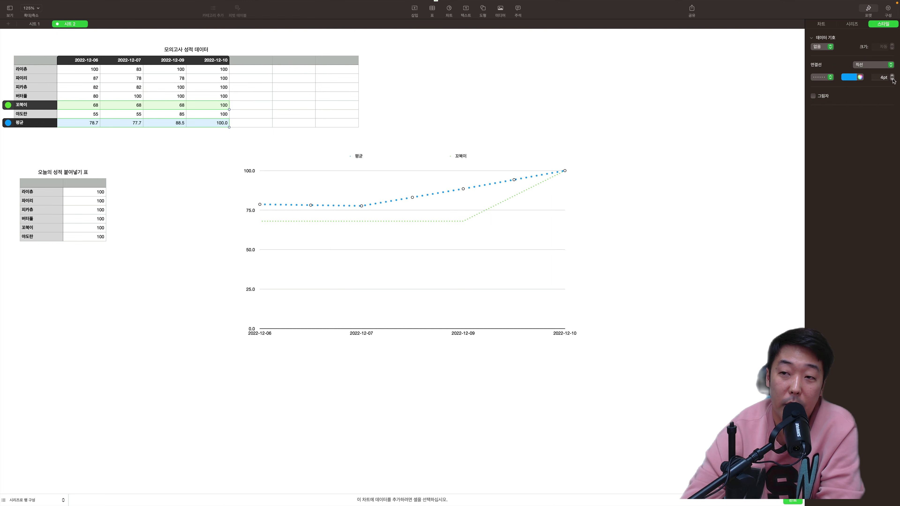
pyautogui.click(892, 80)
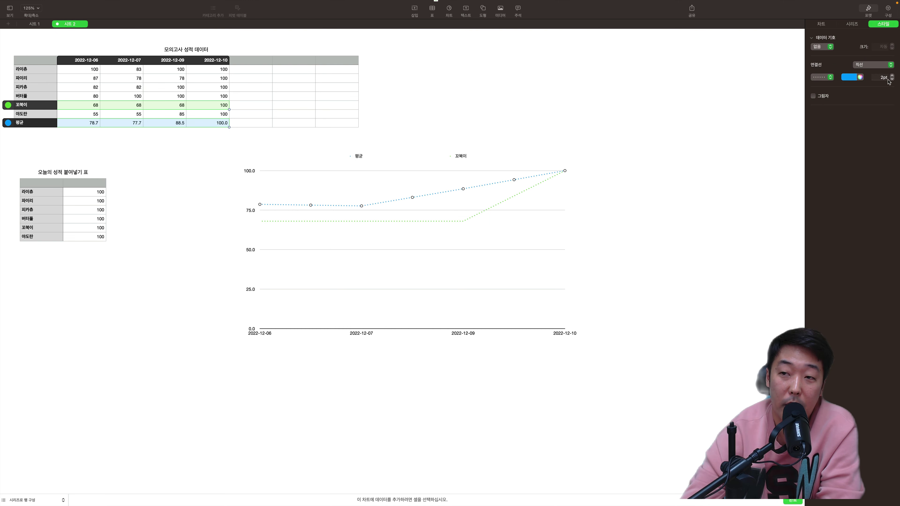
# Step: Set the chart's green series for table row 6 to a solid line 4 pt thick
pyautogui.click(479, 217)
pyautogui.click(476, 216)
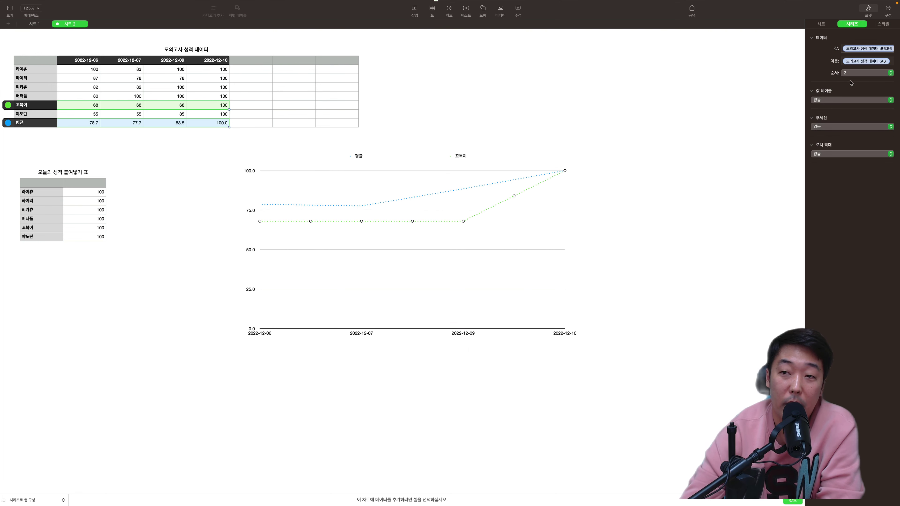
pyautogui.click(883, 23)
pyautogui.click(824, 78)
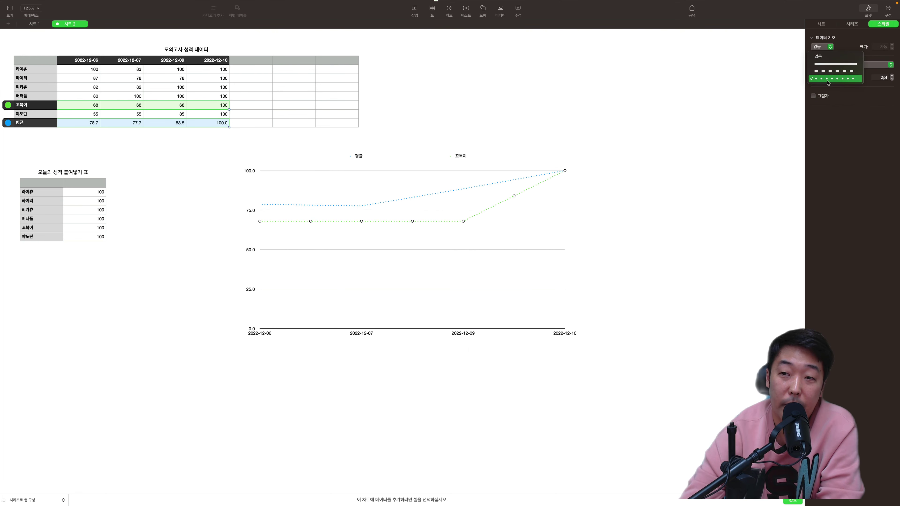
pyautogui.click(821, 63)
pyautogui.click(892, 76)
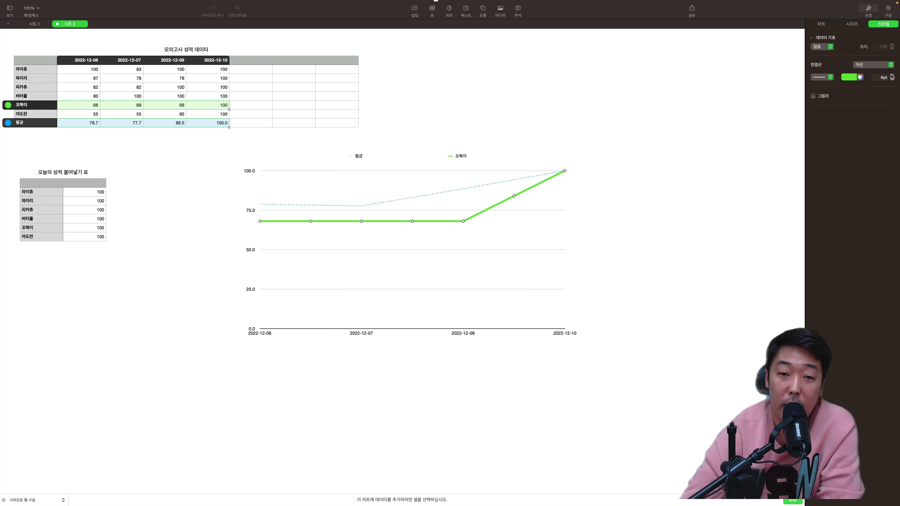
pyautogui.click(605, 249)
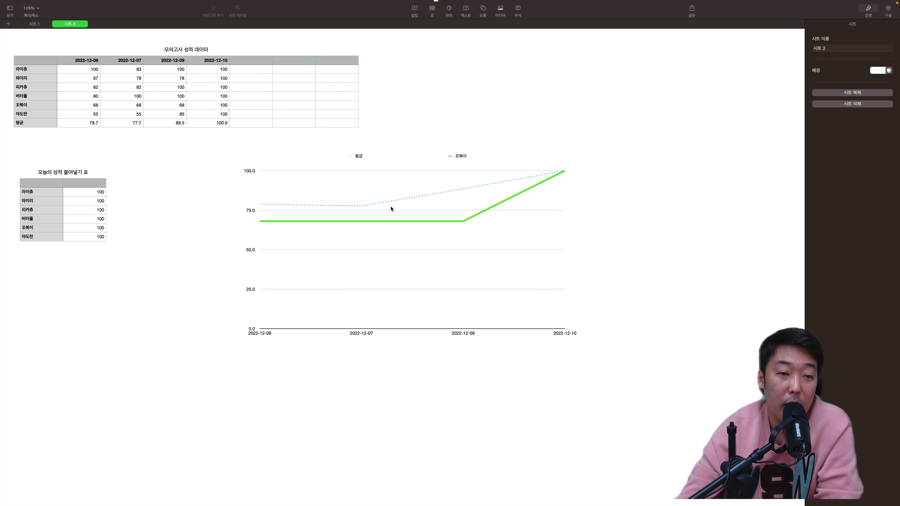
# Step: Move the line chart left so it sits close beside the 오늘의 성적 붙여넣기 표 table
pyautogui.click(395, 233)
pyautogui.click(589, 245)
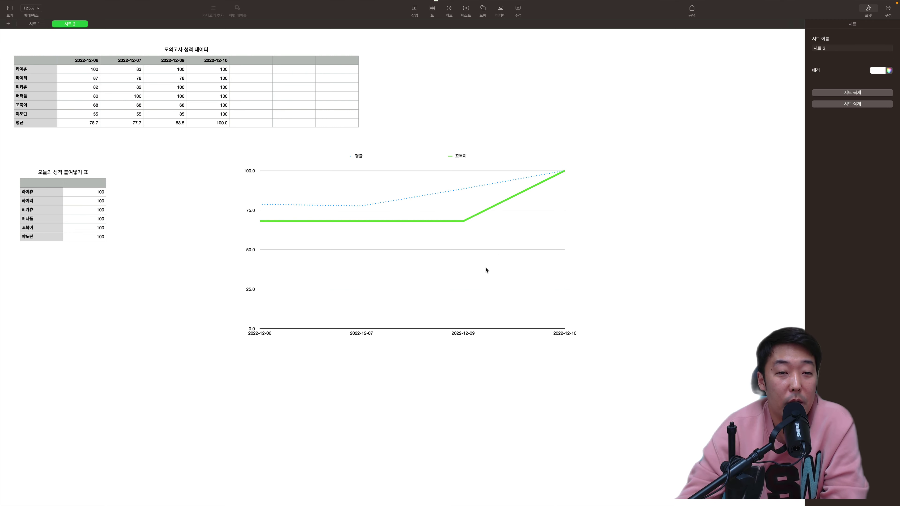
pyautogui.moveTo(478, 267); pyautogui.dragTo(377, 269)
pyautogui.click(549, 211)
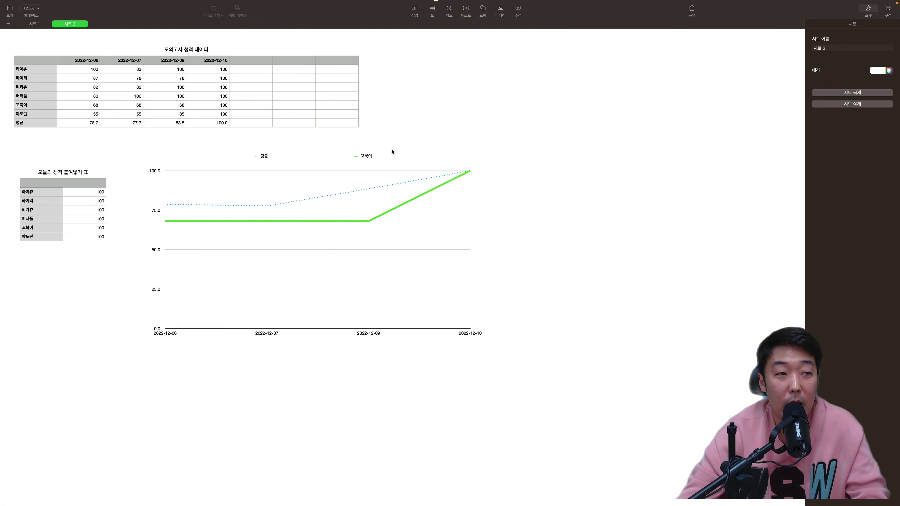
# Step: Add a new sheet directly after 시트 1
pyautogui.click(36, 24)
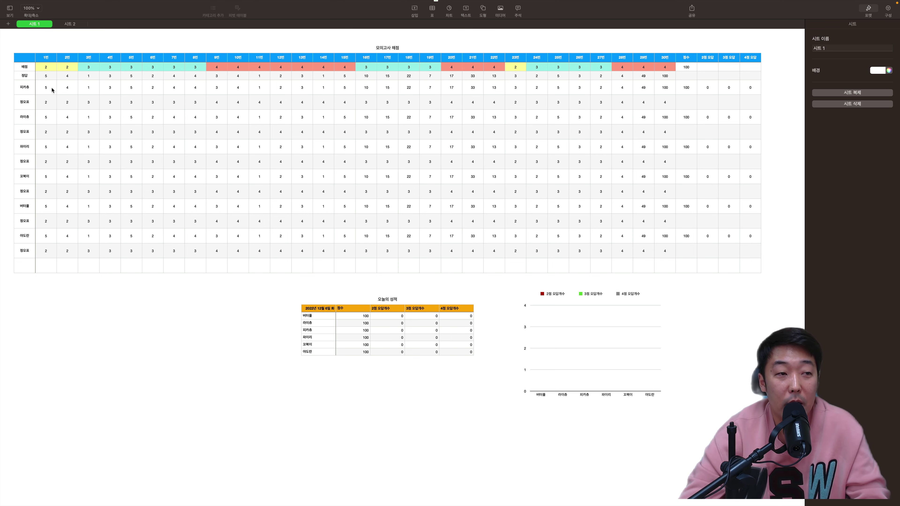
pyautogui.click(8, 24)
# Step: Review the first answer row, cells A4 to AE4, of 모의고사 채점 on 시트 1 and the empty table on 시트 3
pyautogui.click(33, 26)
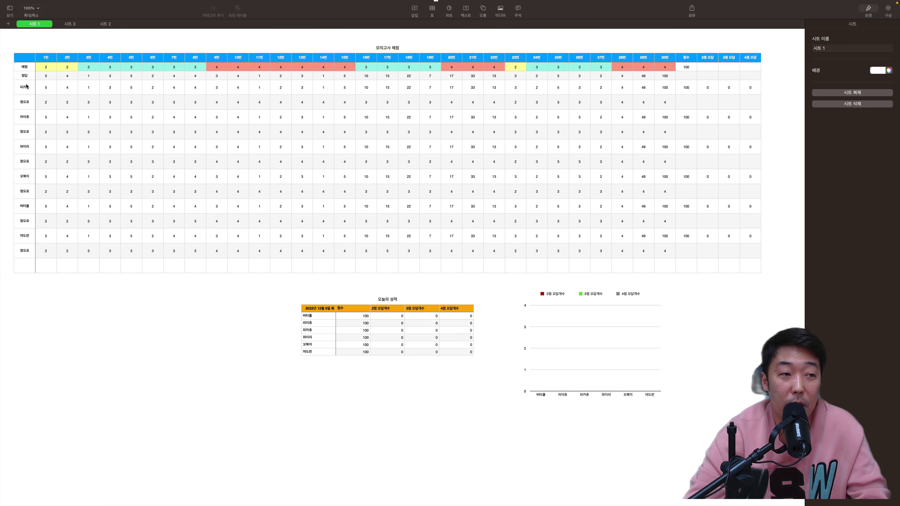
pyautogui.moveTo(25, 88); pyautogui.dragTo(654, 101)
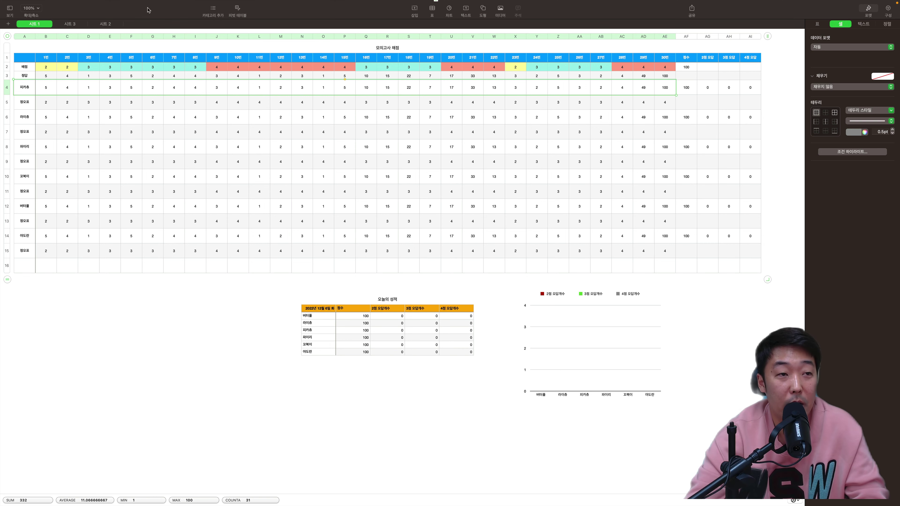
pyautogui.click(106, 24)
pyautogui.click(70, 24)
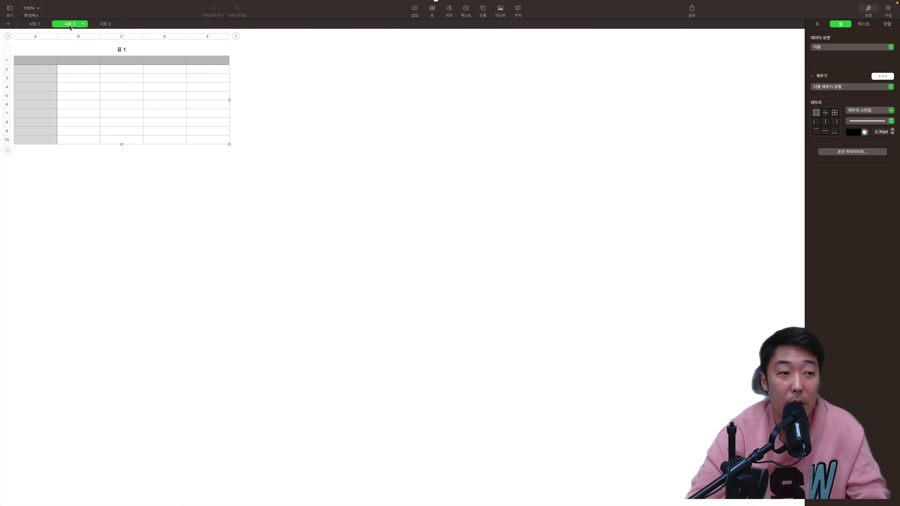
pyautogui.click(179, 115)
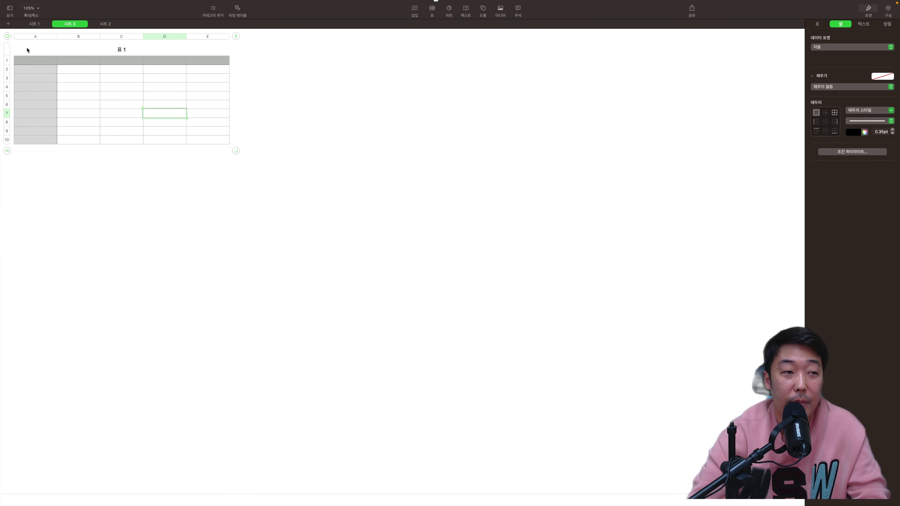
# Step: Replace the empty table on 시트 3 with the copied 피카츄 answer row from the 모의고사 채점 table
pyautogui.click(11, 34)
pyautogui.press('Delete')
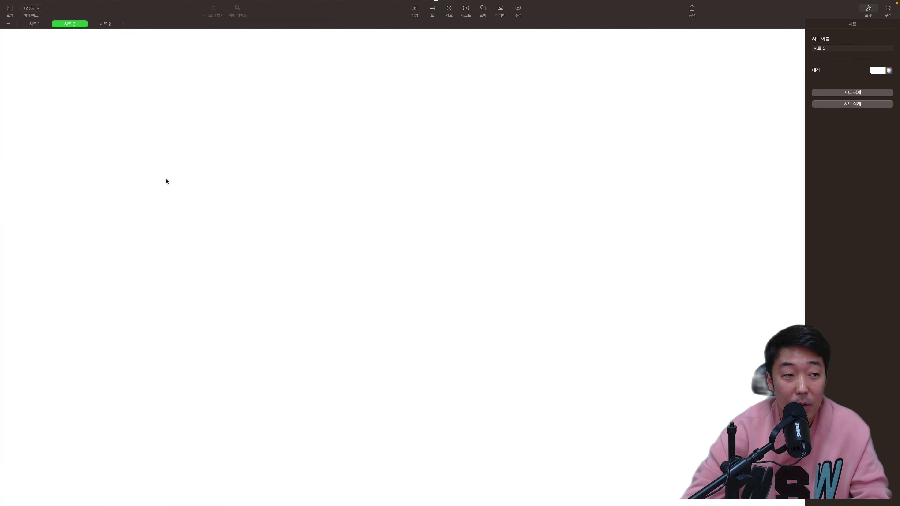
pyautogui.press('super+v')
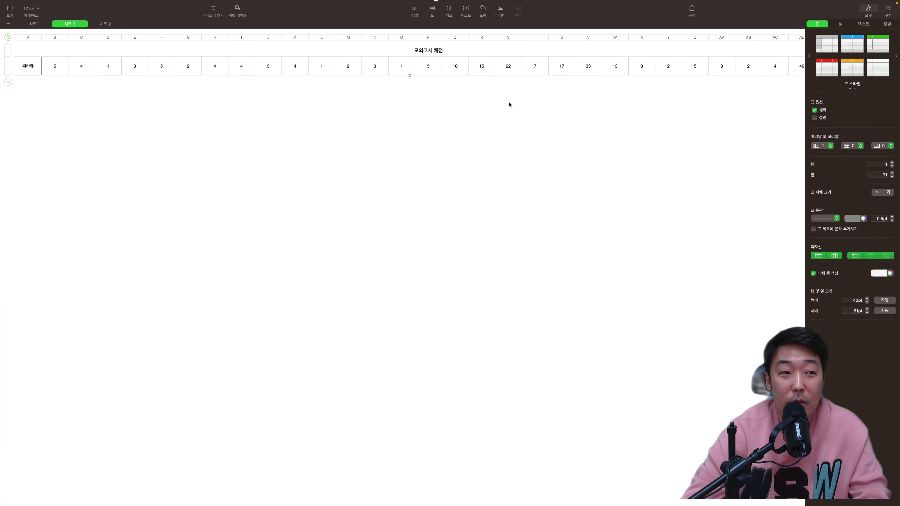
# Step: Resize the pasted 모의고사 채점 table on 시트 3 to be narrower and slightly taller
pyautogui.scroll(-5, 513, 116)
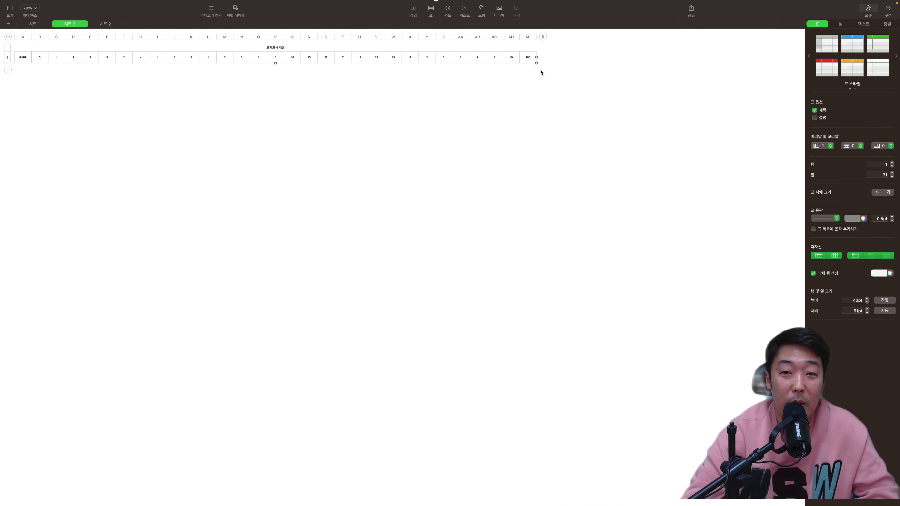
pyautogui.moveTo(536, 63); pyautogui.dragTo(445, 70)
pyautogui.click(420, 133)
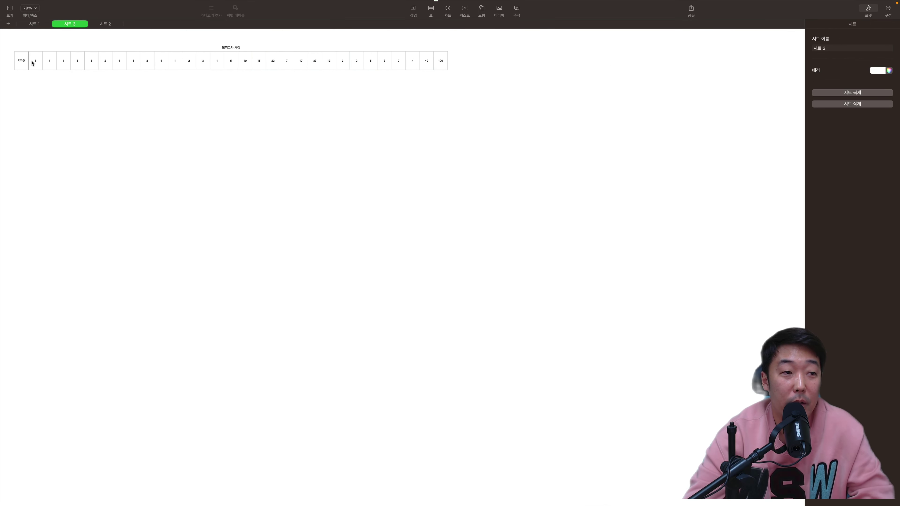
# Step: Clear the answers in cells B1 to AE1 of the pasted table on 시트 3, keeping the name cell, and return to 시트 1
pyautogui.moveTo(38, 64); pyautogui.dragTo(437, 58)
pyautogui.press('Delete')
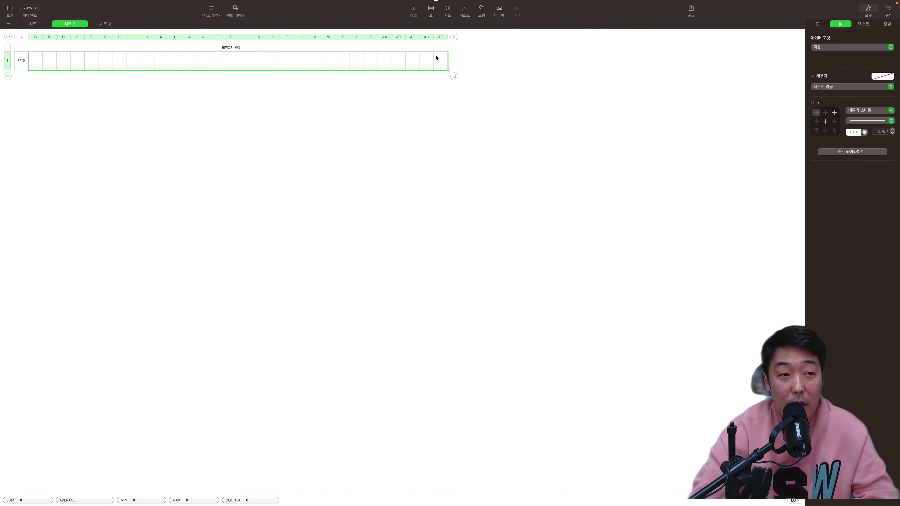
pyautogui.click(27, 85)
pyautogui.click(36, 61)
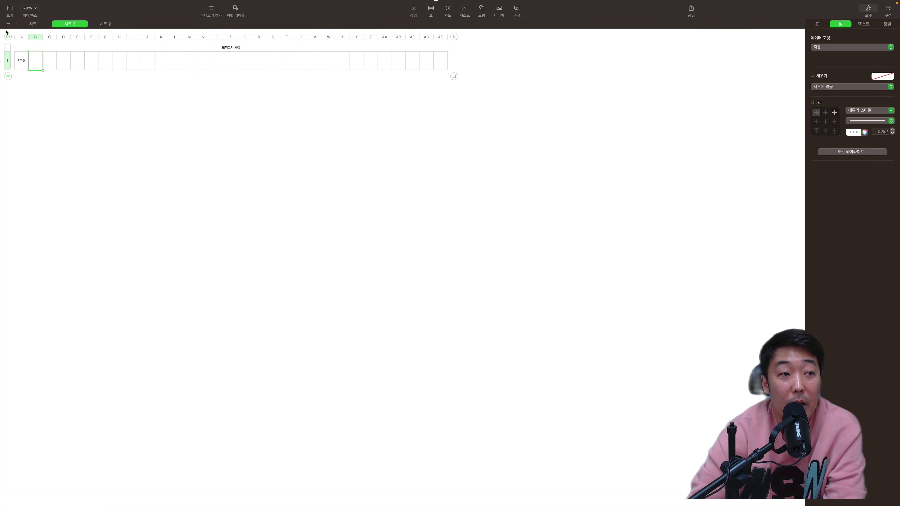
pyautogui.click(35, 23)
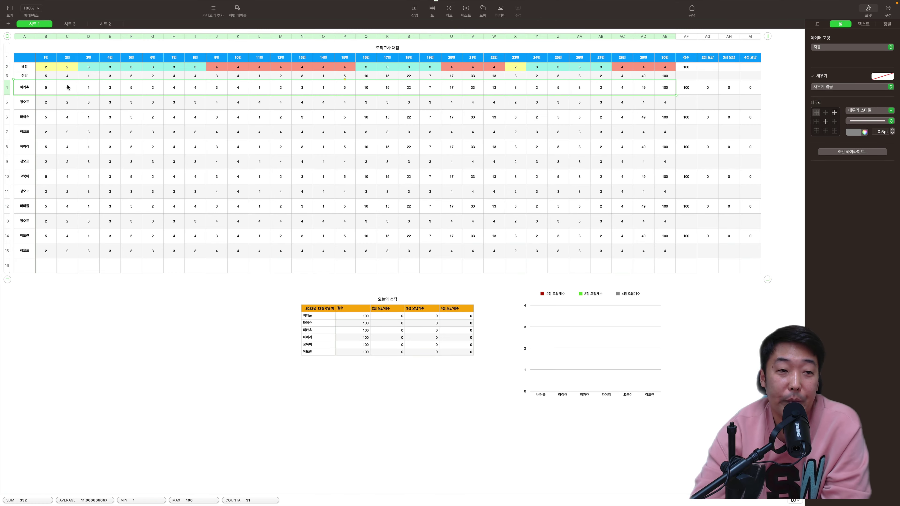